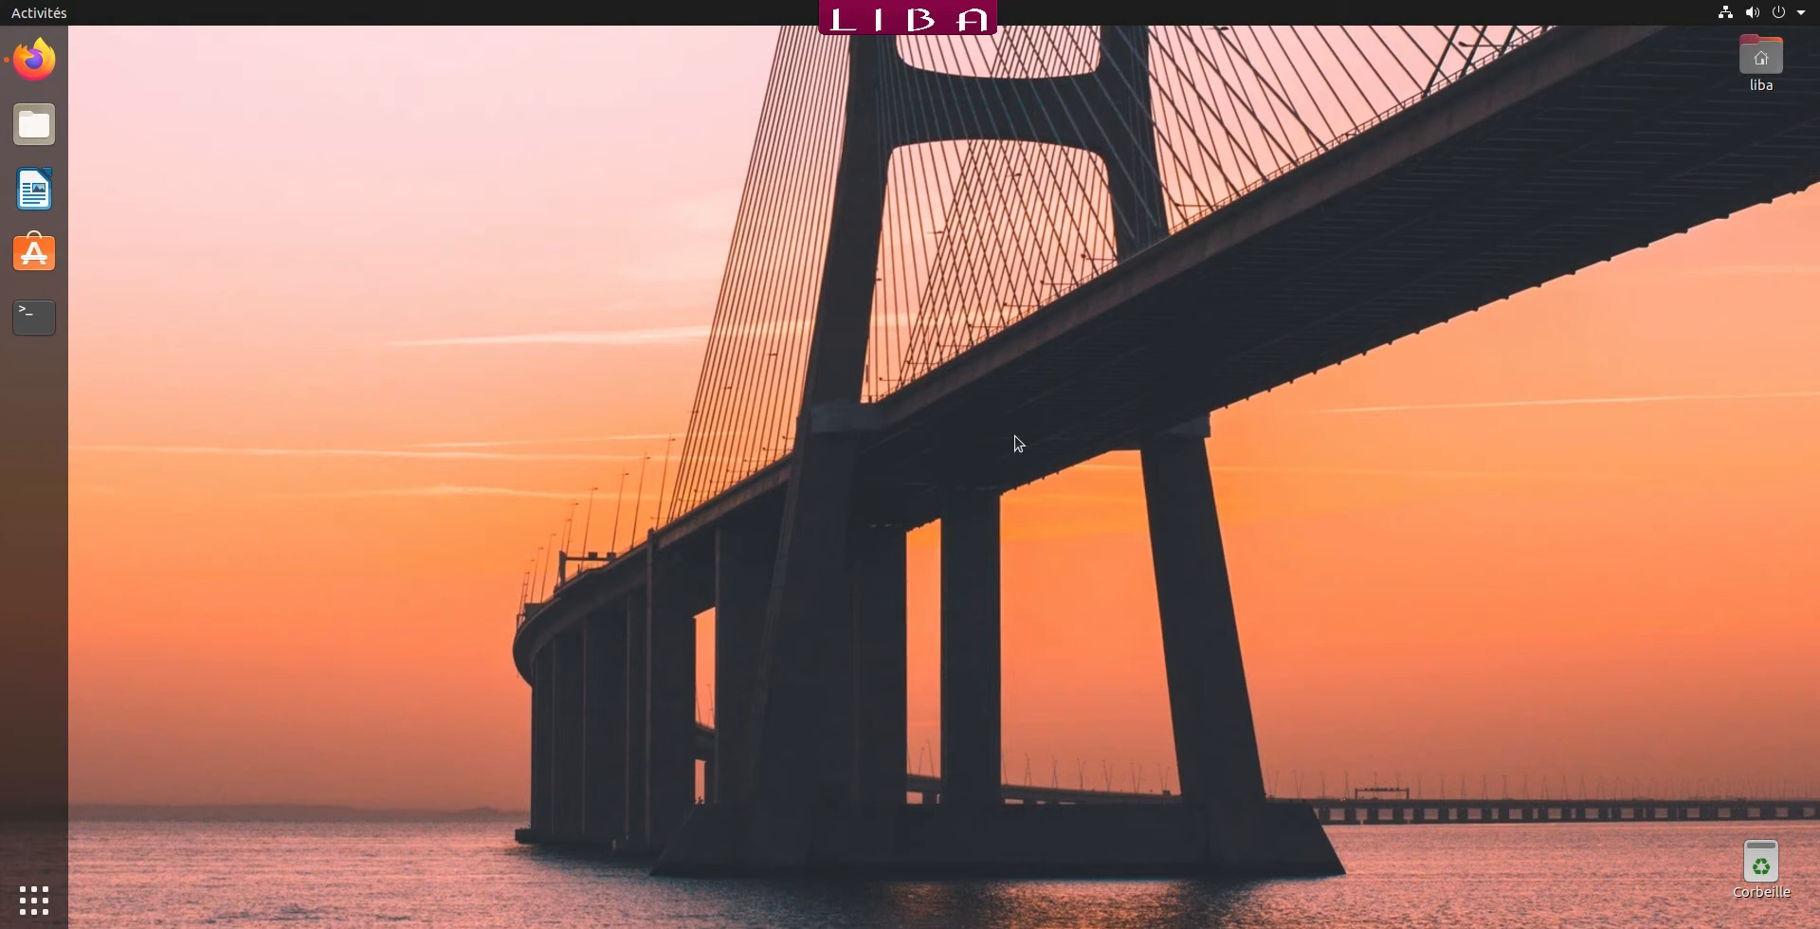
Open the WineHQ site's download page in Firefox and examine the Wine binary packages offered for Ubuntu.
click(34, 60)
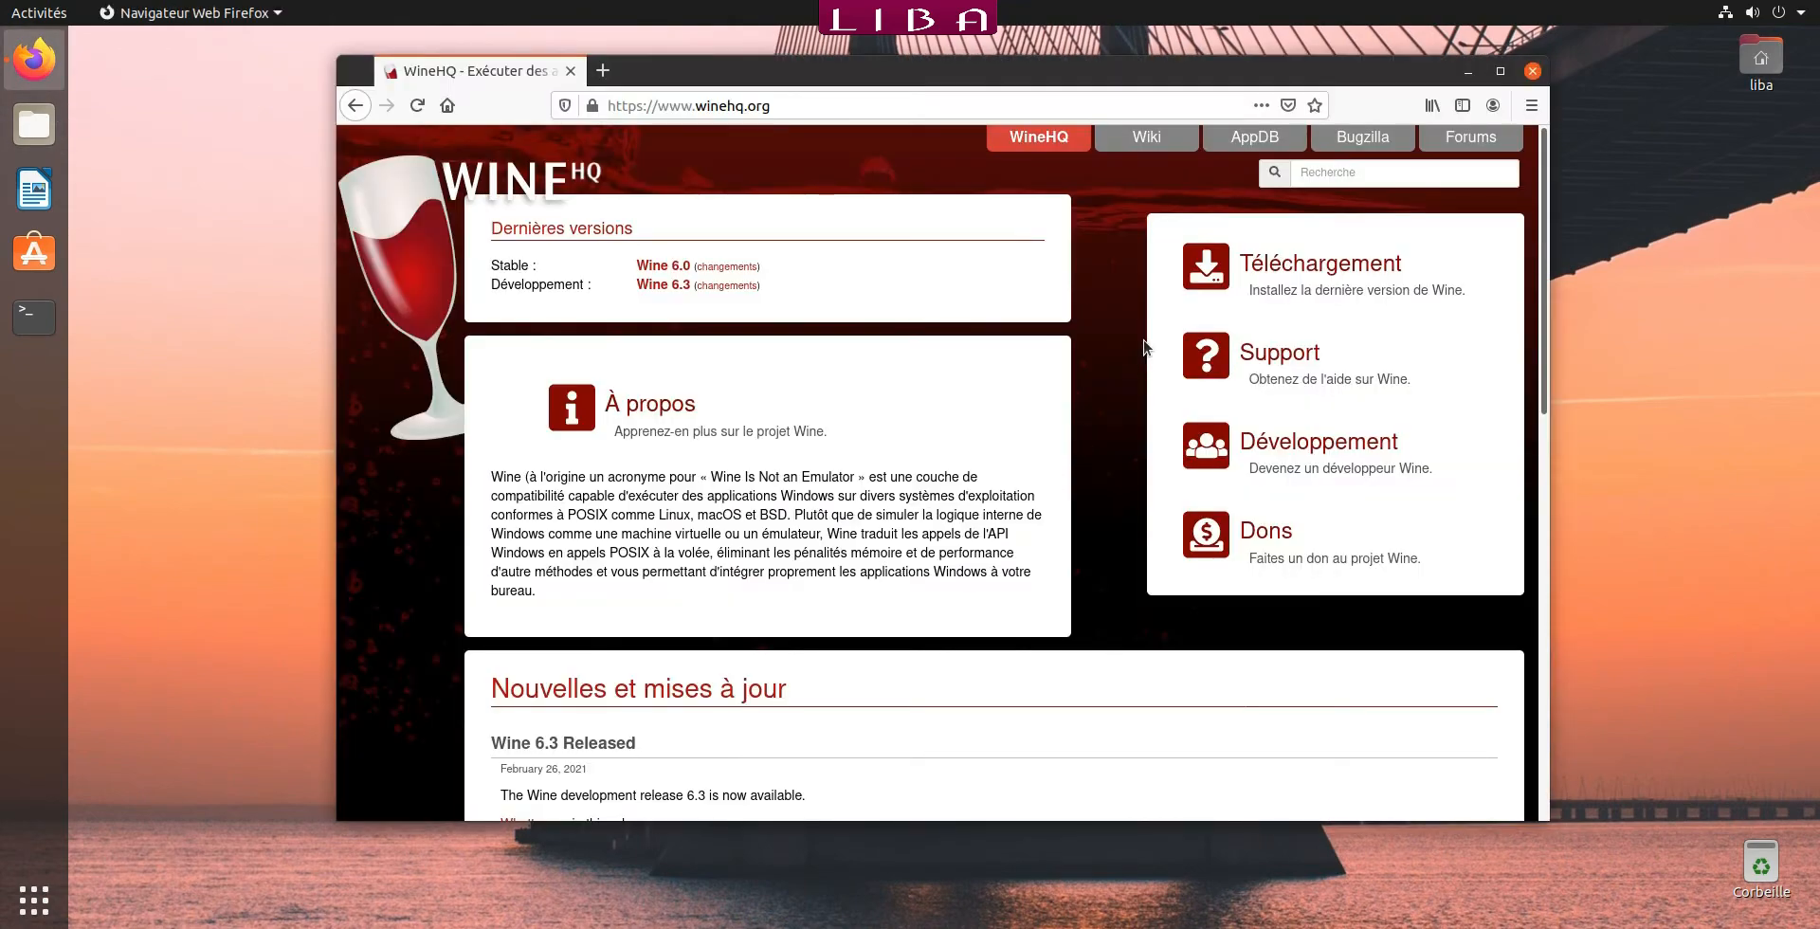
click(1308, 270)
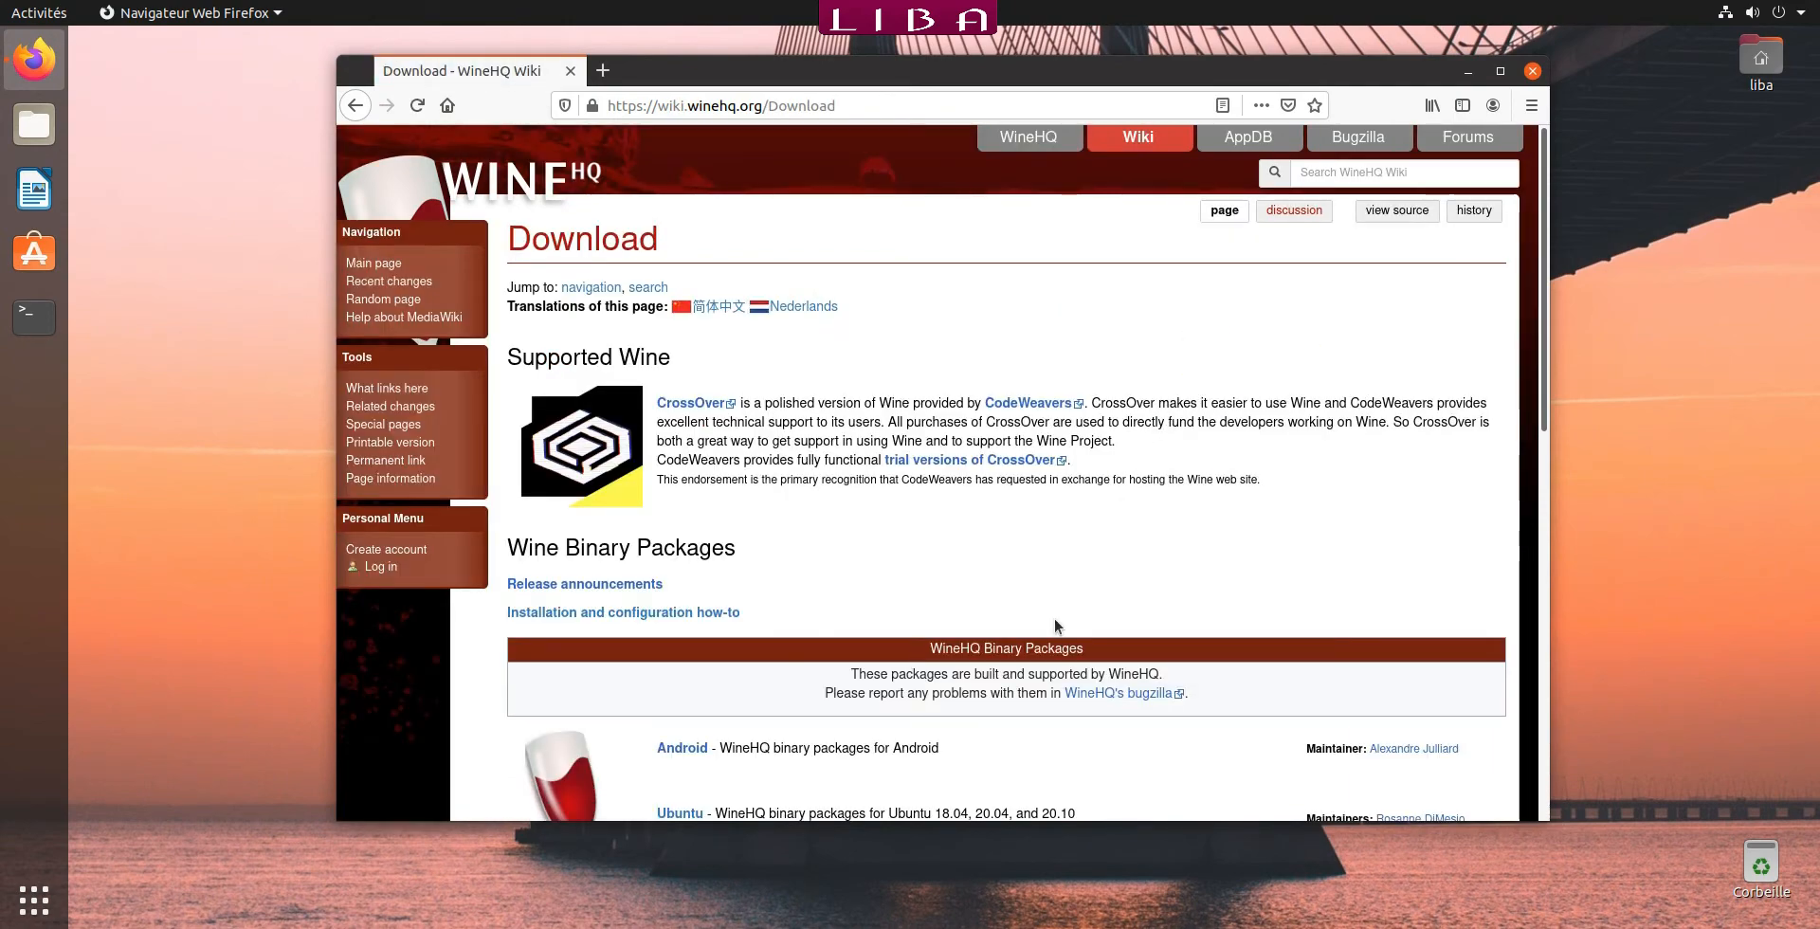
scroll(1055, 626, down, 4)
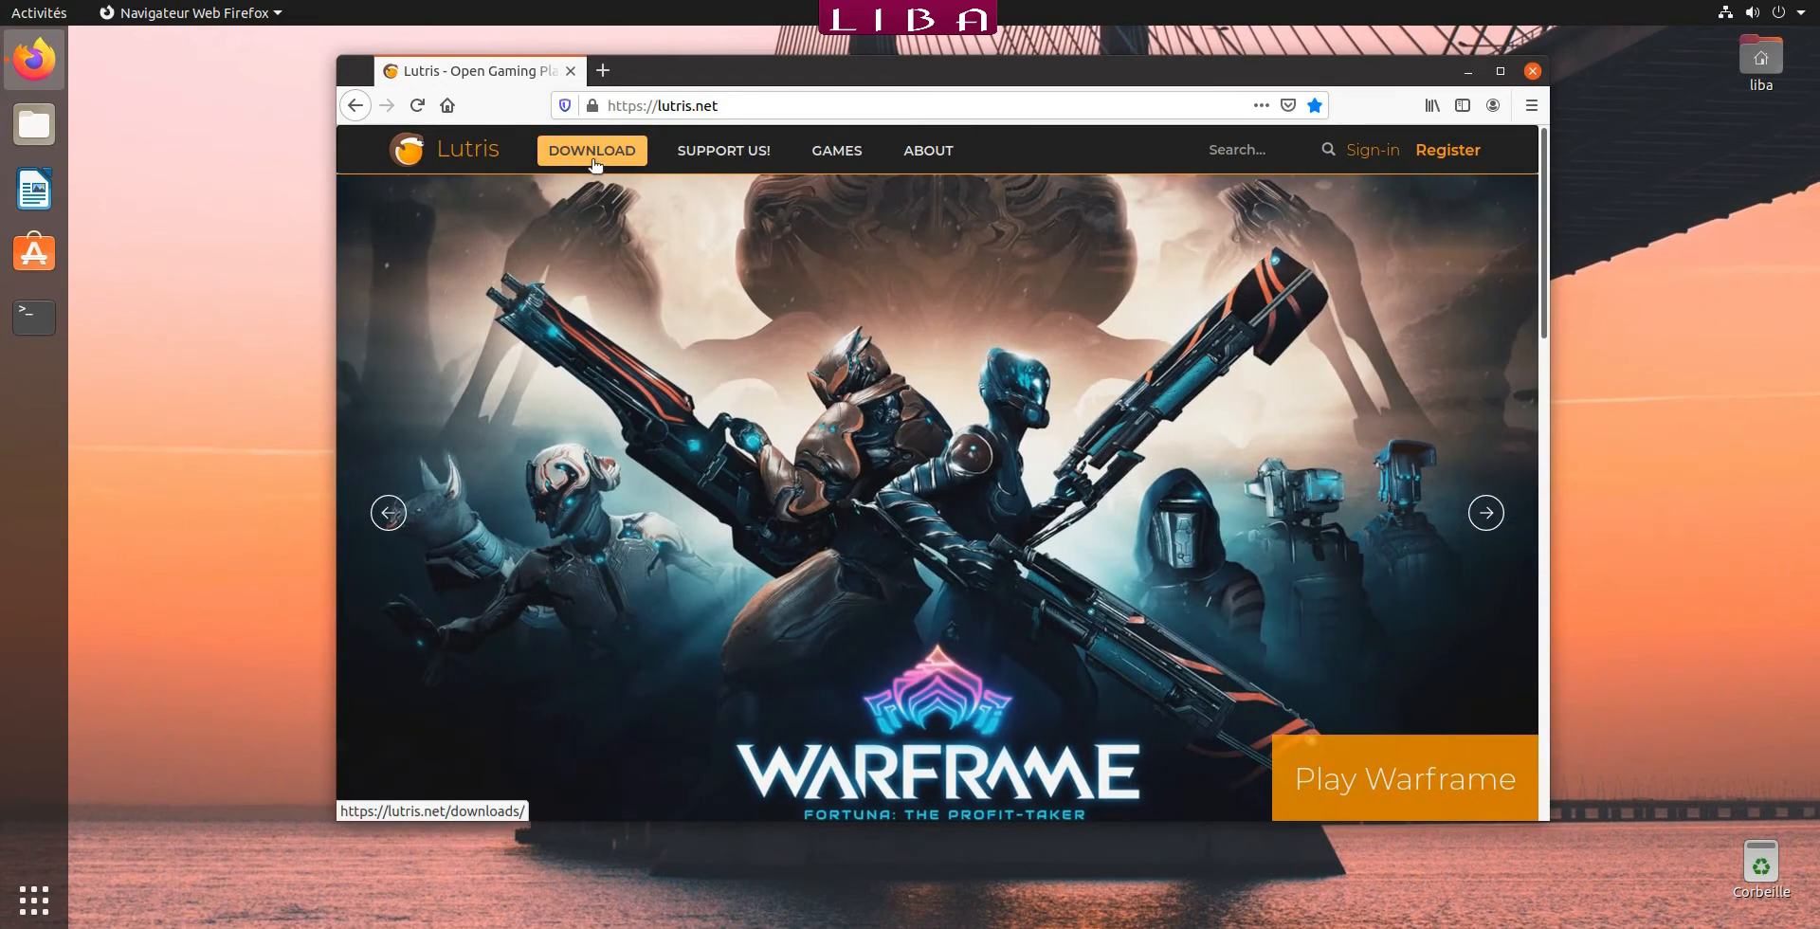
Open the Lutris site's download page and review the installation instructions for Ubuntu.
click(594, 163)
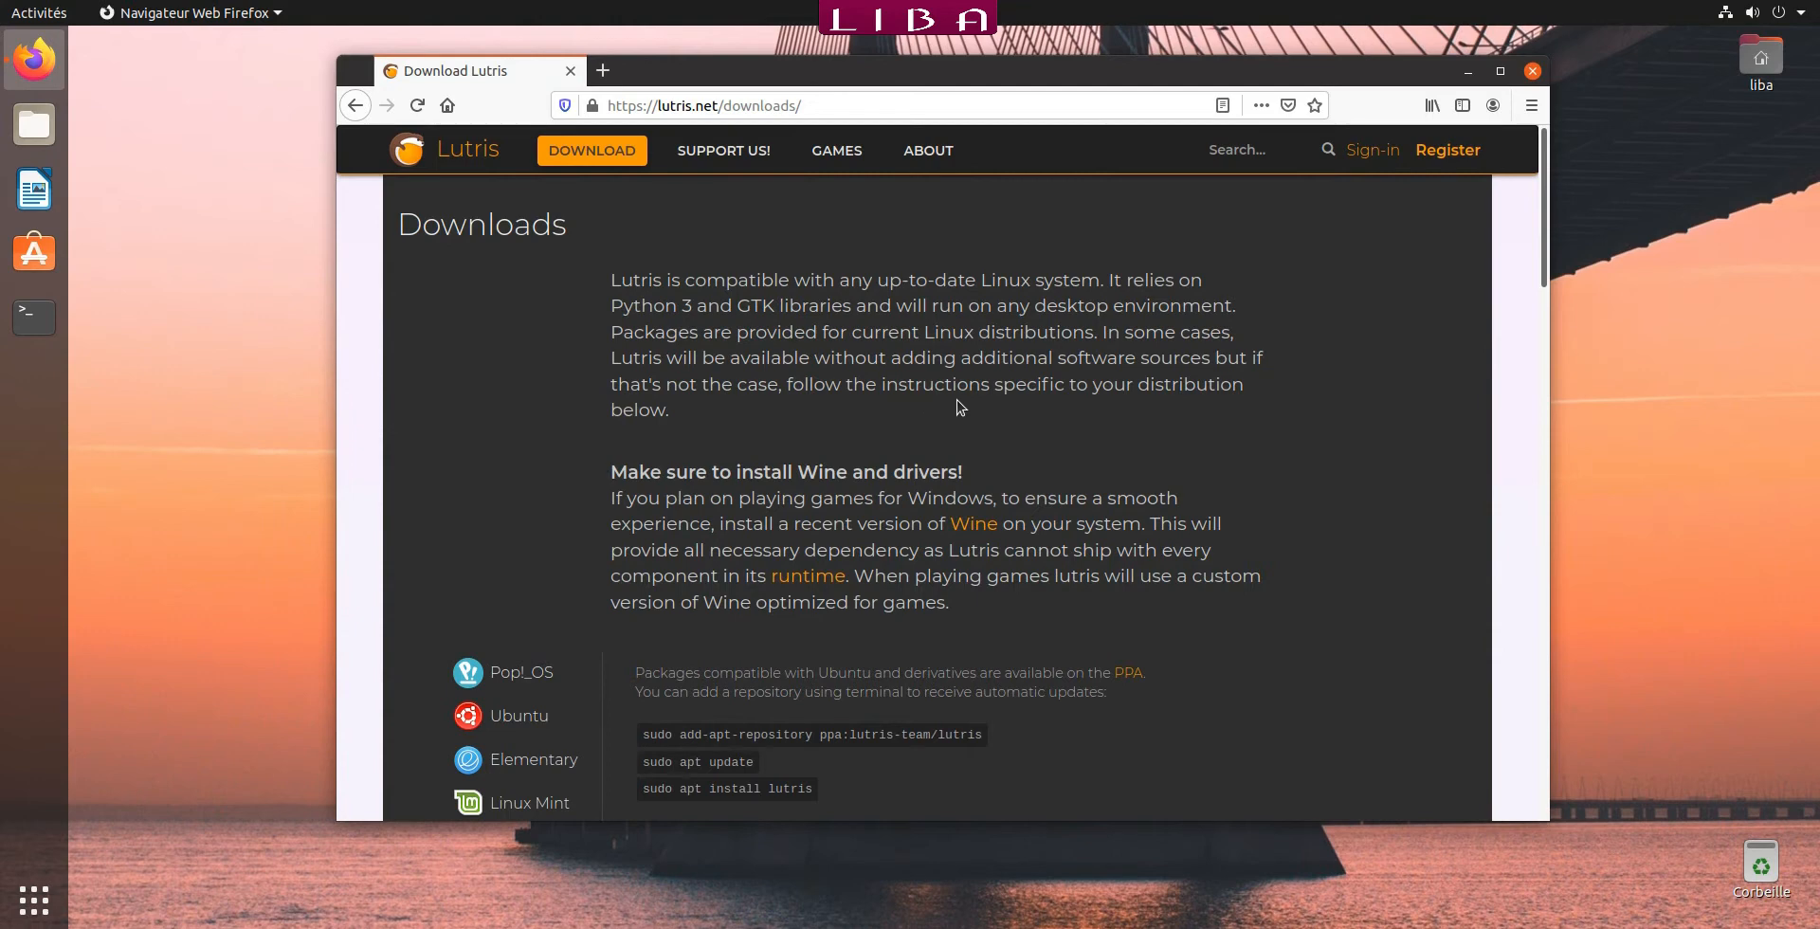
scroll(972, 408, down, 3)
scroll(974, 409, down, 4)
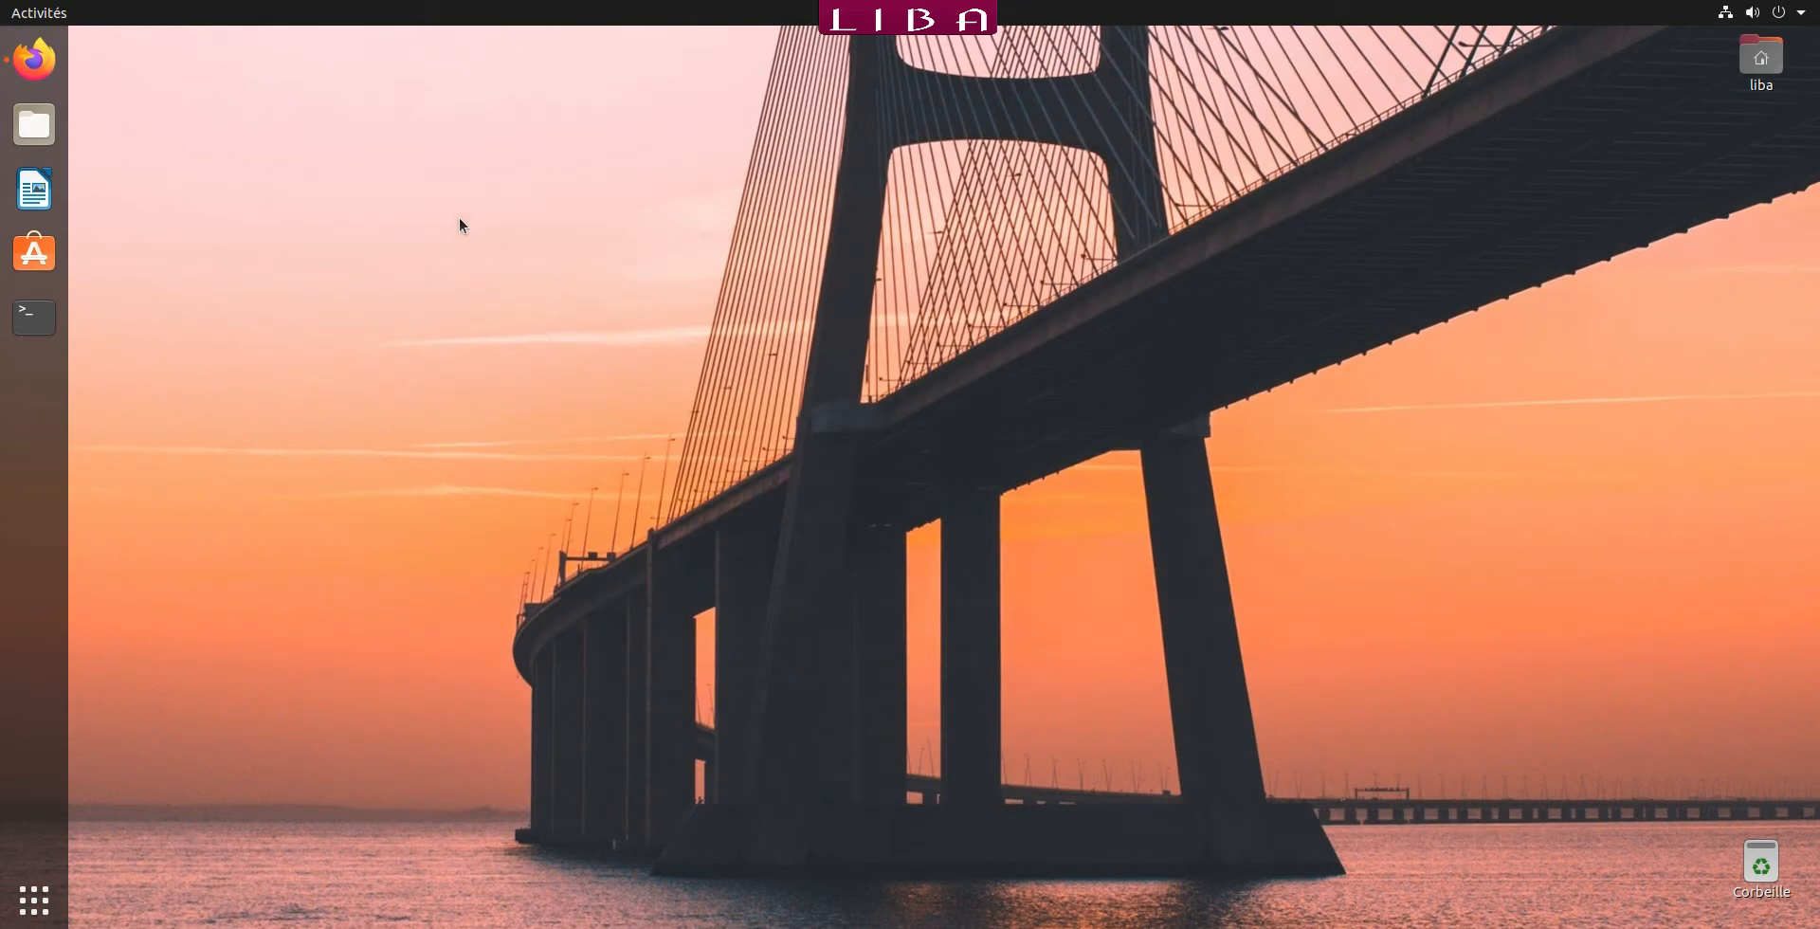
Download the Microsoft version of Smeet from smeet.com, saving SmeetDesktop.exe to disk, and close the browser.
click(55, 84)
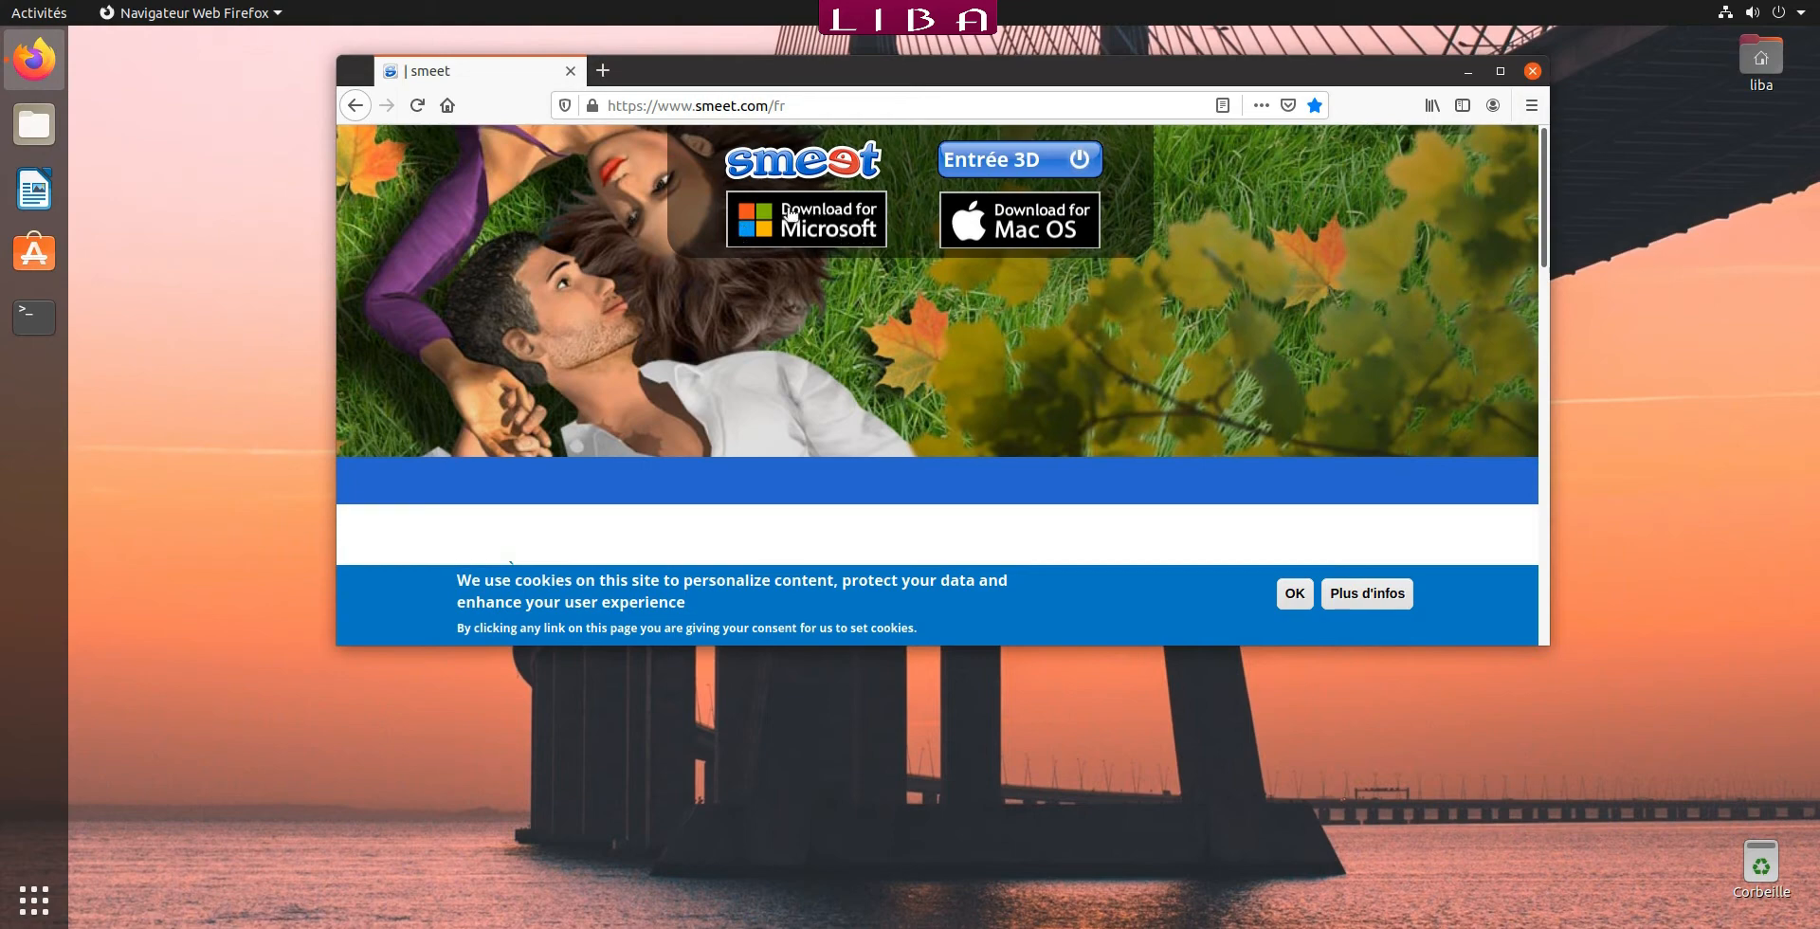
click(796, 232)
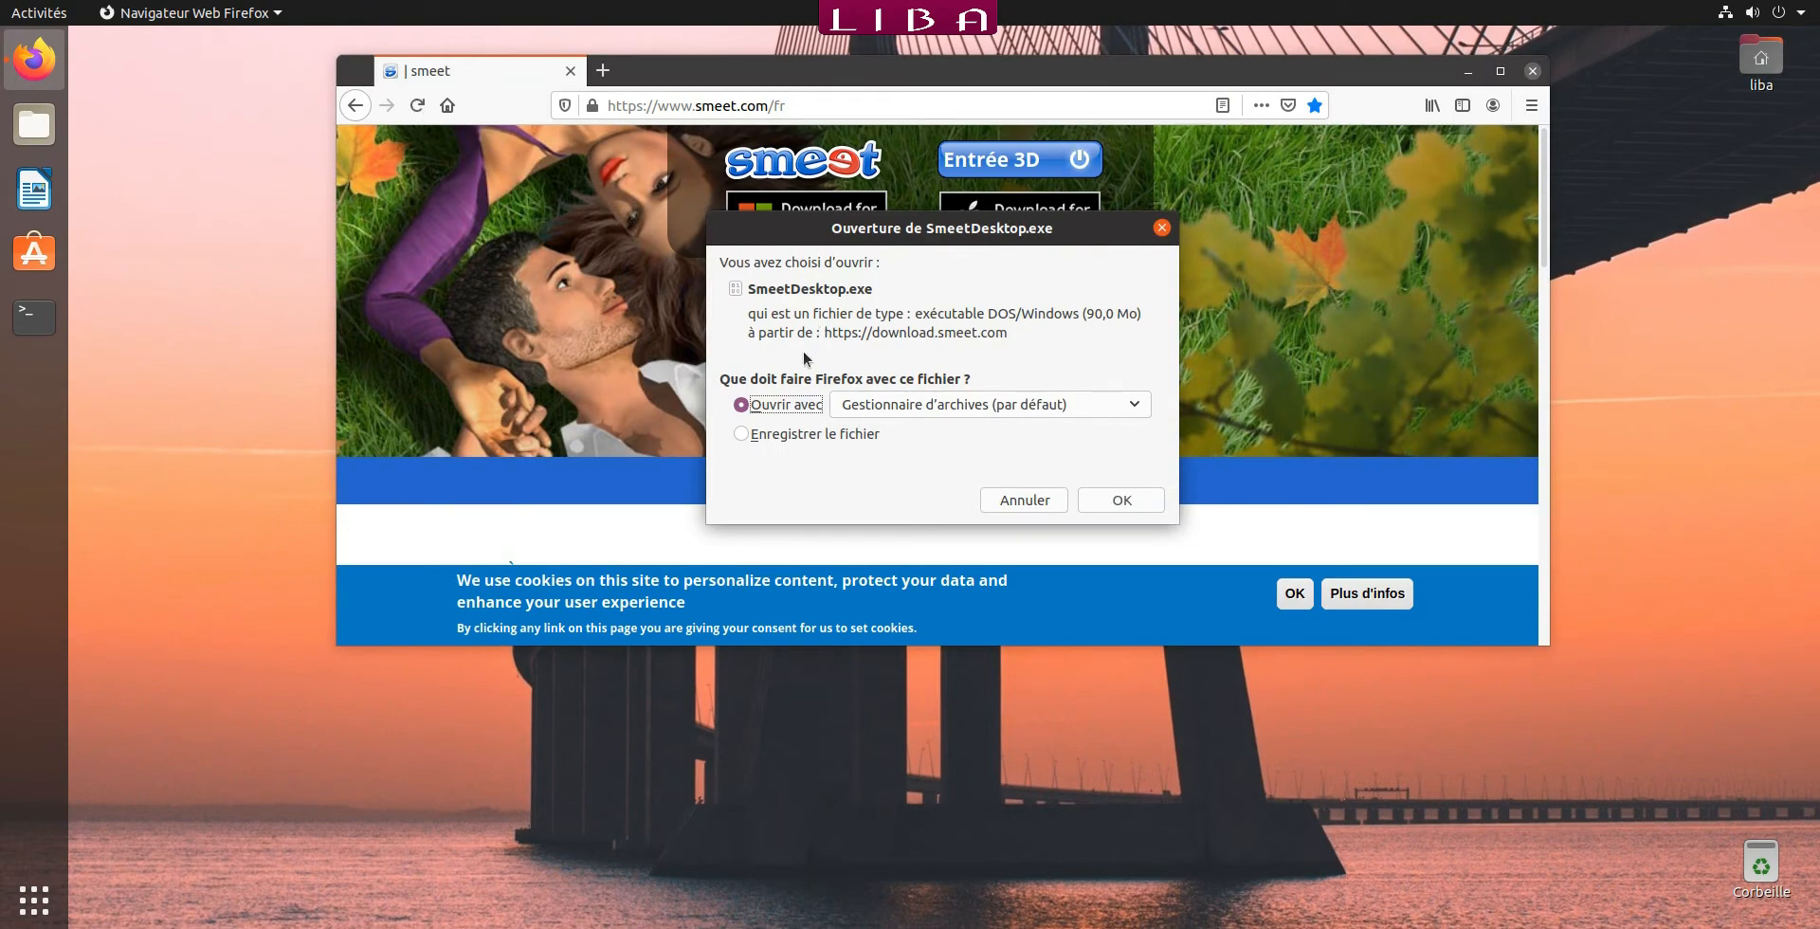
click(741, 435)
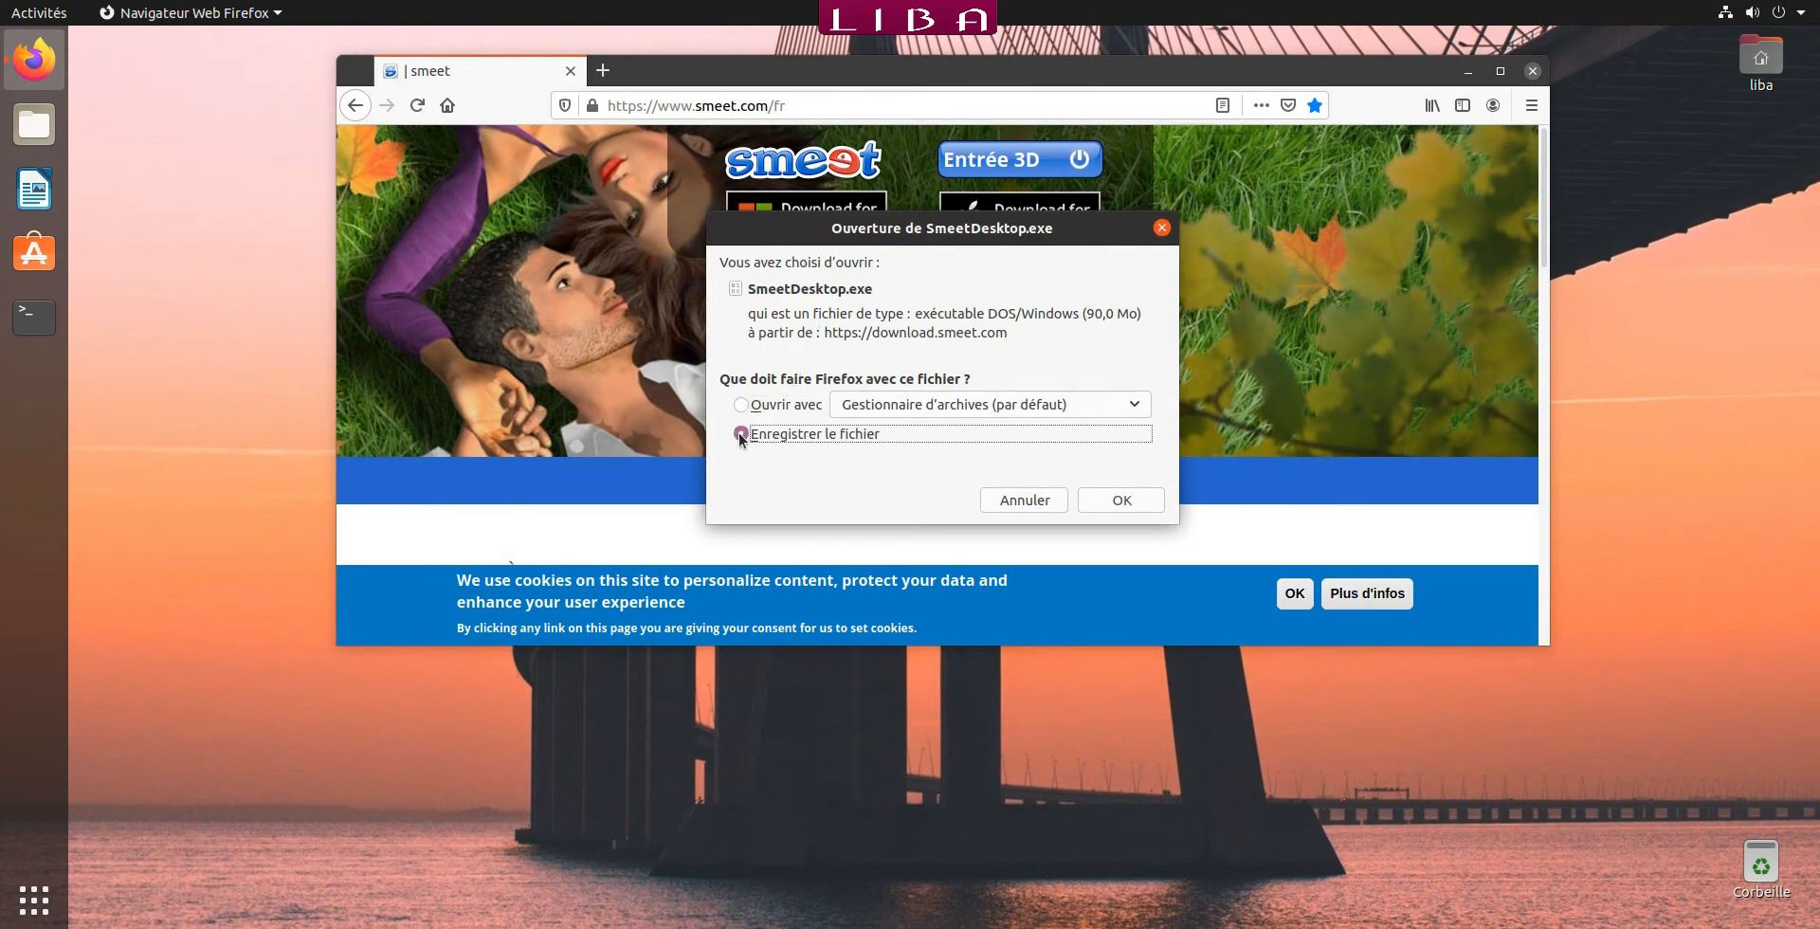
click(1109, 504)
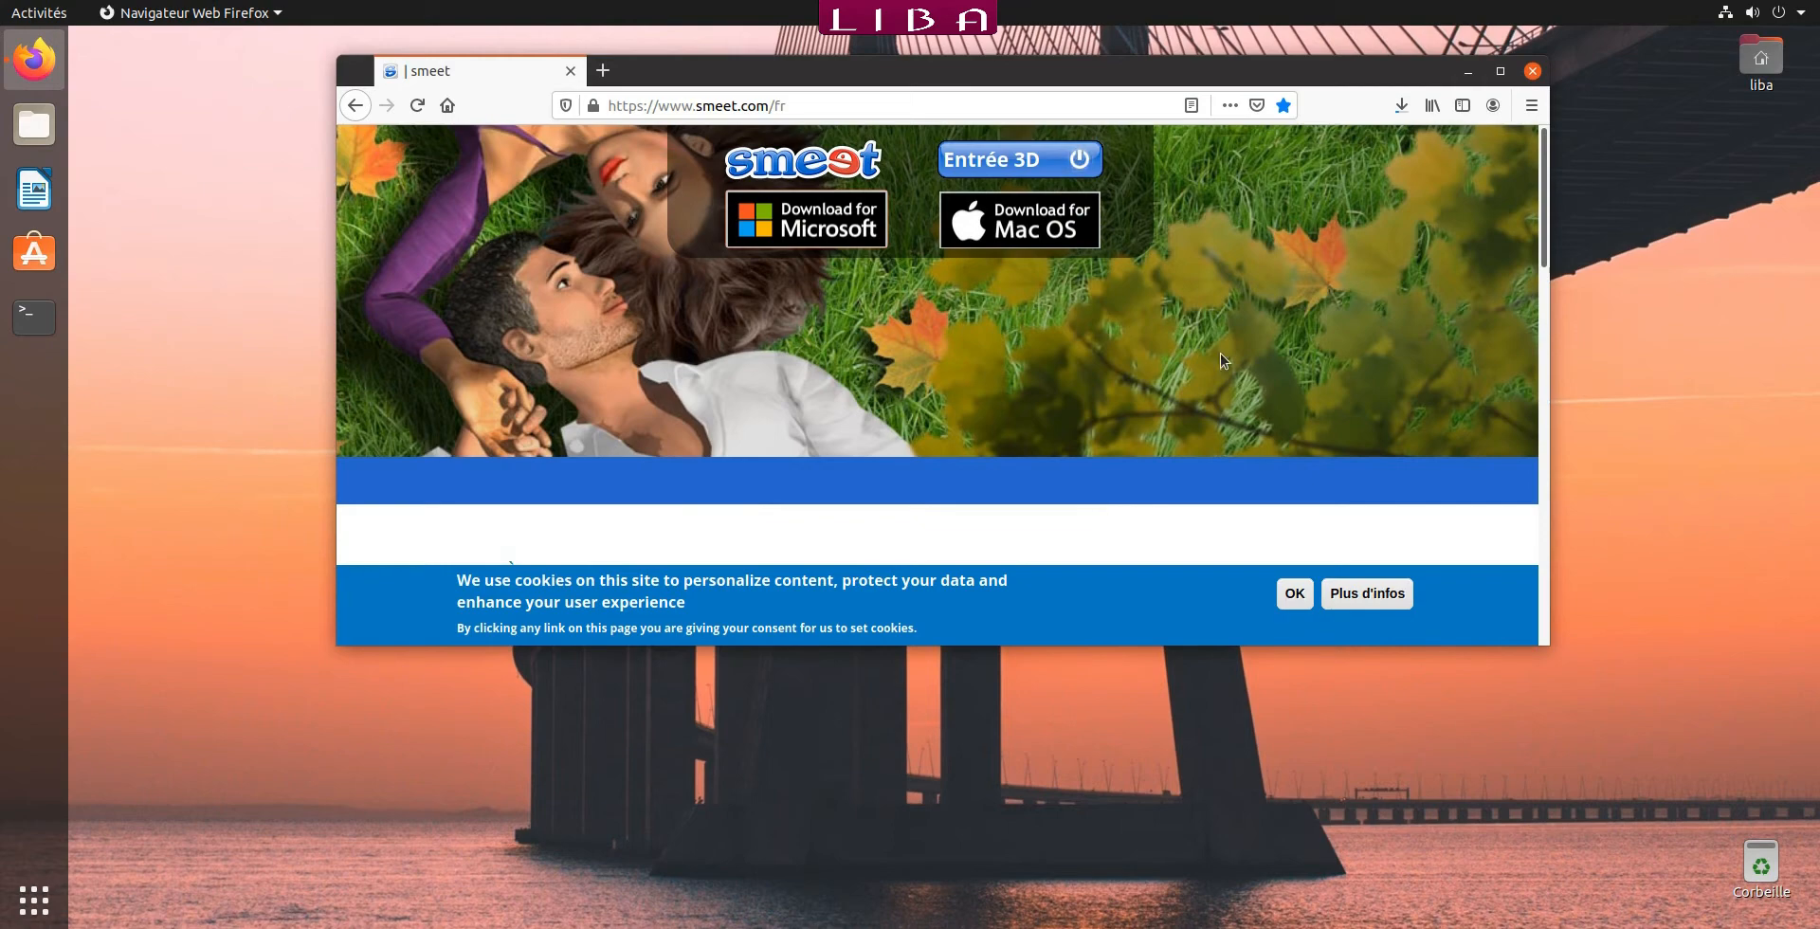
click(1531, 71)
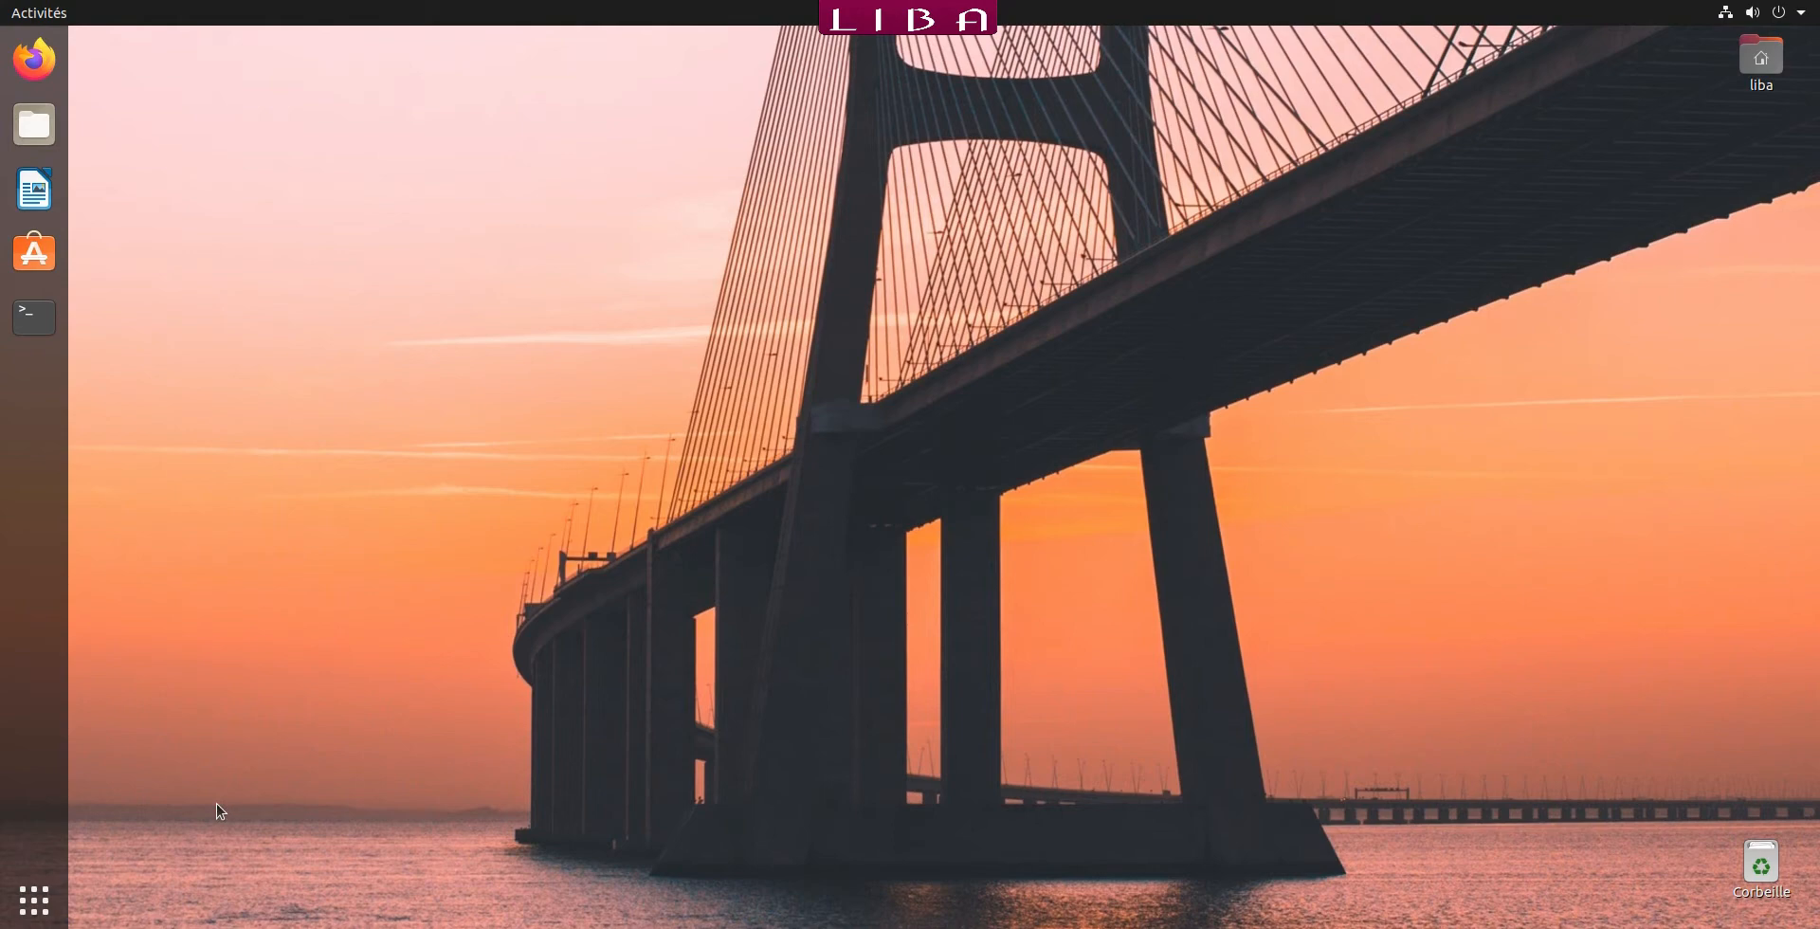
Find Lutris among all installed applications and add it to the favorites.
click(33, 899)
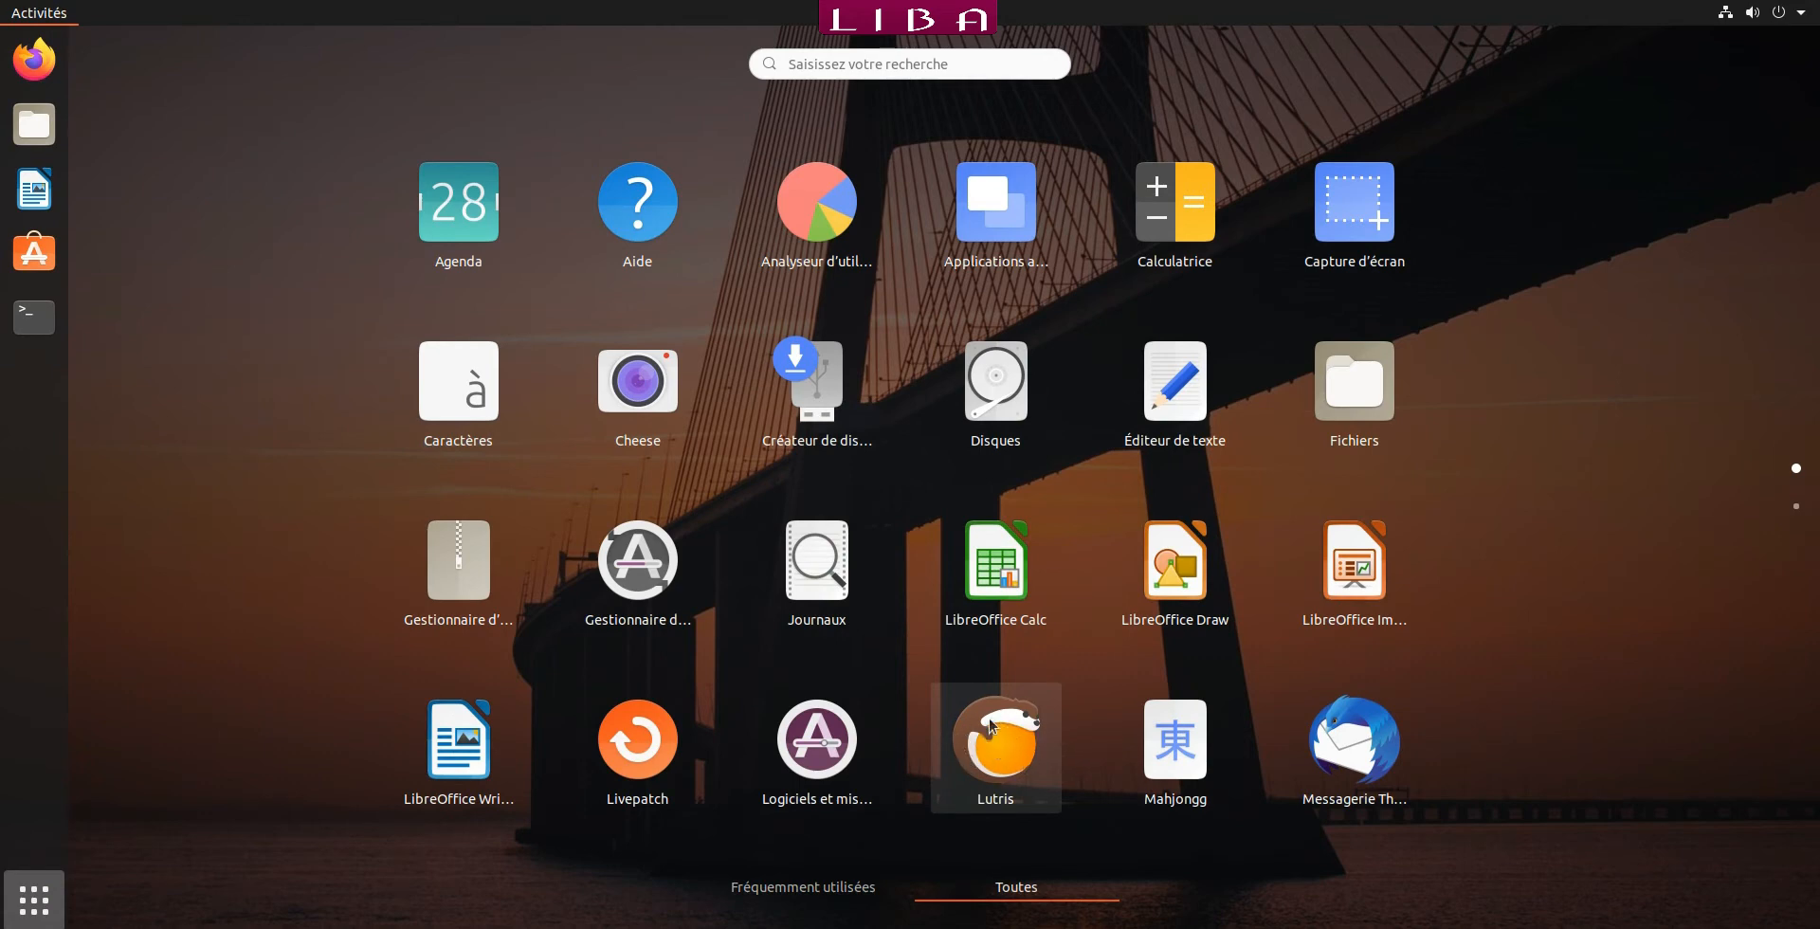
right_click(987, 726)
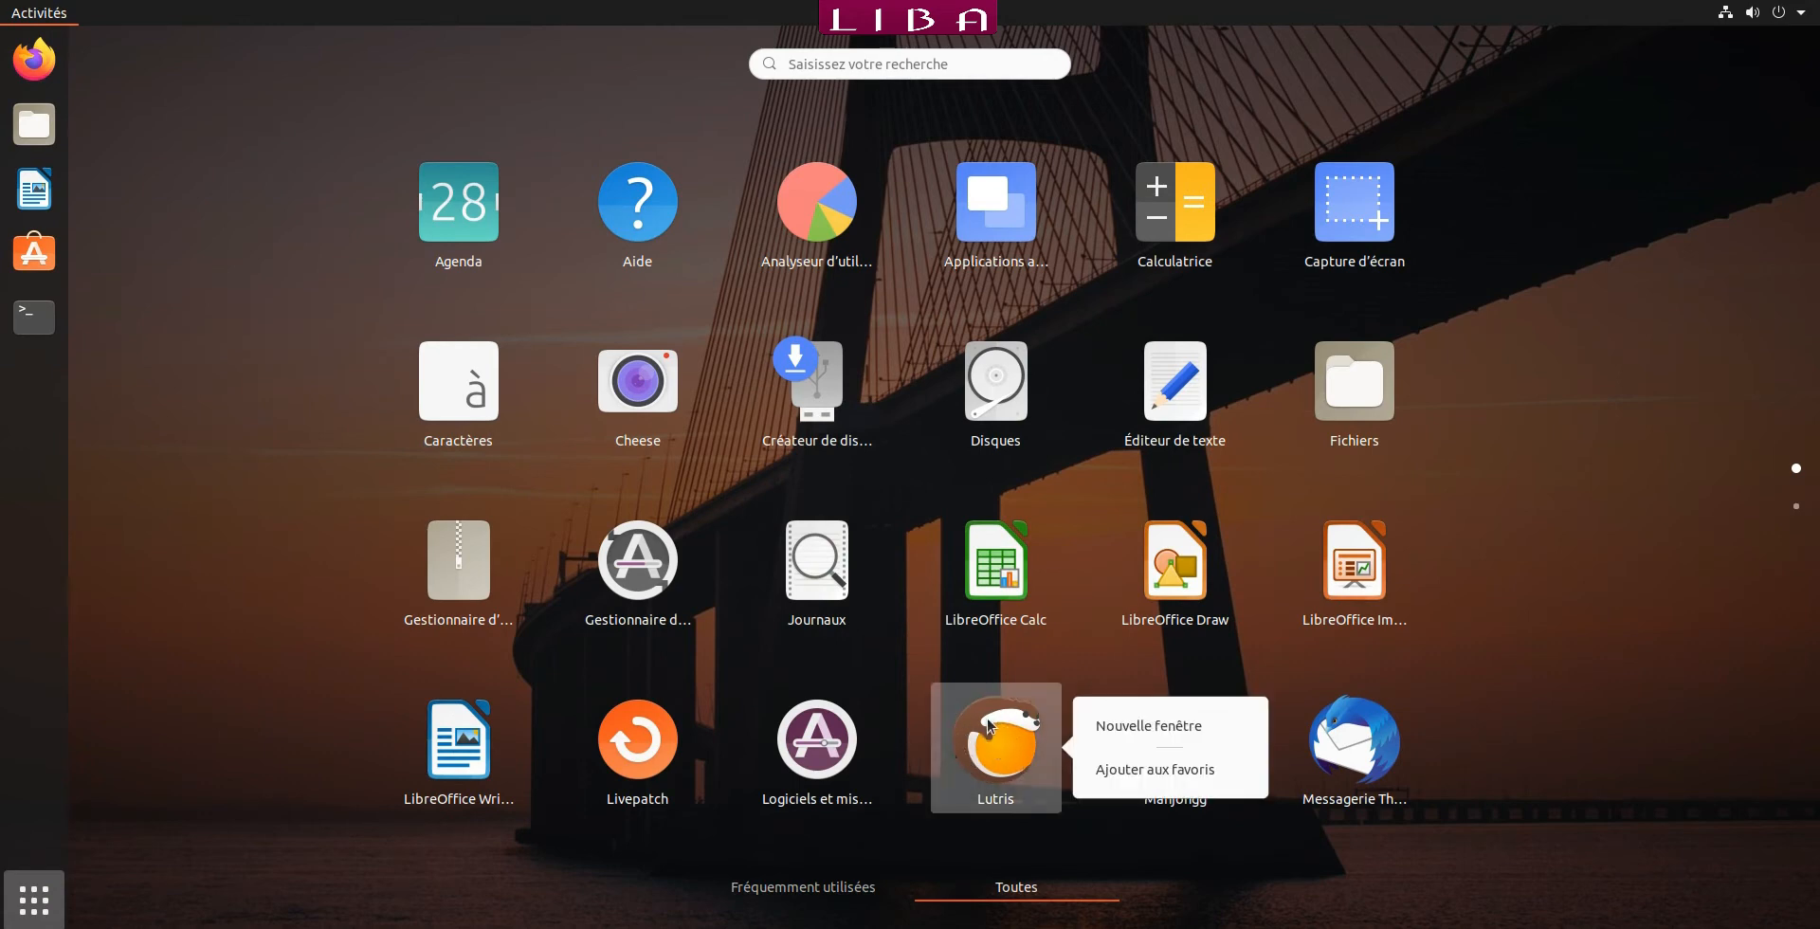
click(1123, 764)
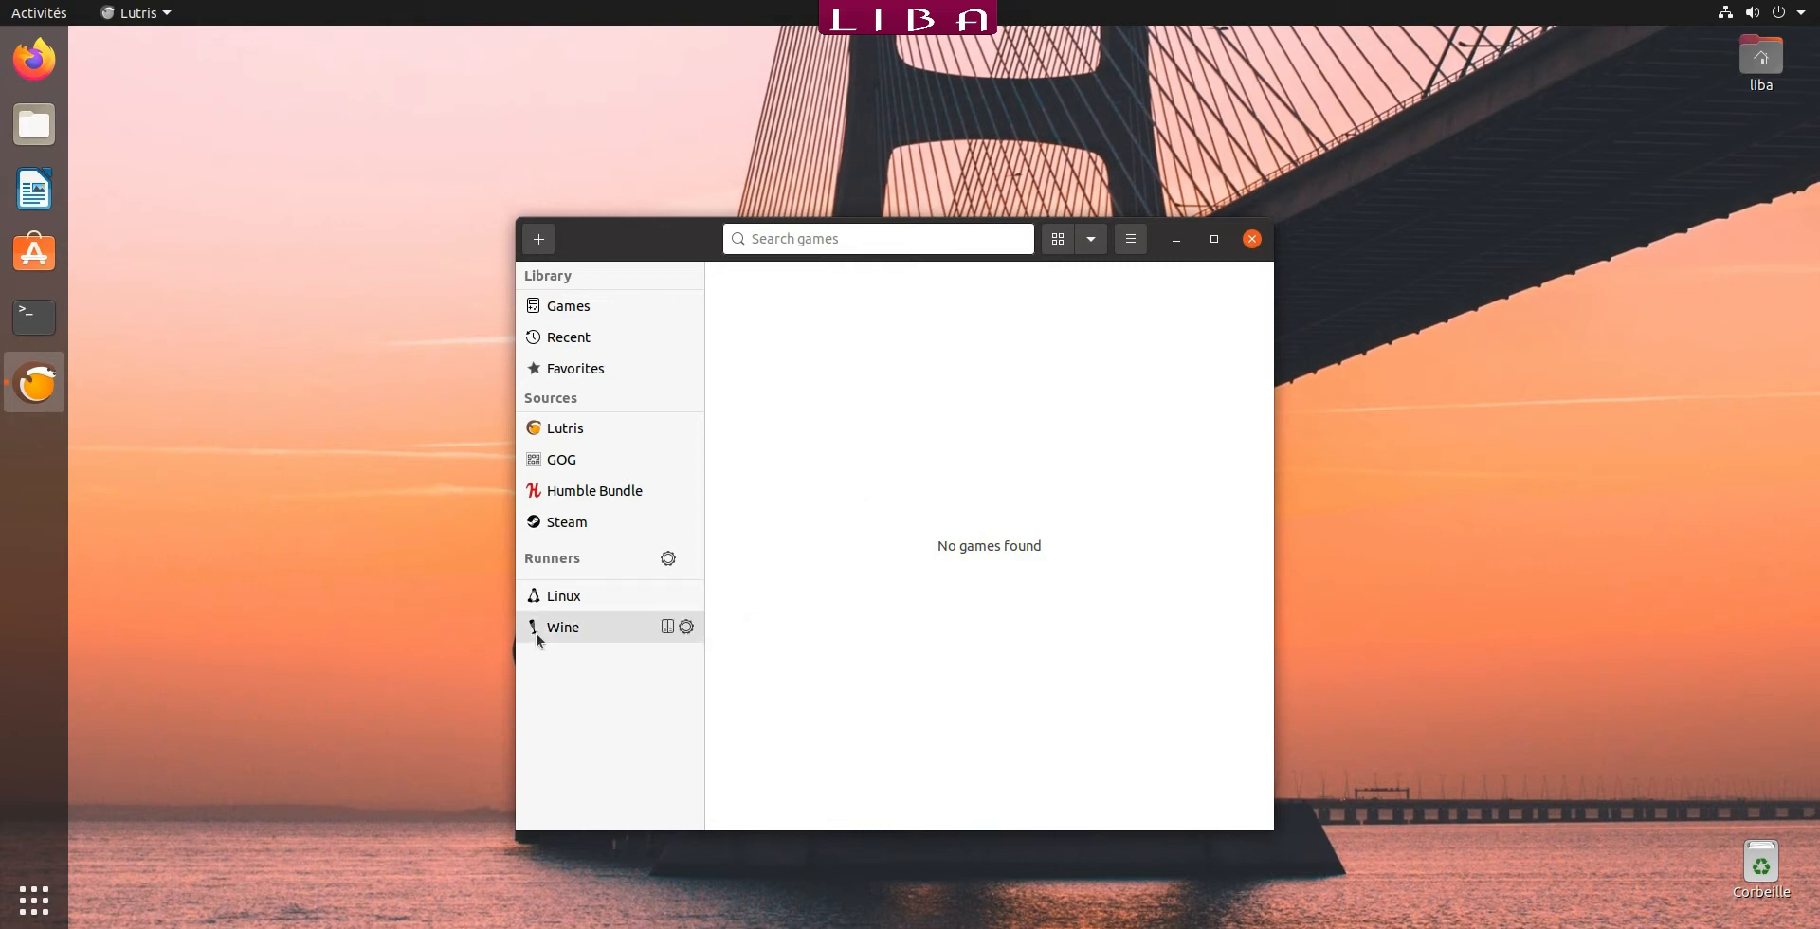
Install the lutris-6.0 x86_64 version for the Wine runner in Lutris.
click(568, 629)
click(668, 627)
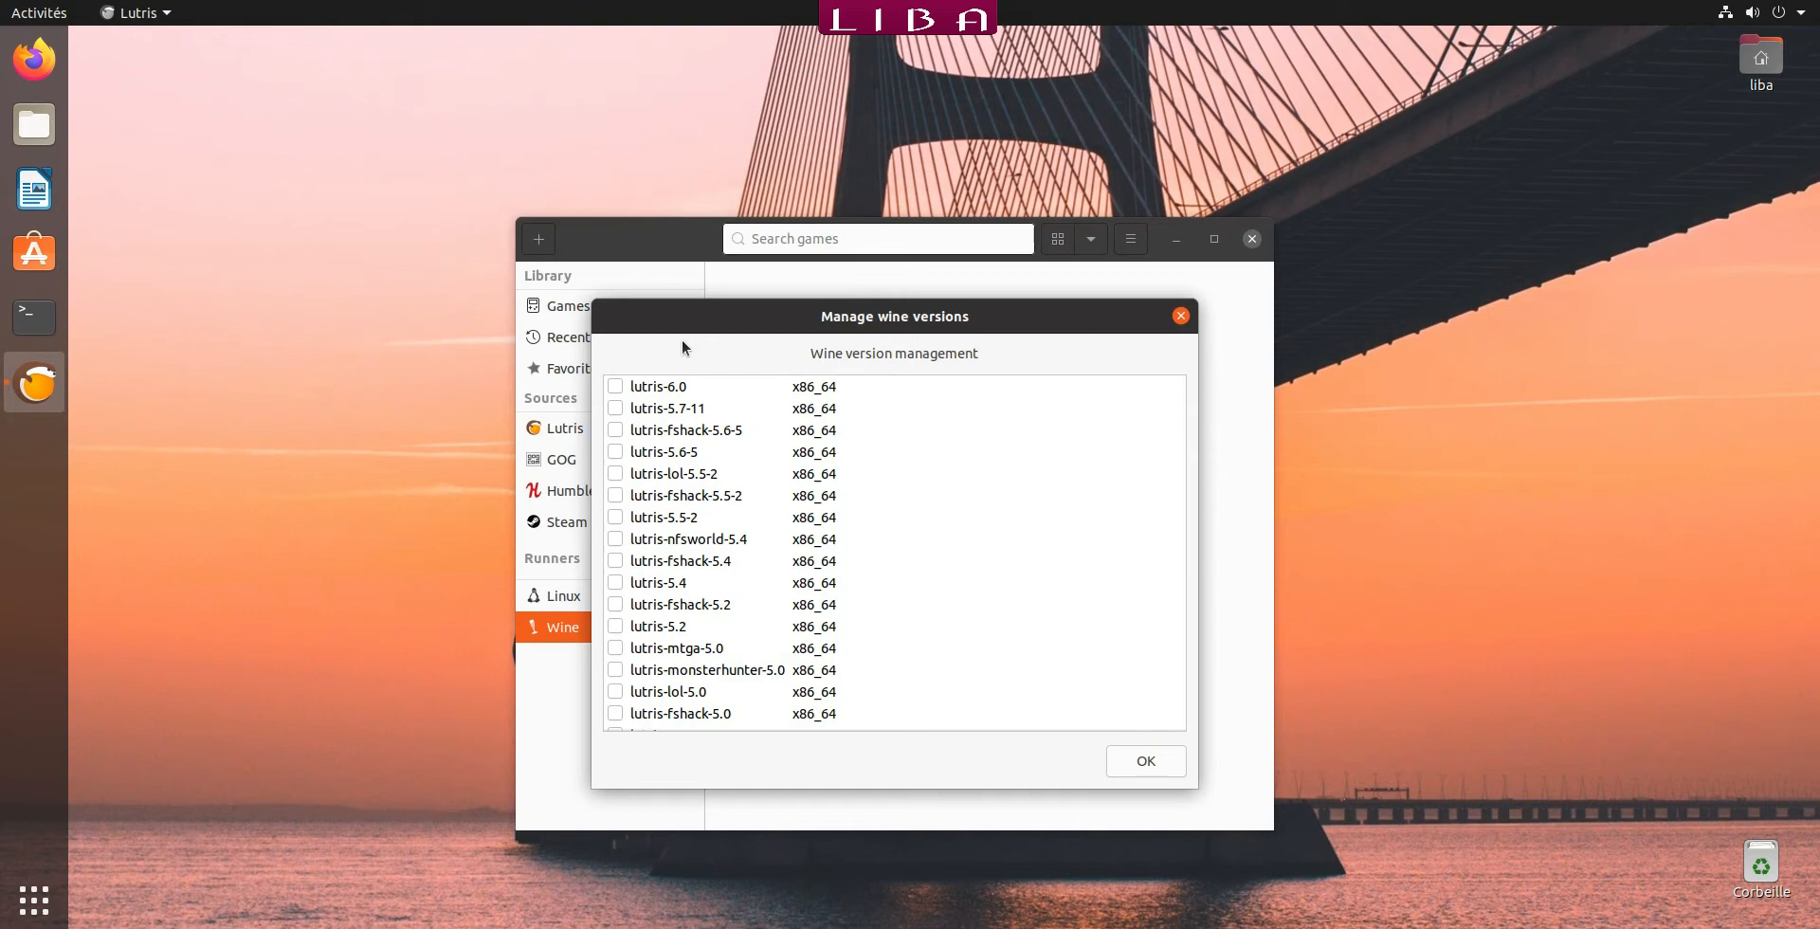
click(616, 387)
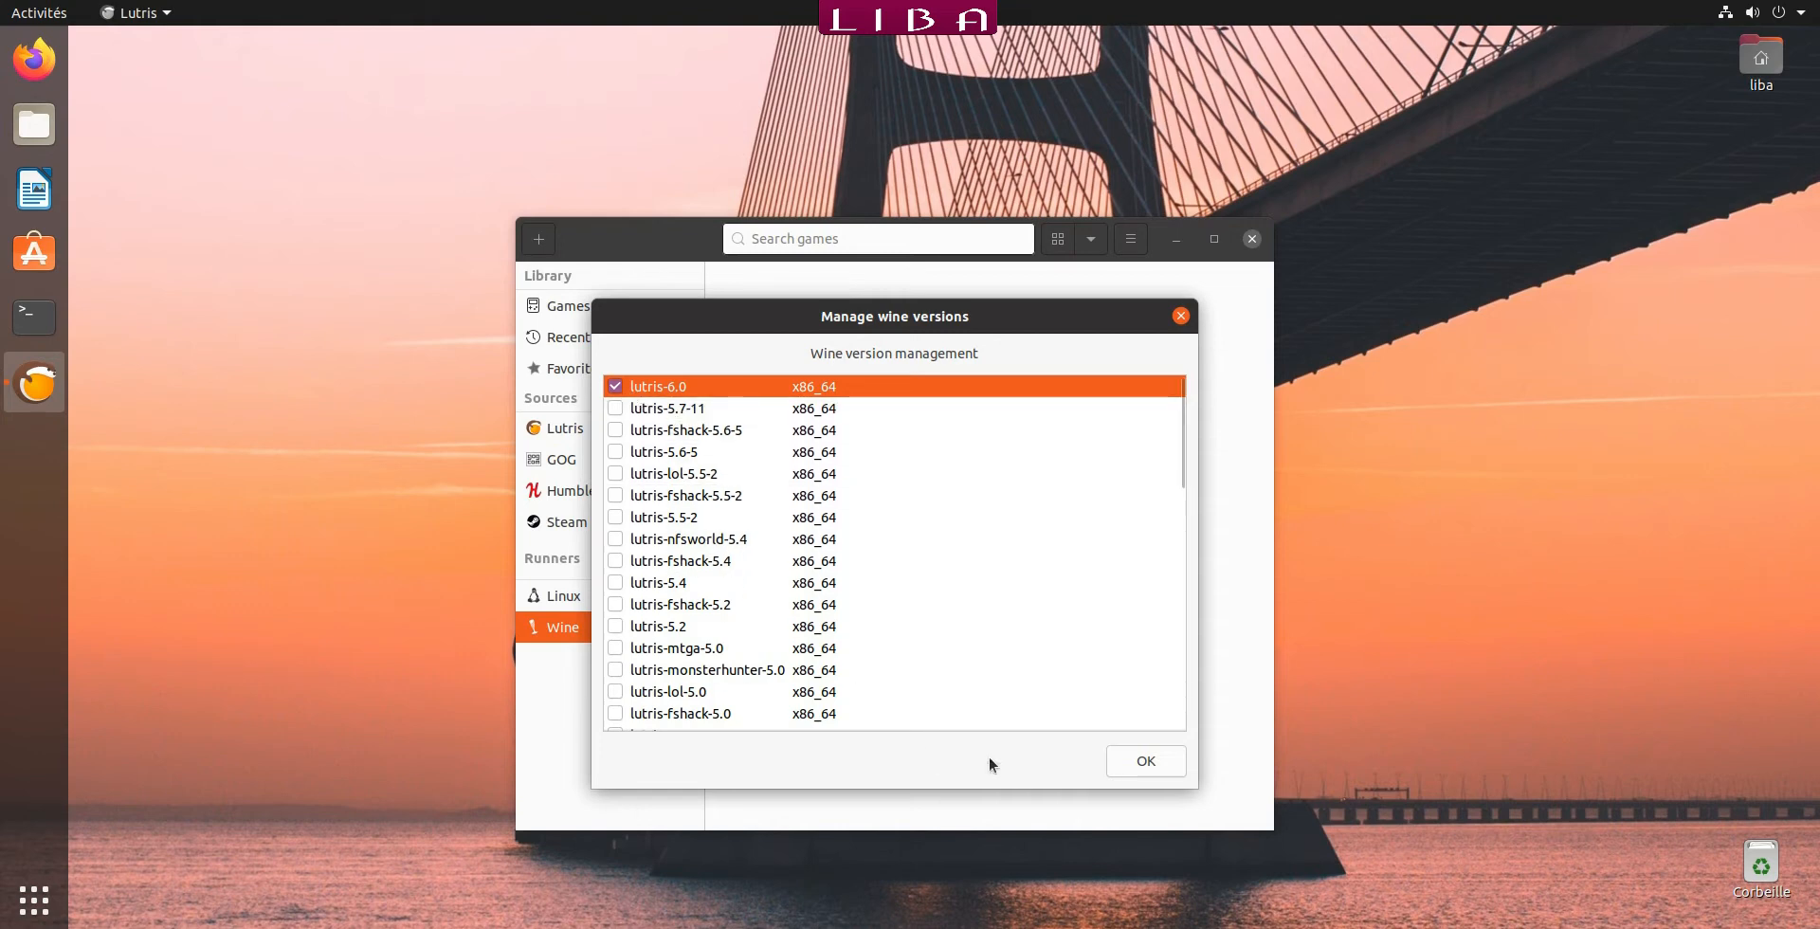
click(1147, 759)
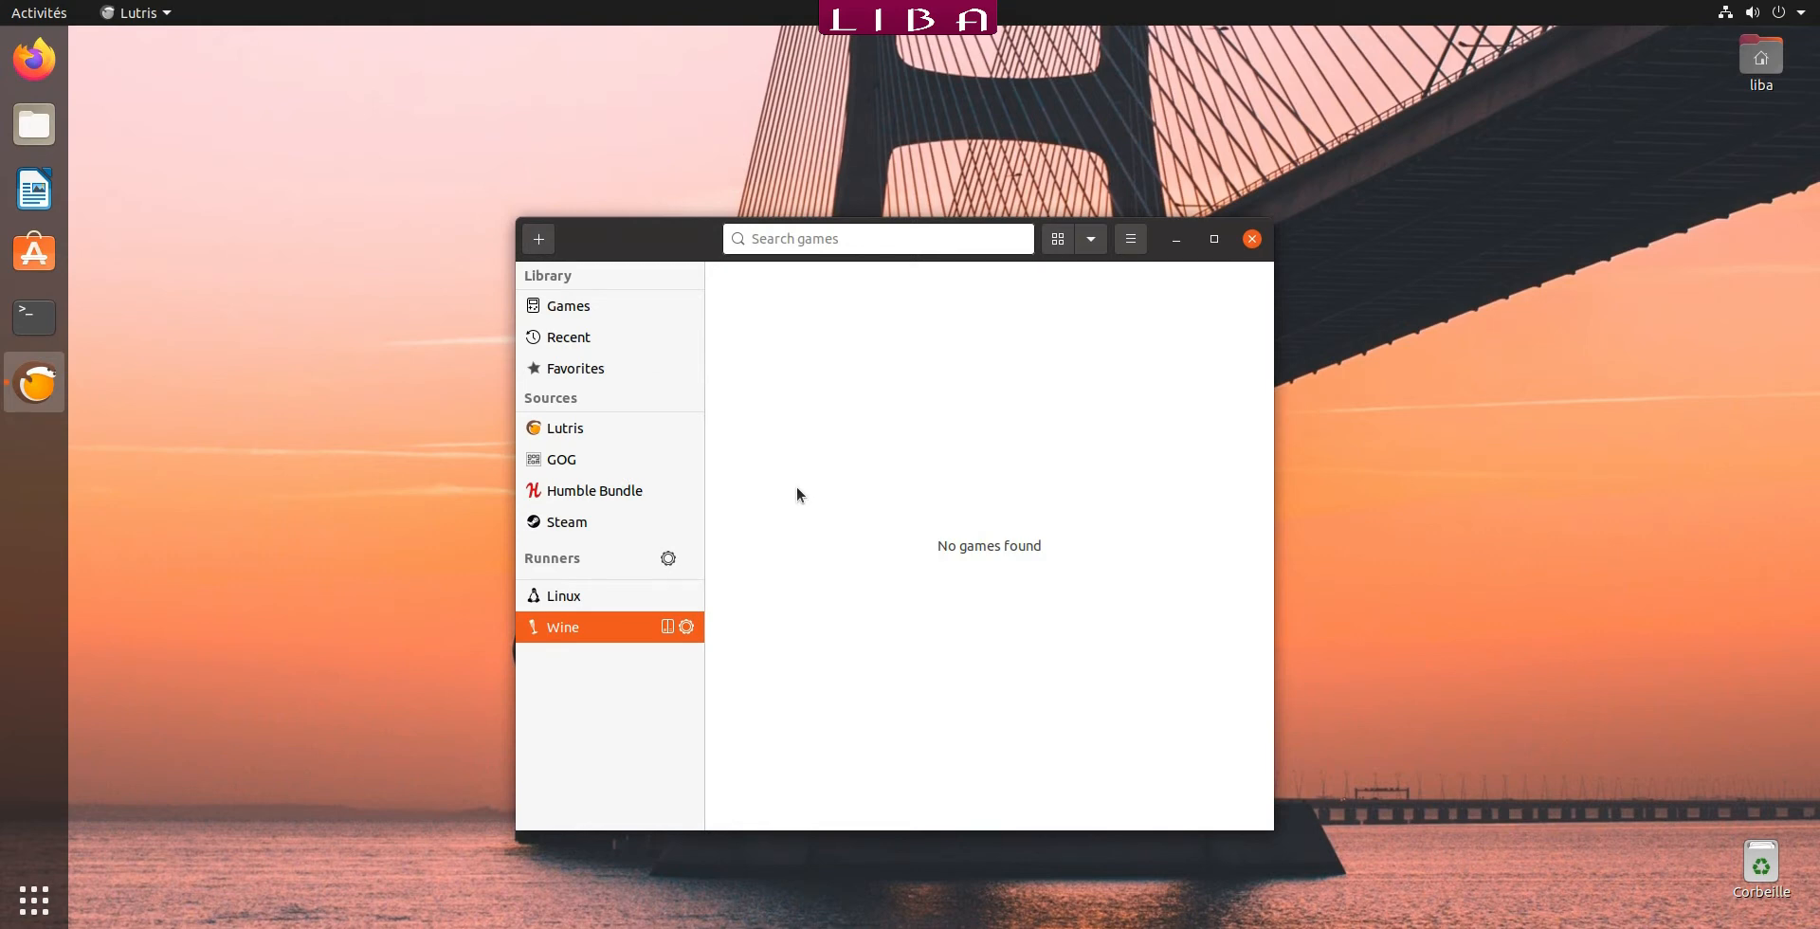
Add a new game named Smeet that uses the Wine (Runs Windows games) runner.
click(531, 244)
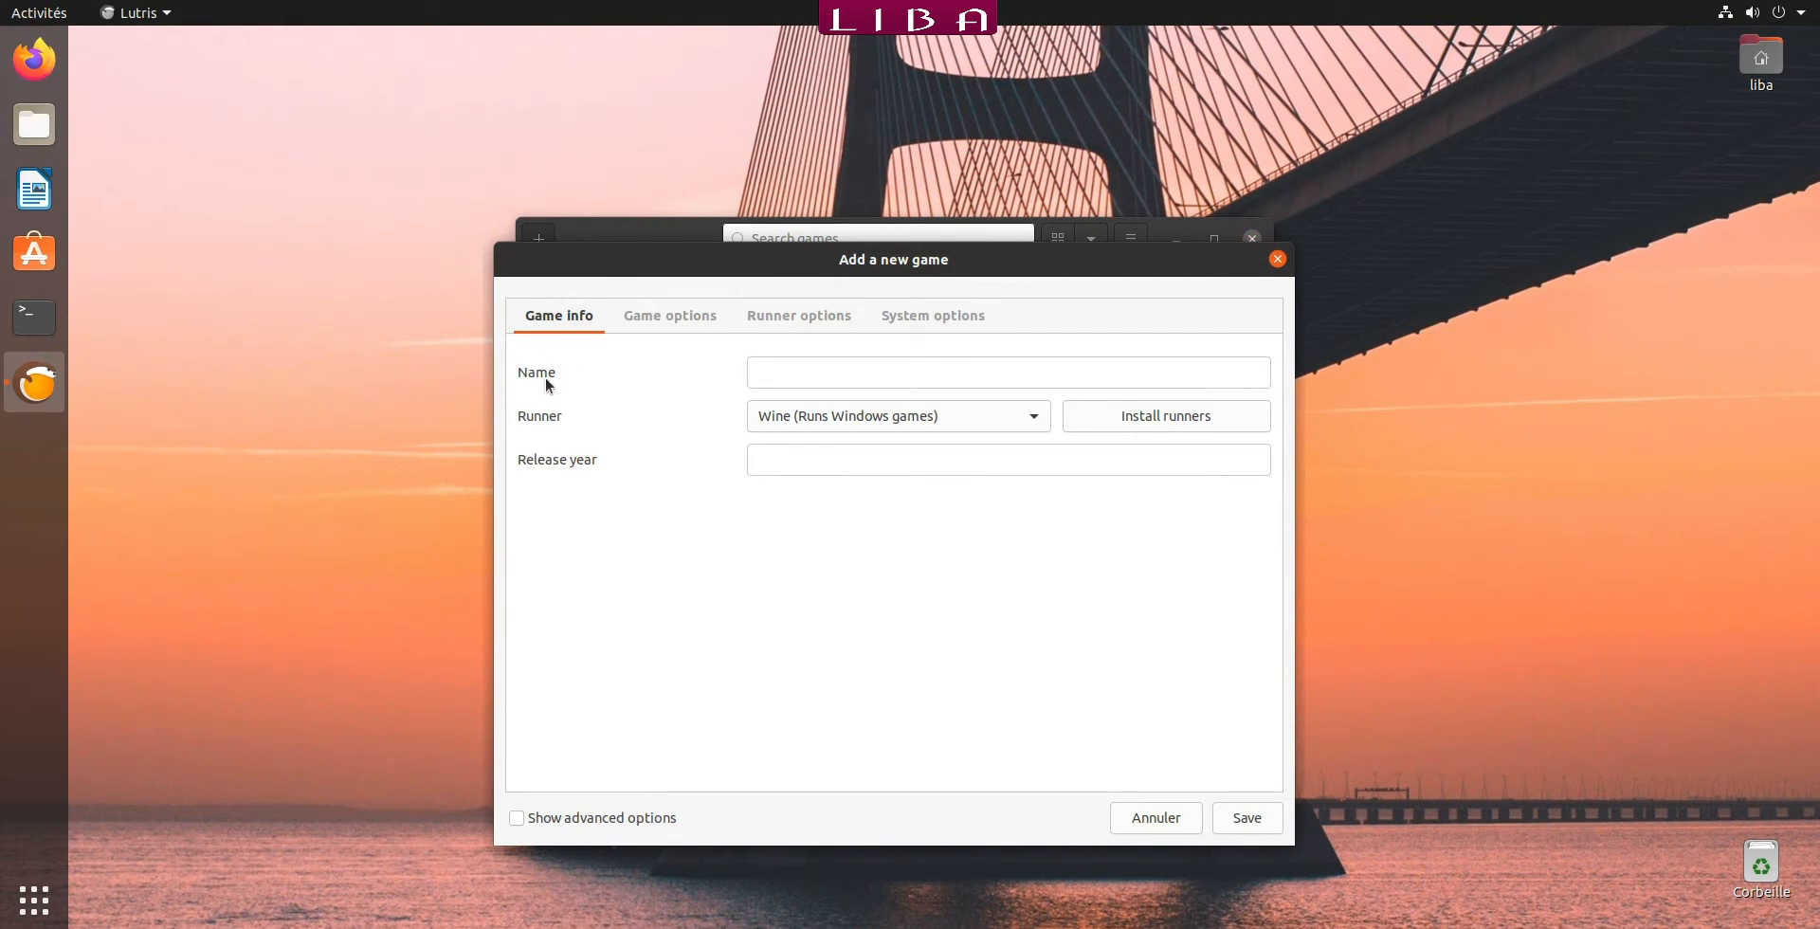
click(790, 373)
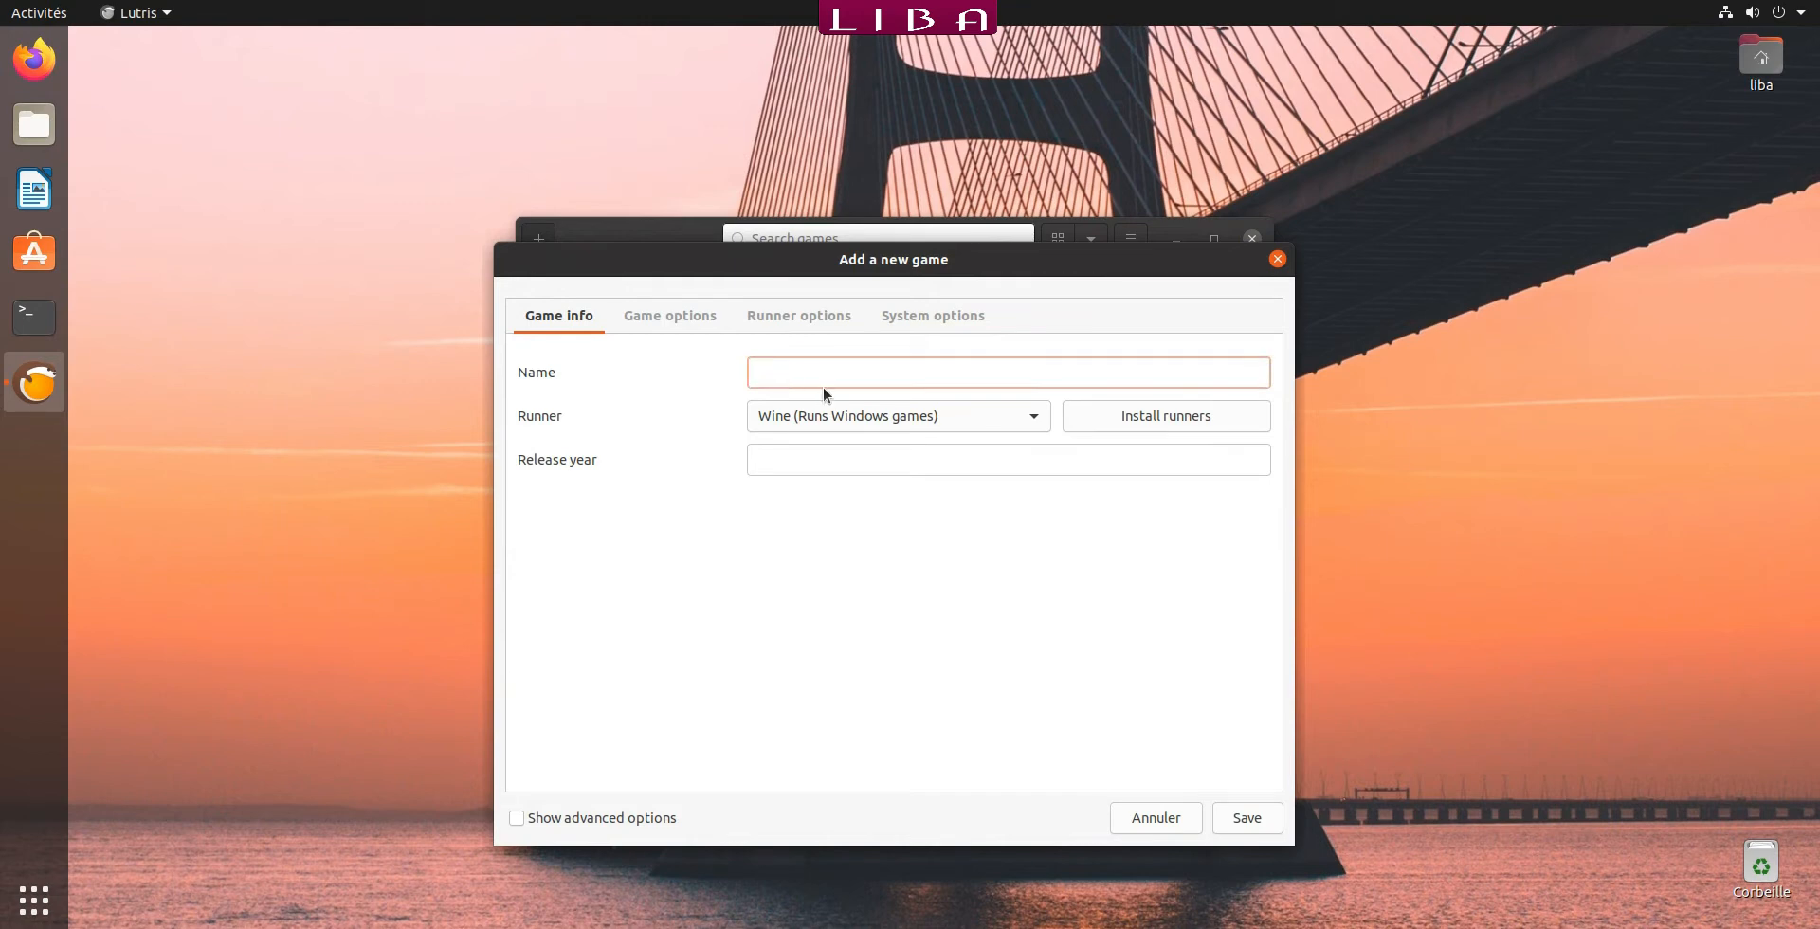
text(Smeet)
key(Tab)
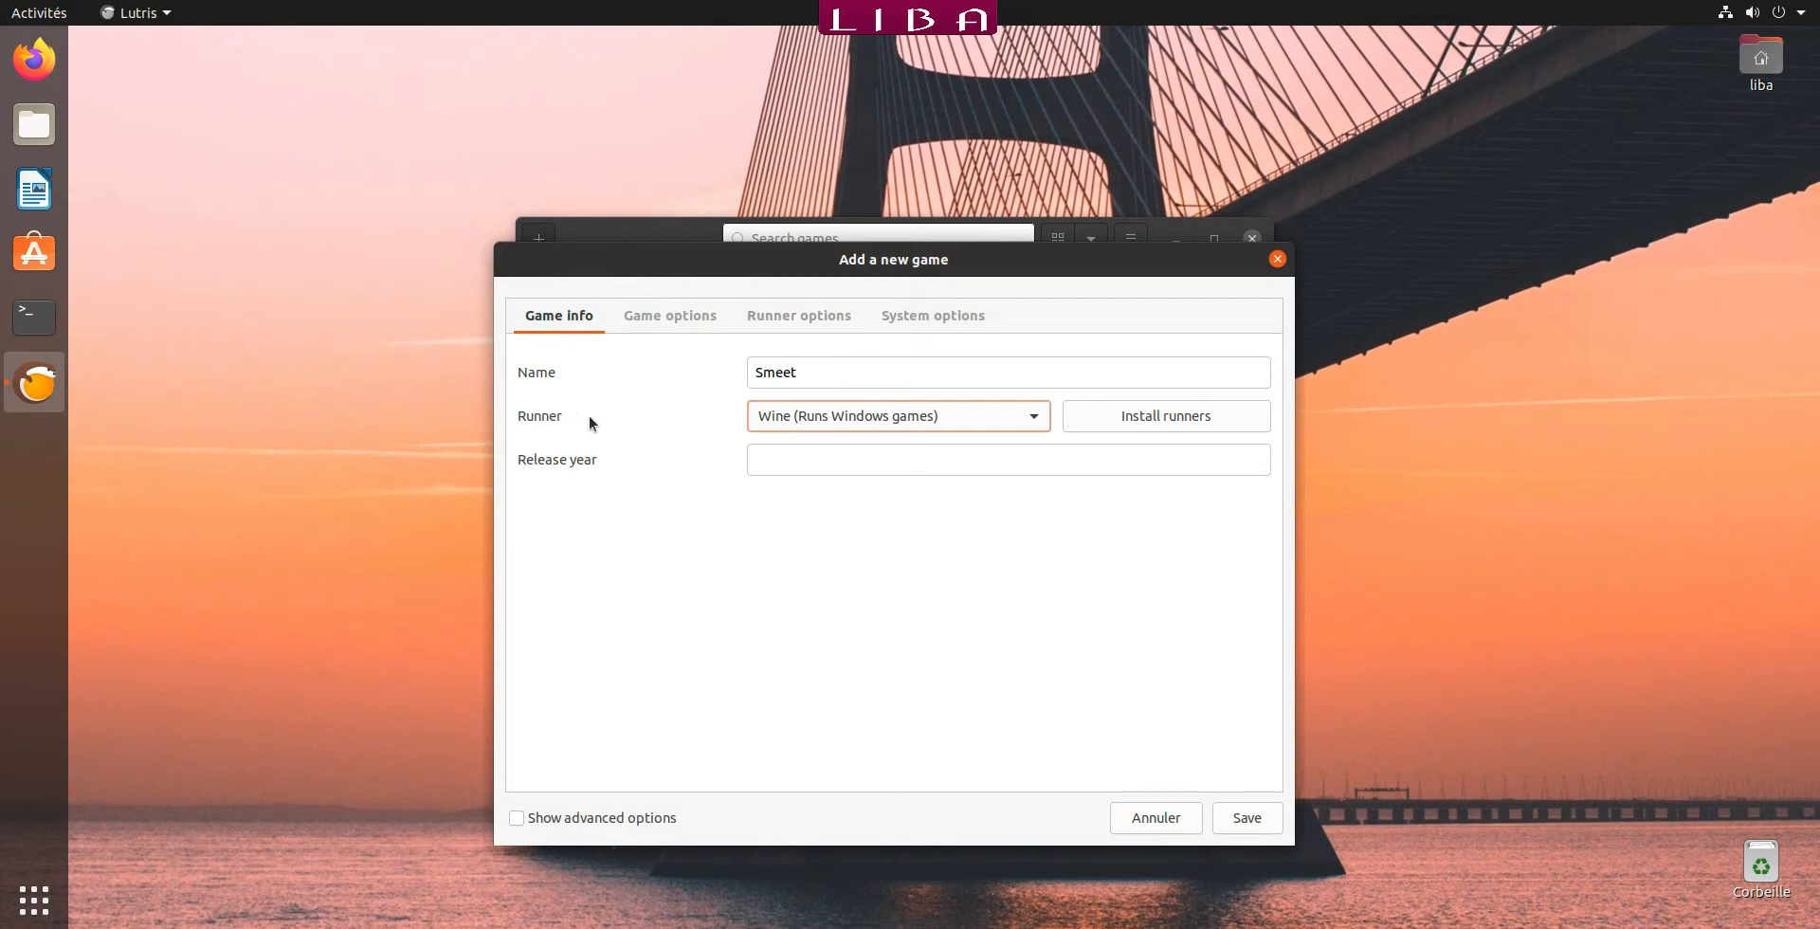
click(780, 422)
click(804, 420)
Set the game's executable to SmeetDesktop.exe from the Téléchargements folder.
click(654, 320)
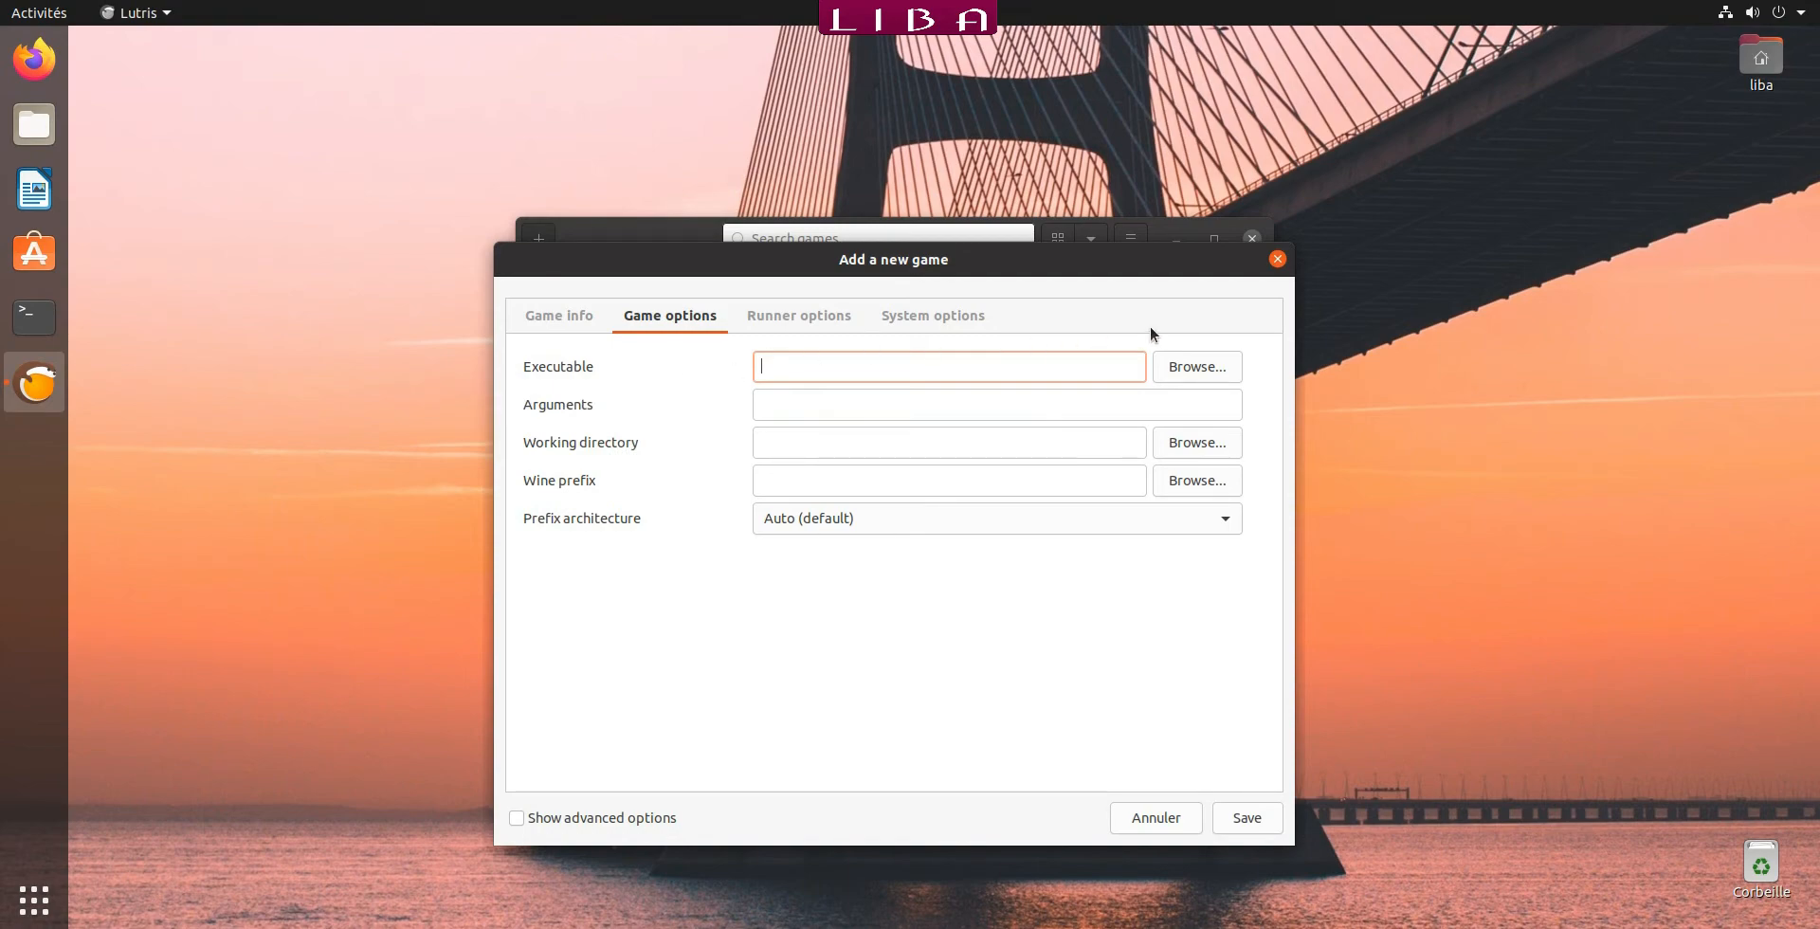
click(1190, 368)
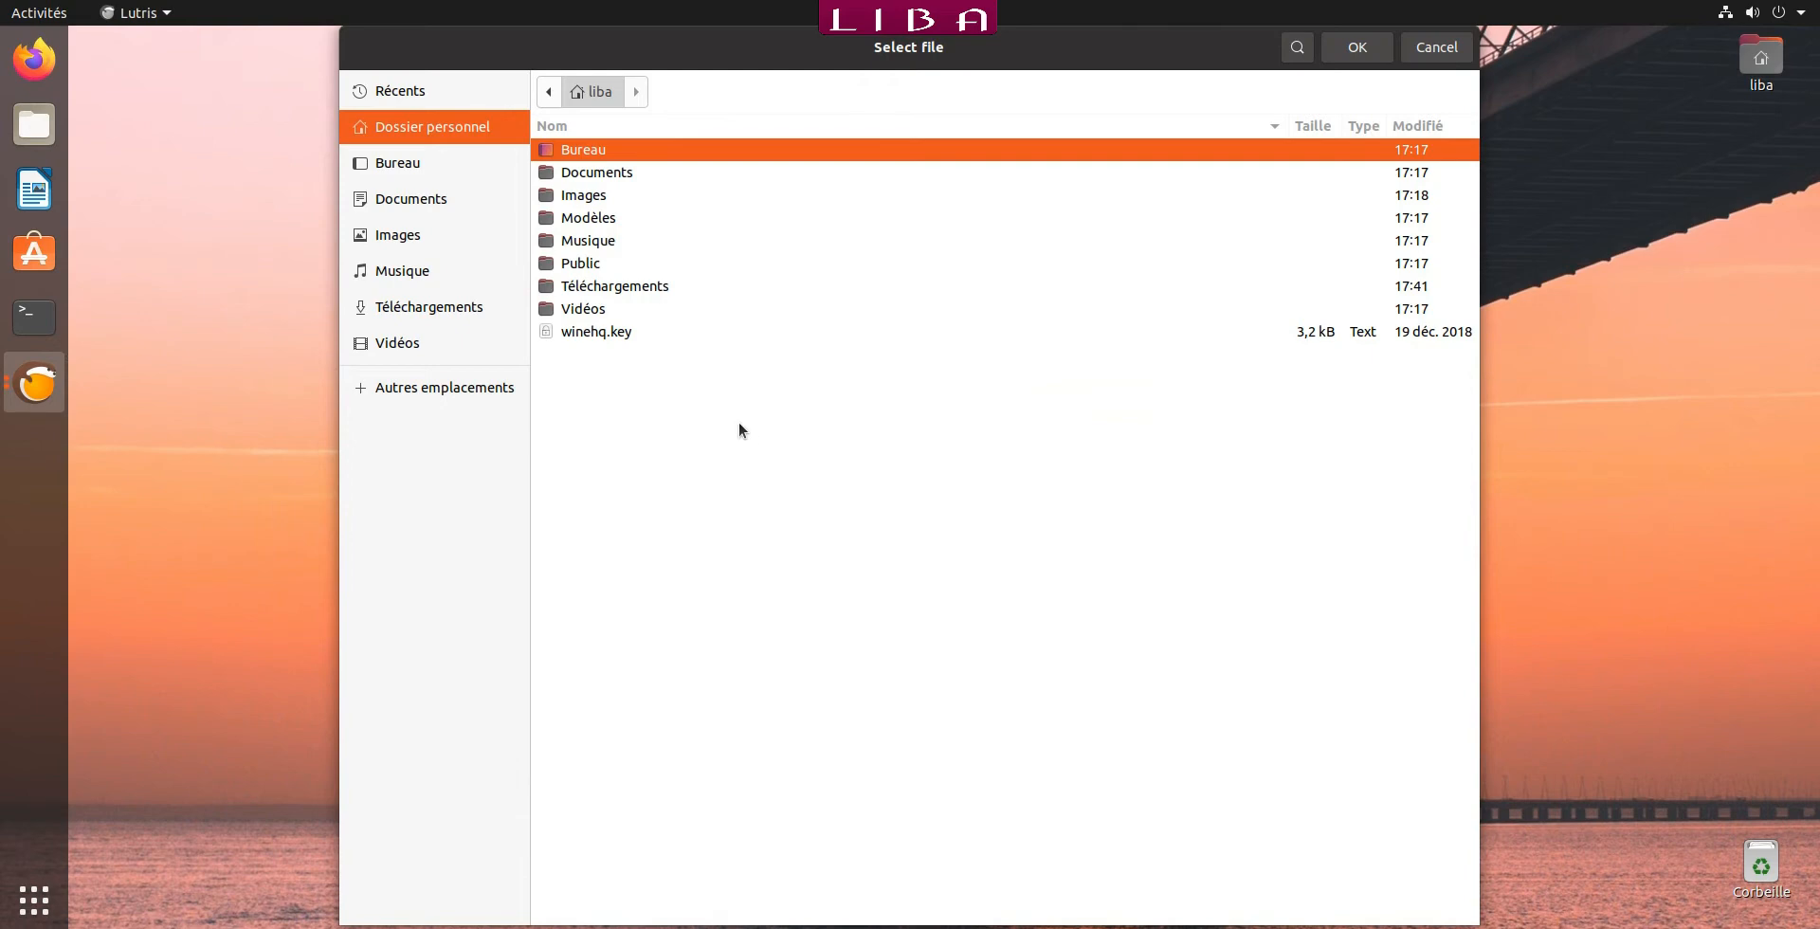
double_click(604, 287)
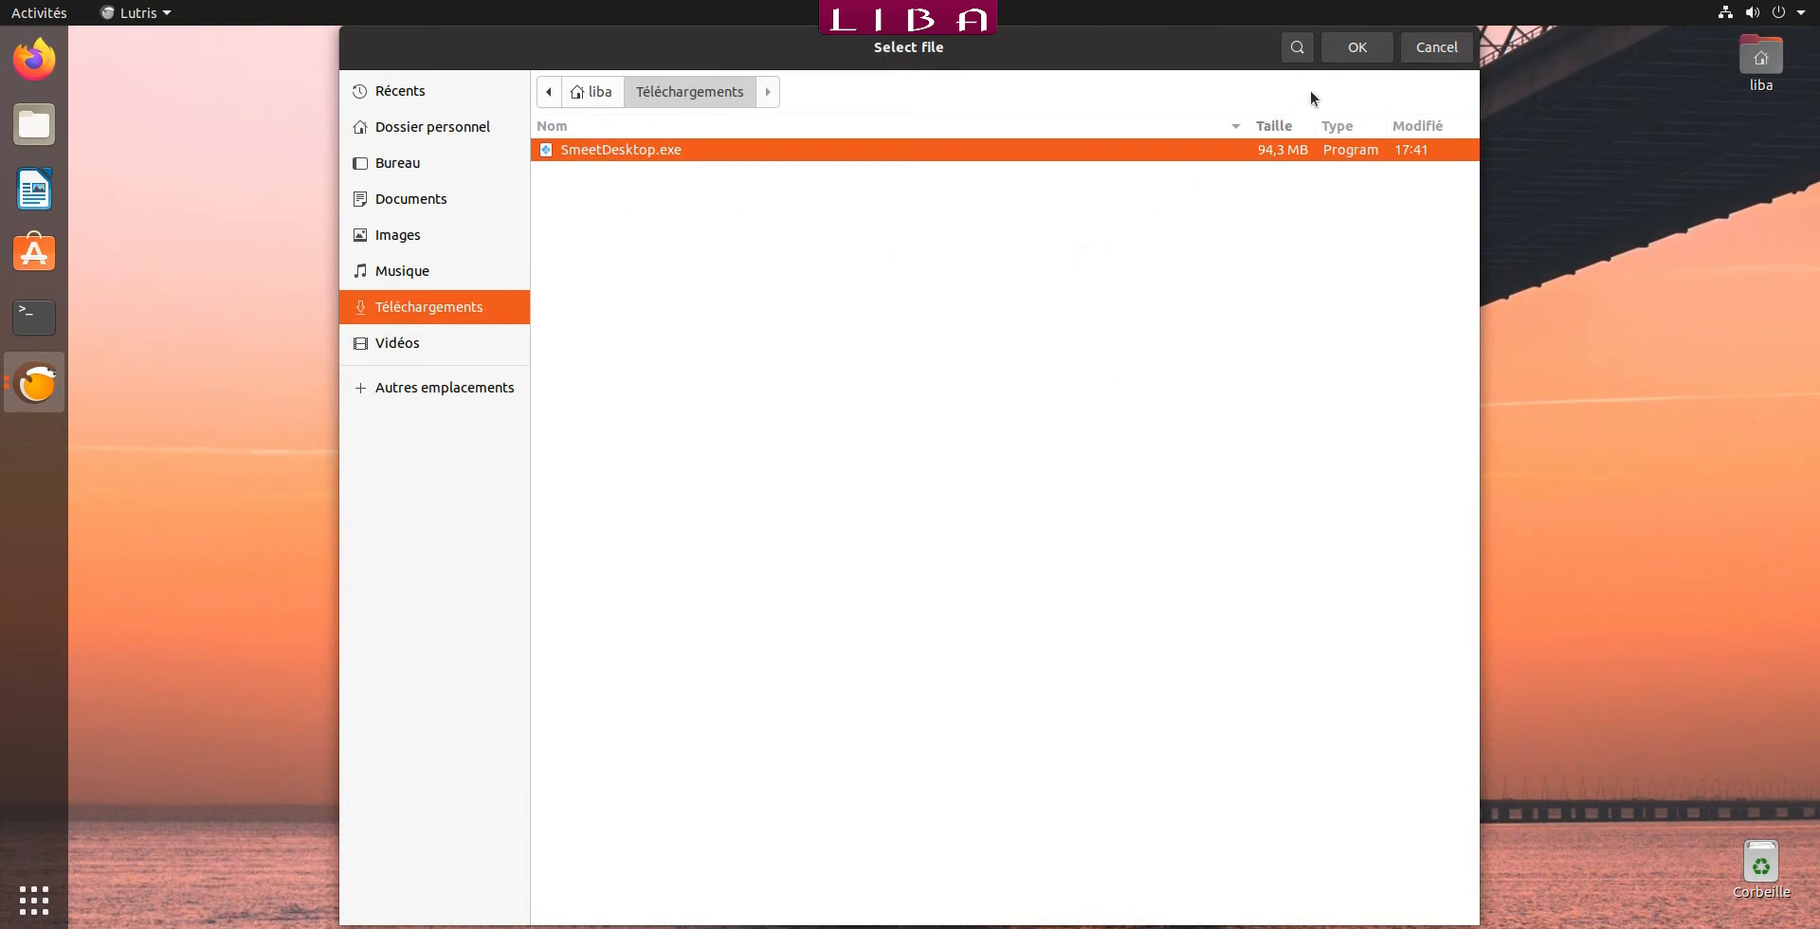
click(1356, 47)
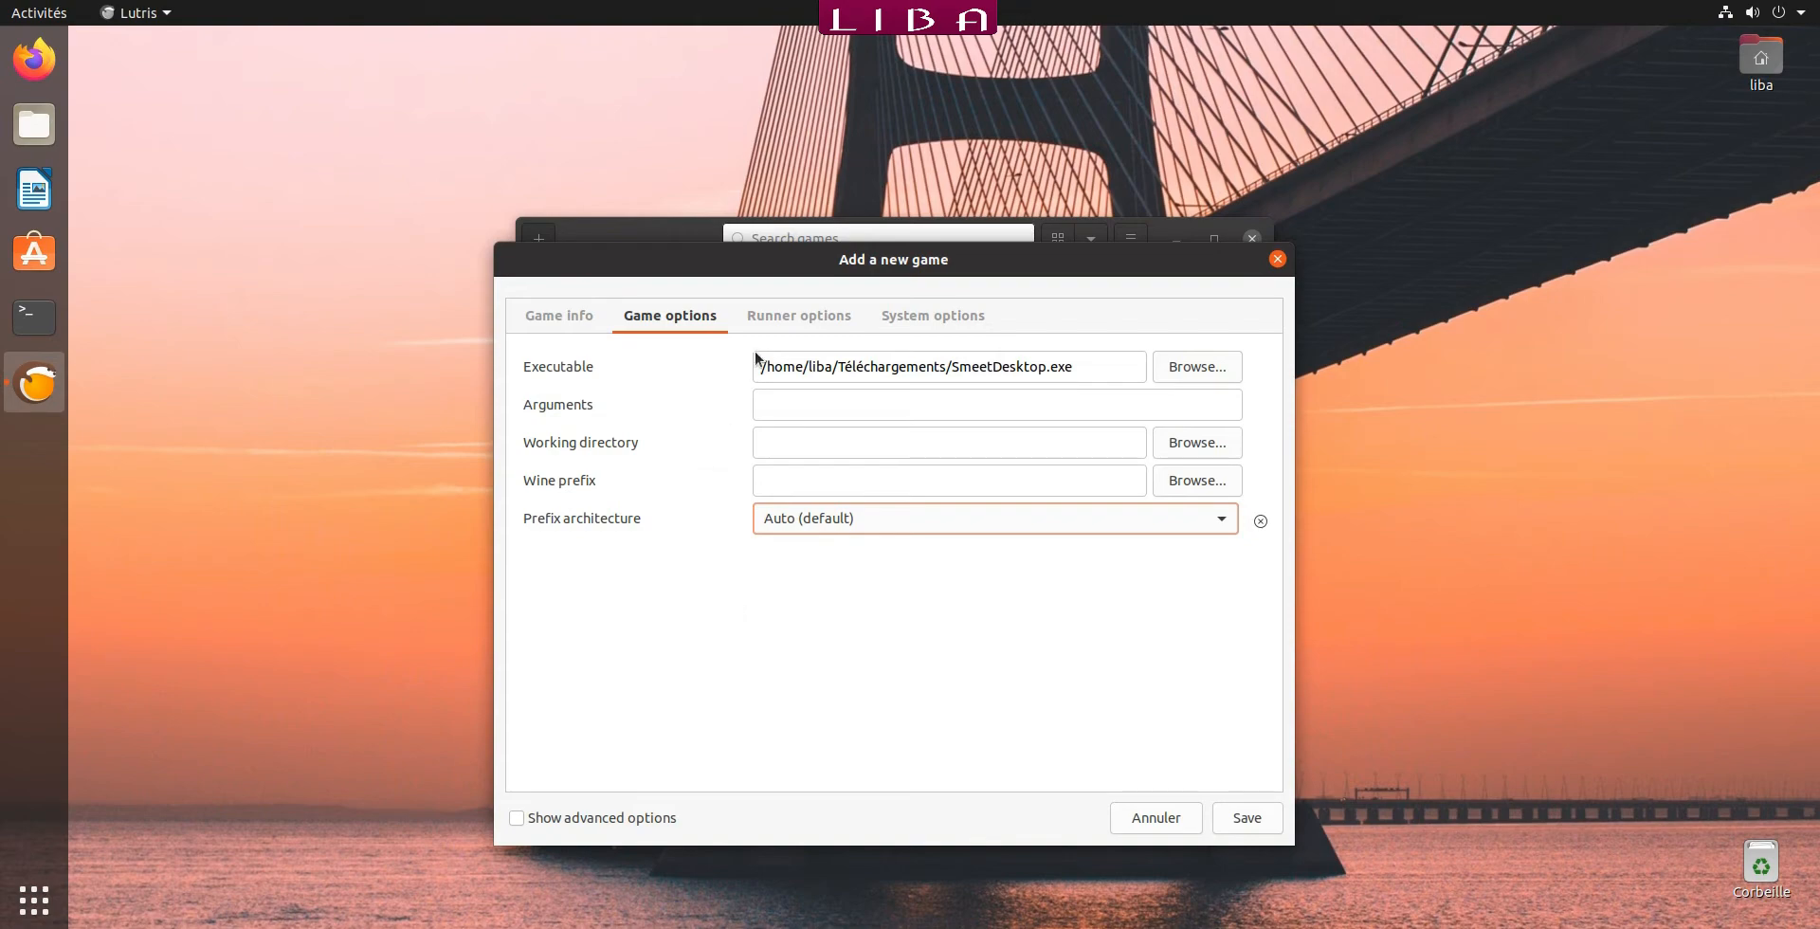
Disable DXVK/VKD3D in the game's runner options and save the Smeet entry.
click(781, 320)
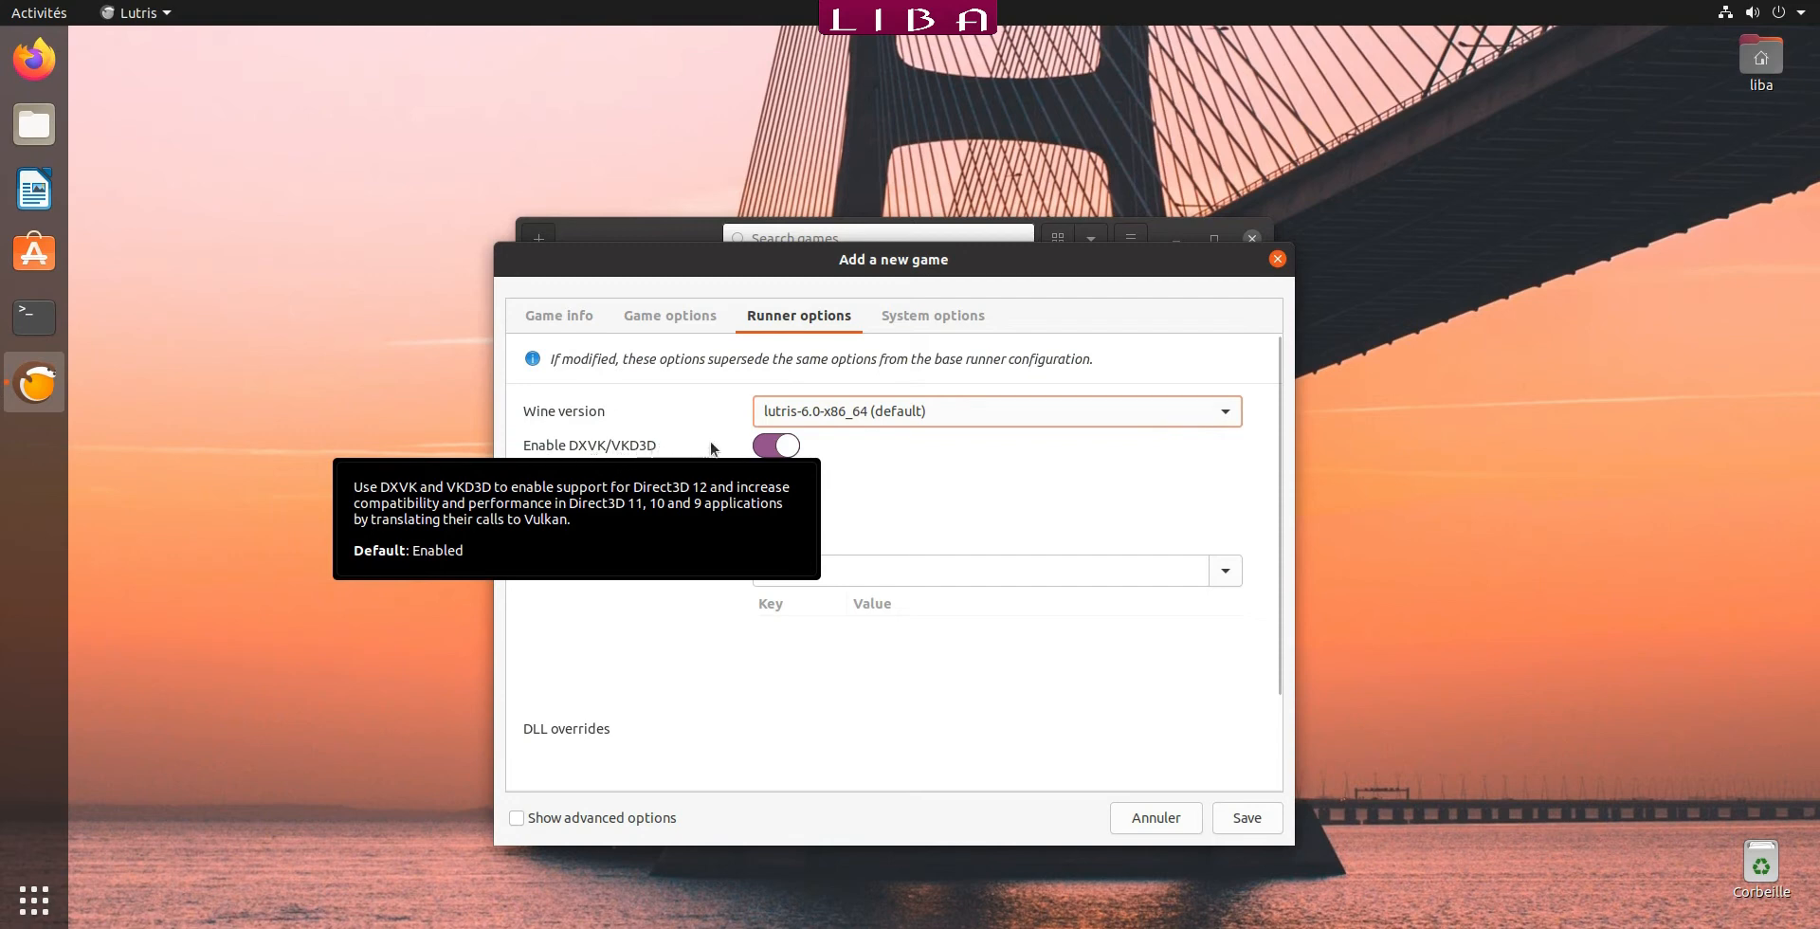
click(770, 453)
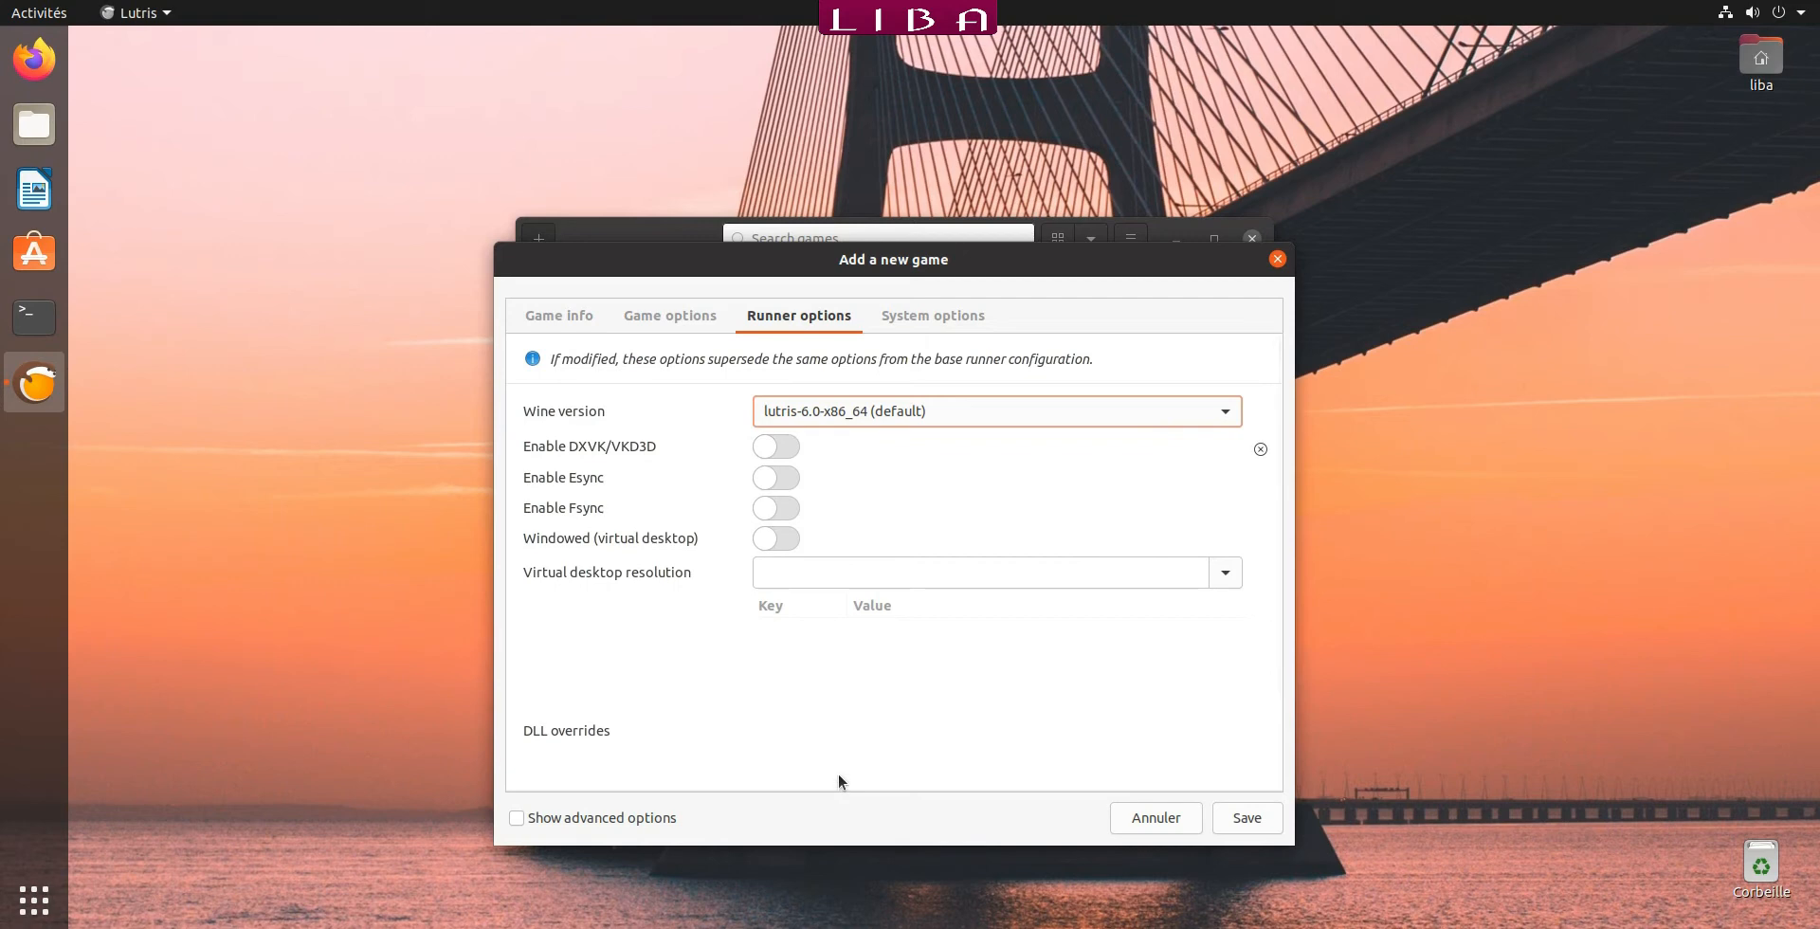
click(1251, 819)
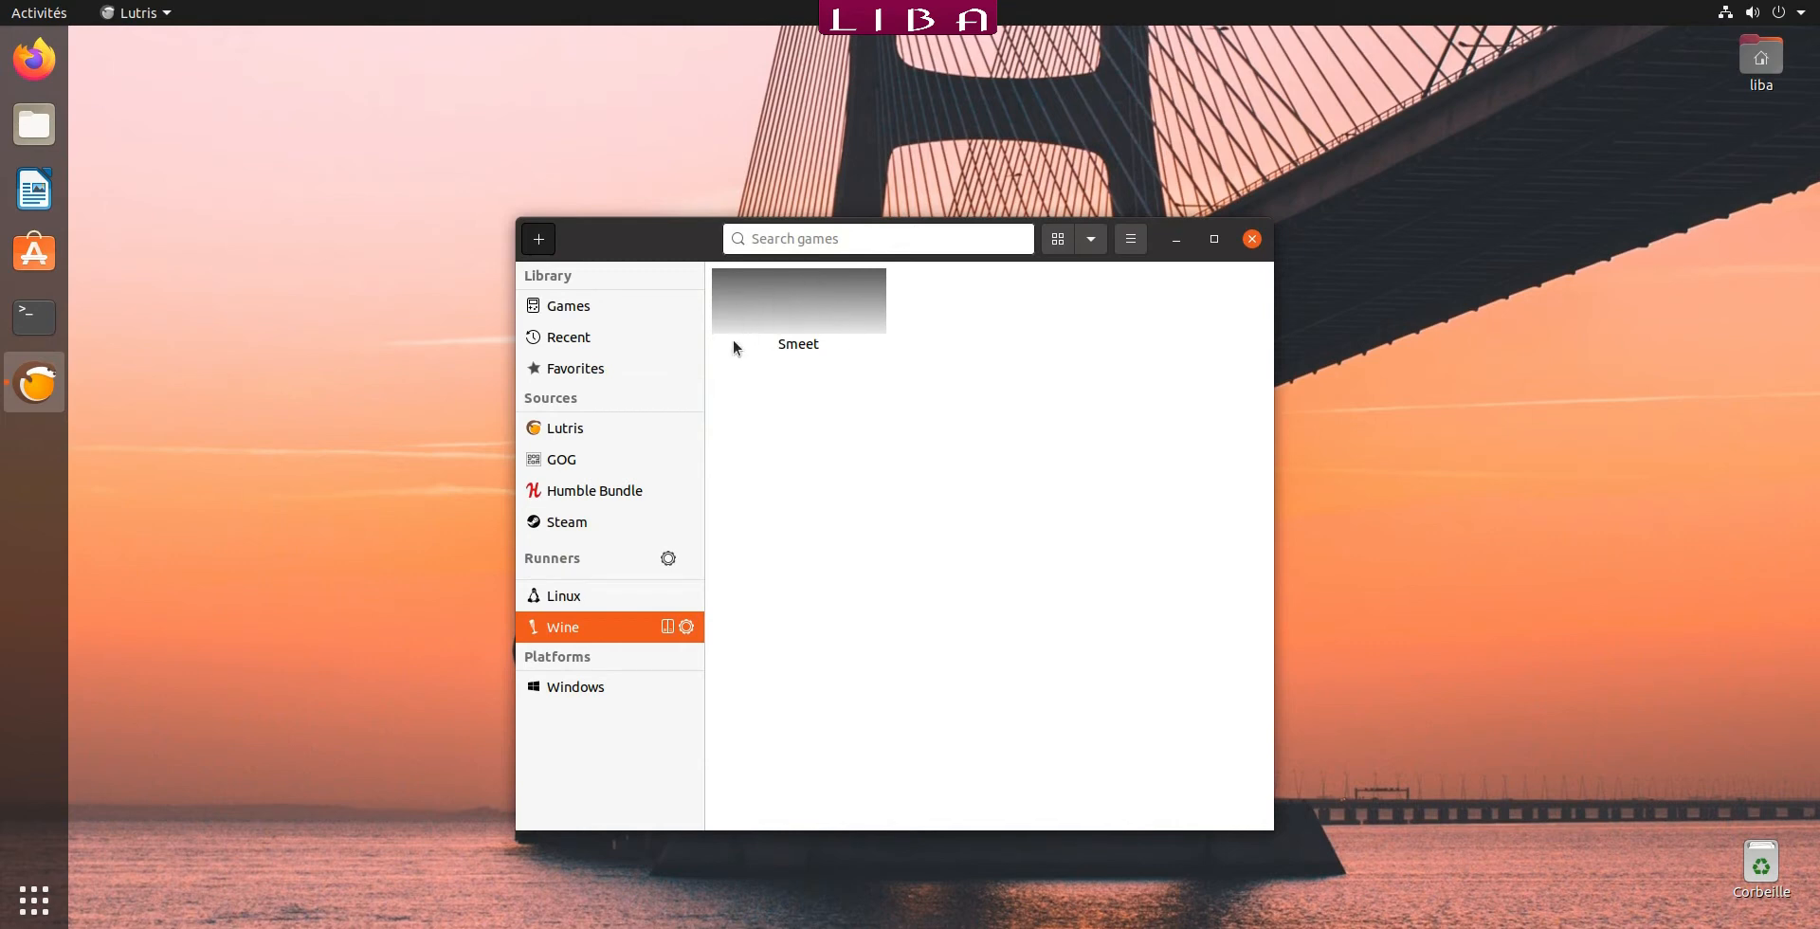
Launch Winetricks for the Smeet game, declining the Wine Mono and Gecko installations.
click(812, 309)
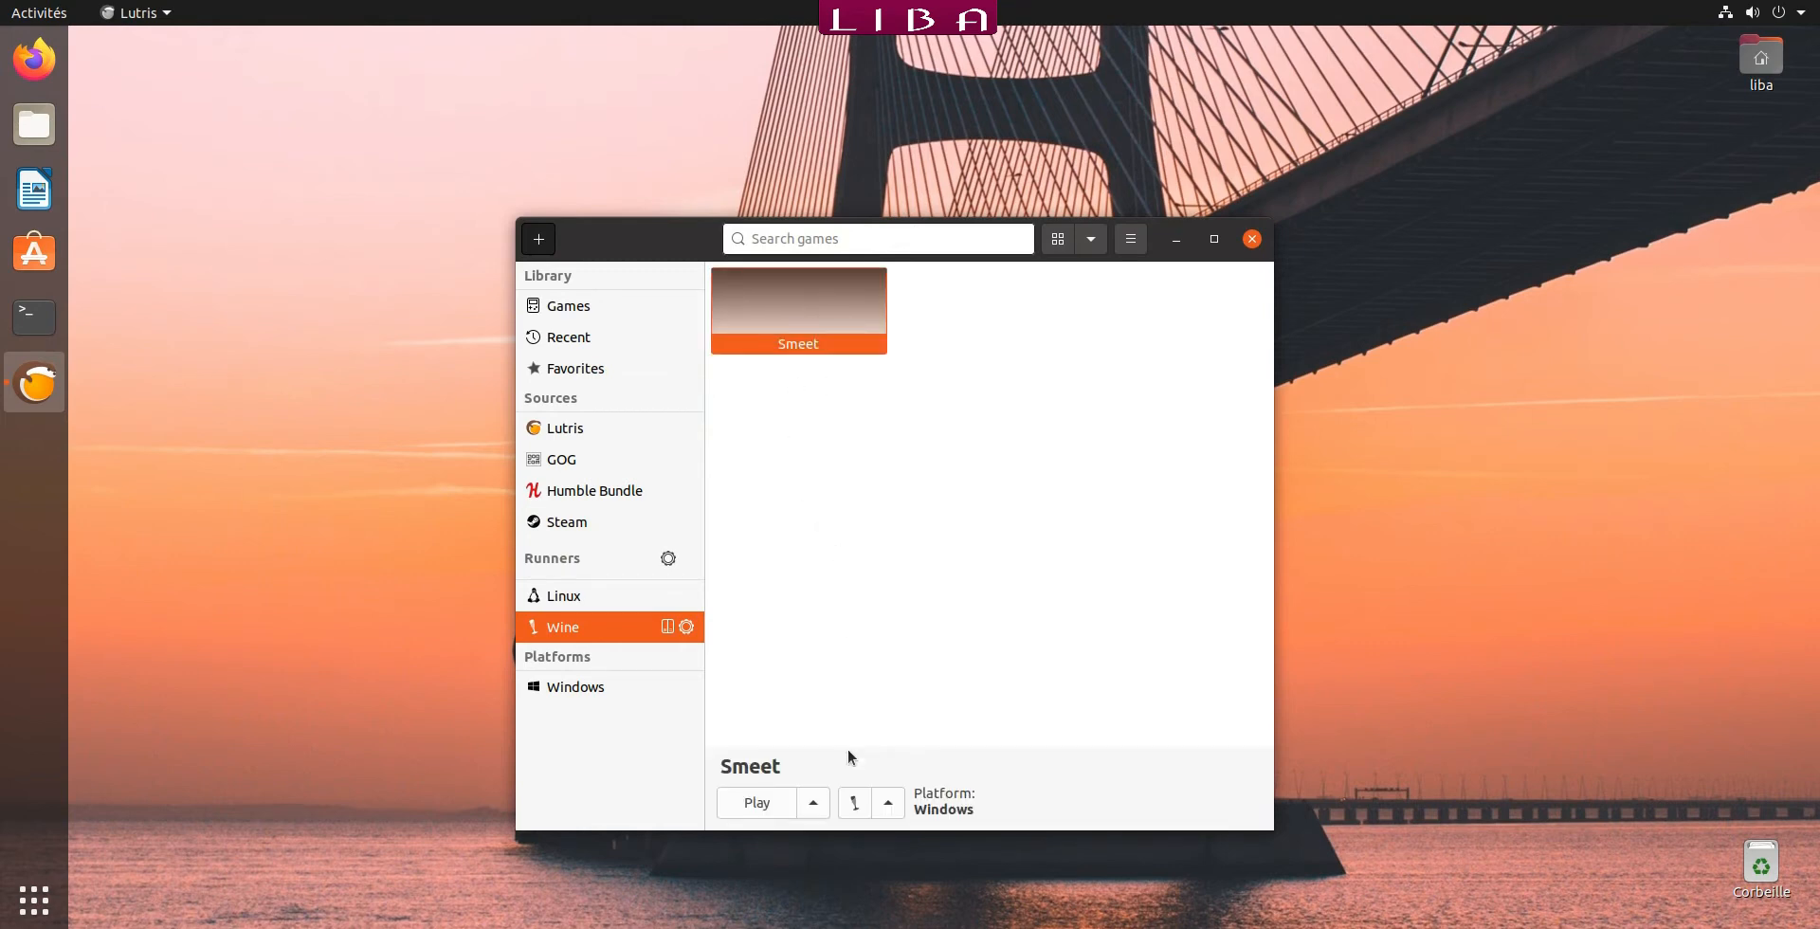
click(855, 806)
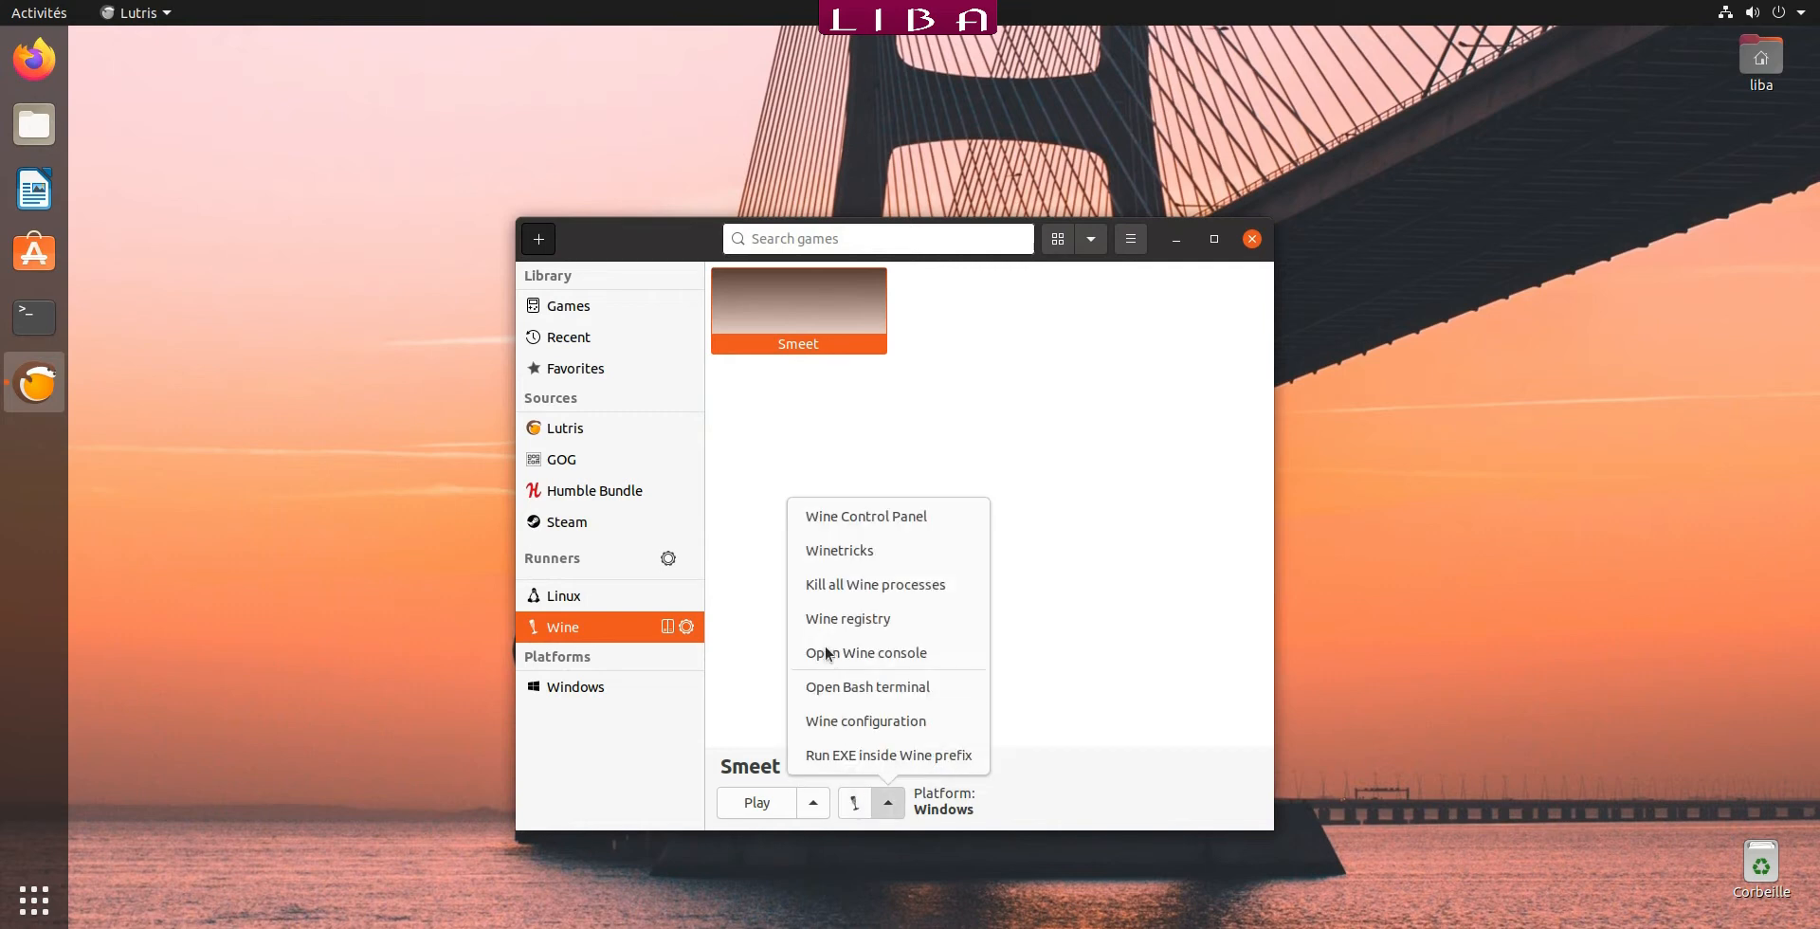
click(849, 553)
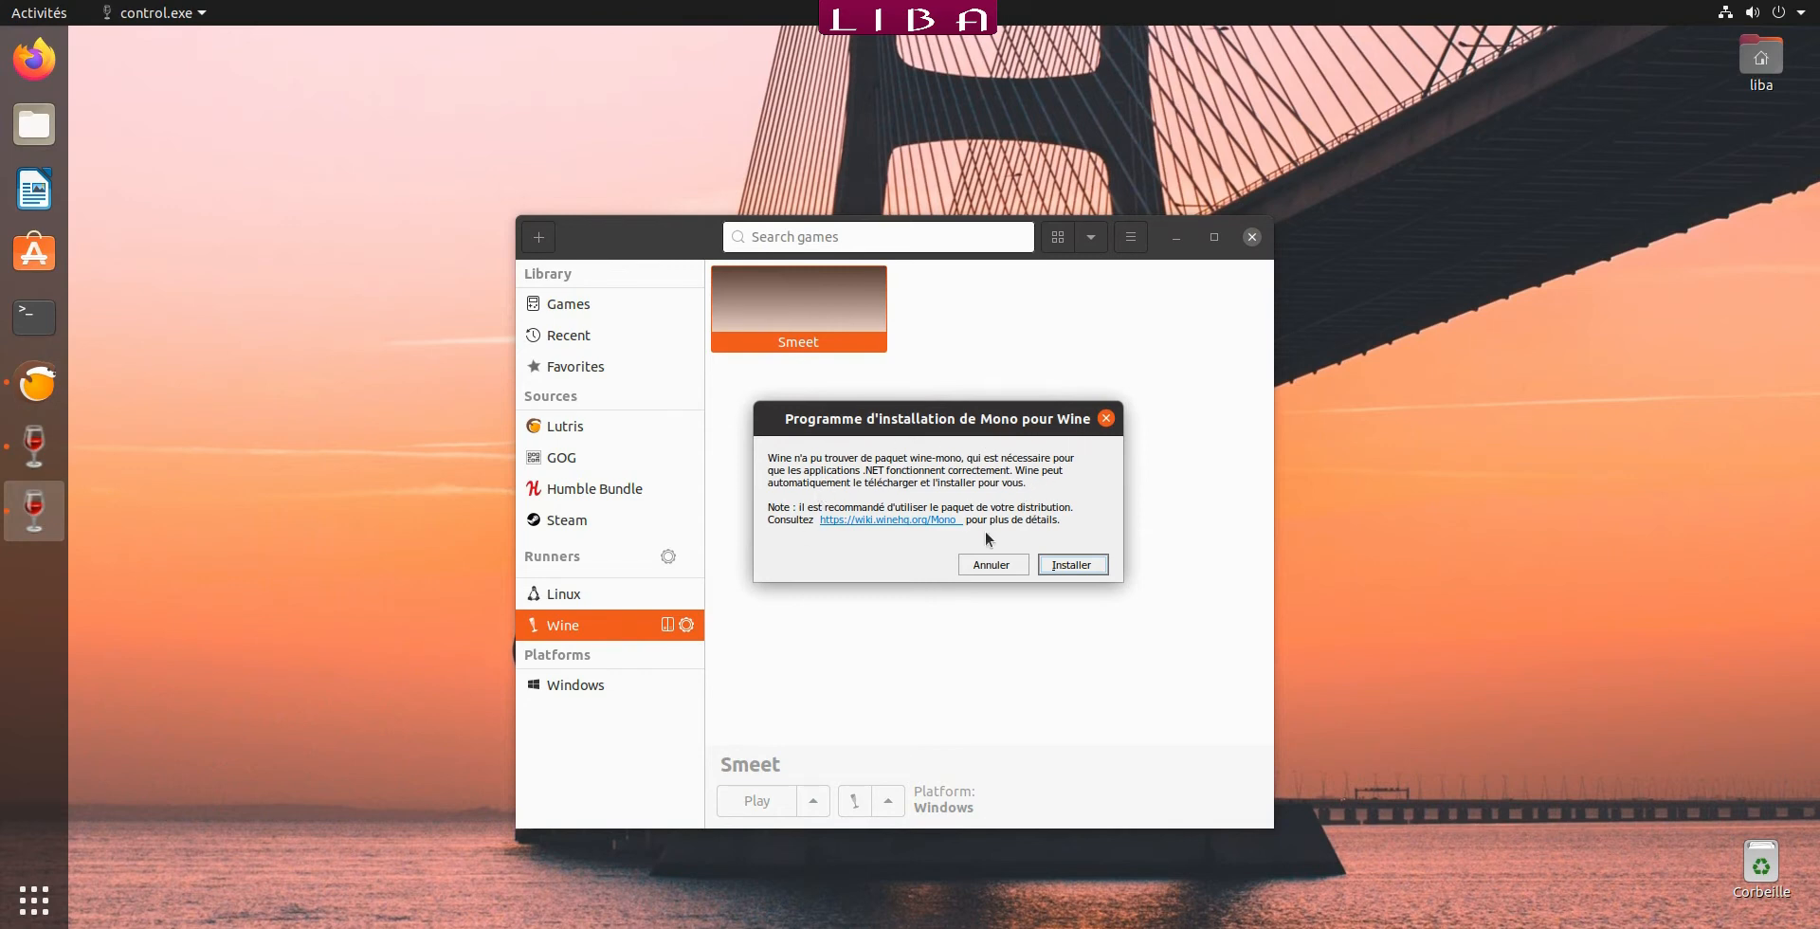
click(997, 566)
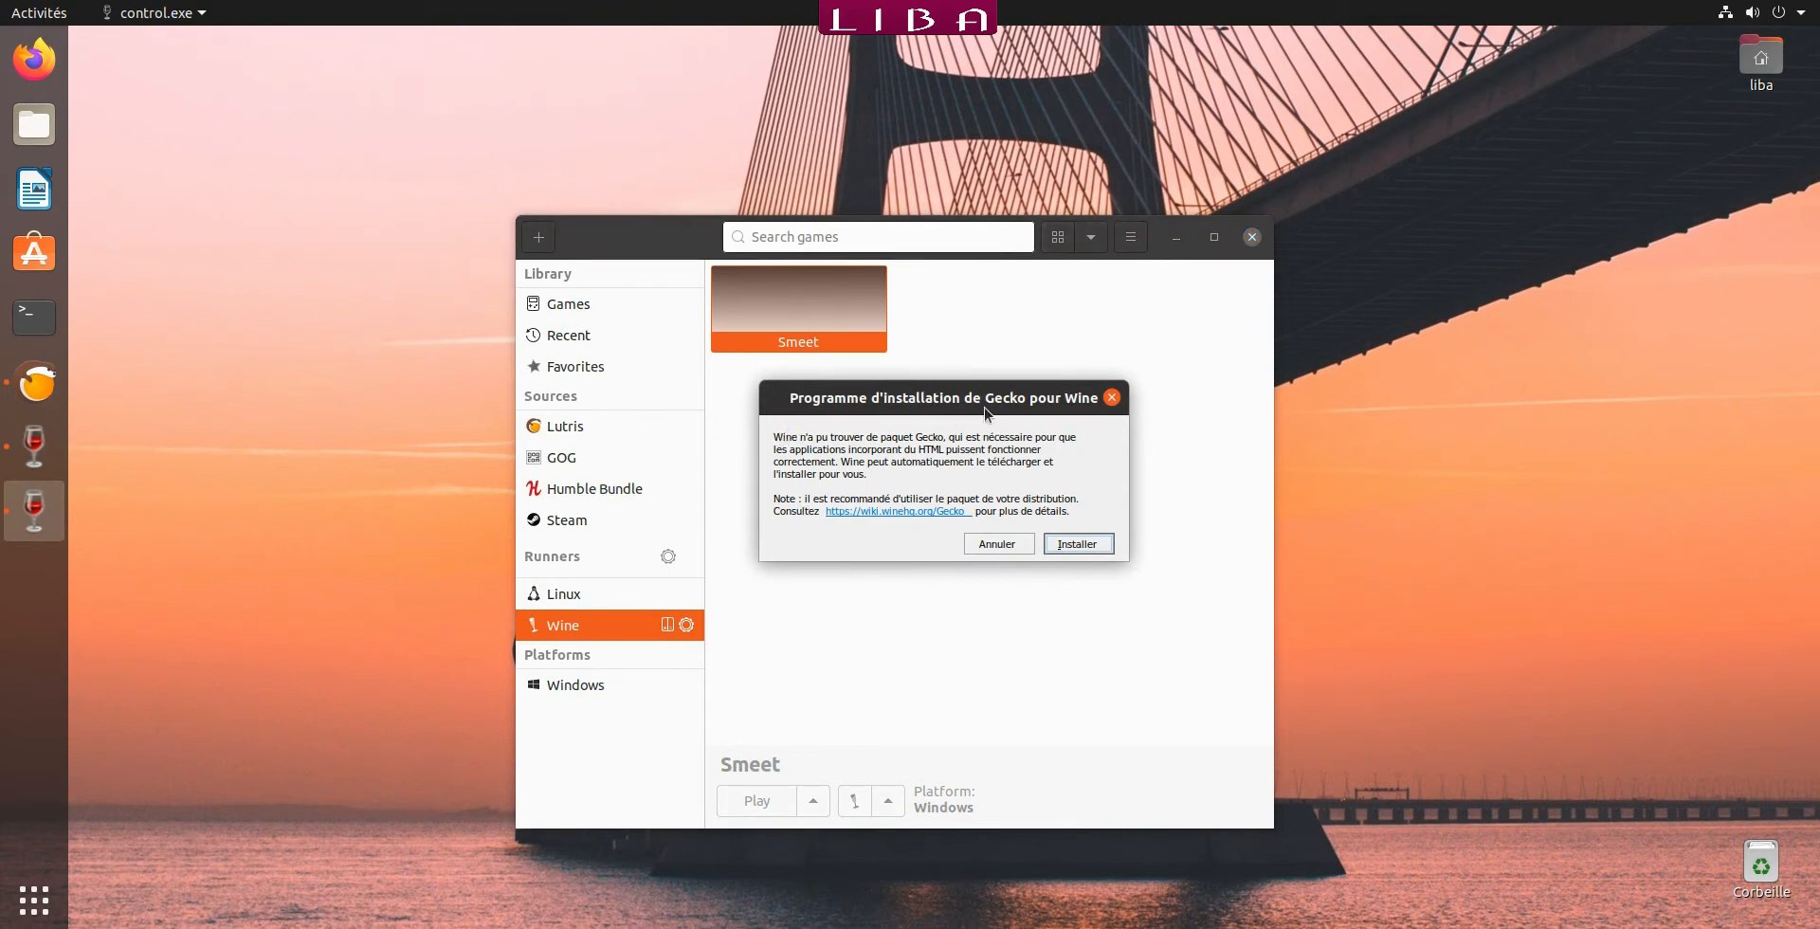
click(990, 543)
click(986, 546)
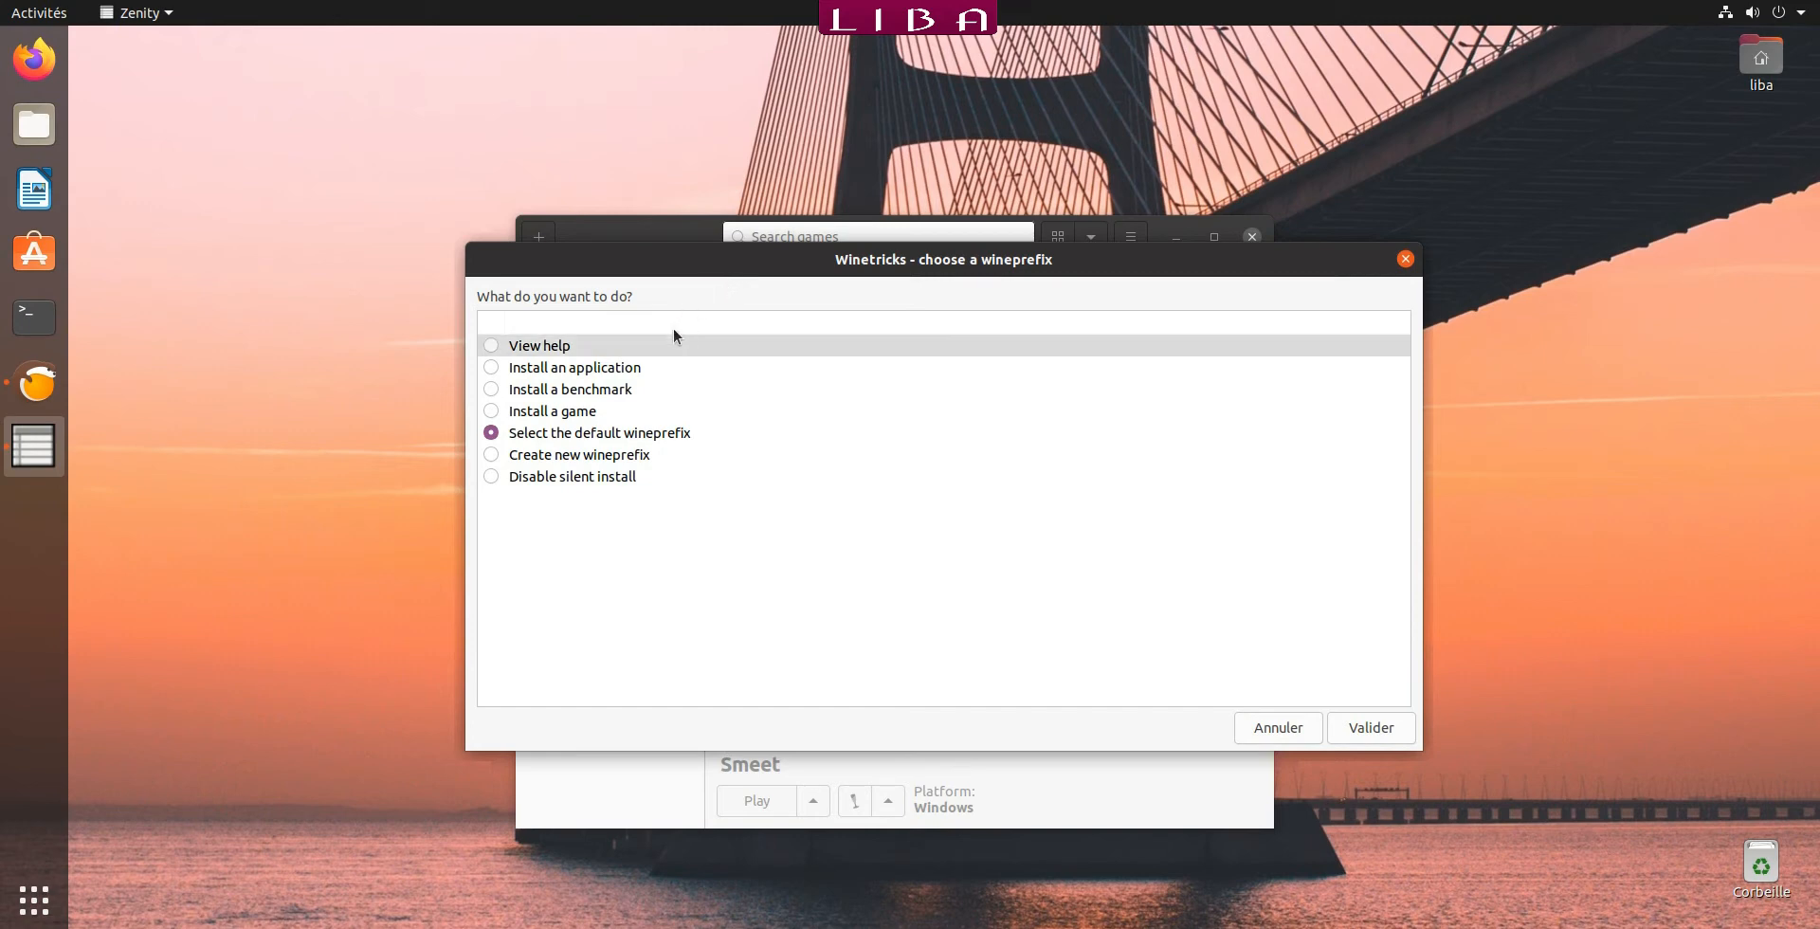
Create a new 32-bit wineprefix named smeetlinux.
click(489, 459)
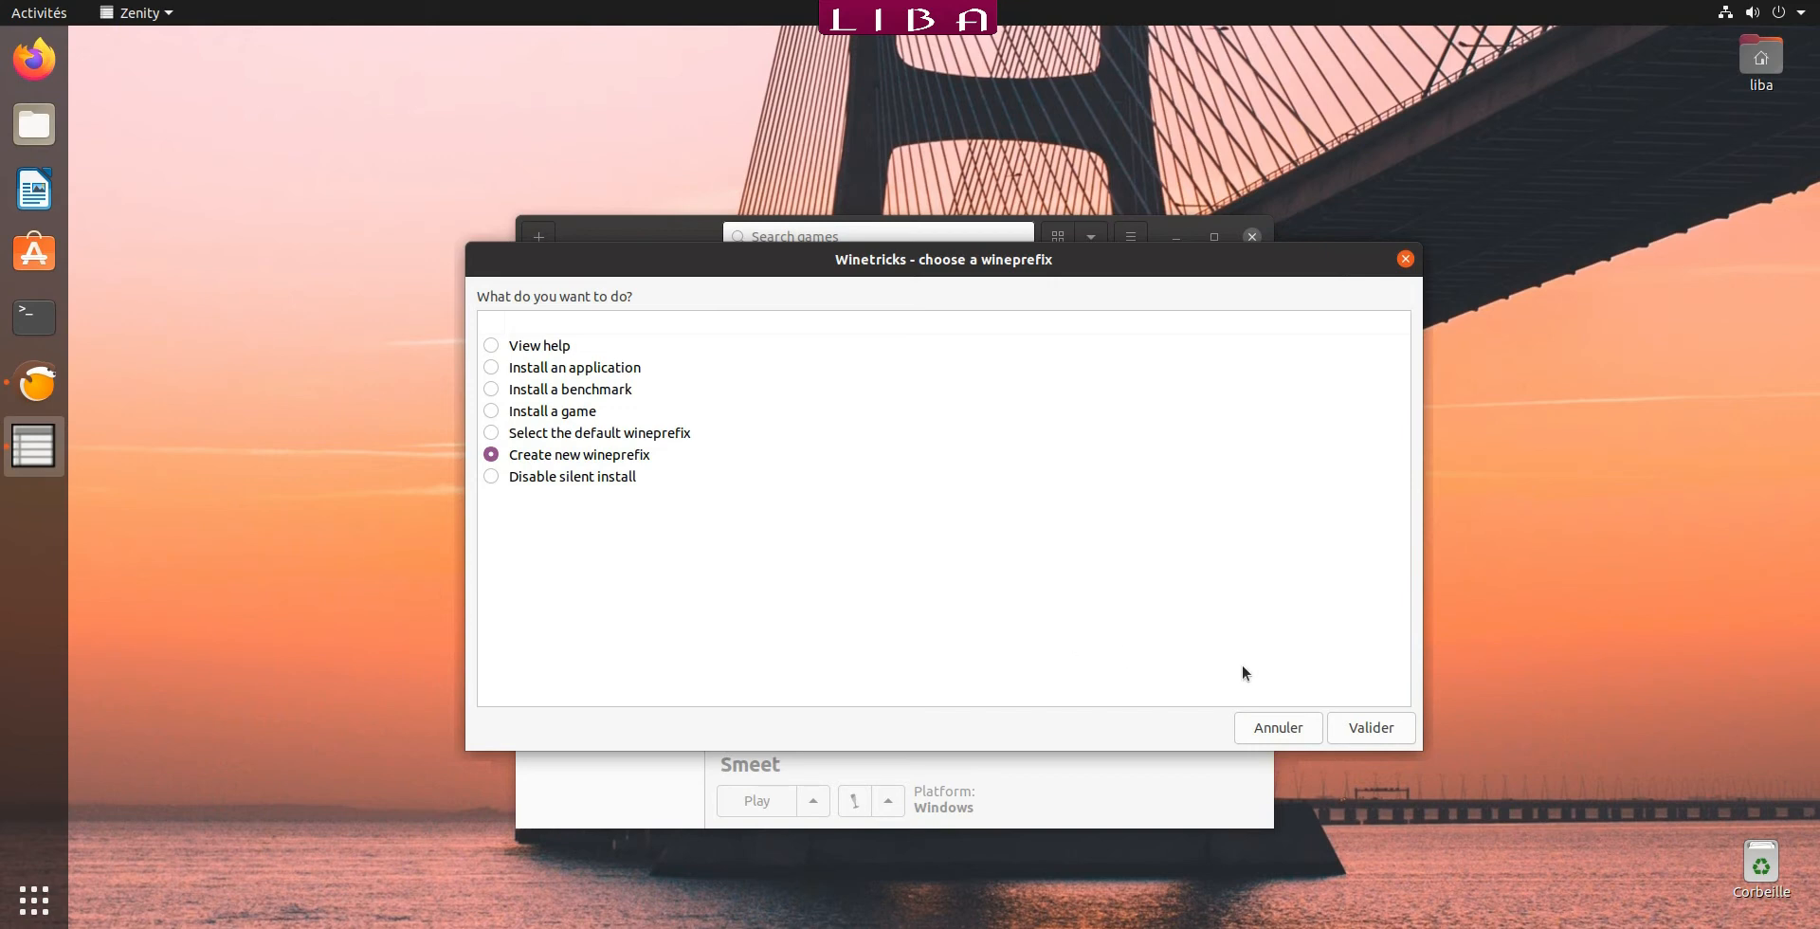
click(1353, 724)
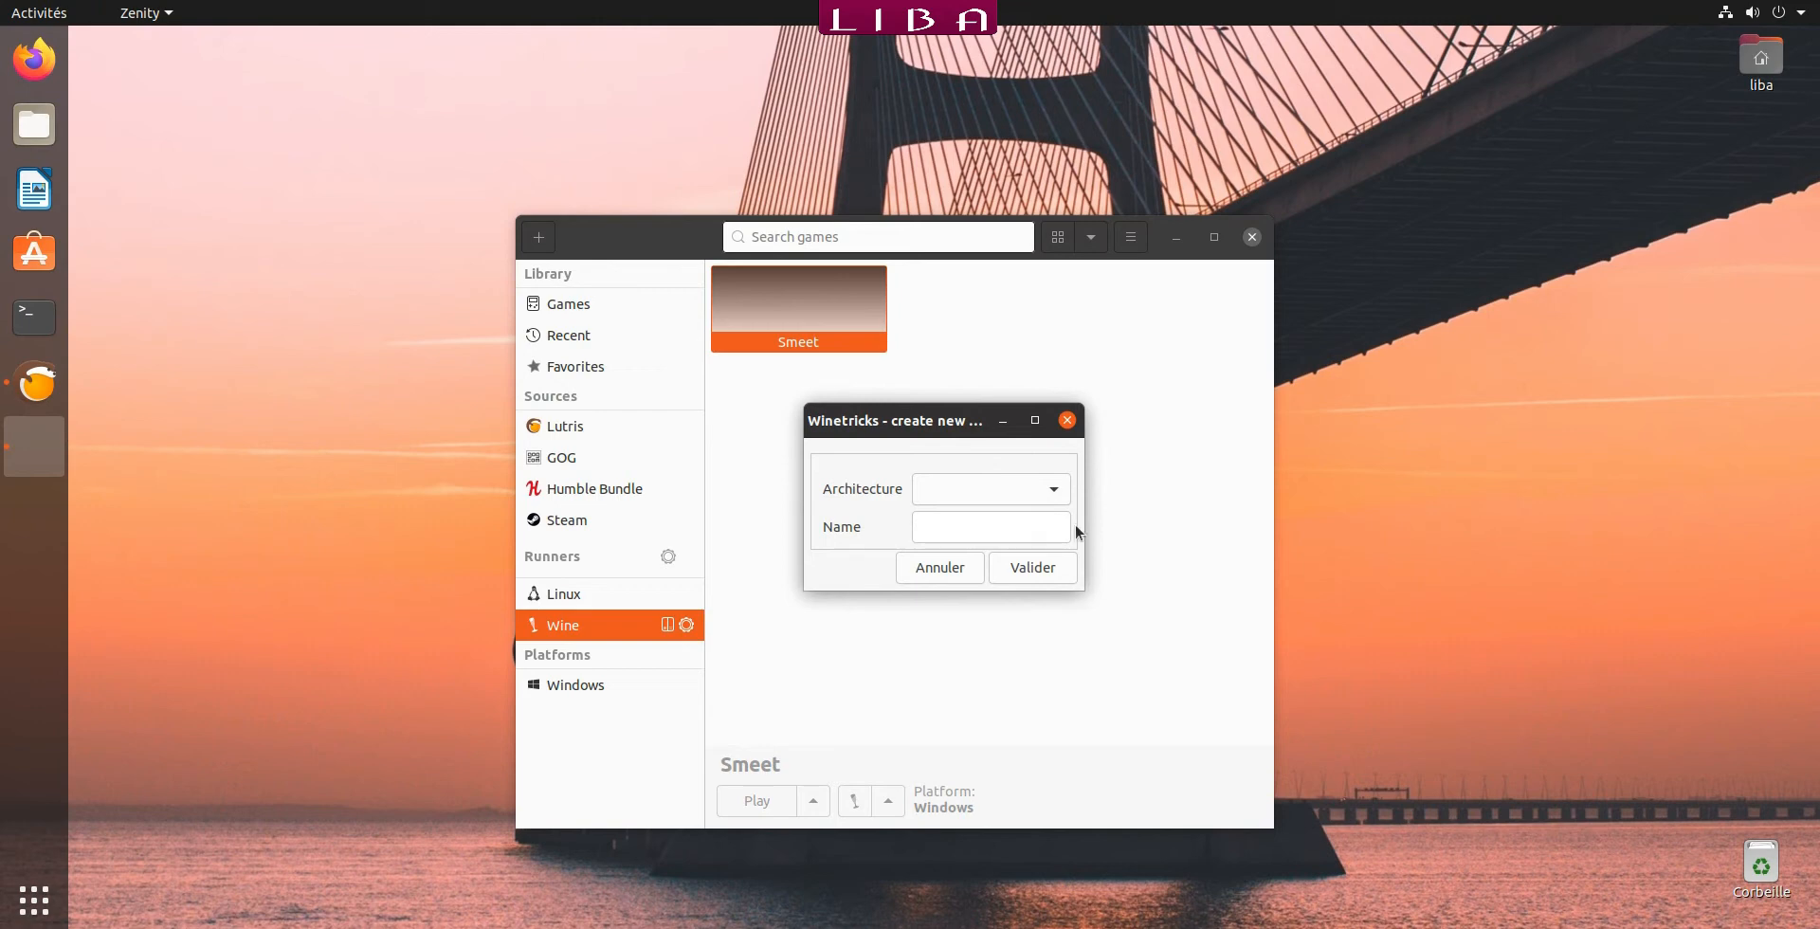
click(1057, 497)
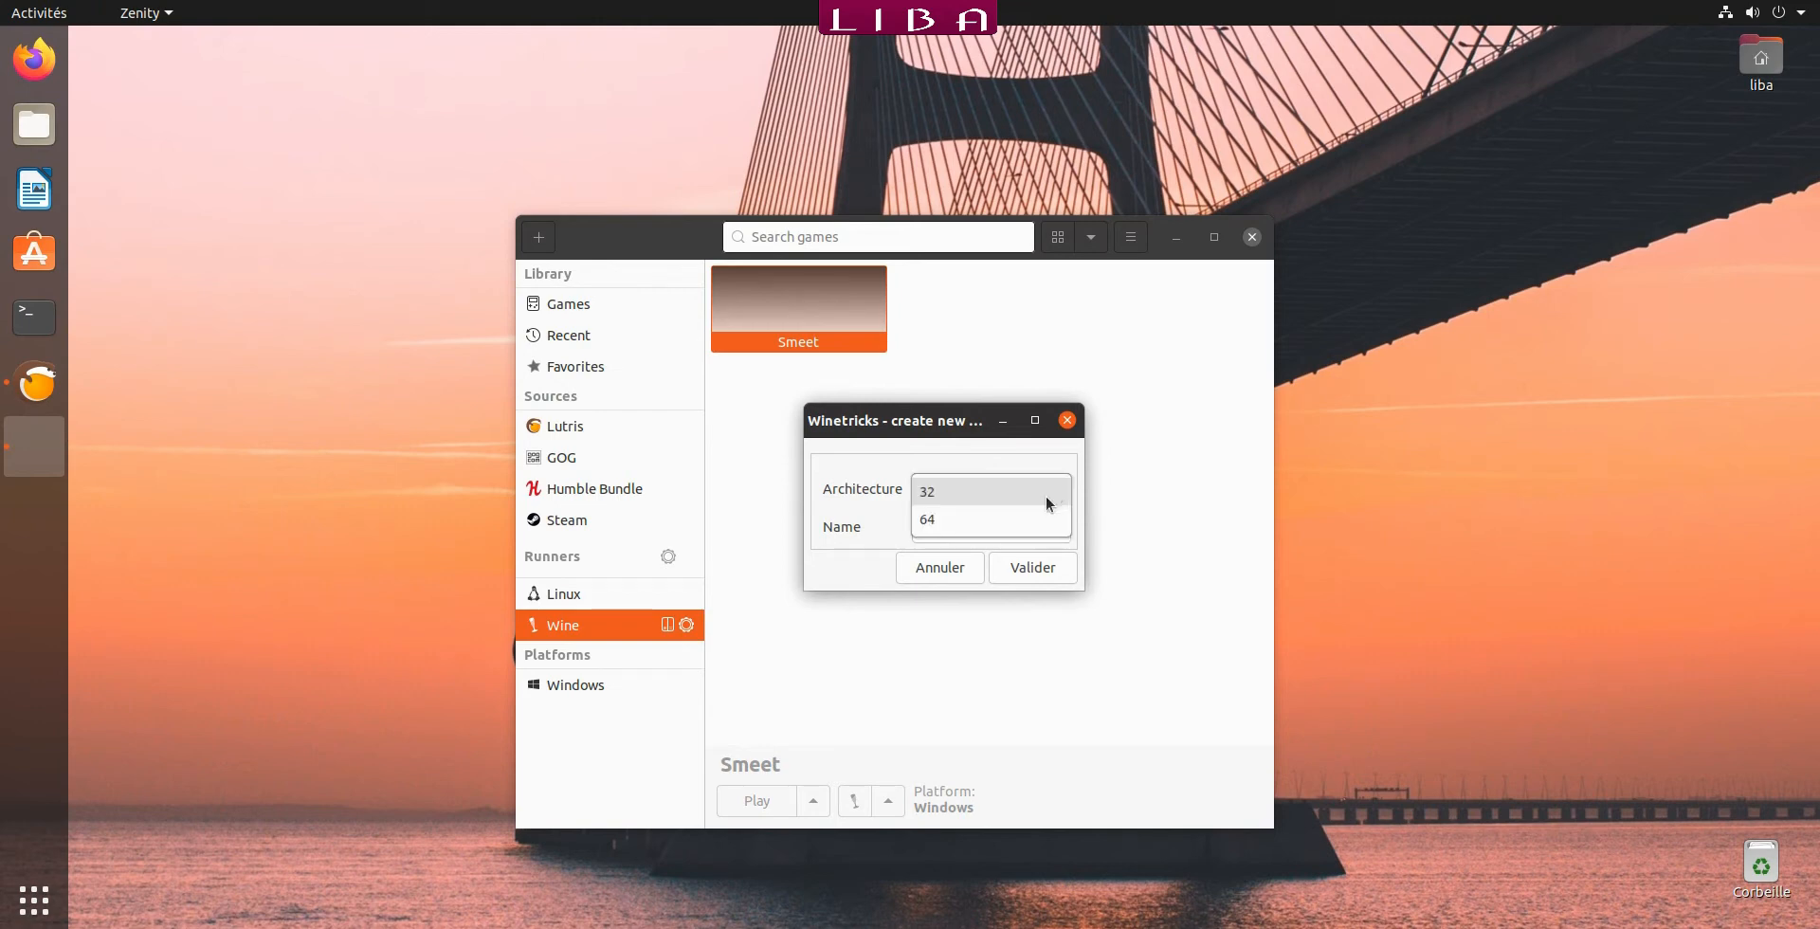
click(1044, 497)
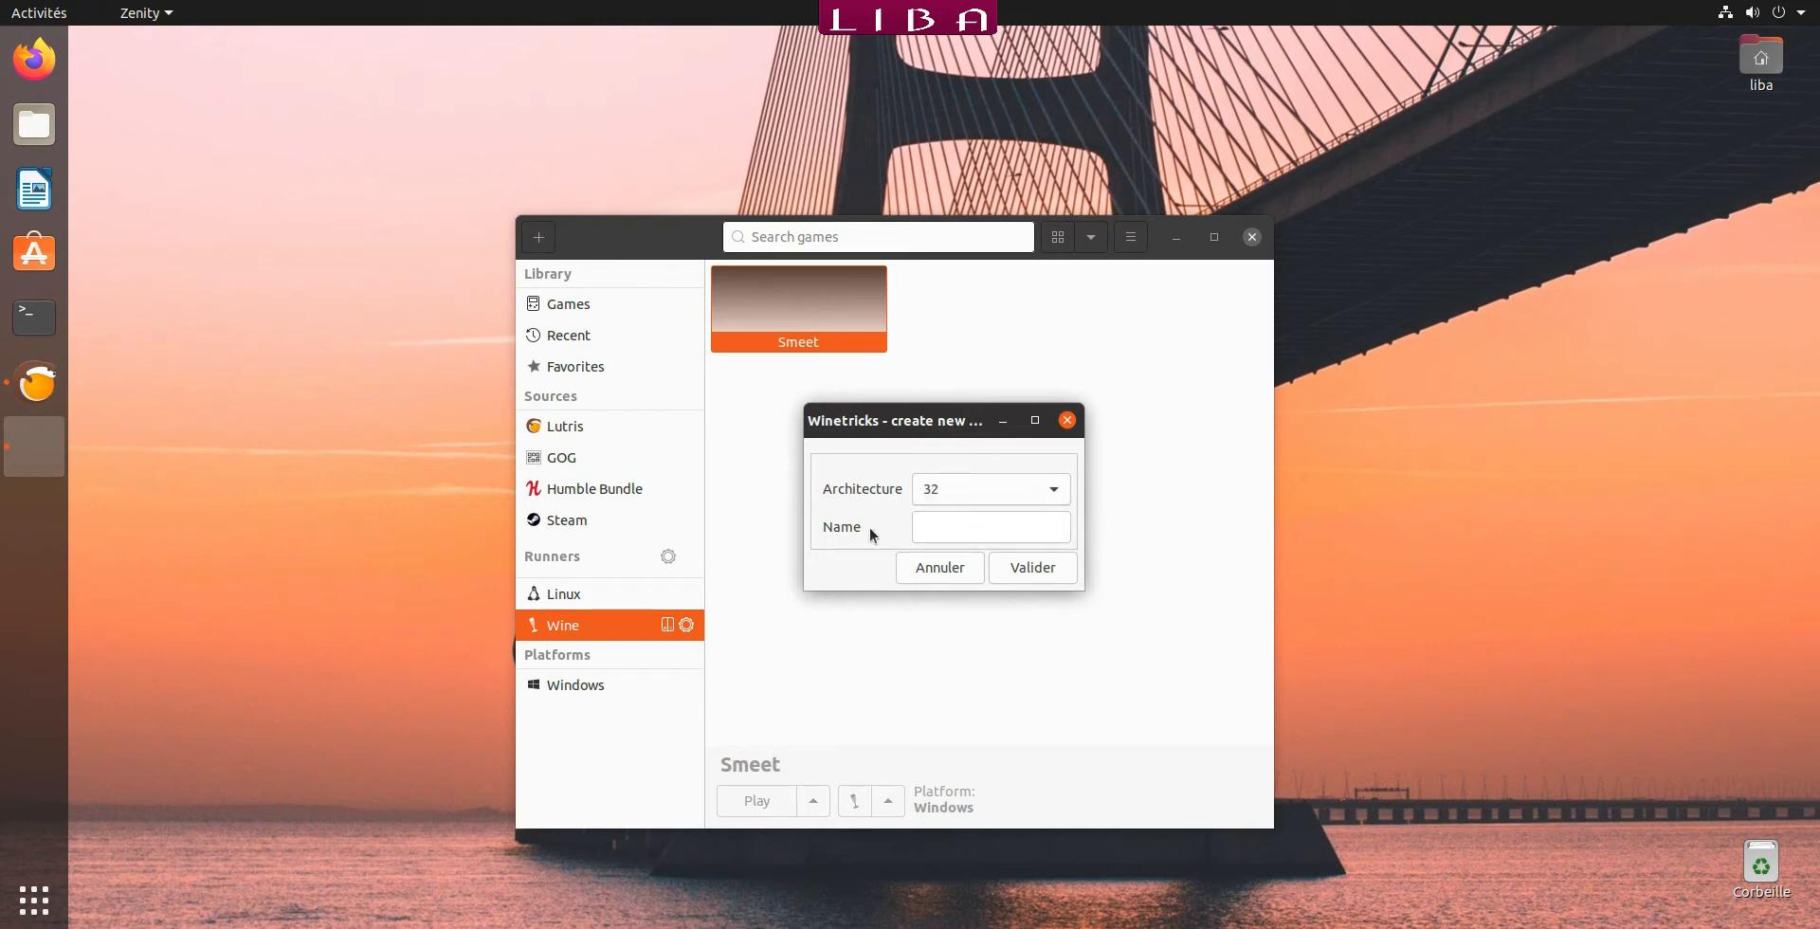
click(965, 531)
text(smeetlinux)
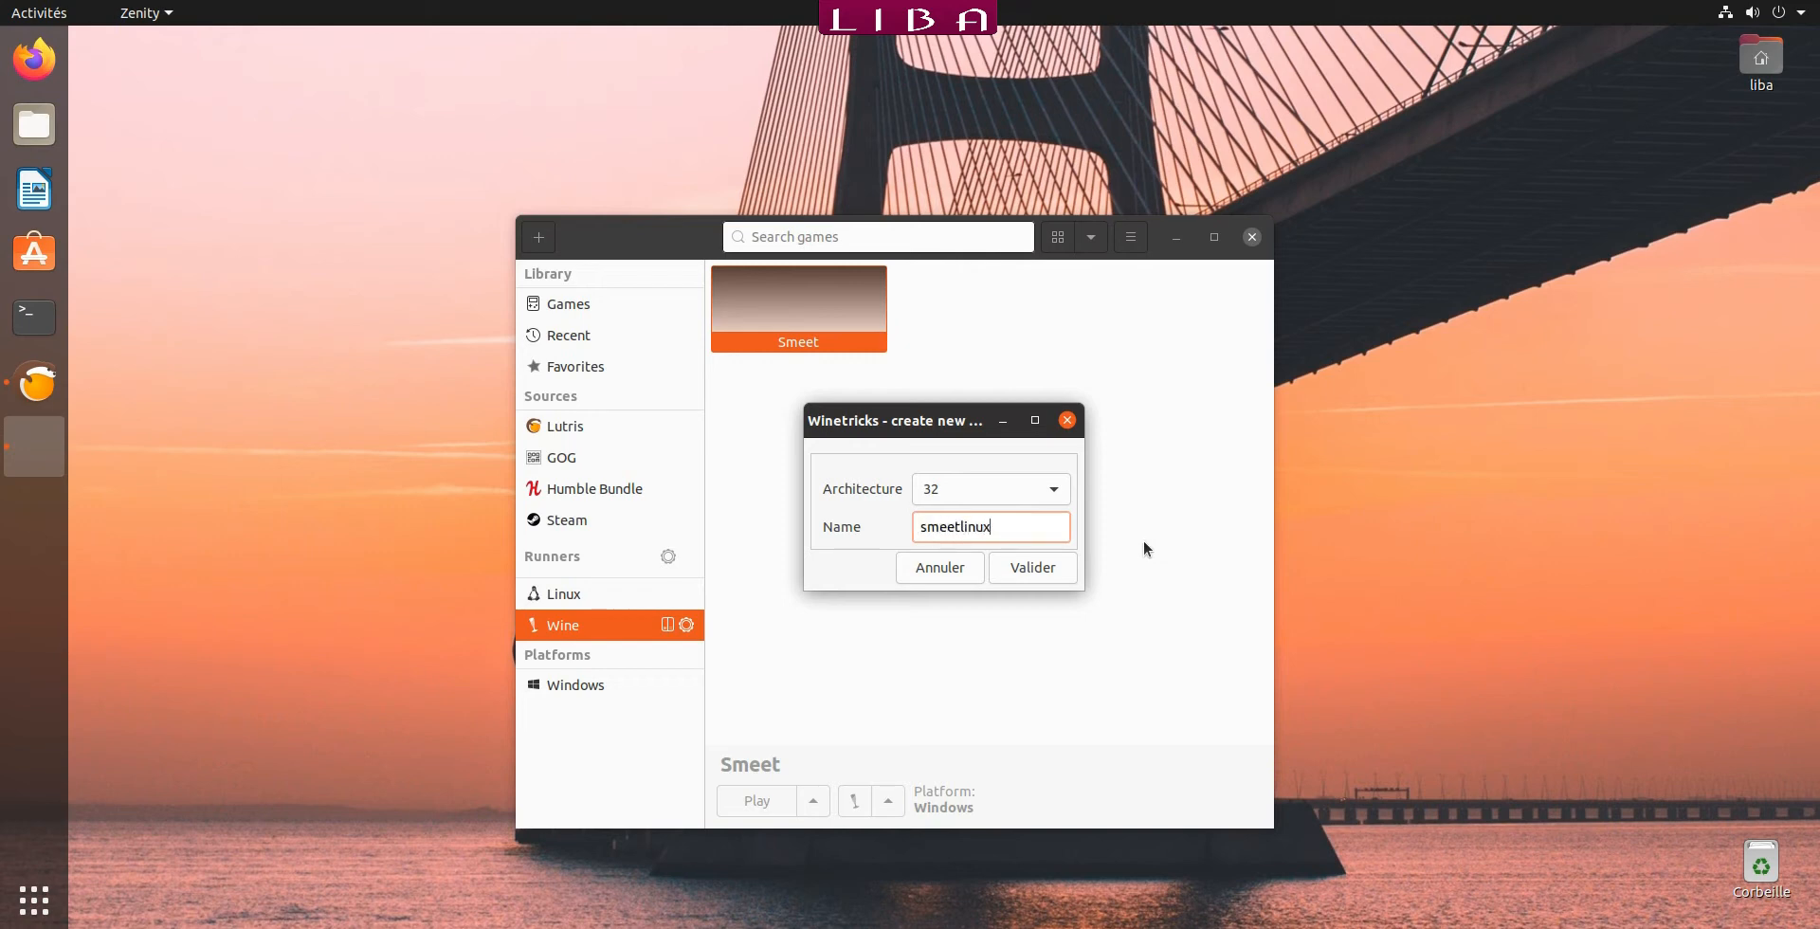
click(1045, 570)
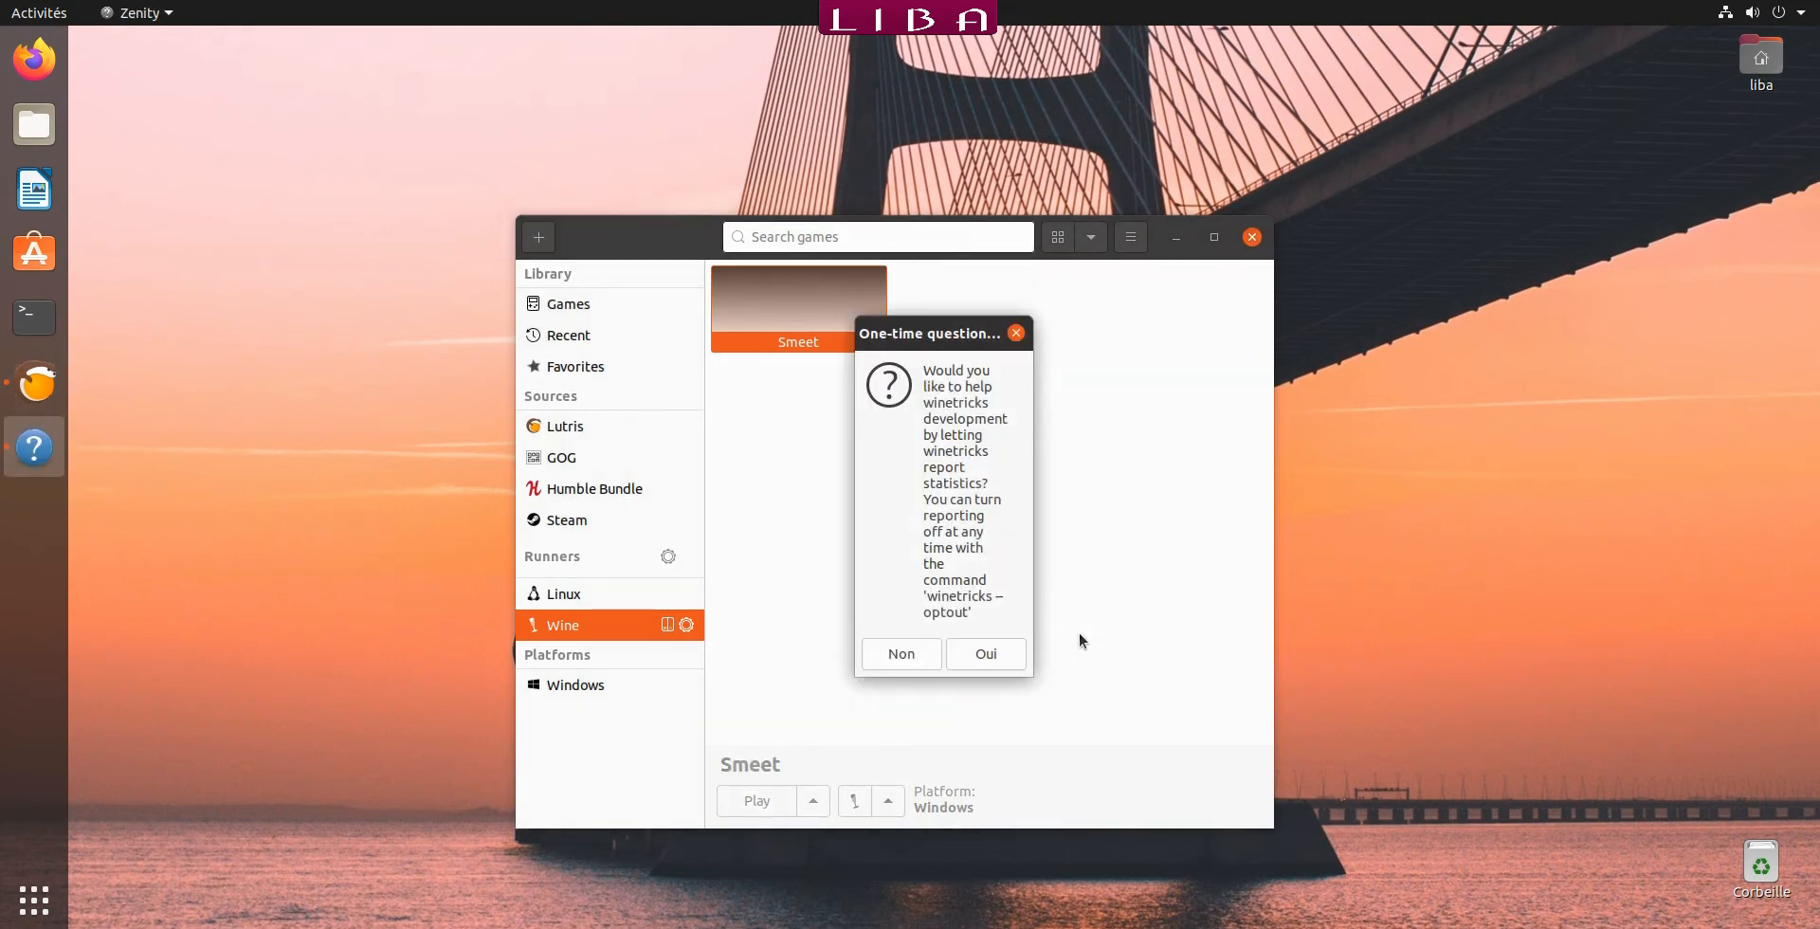
Allow Winetricks to report statistics and decline the Wine Mono installation for the new prefix.
click(1012, 663)
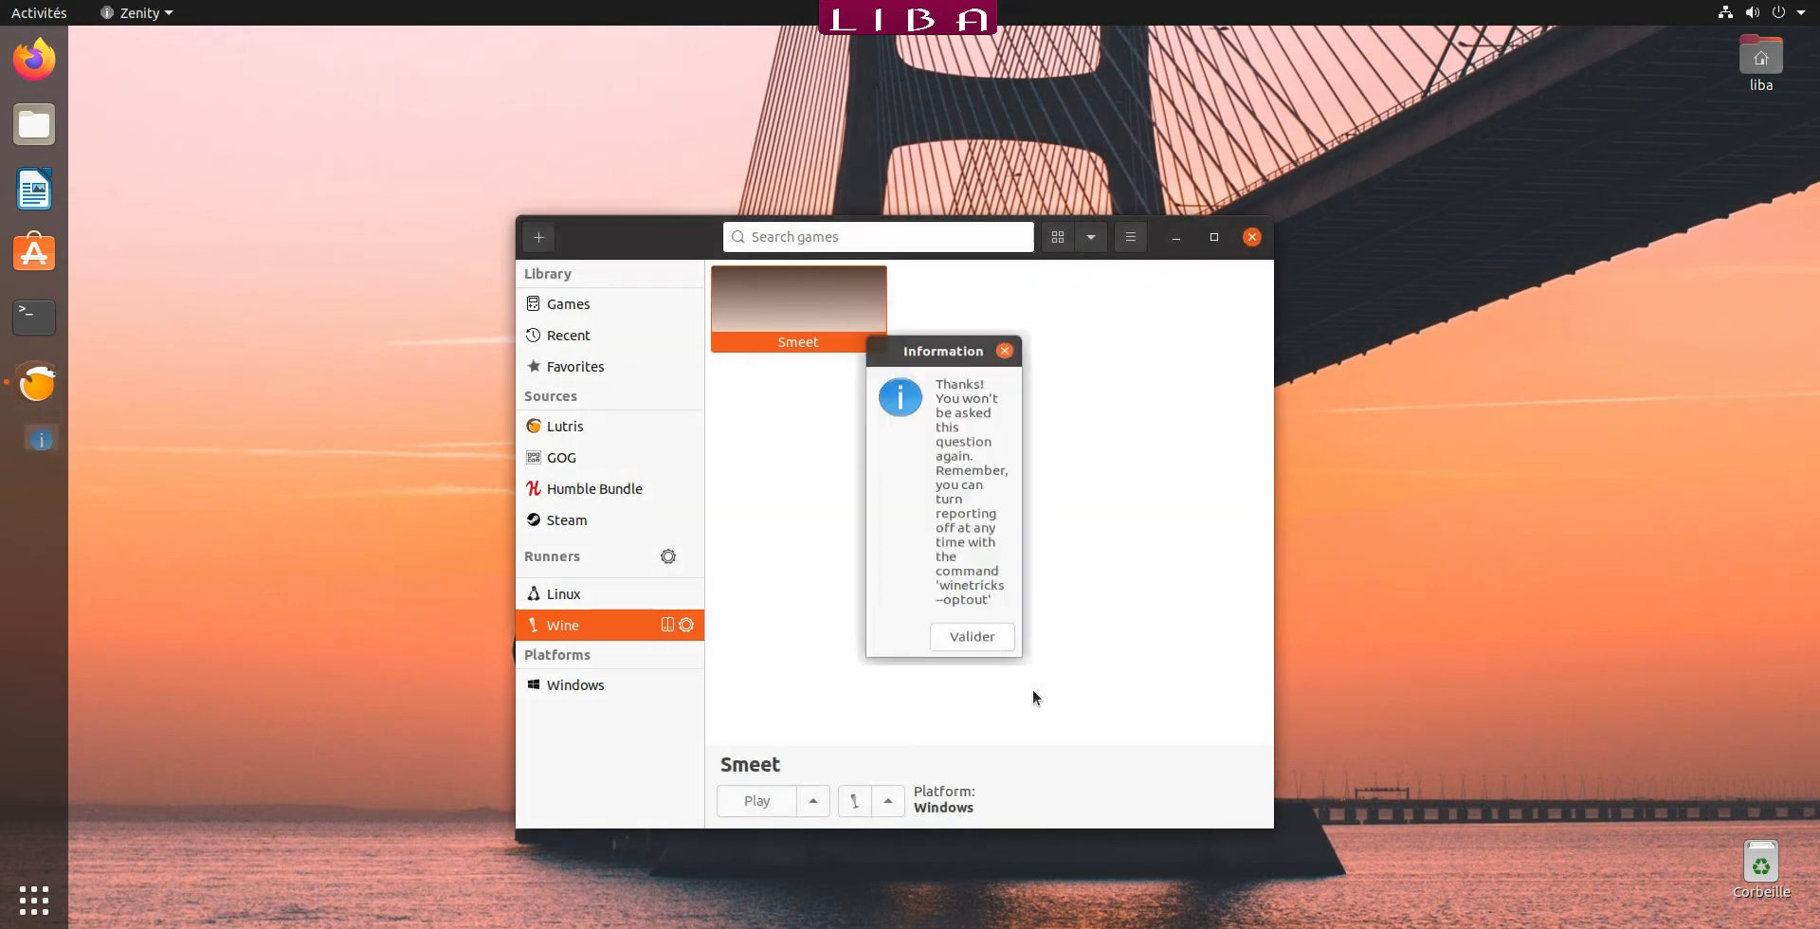
click(975, 660)
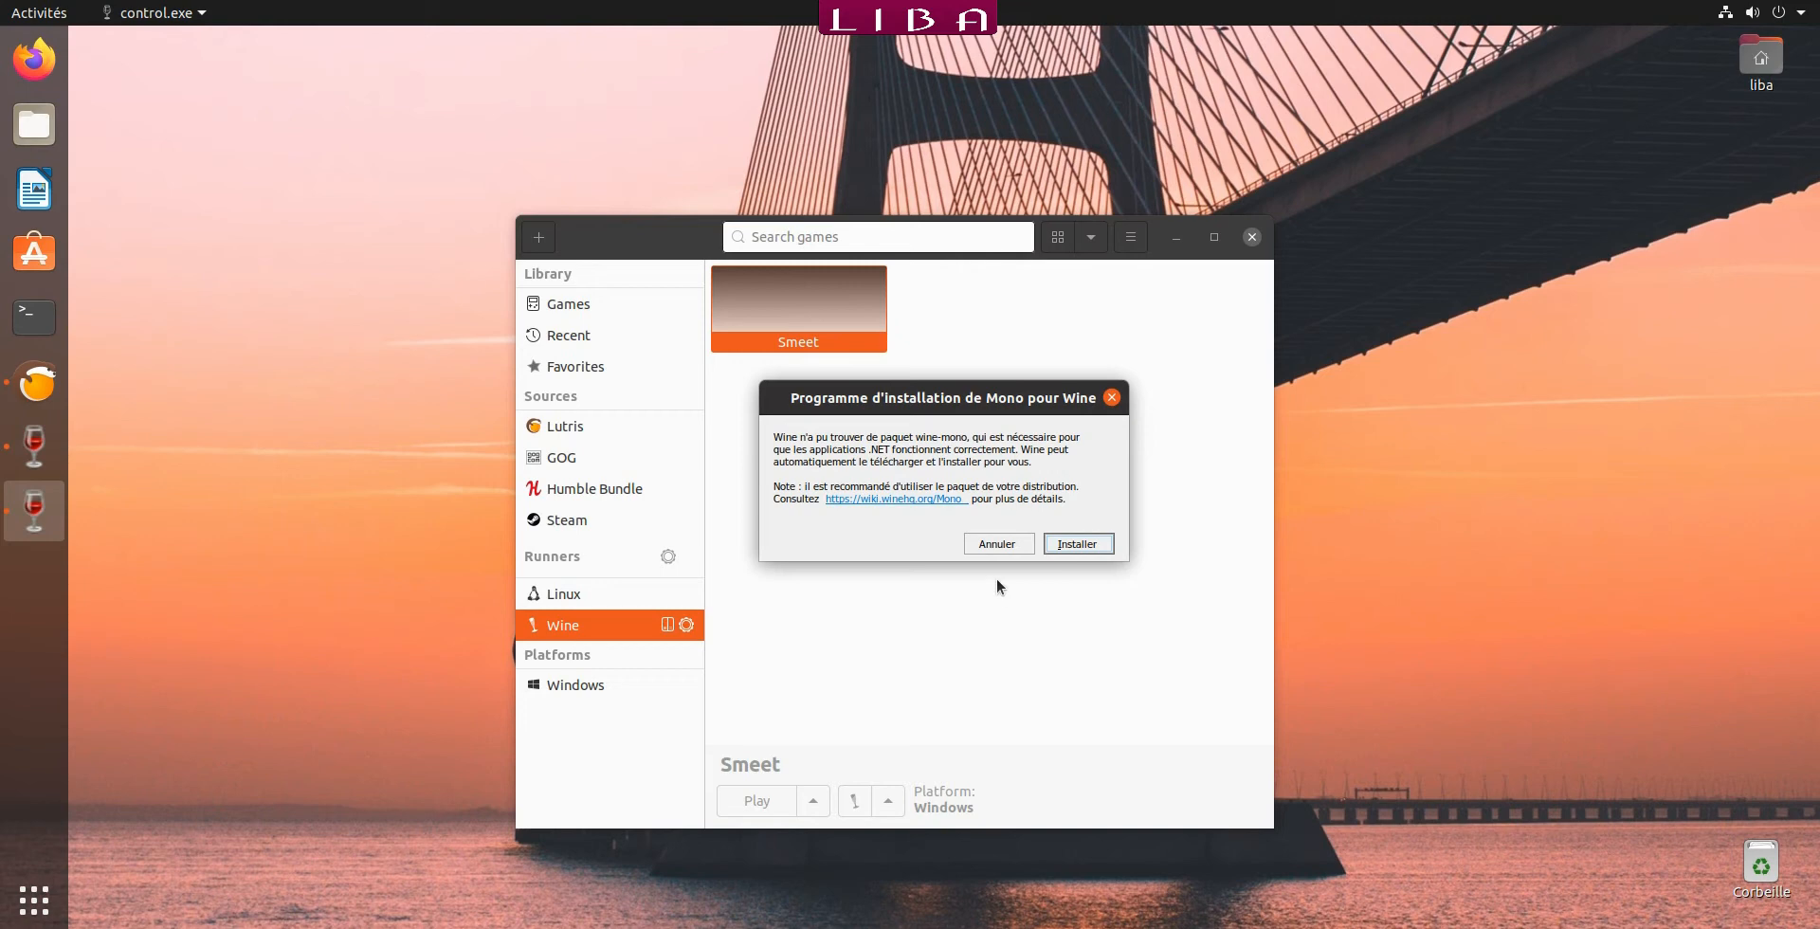
click(1006, 550)
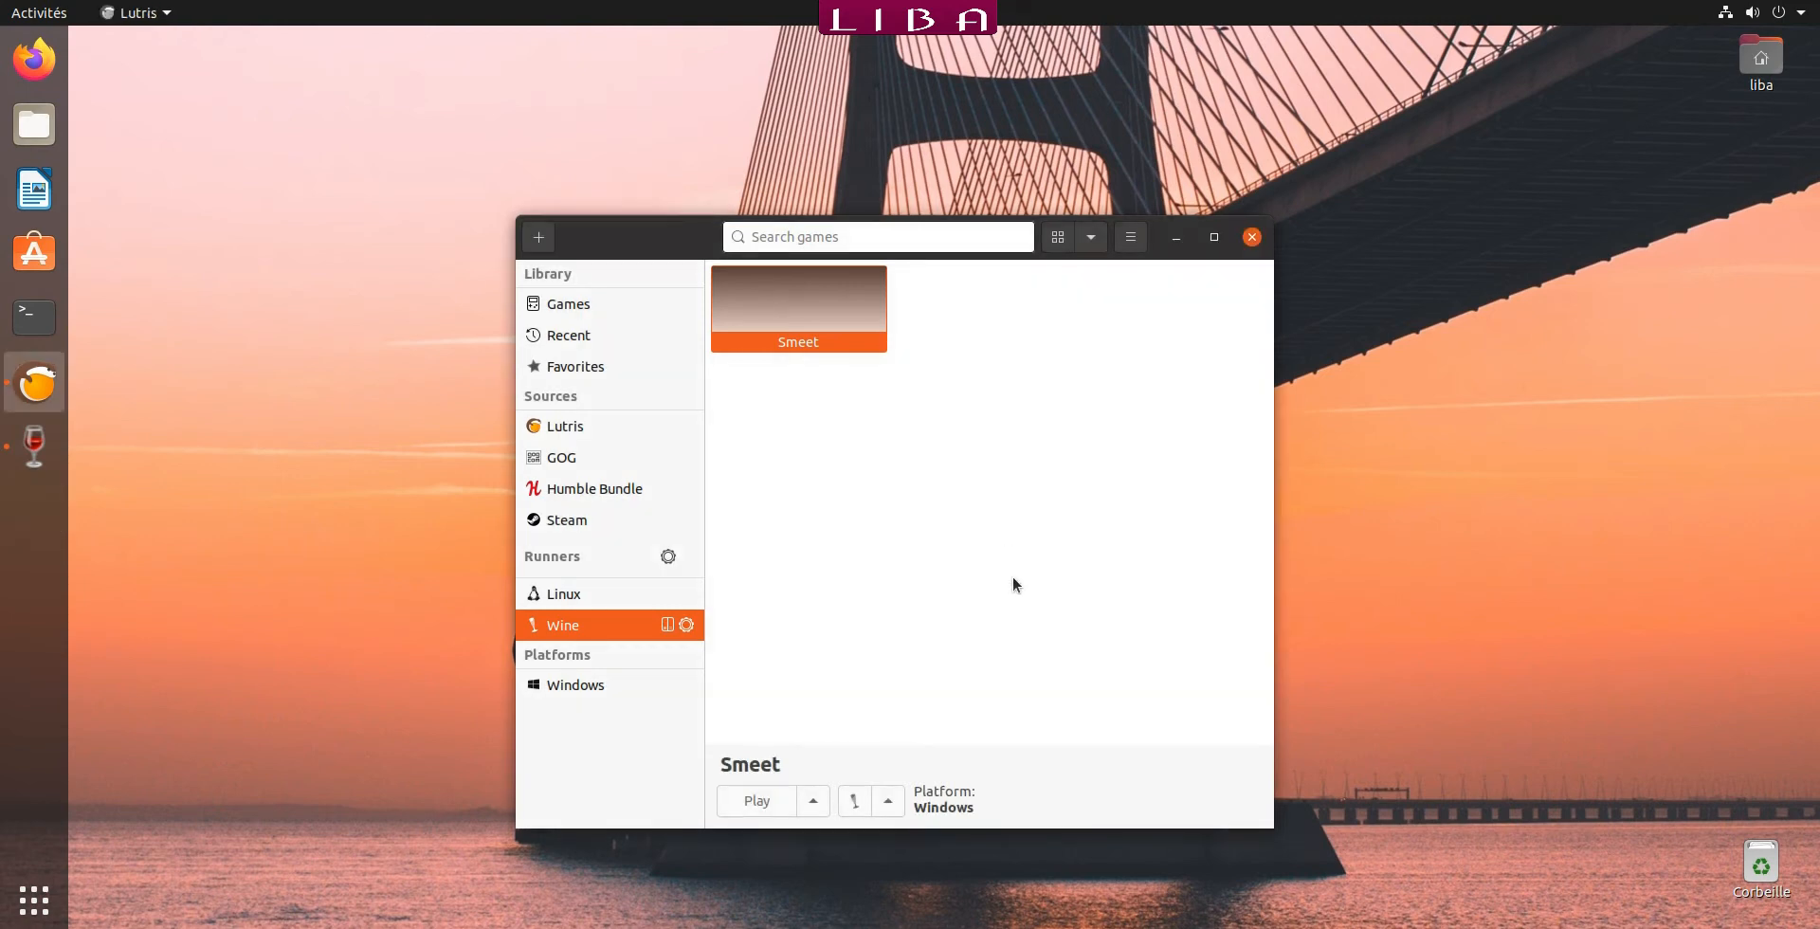
click(1010, 547)
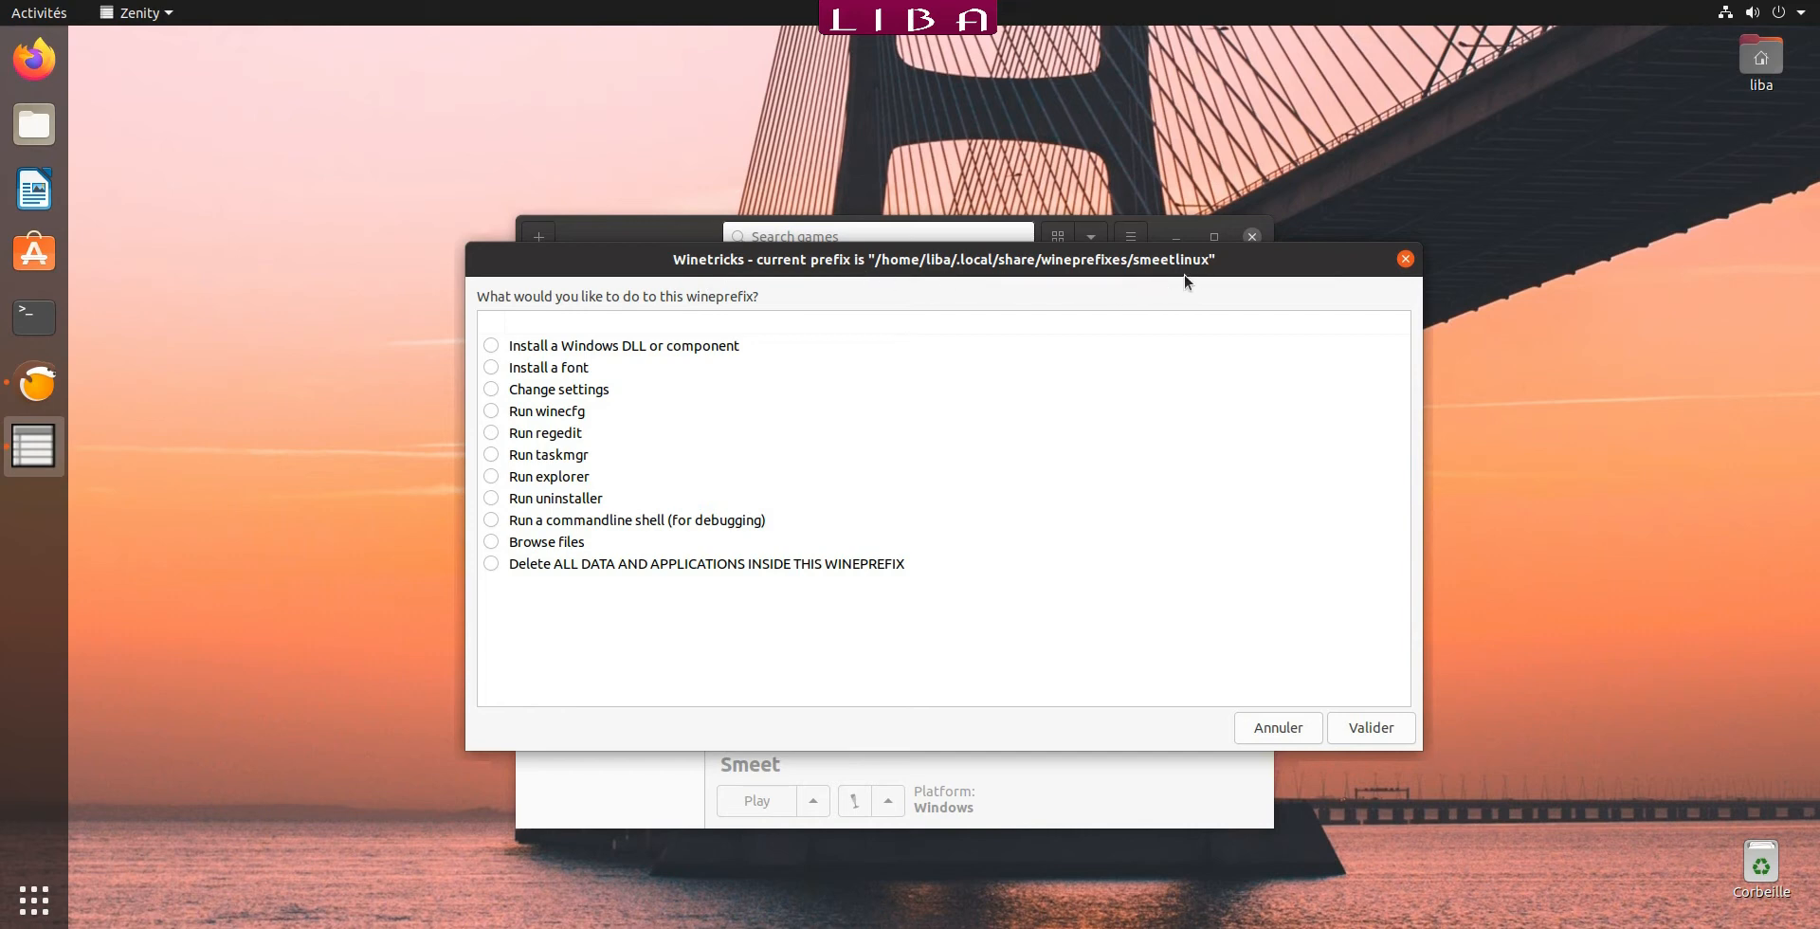
Run winecfg for the smeetlinux prefix and set its Windows version to Windows 7.
click(488, 414)
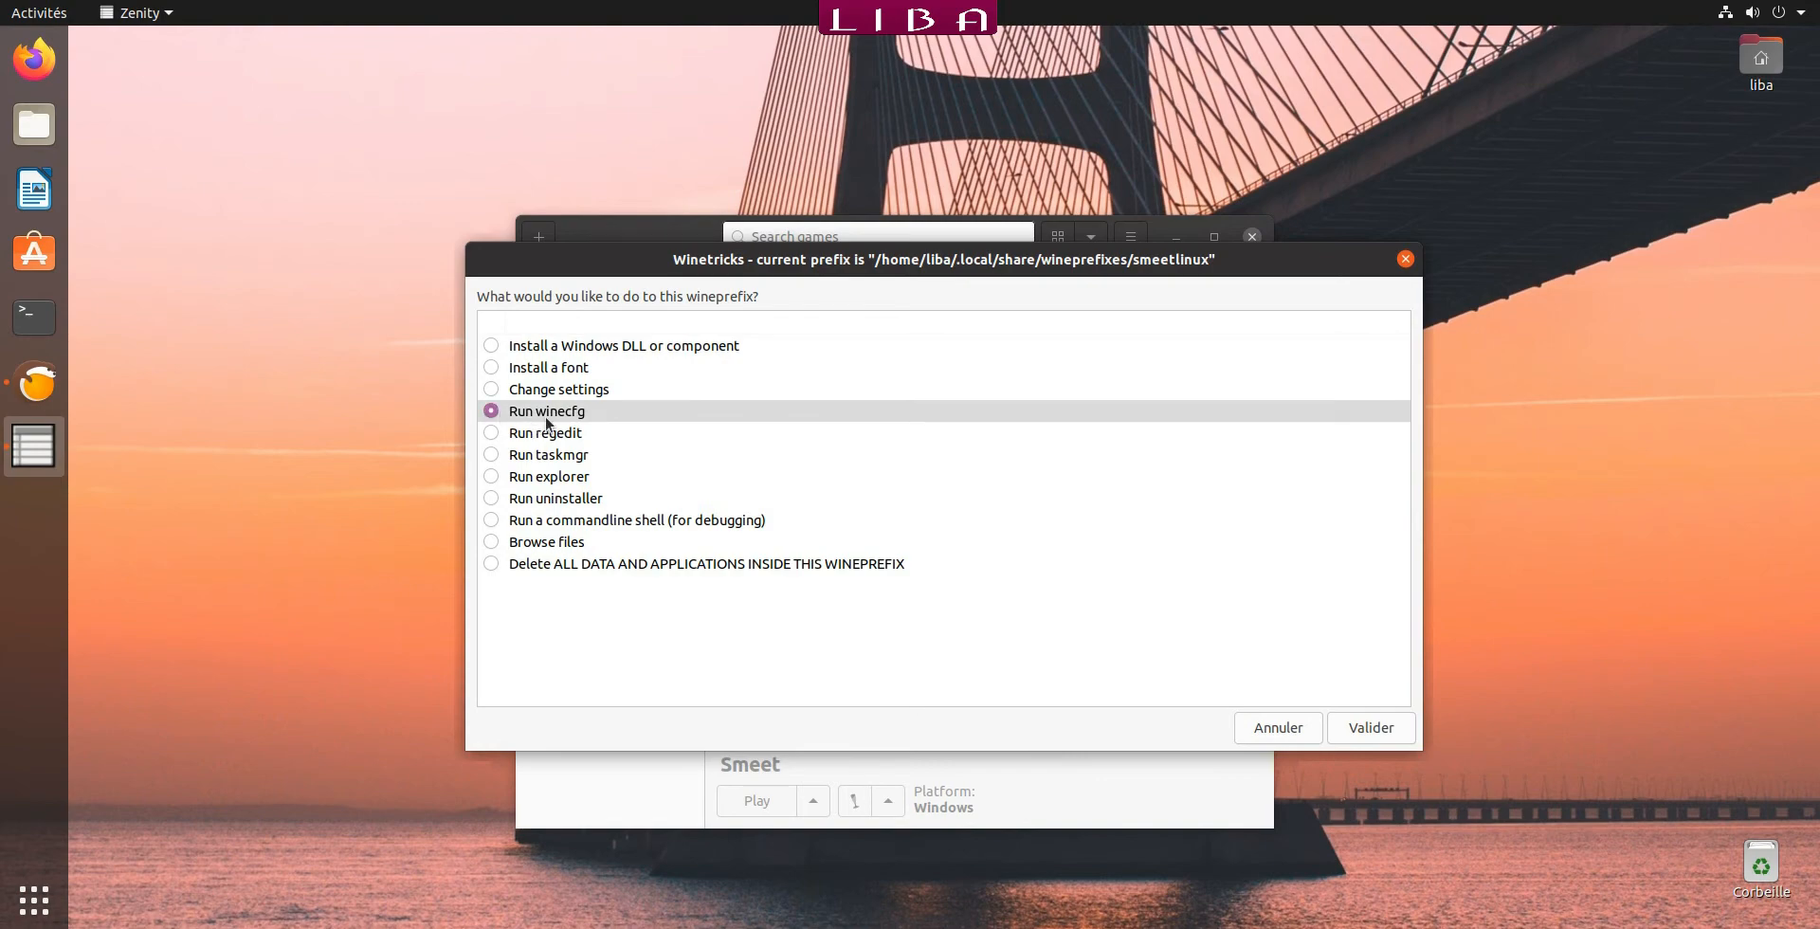
click(1355, 726)
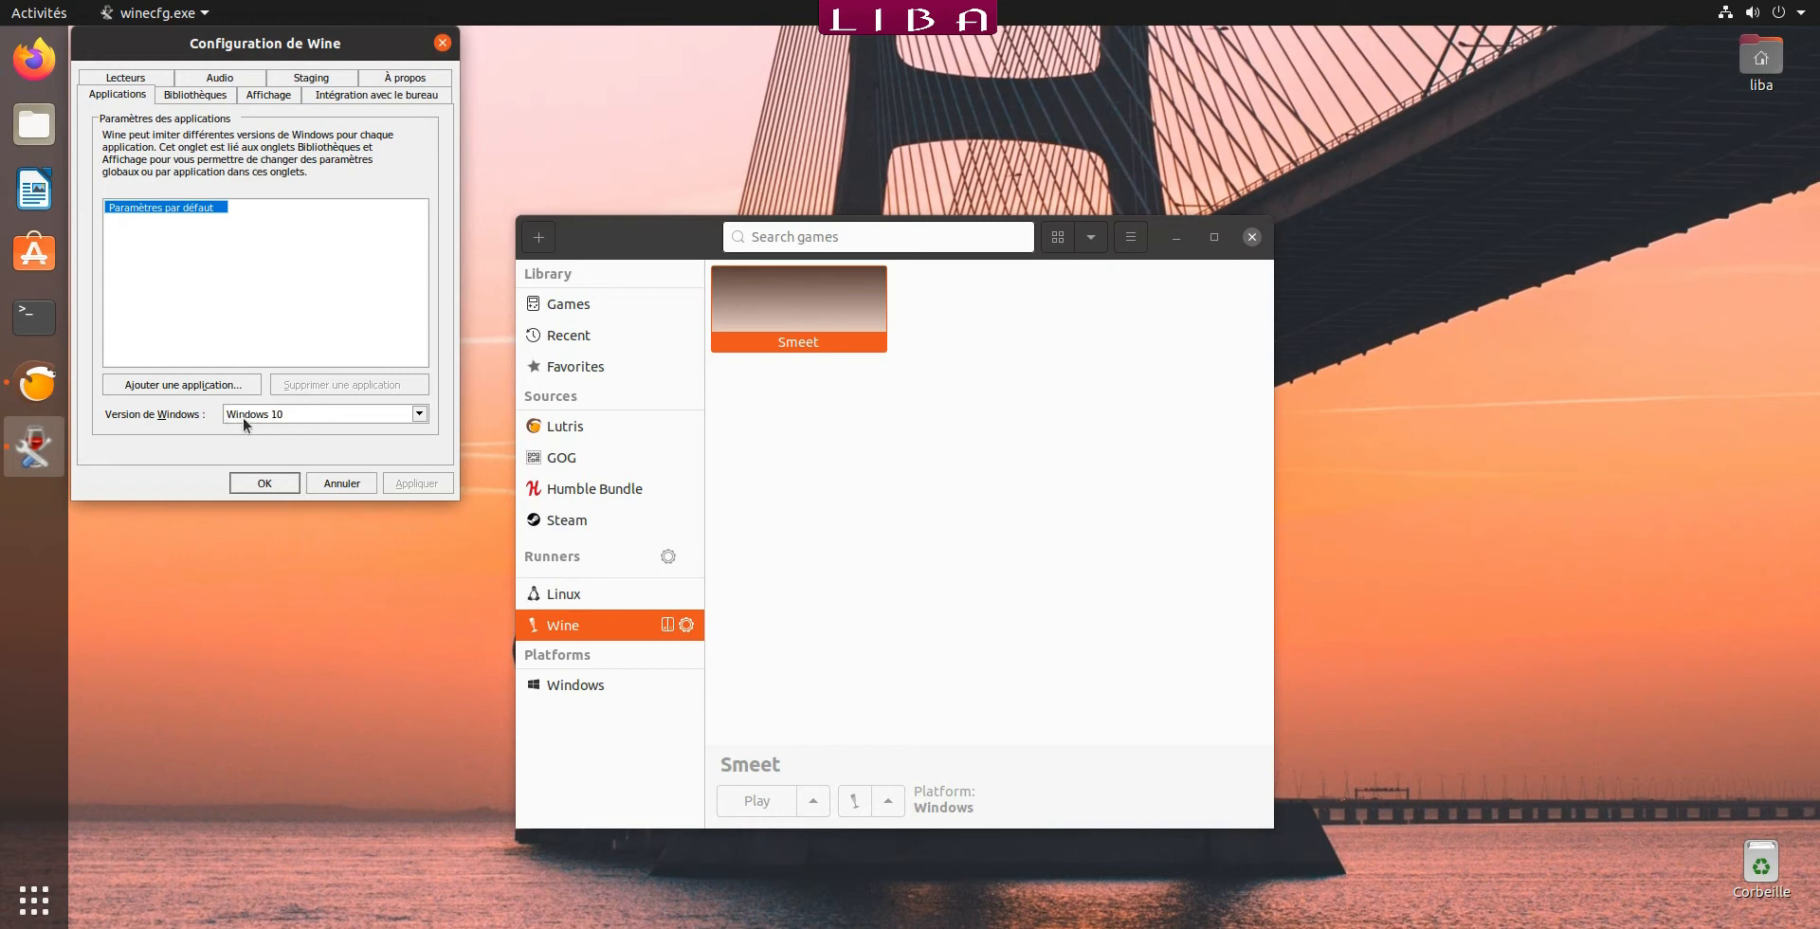
click(419, 415)
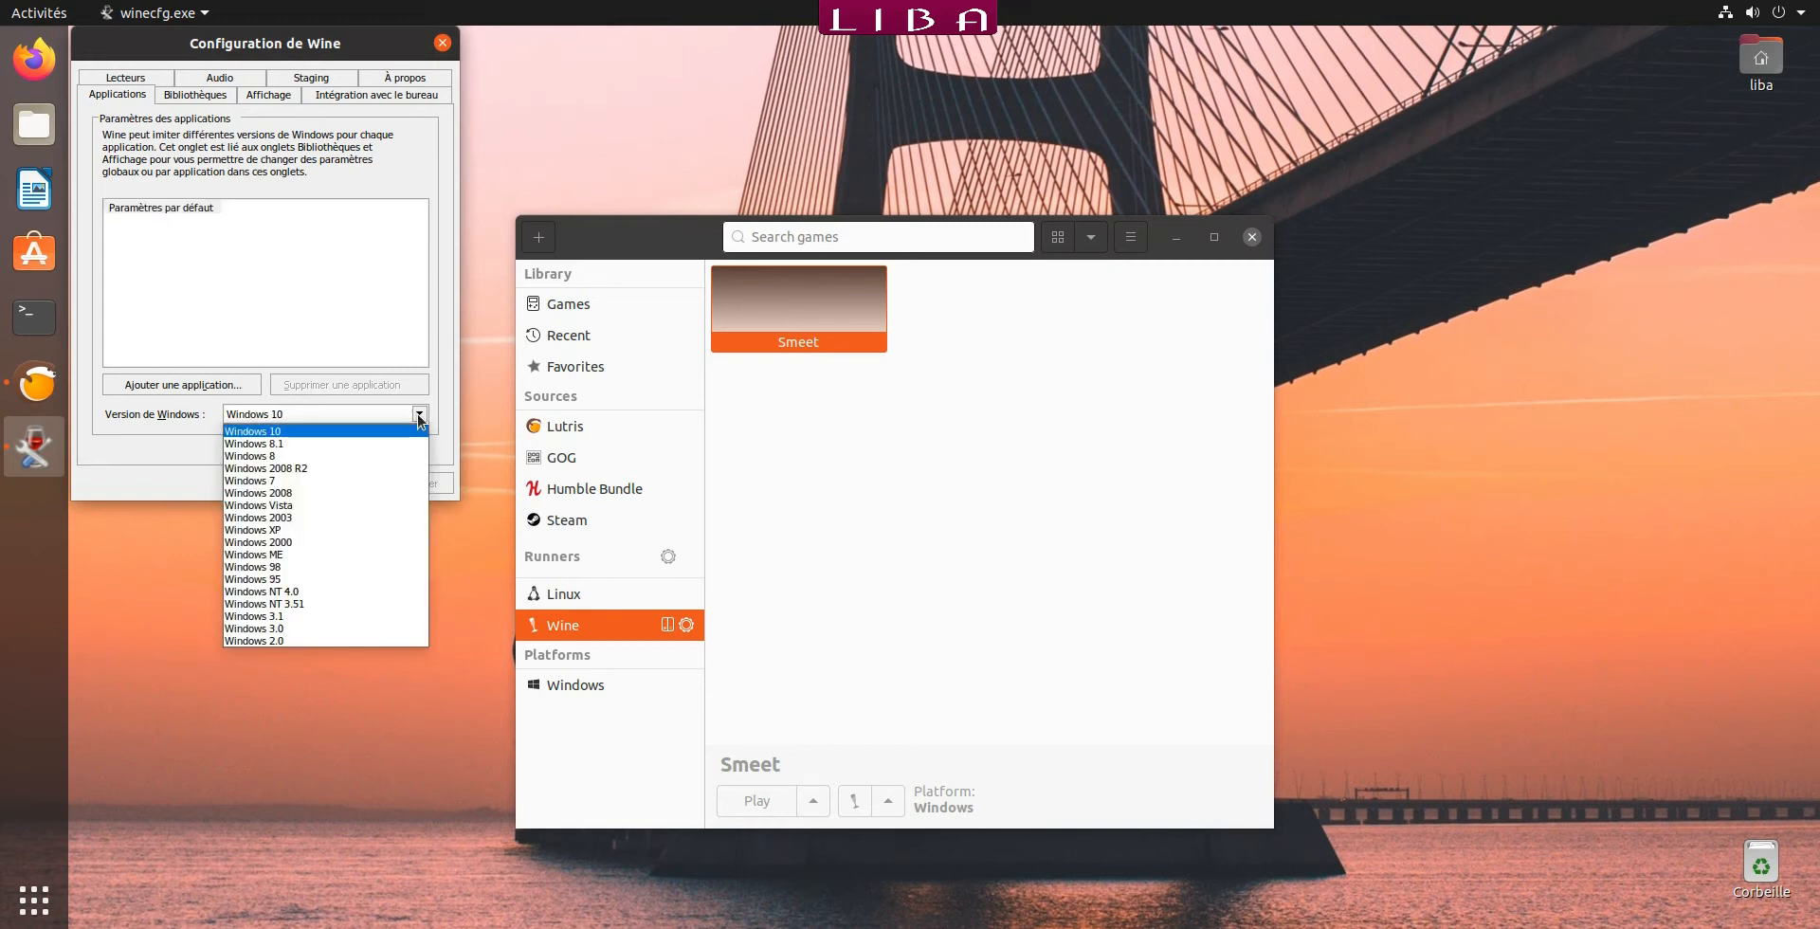
click(390, 481)
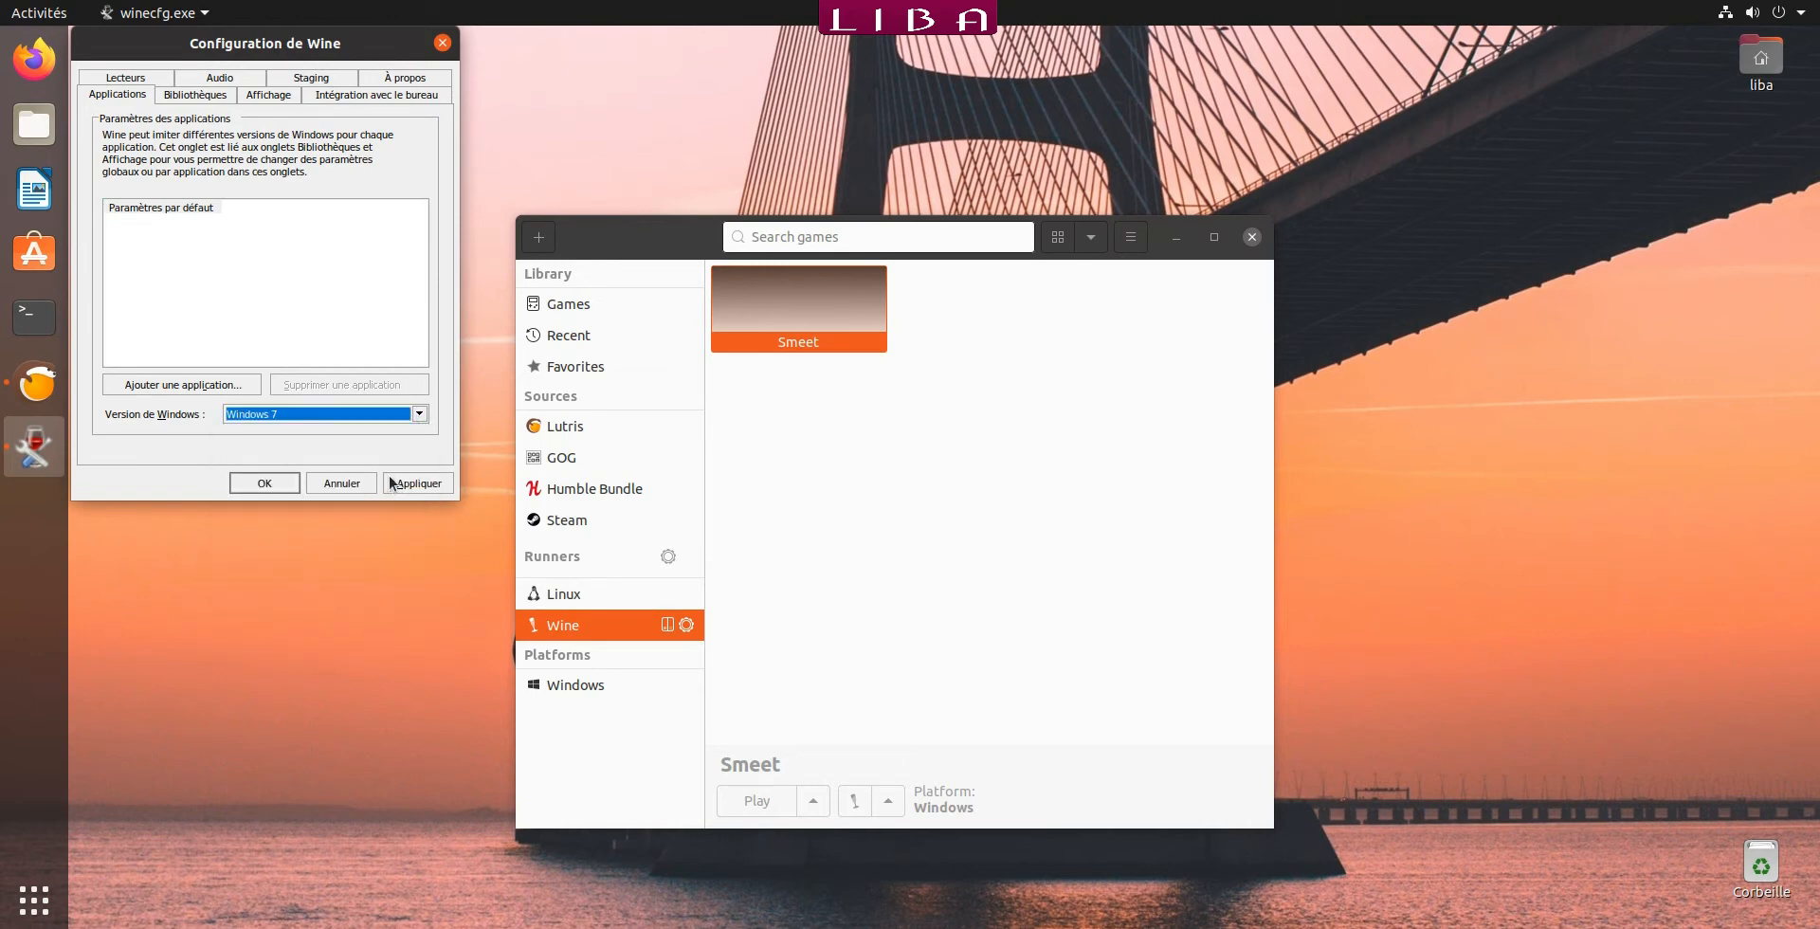
click(419, 484)
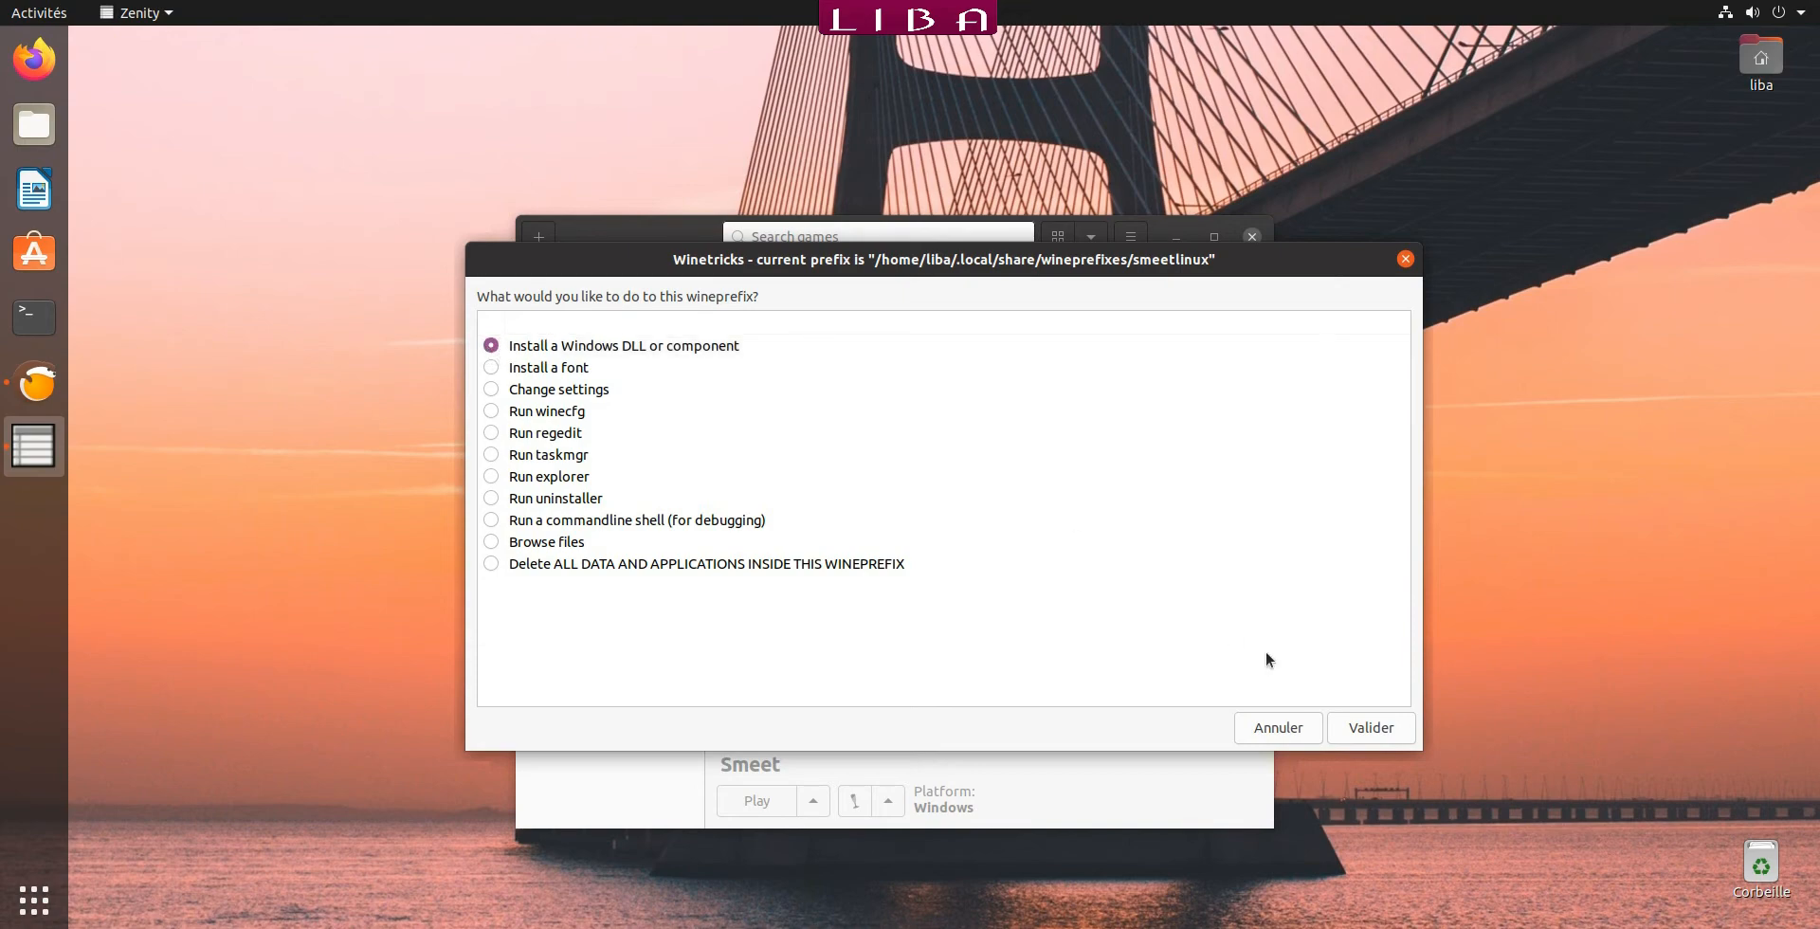
Install the dotnet472 (MS .NET 4.7.2) component in the smeetlinux prefix.
click(1357, 722)
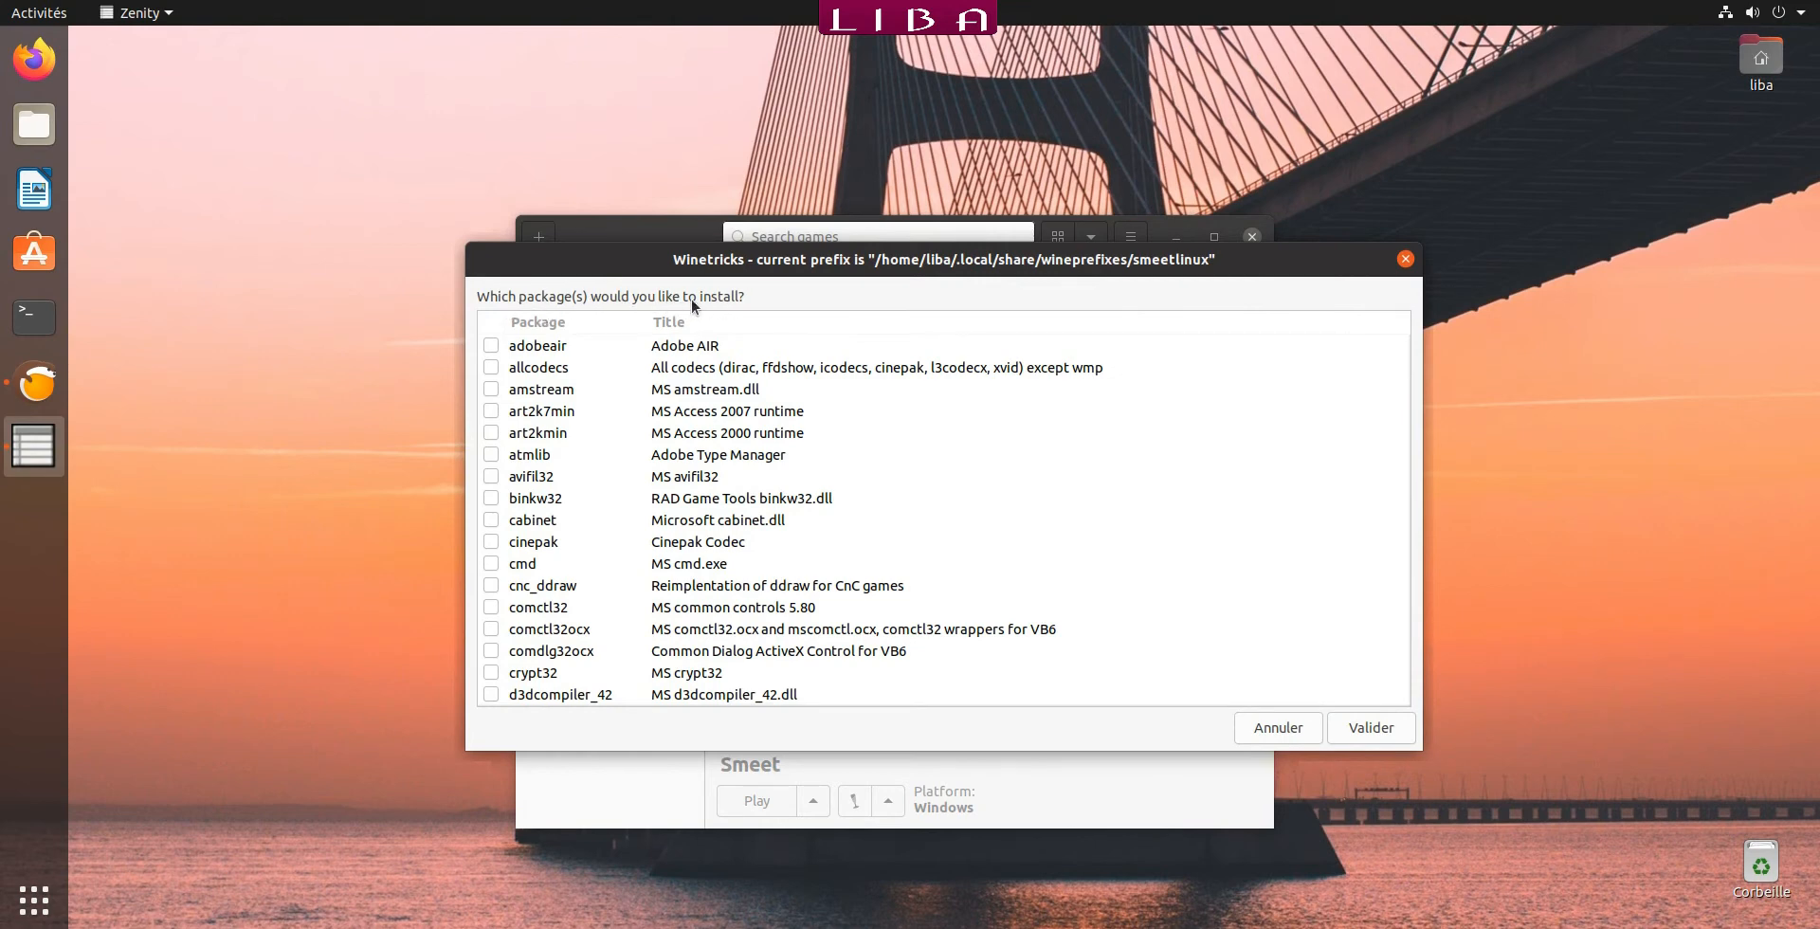
scroll(678, 479, down, 10)
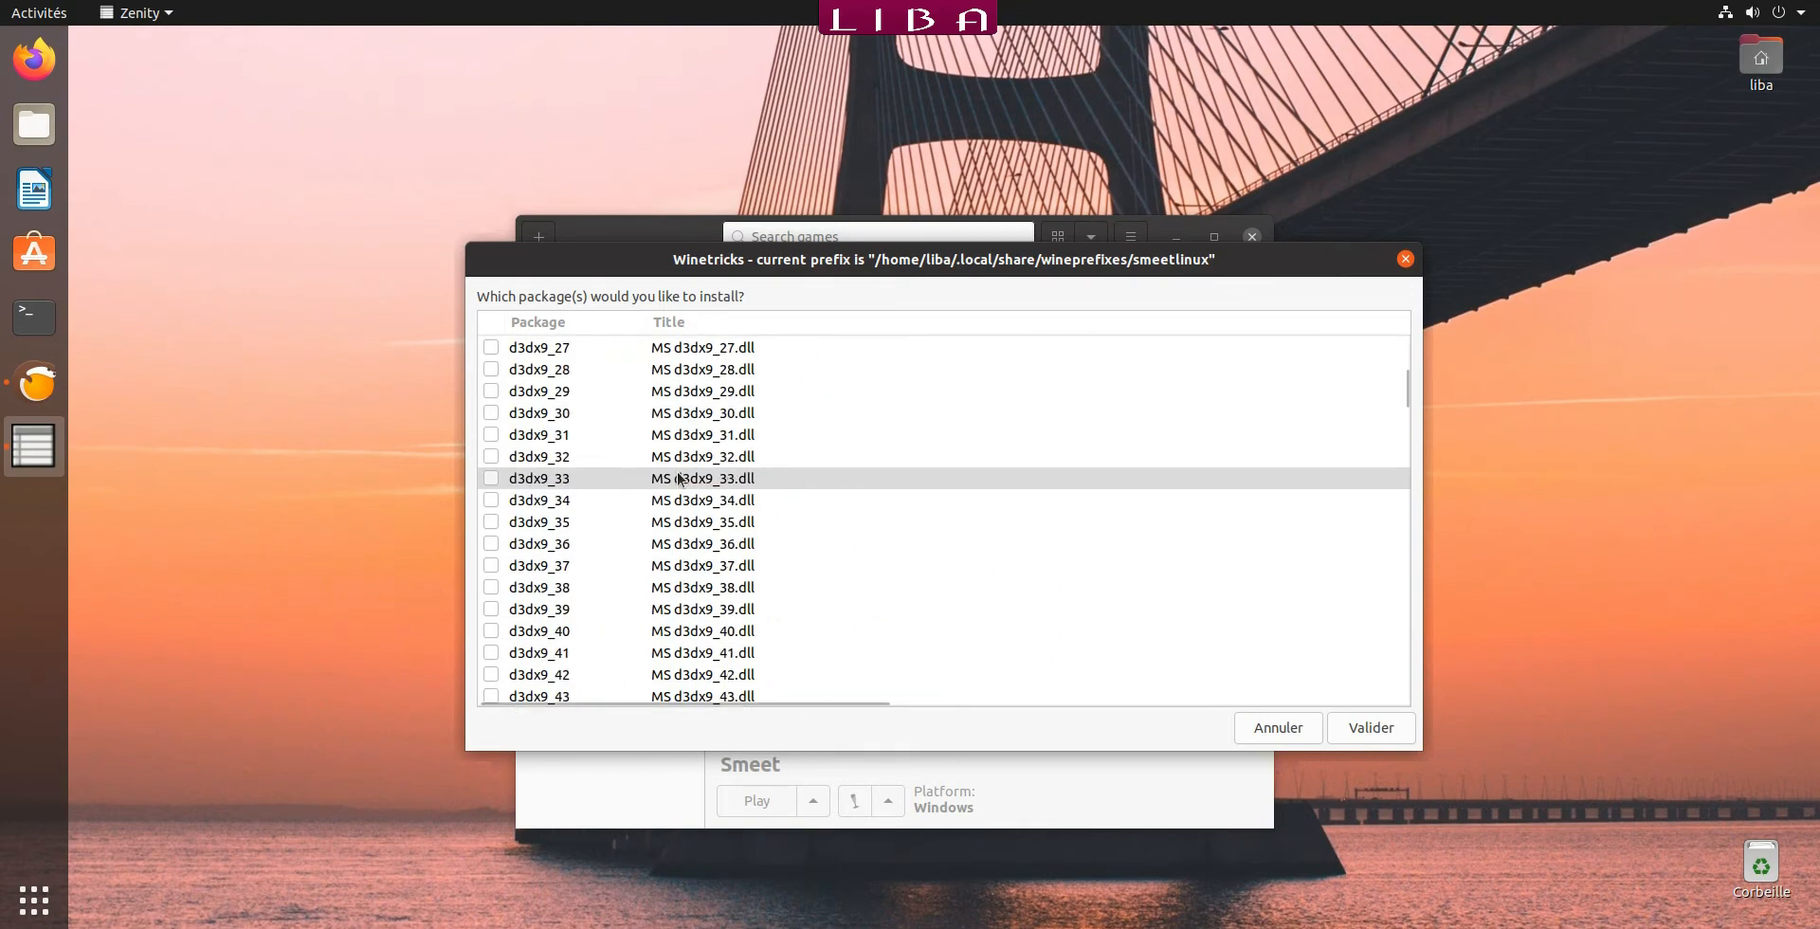
scroll(679, 479, down, 15)
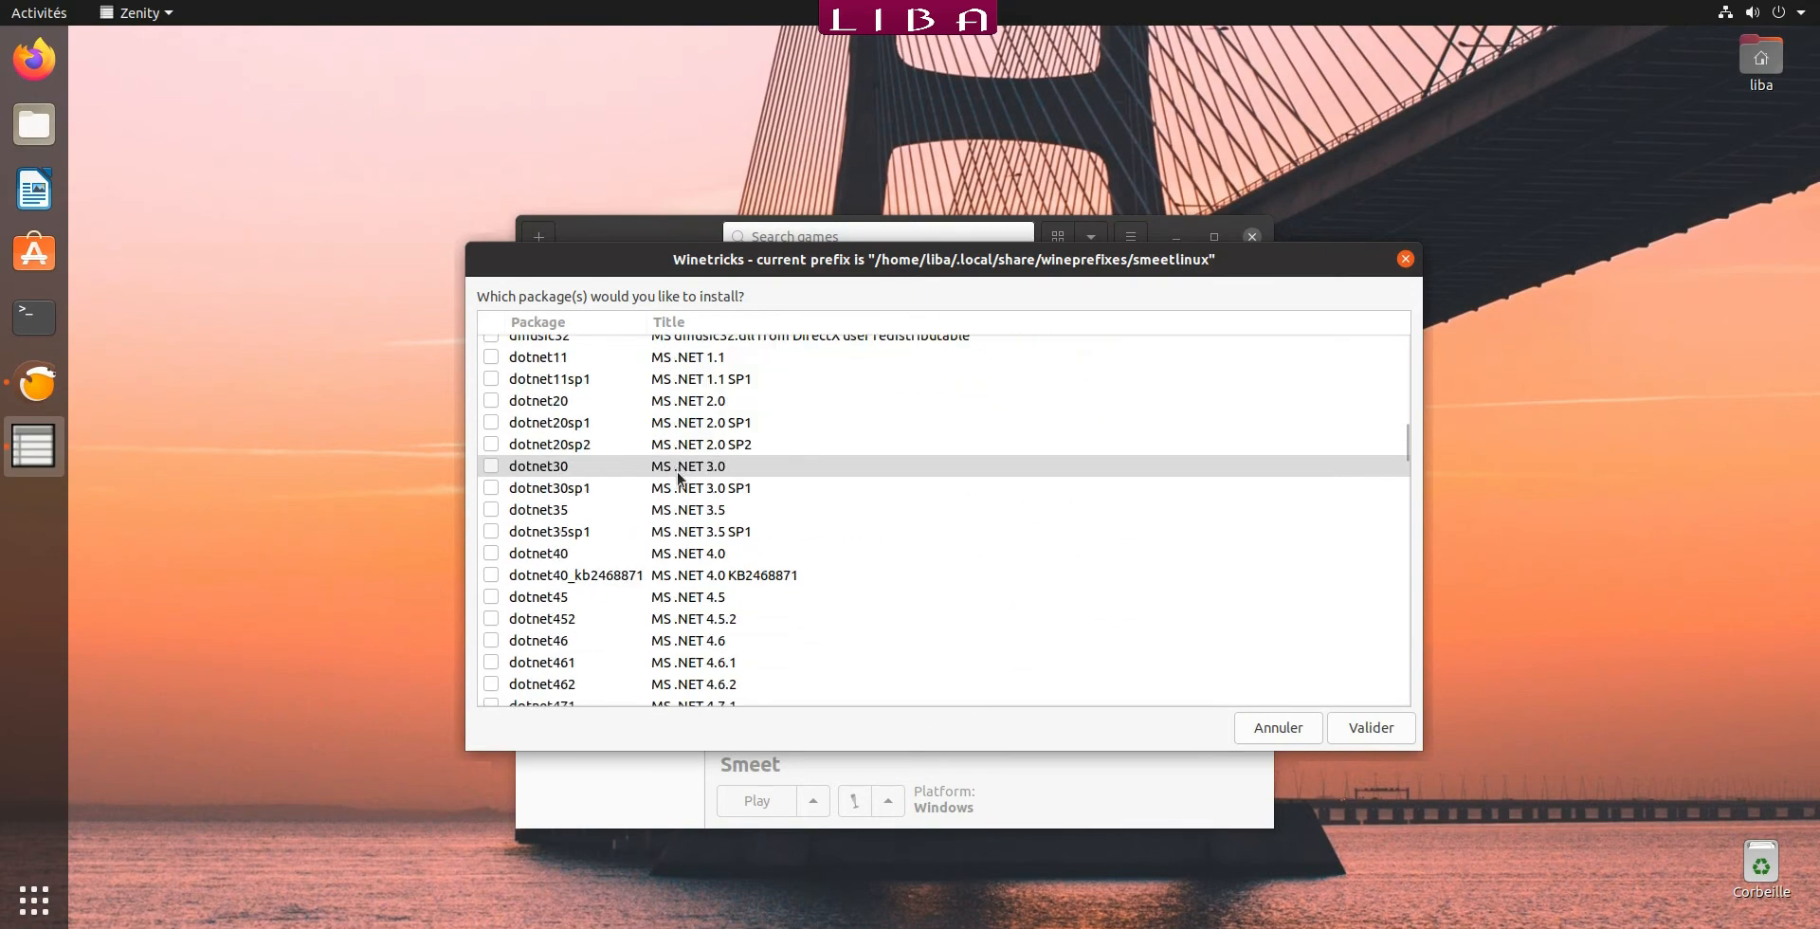
scroll(679, 479, down, 3)
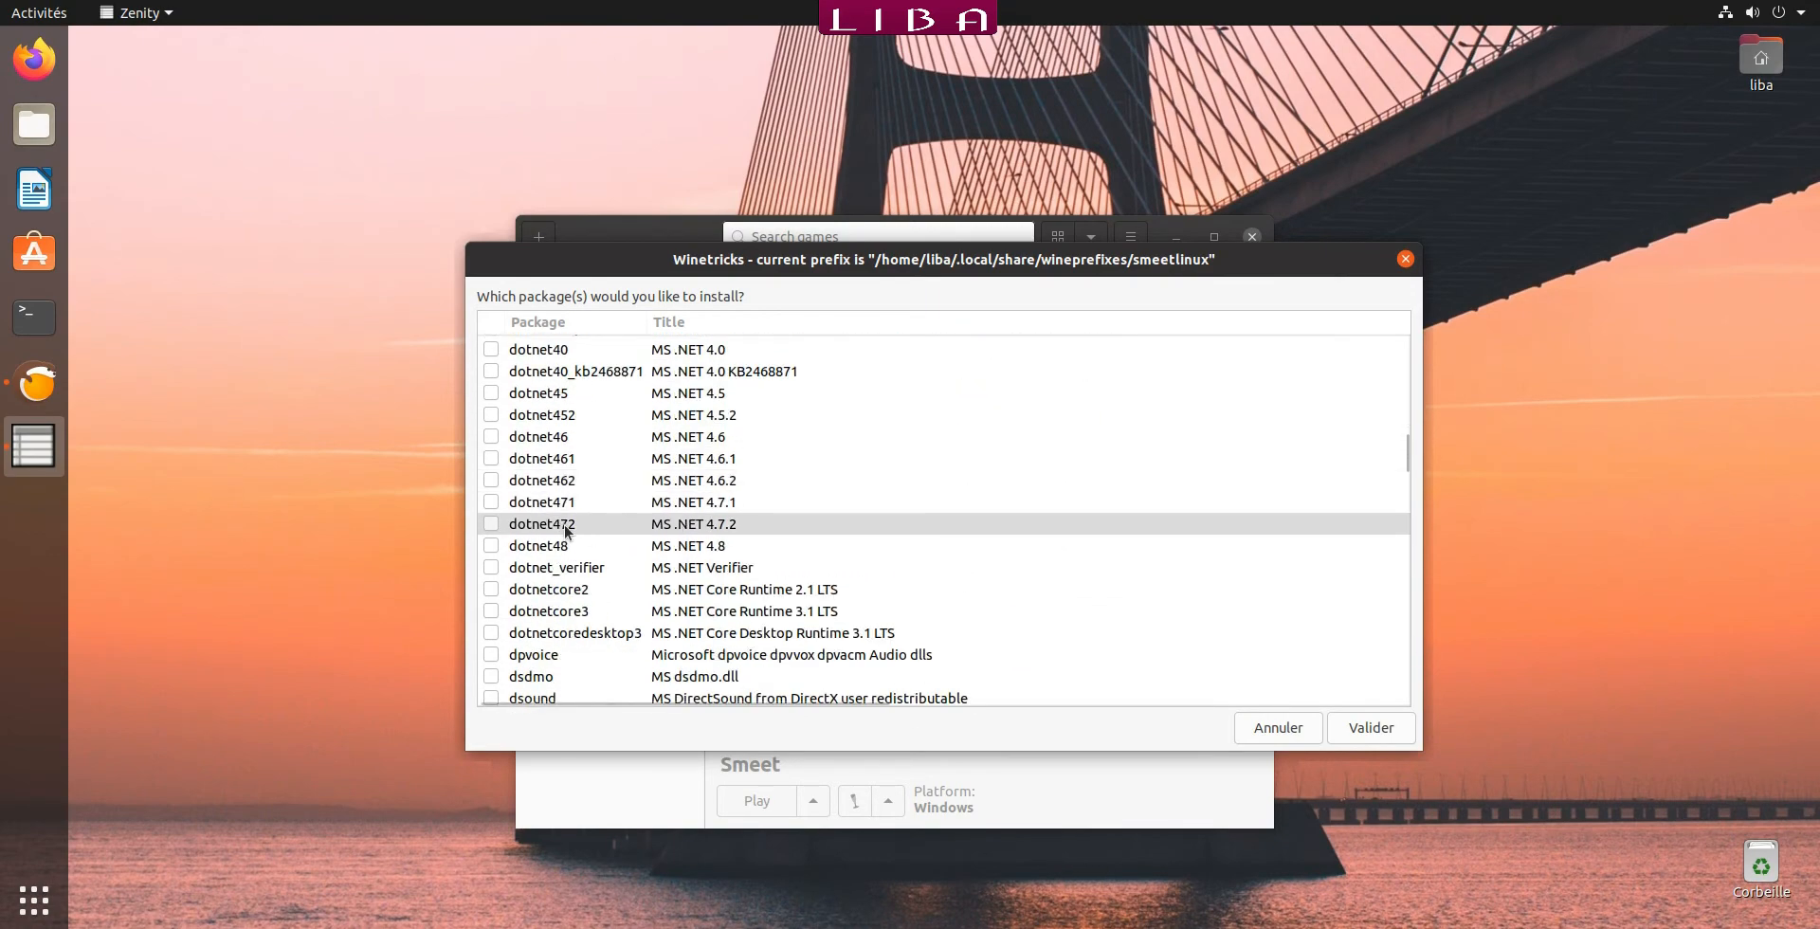
click(491, 523)
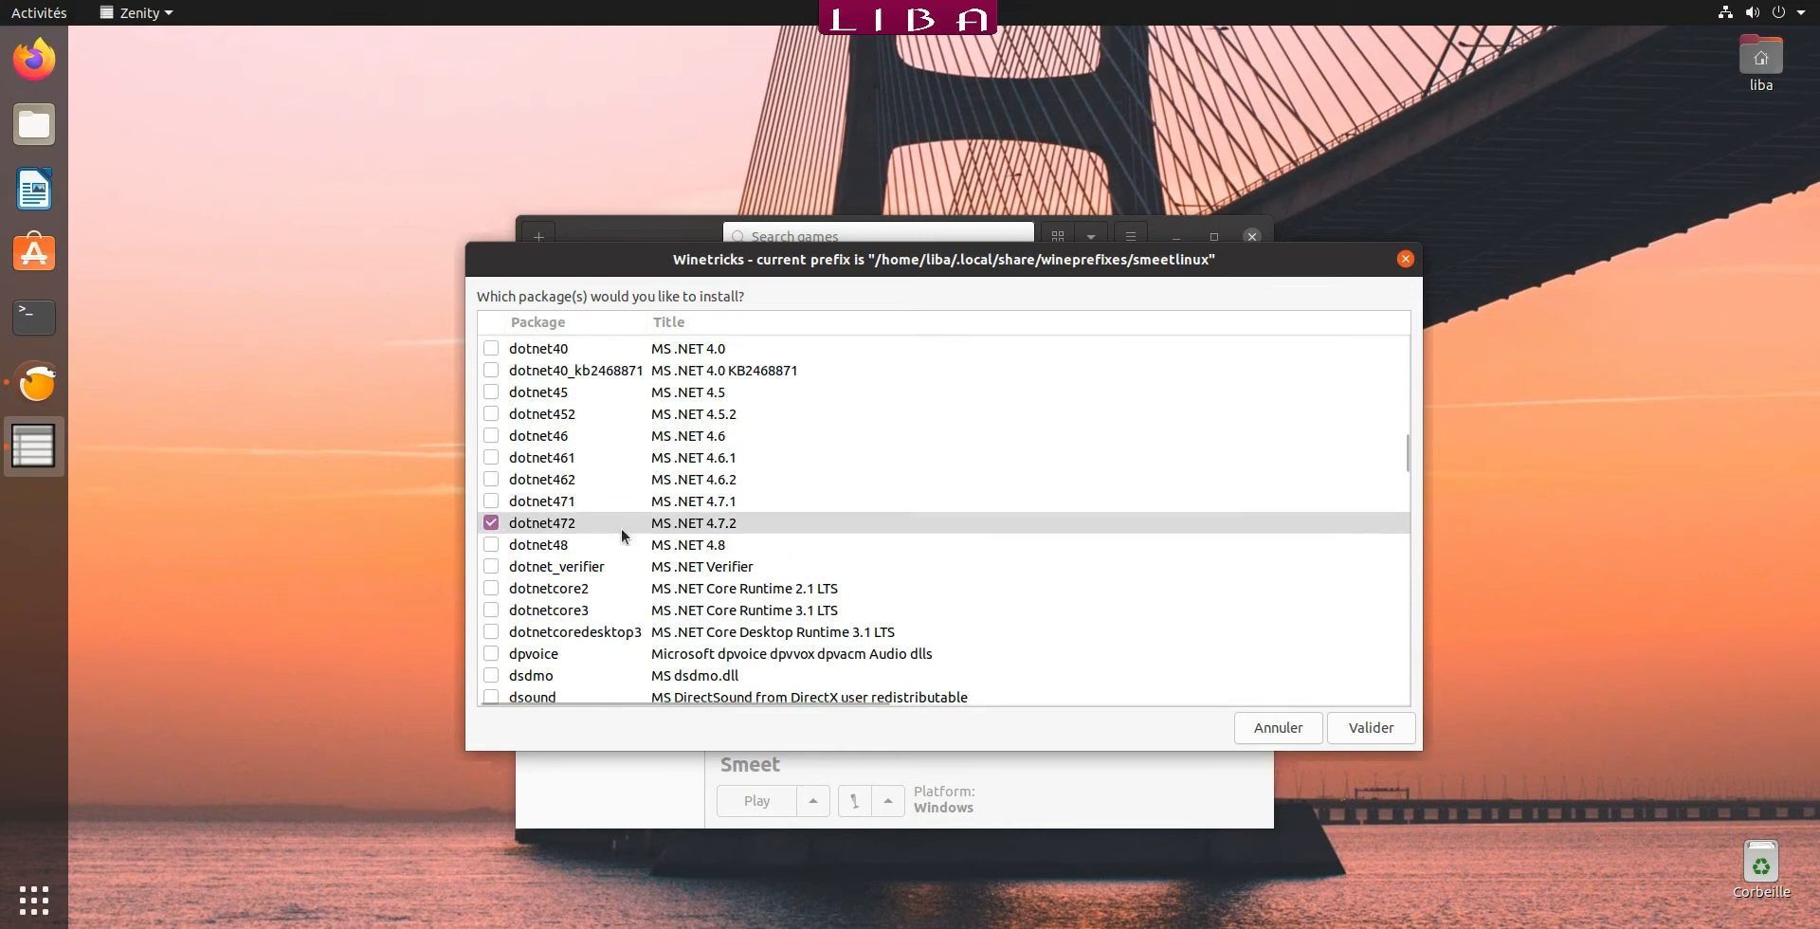
click(1344, 727)
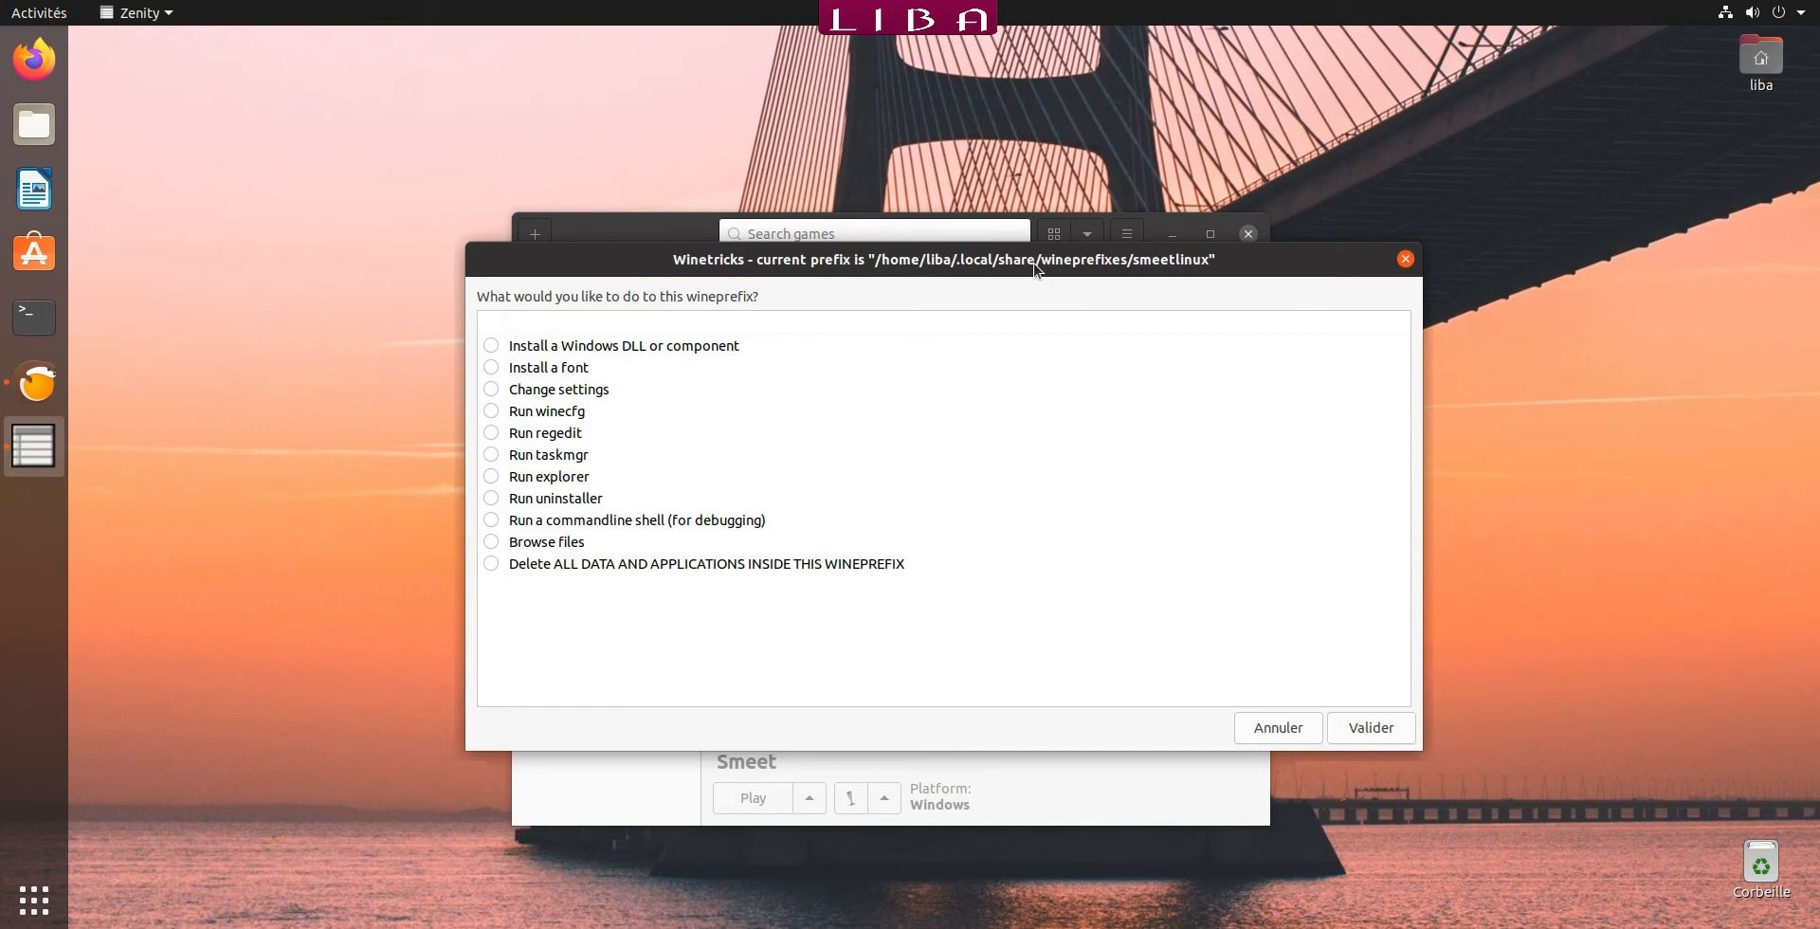
Disable silent install in Winetricks and select the smeetlinux wineprefix again.
click(1405, 259)
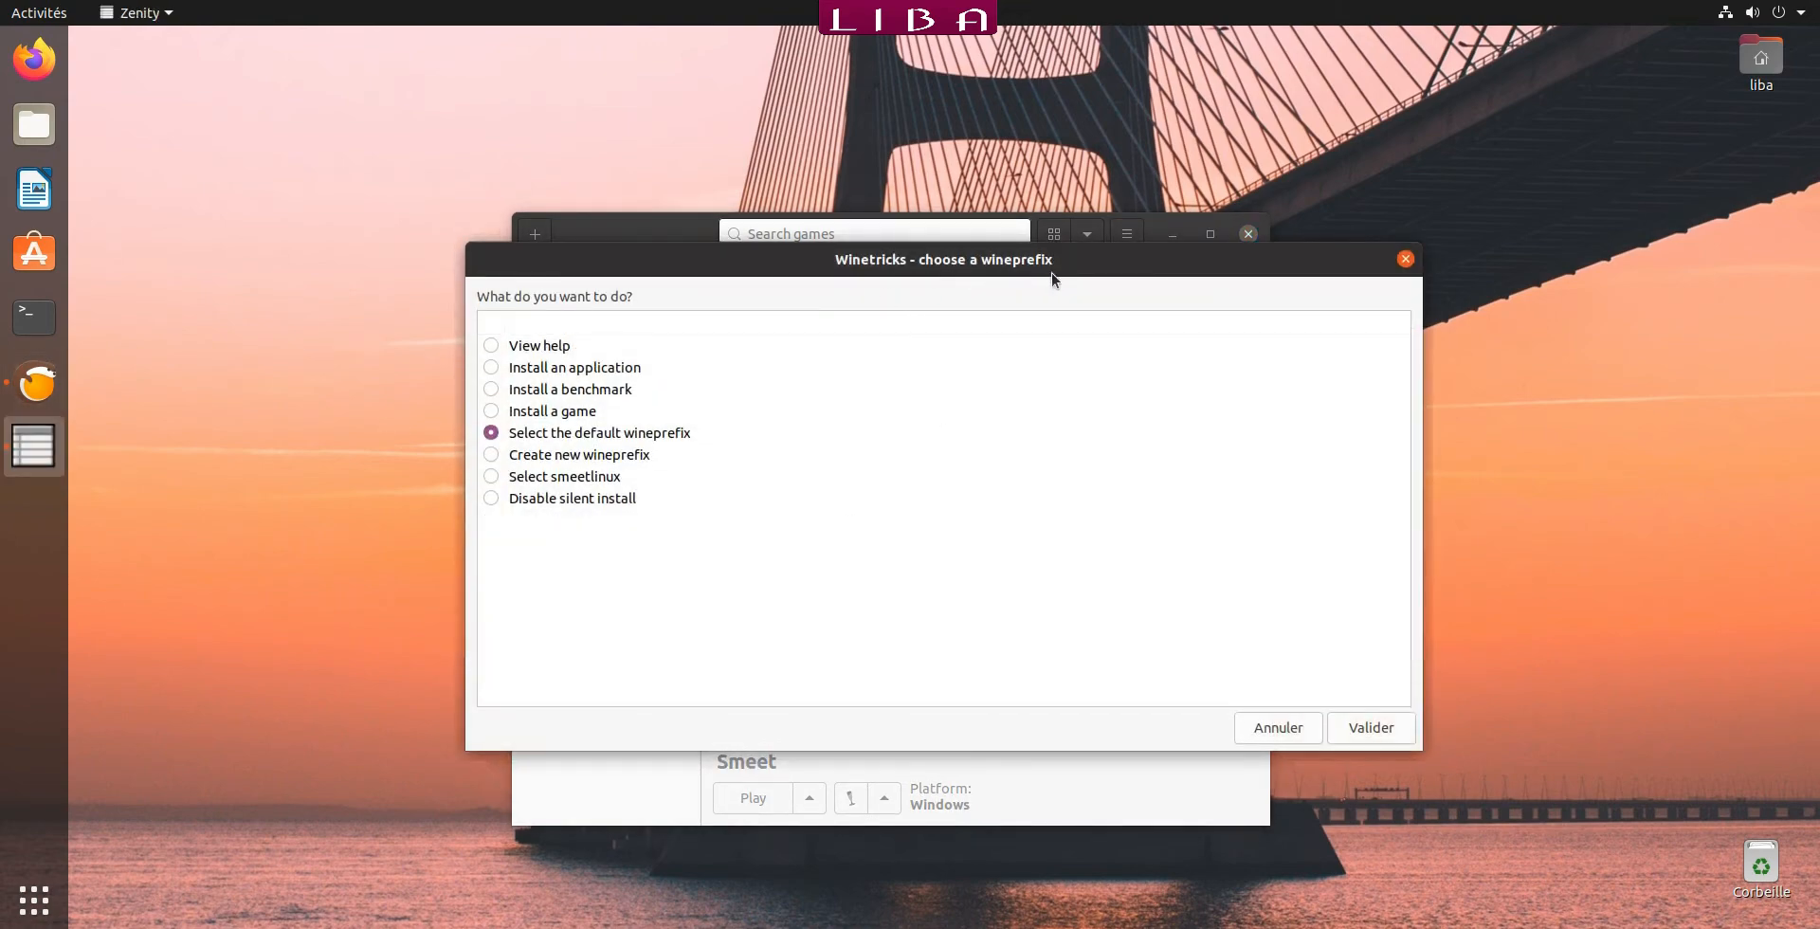
click(491, 499)
click(1363, 727)
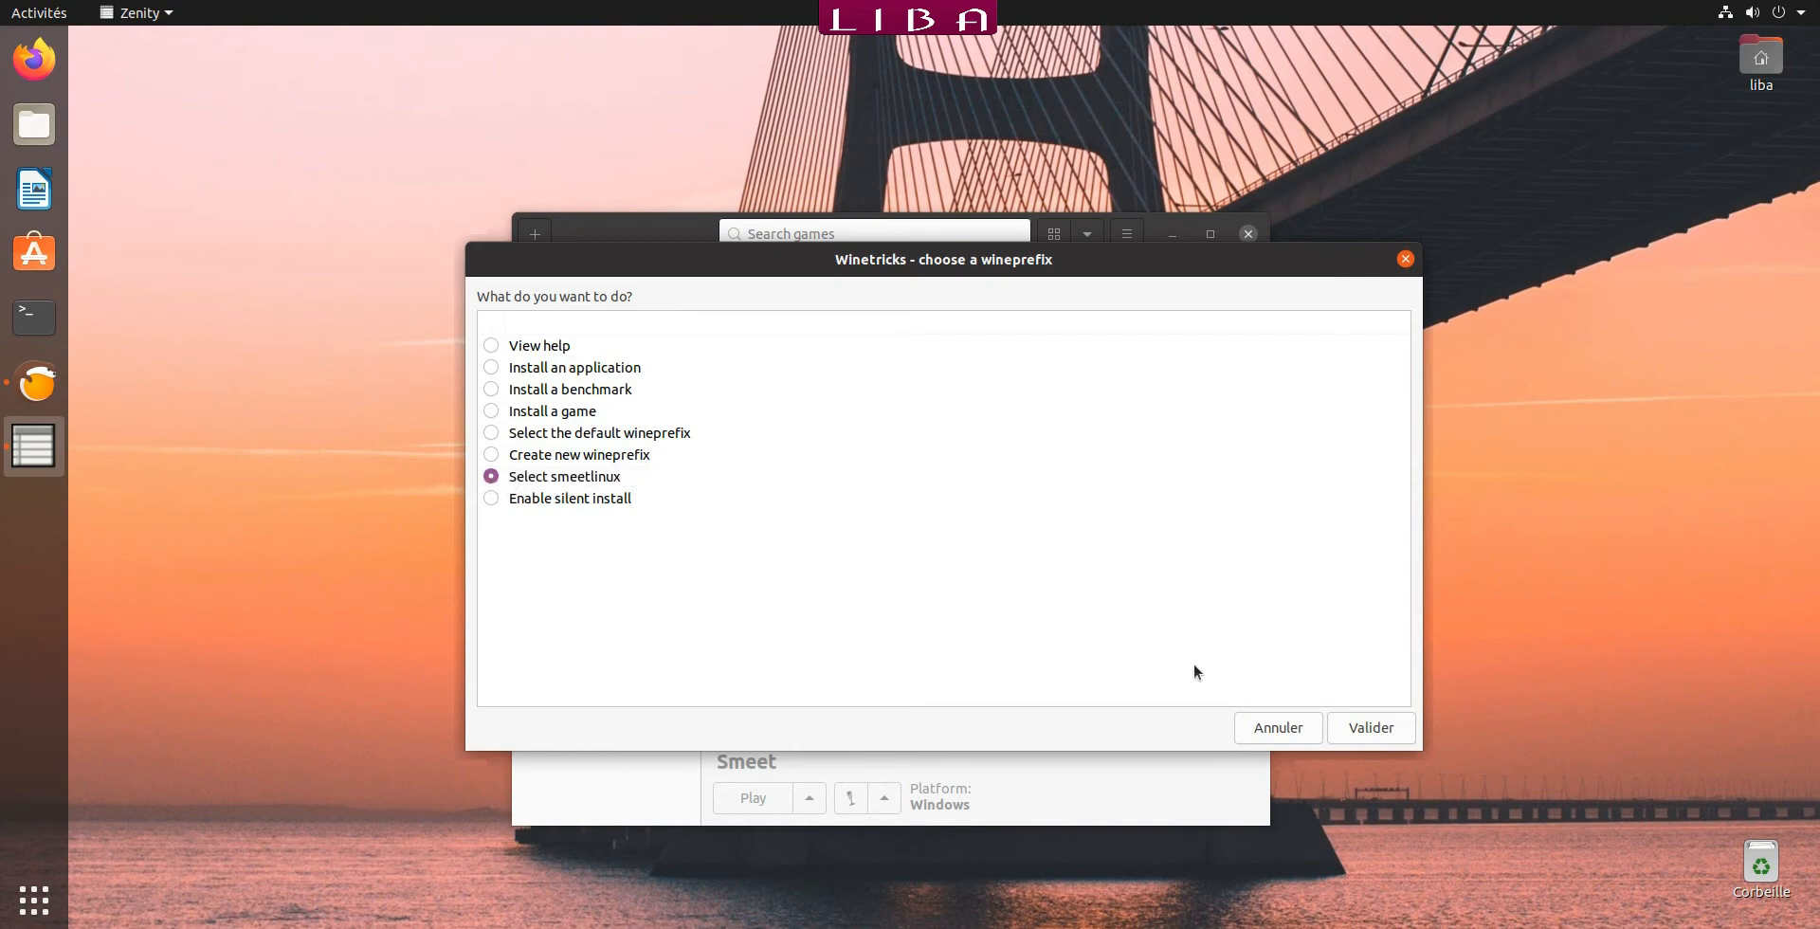
click(1369, 728)
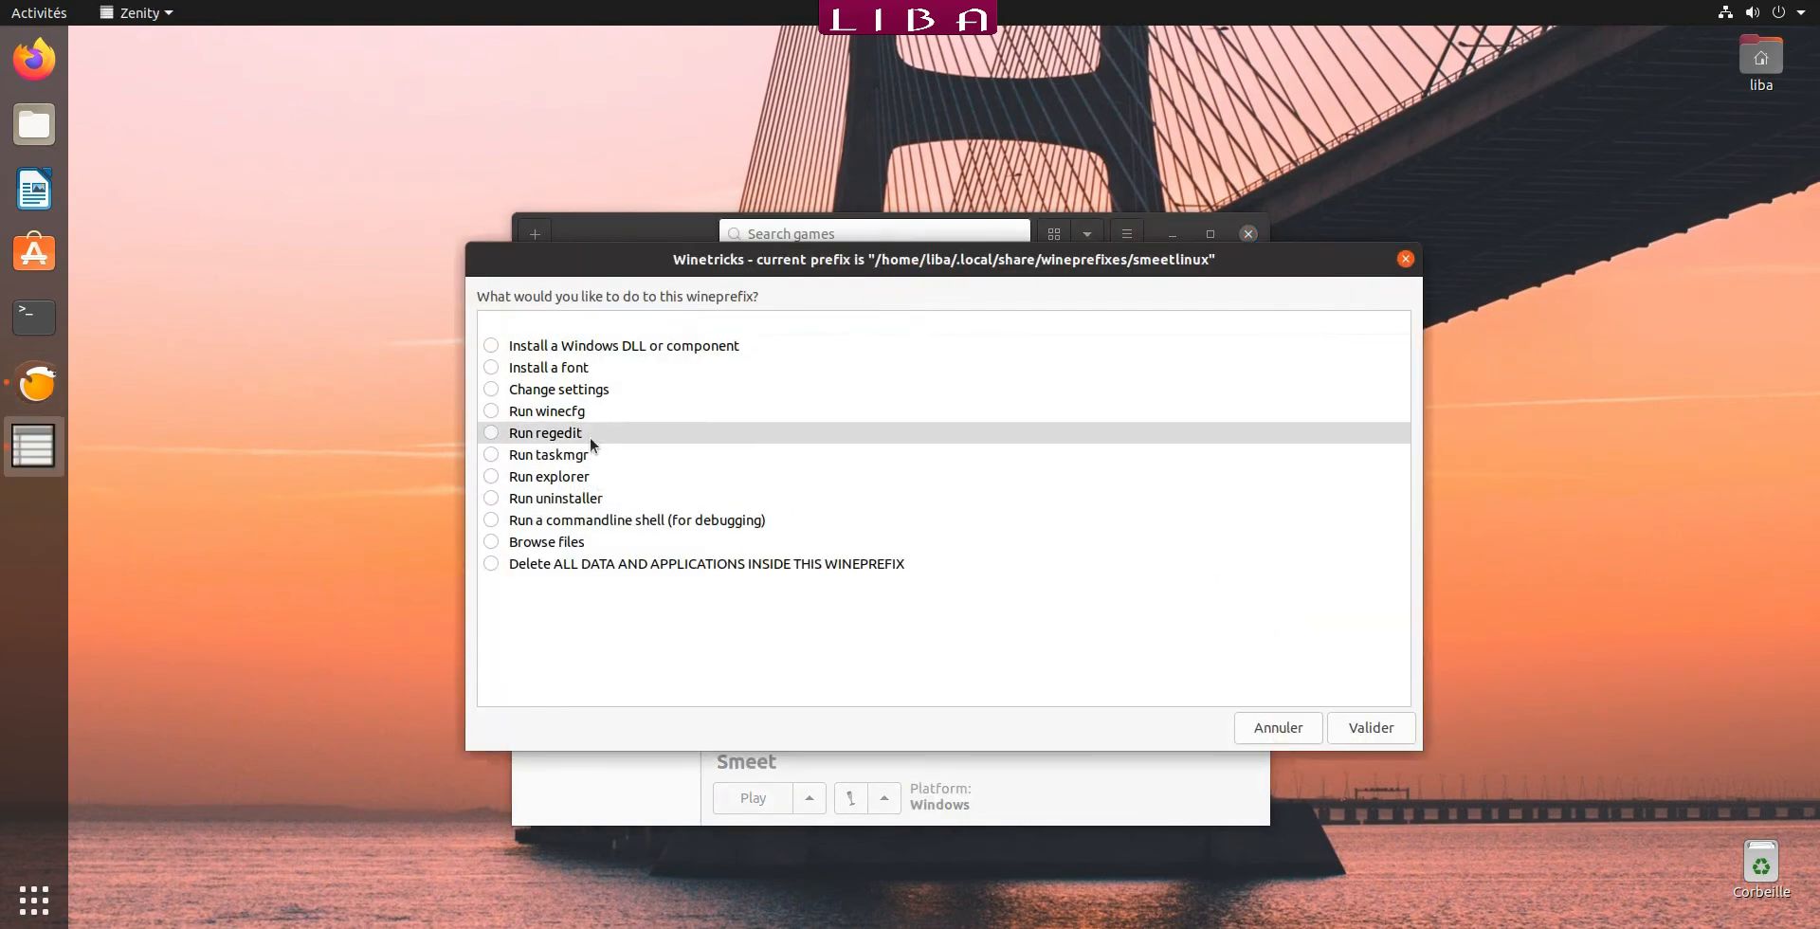
Start installing the vcrun2017 (Visual C++ 2017 libraries) component in the smeetlinux prefix and dismiss the wineserver message.
click(491, 347)
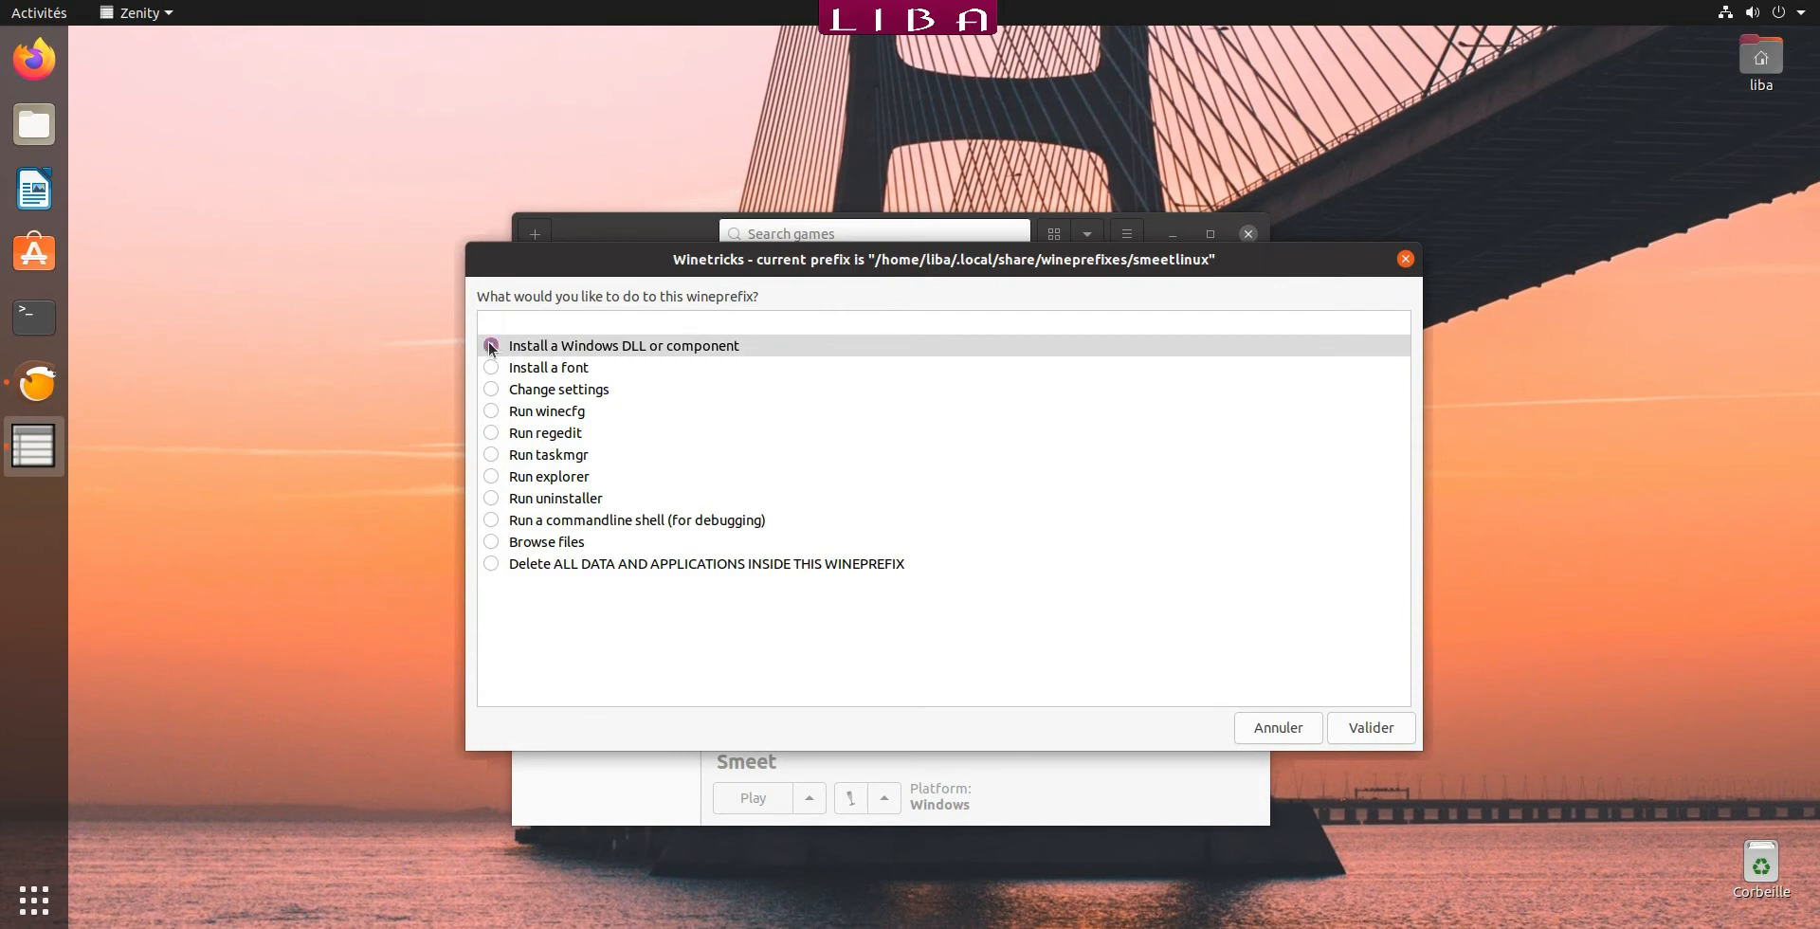
click(1371, 729)
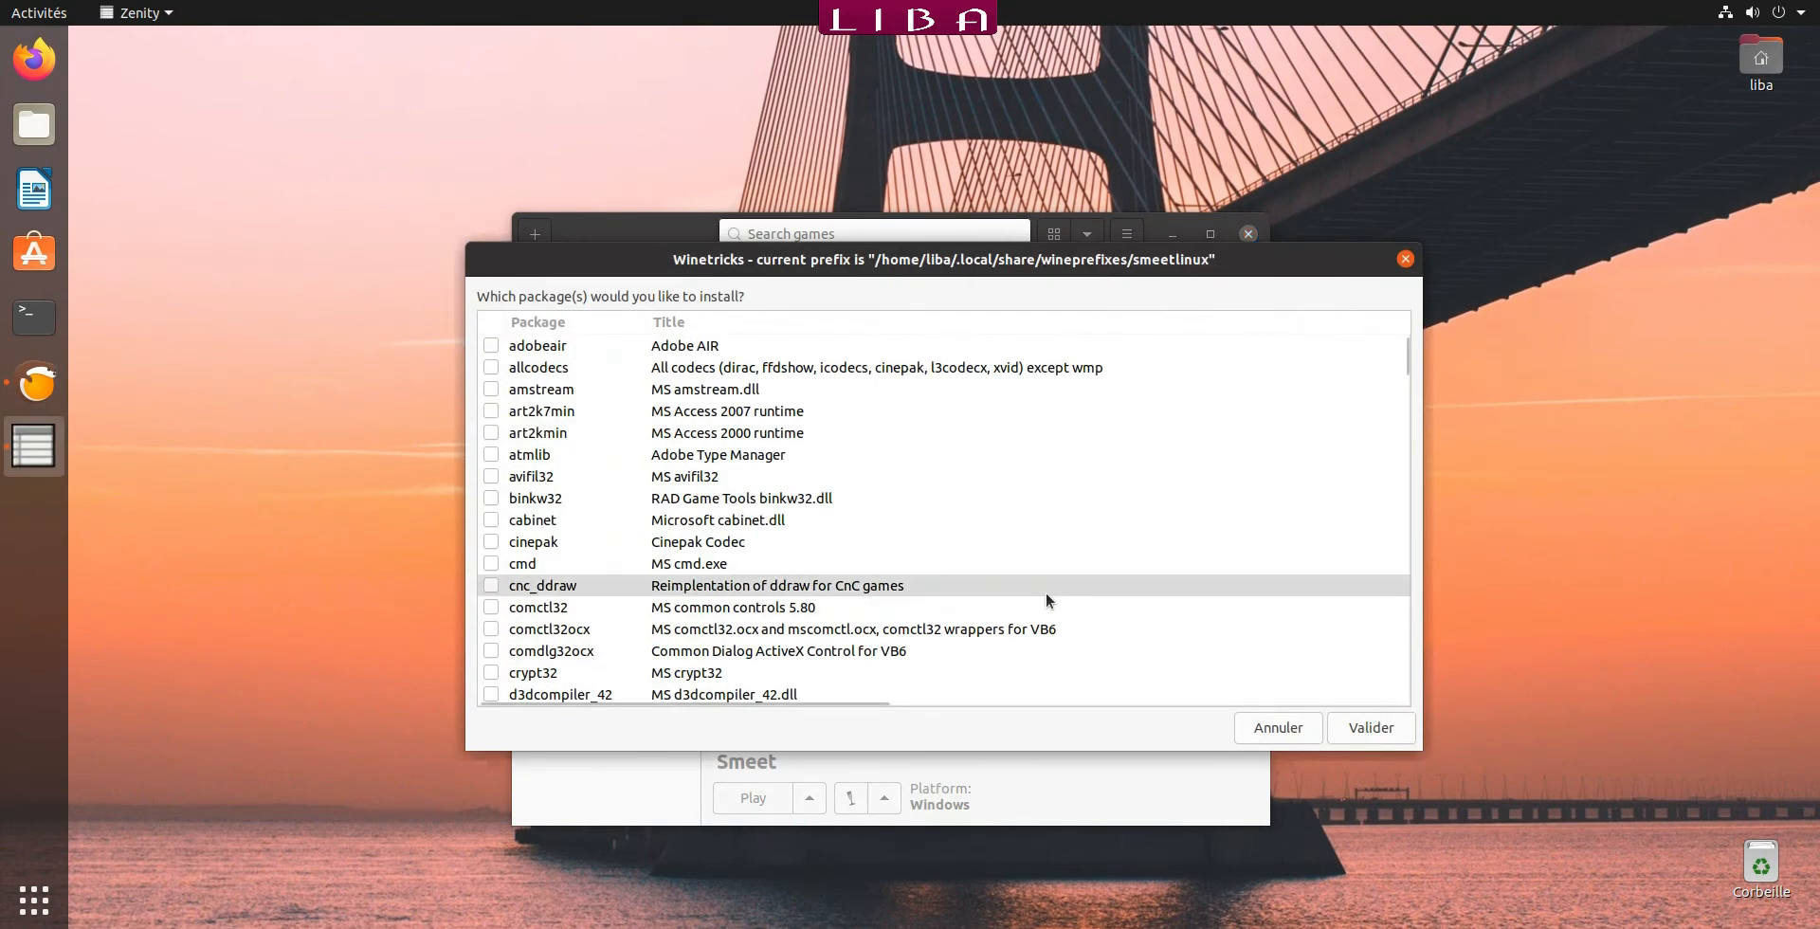
scroll(1044, 593, down, 5)
scroll(1047, 597, down, 10)
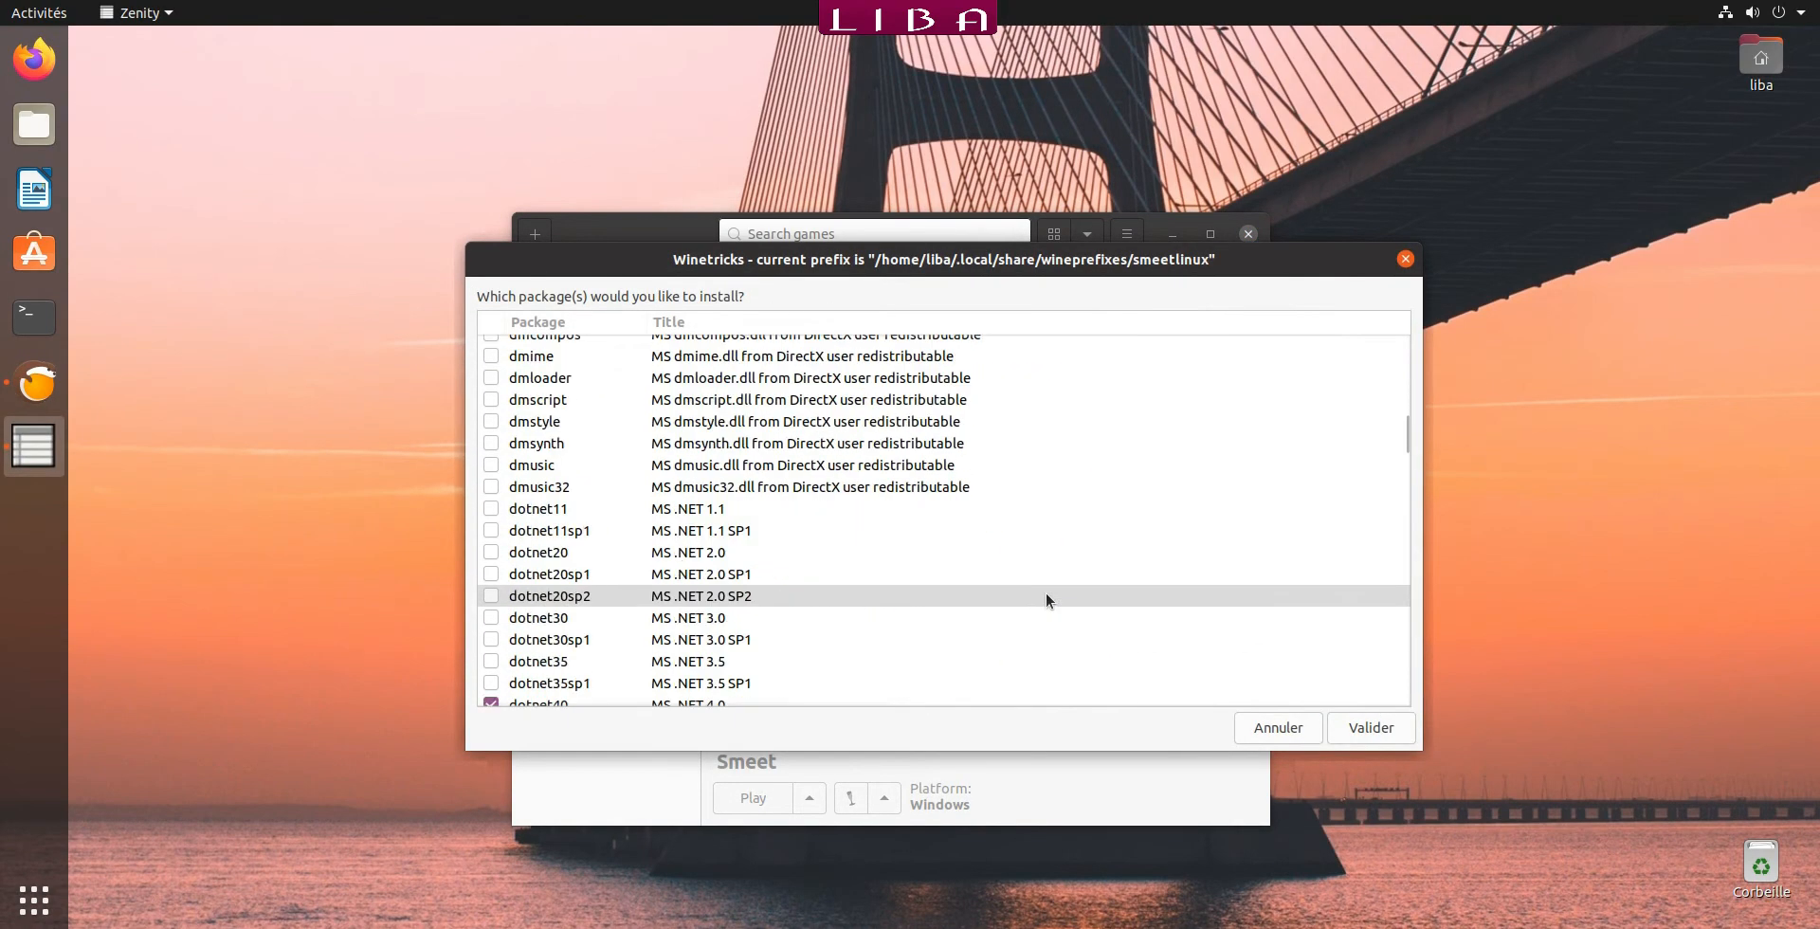
scroll(1044, 593, down, 1)
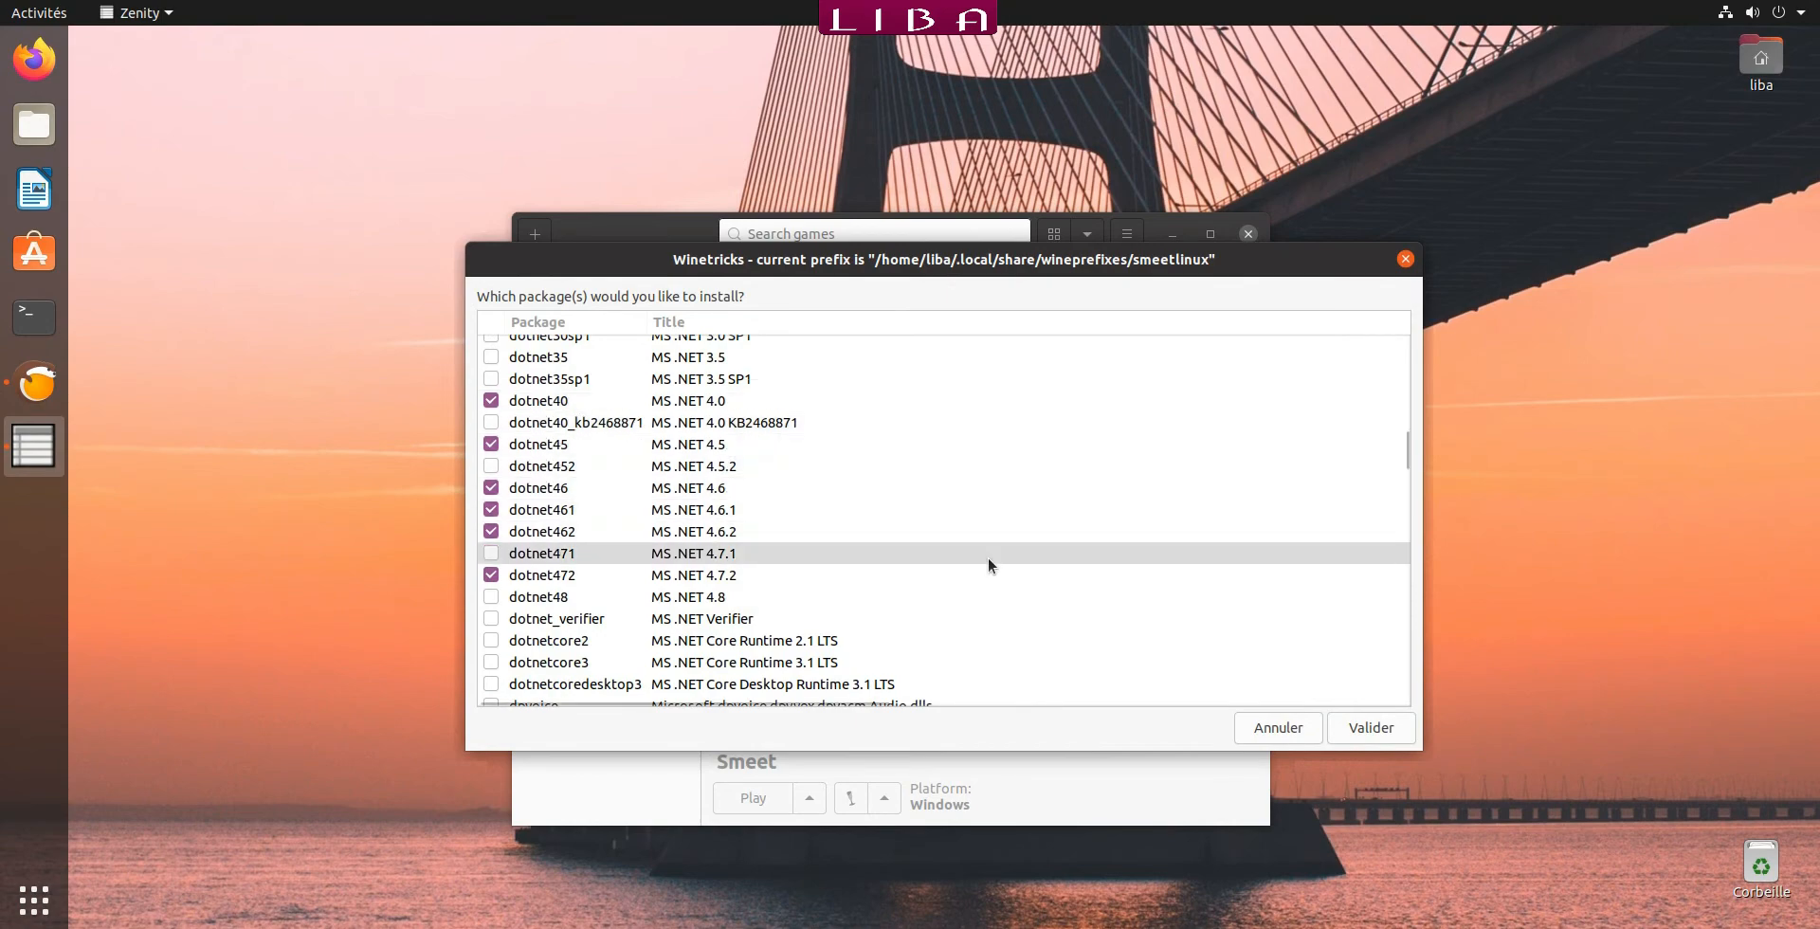
scroll(988, 560, down, 3)
scroll(988, 565, down, 15)
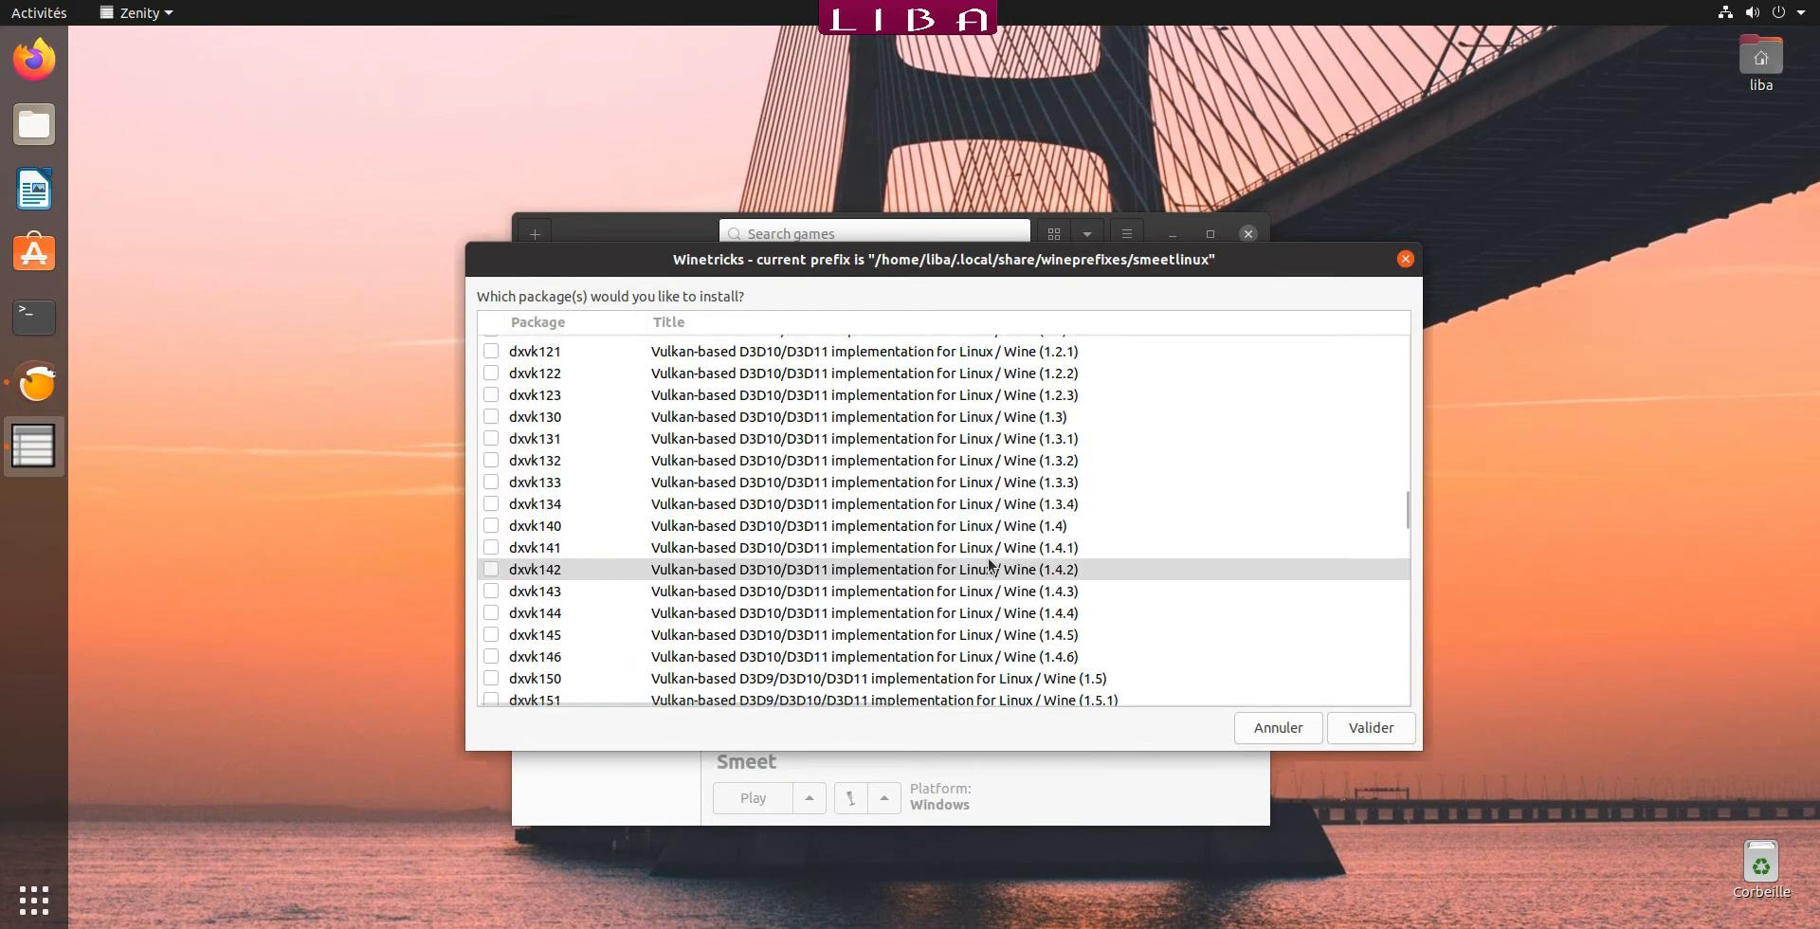
scroll(987, 560, down, 20)
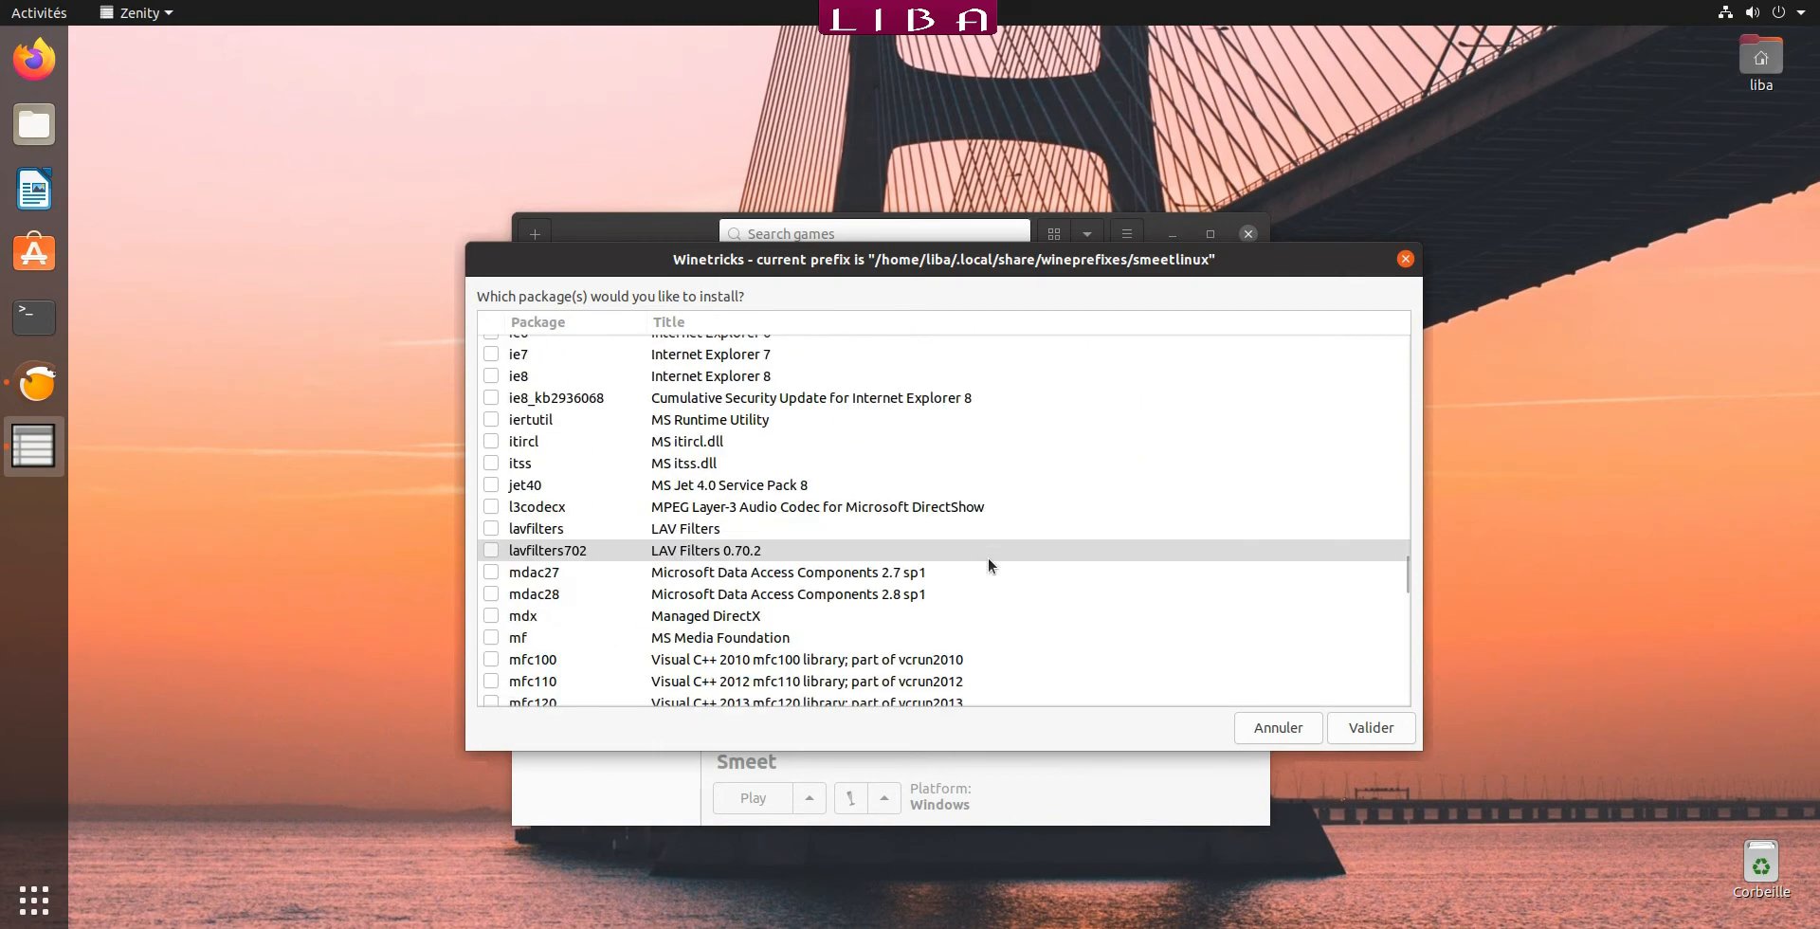
scroll(987, 565, down, 20)
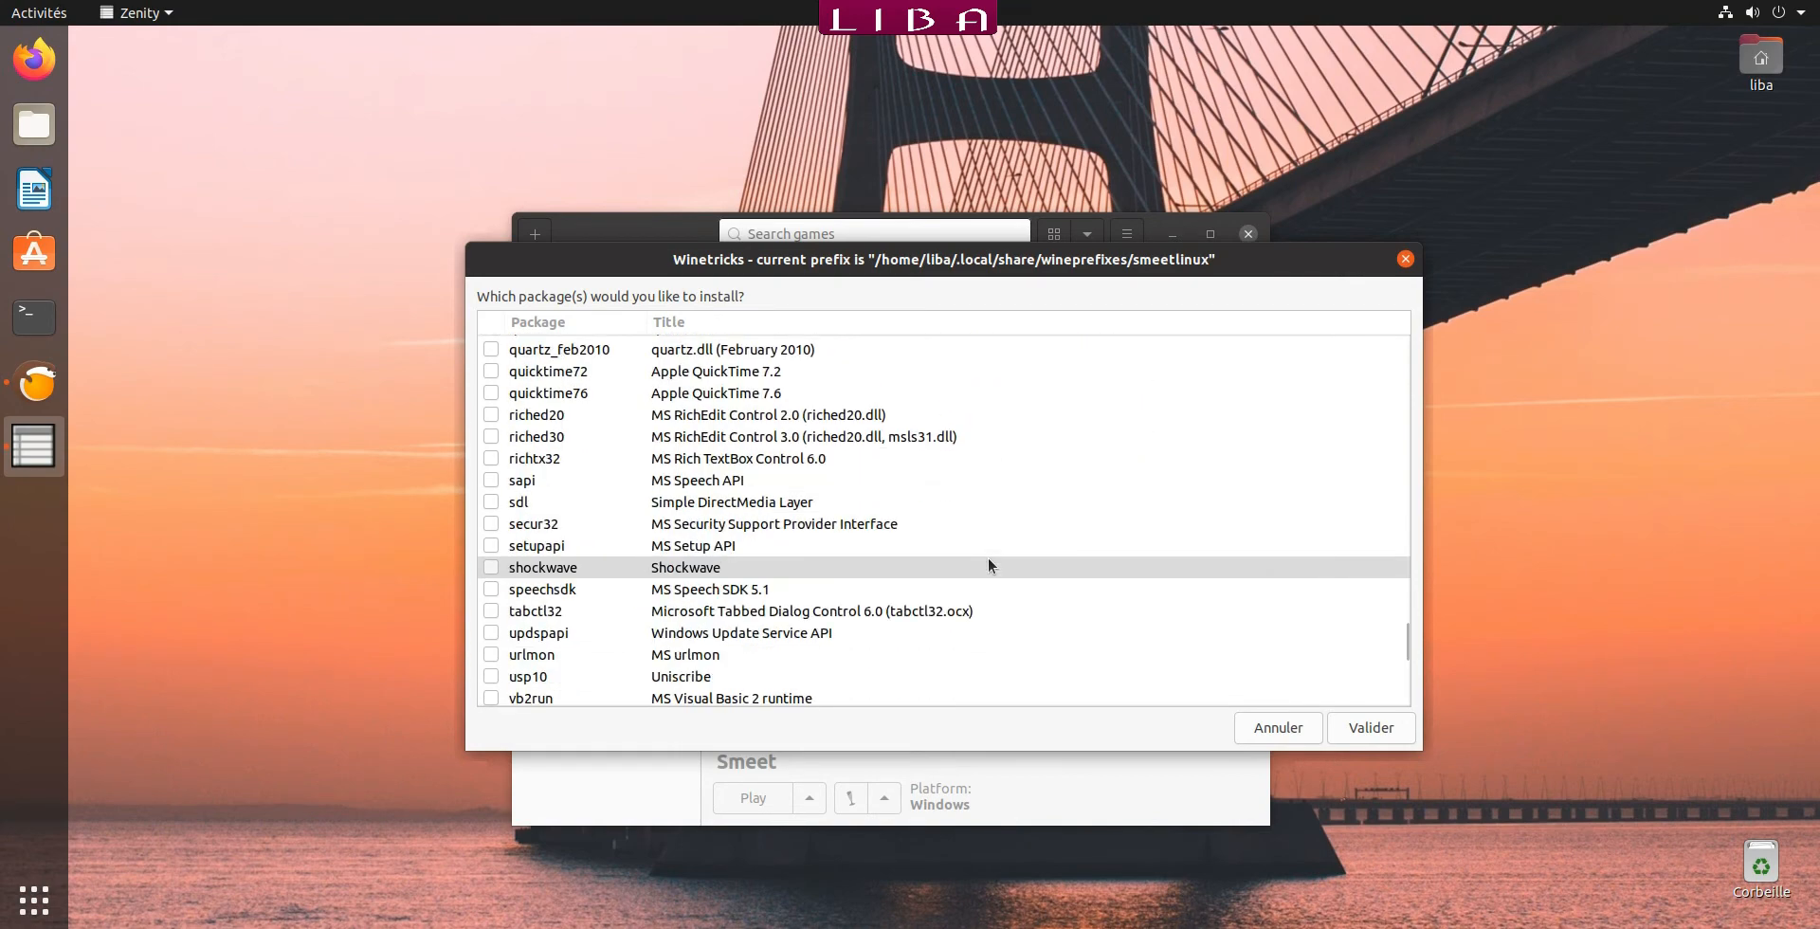
scroll(988, 565, down, 5)
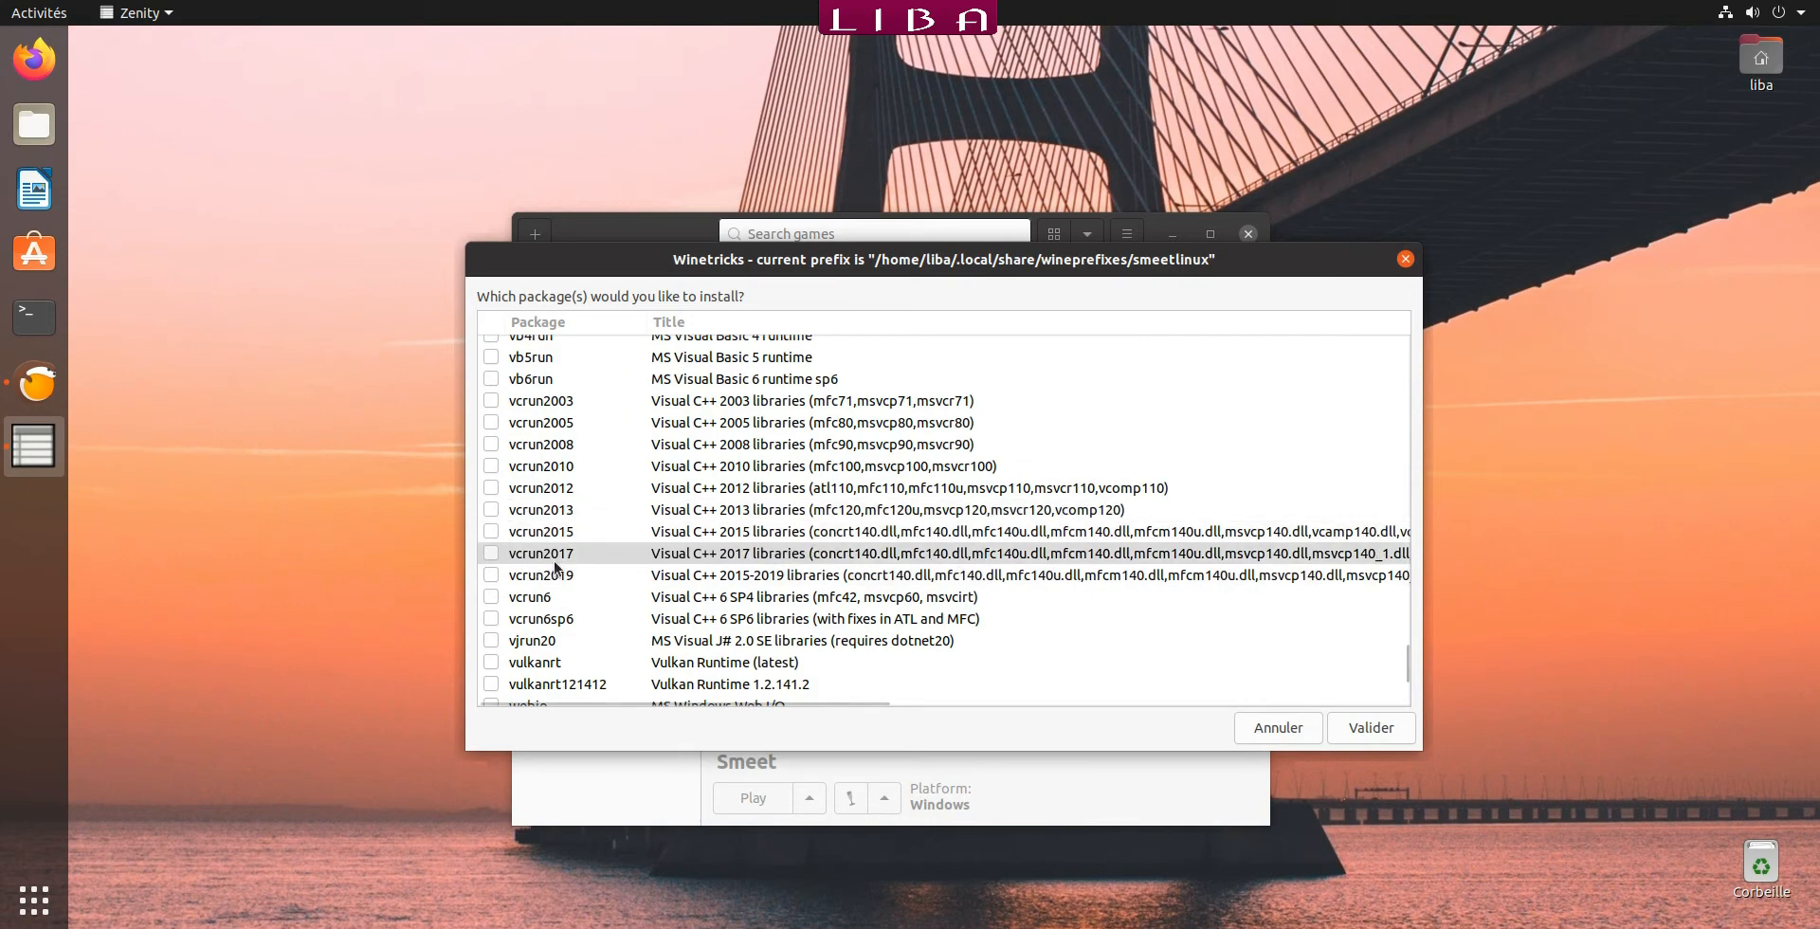
click(490, 552)
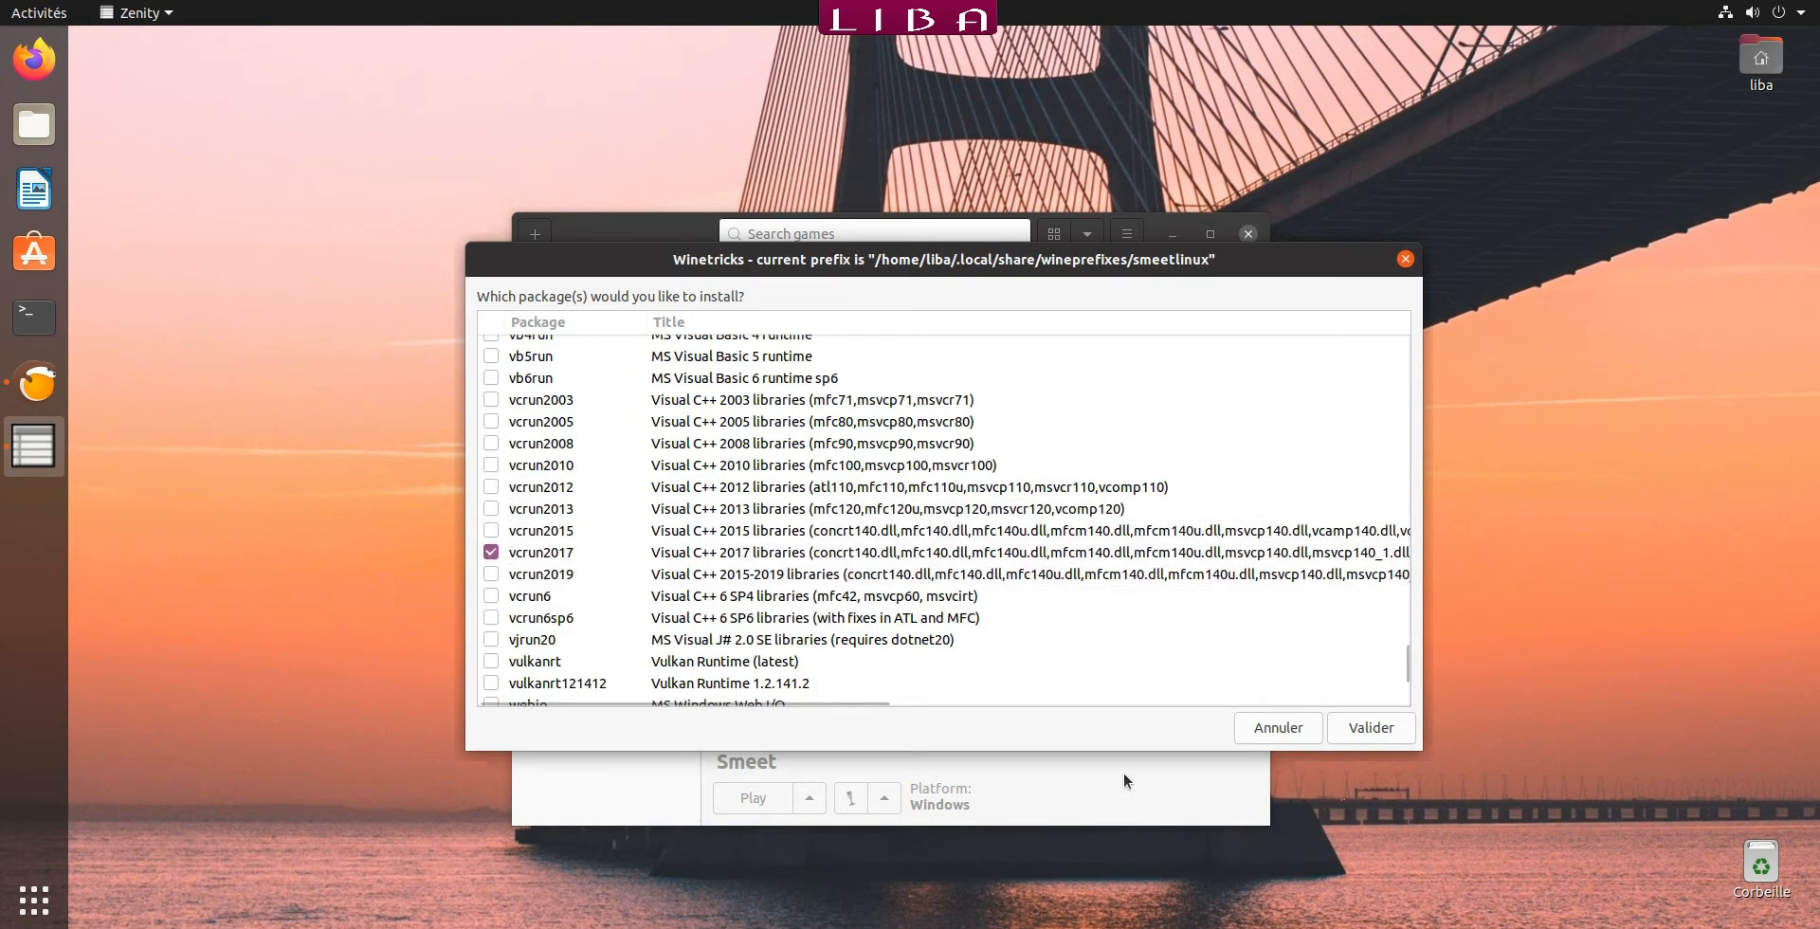
click(1379, 727)
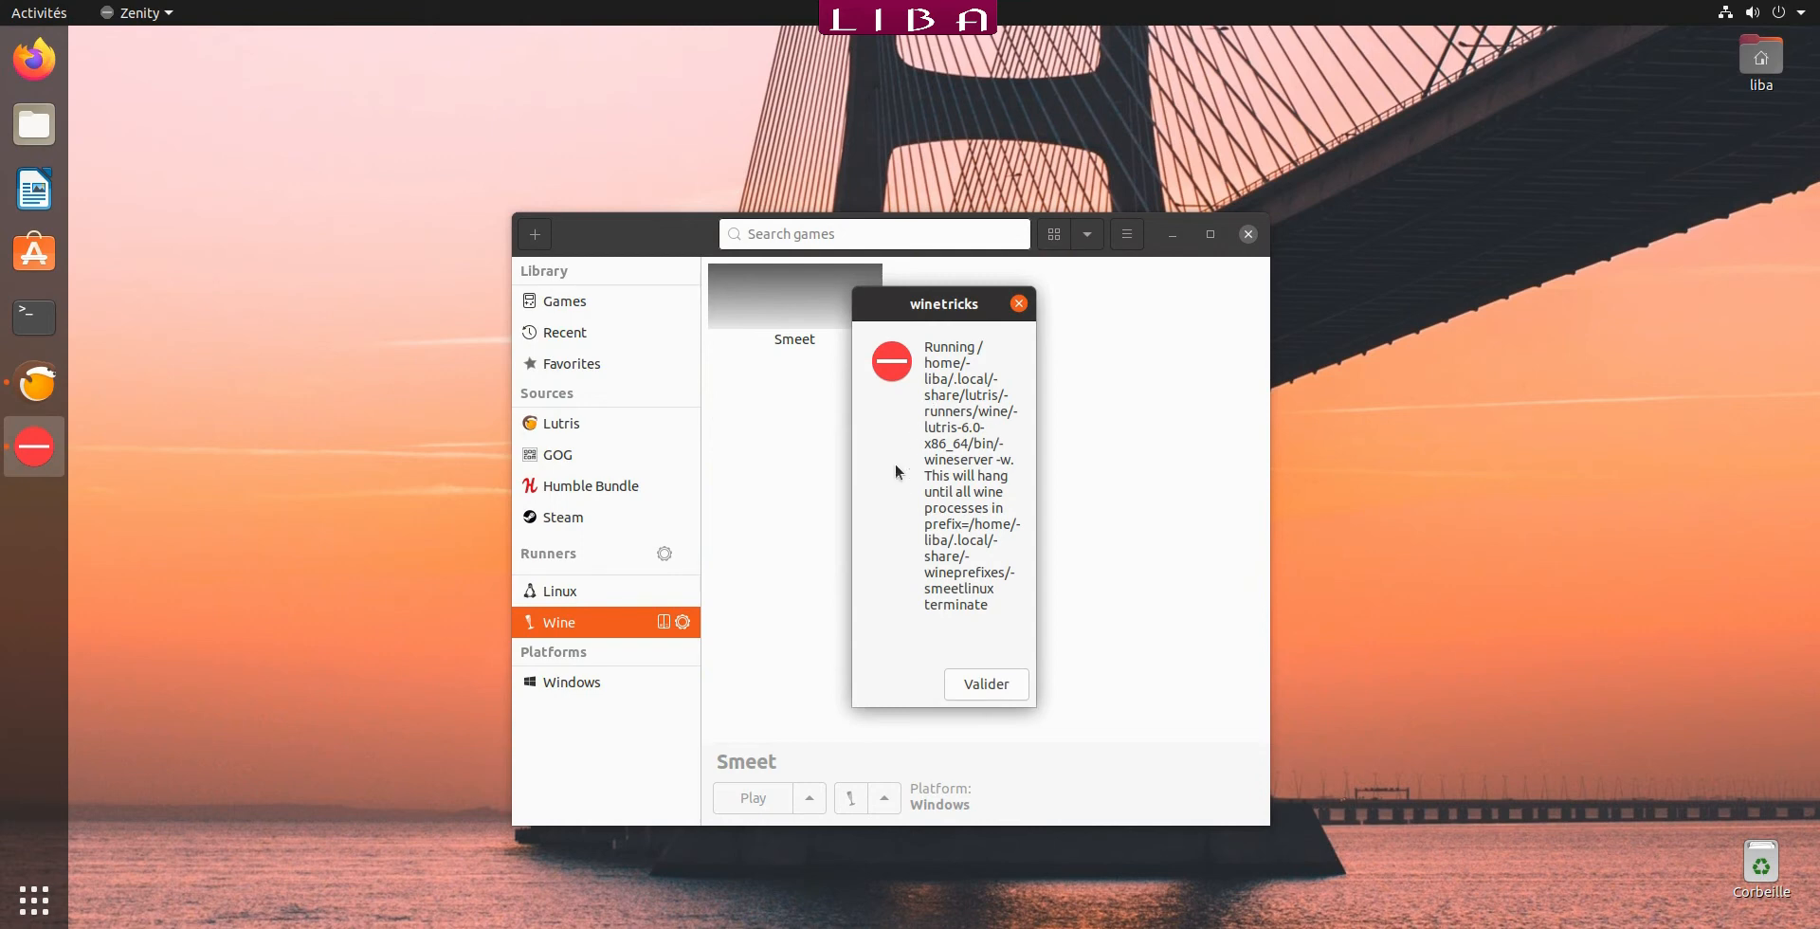
click(980, 684)
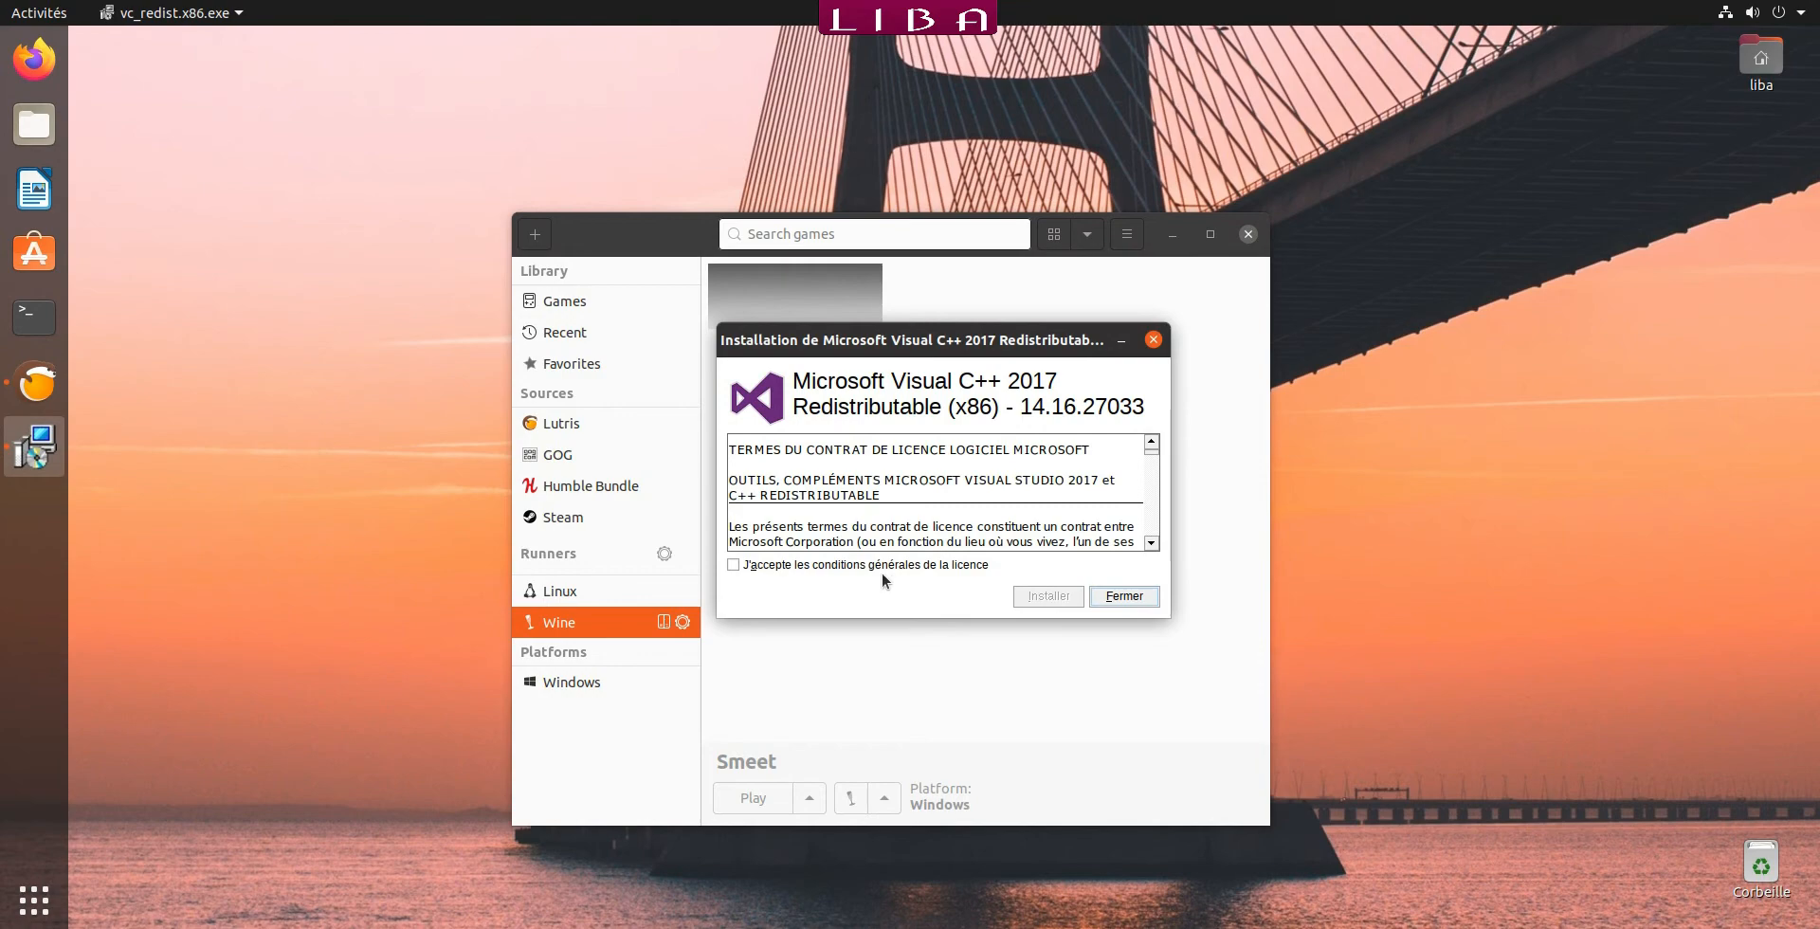
Accept the licence and install the Visual C++ 2017 Redistributable (x86), dismiss the remaining Winetricks messages and close Lutris.
click(734, 565)
click(1021, 597)
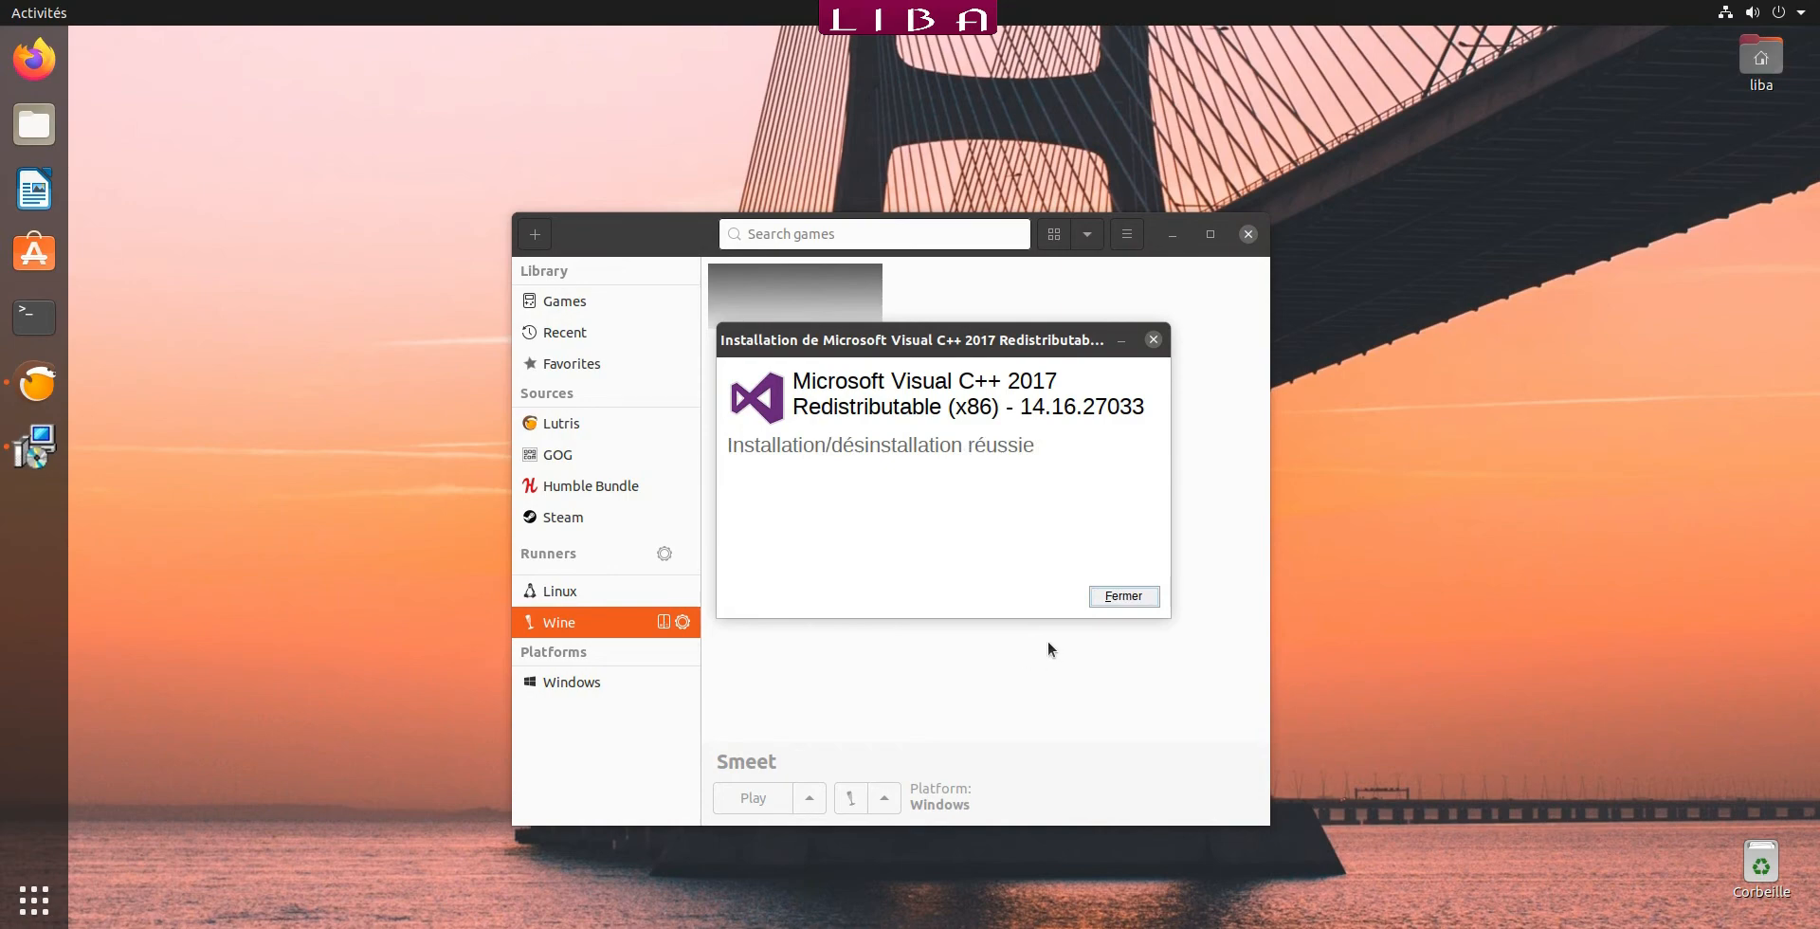
click(1121, 597)
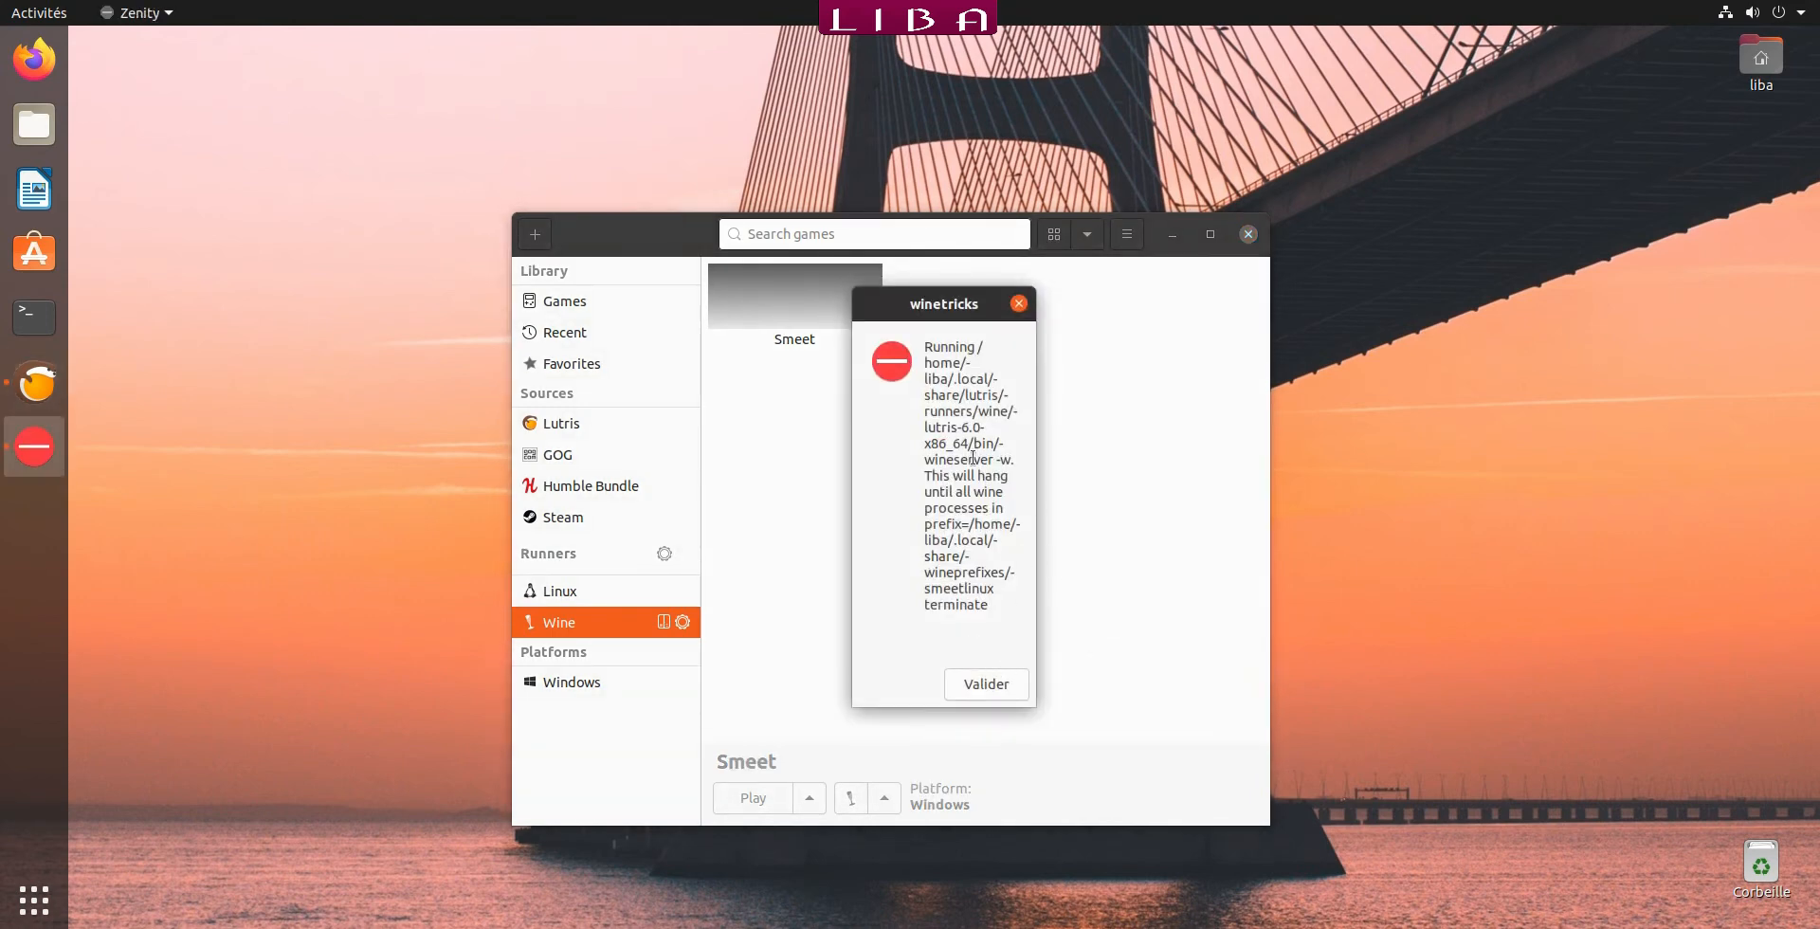
click(1002, 694)
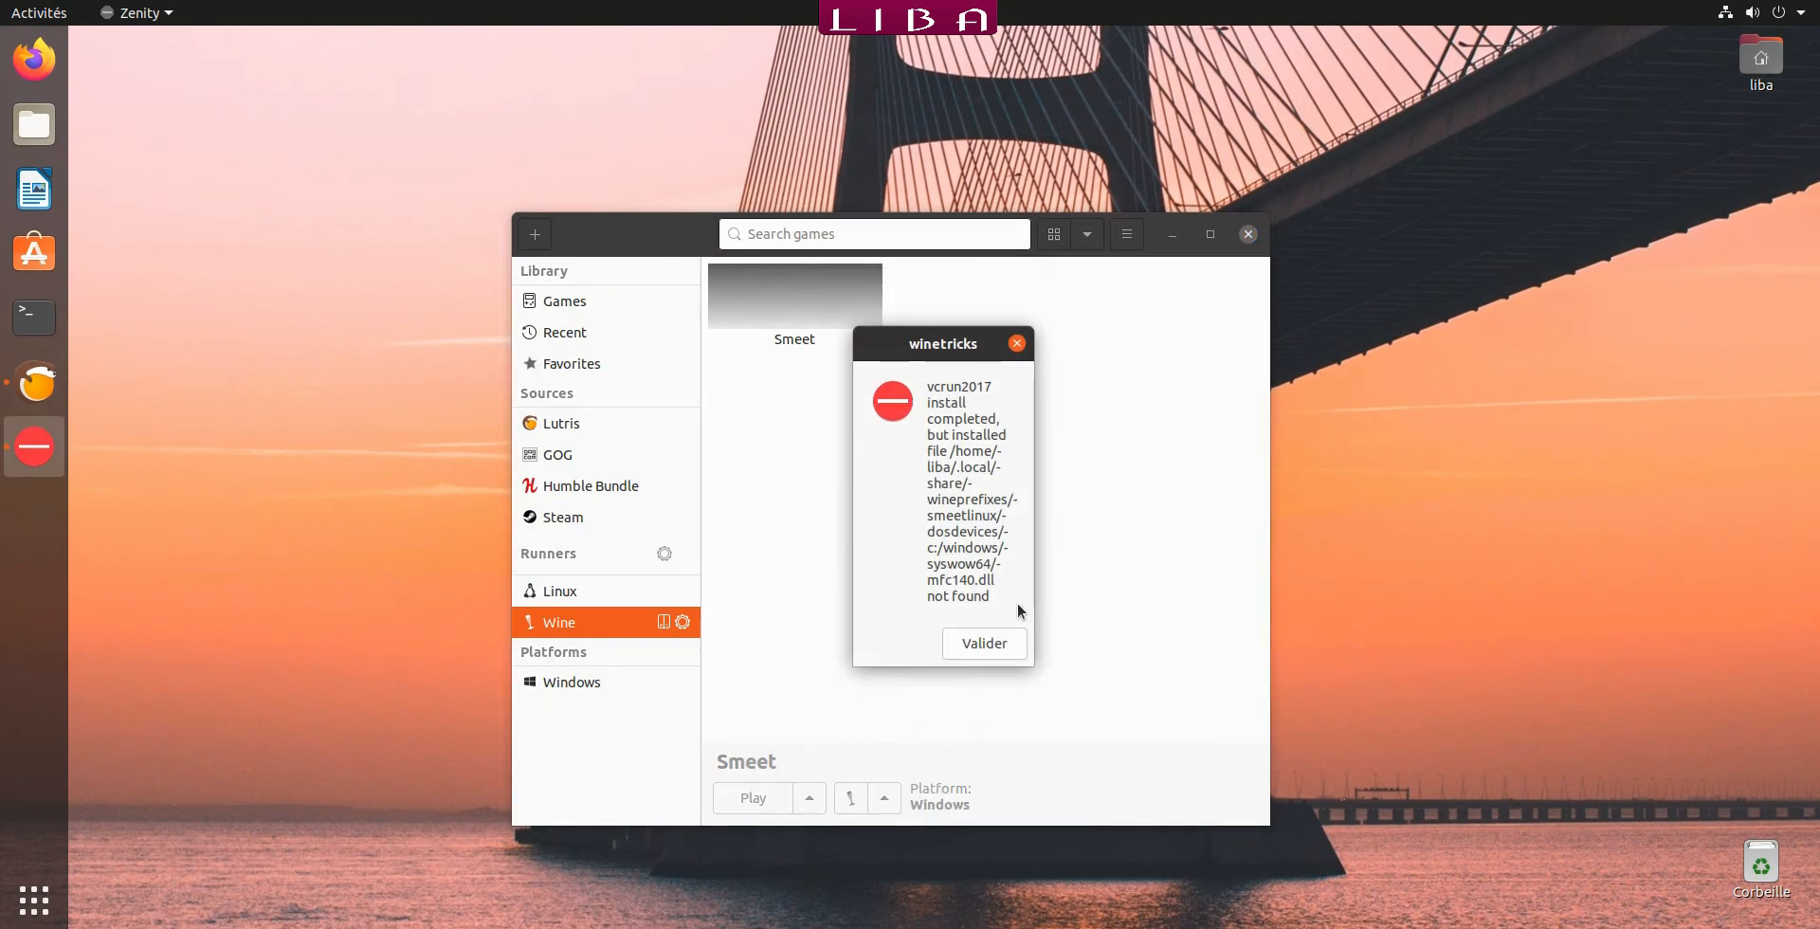
click(1003, 643)
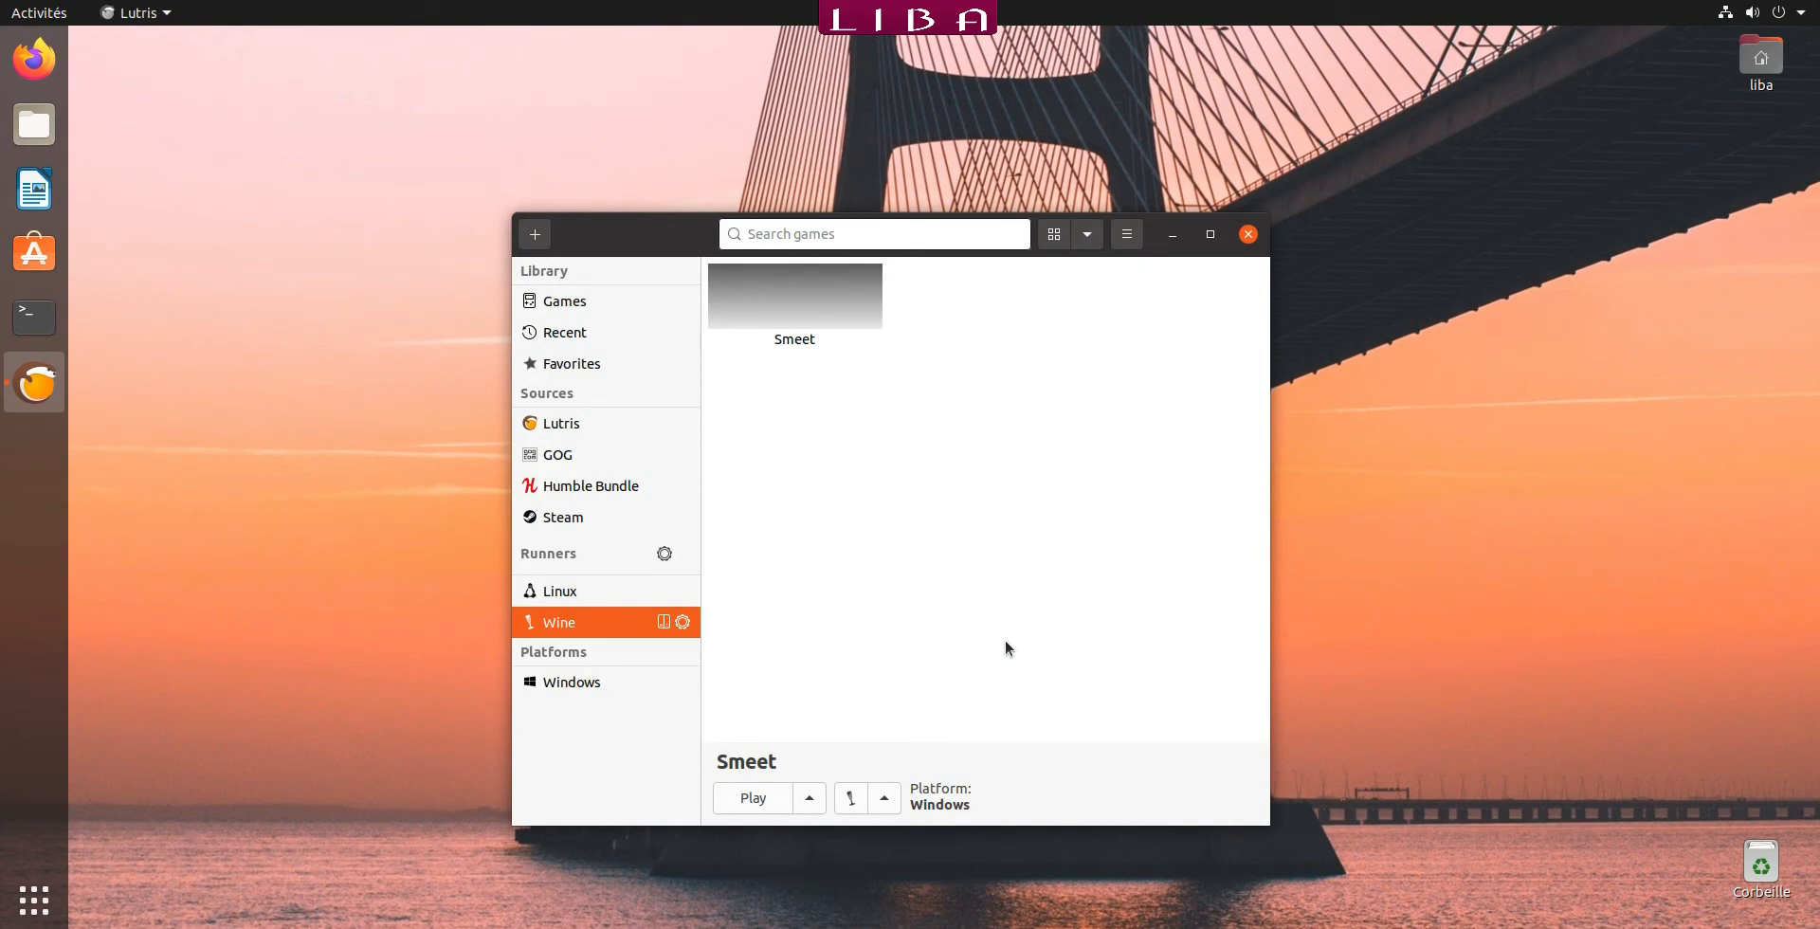
click(1248, 234)
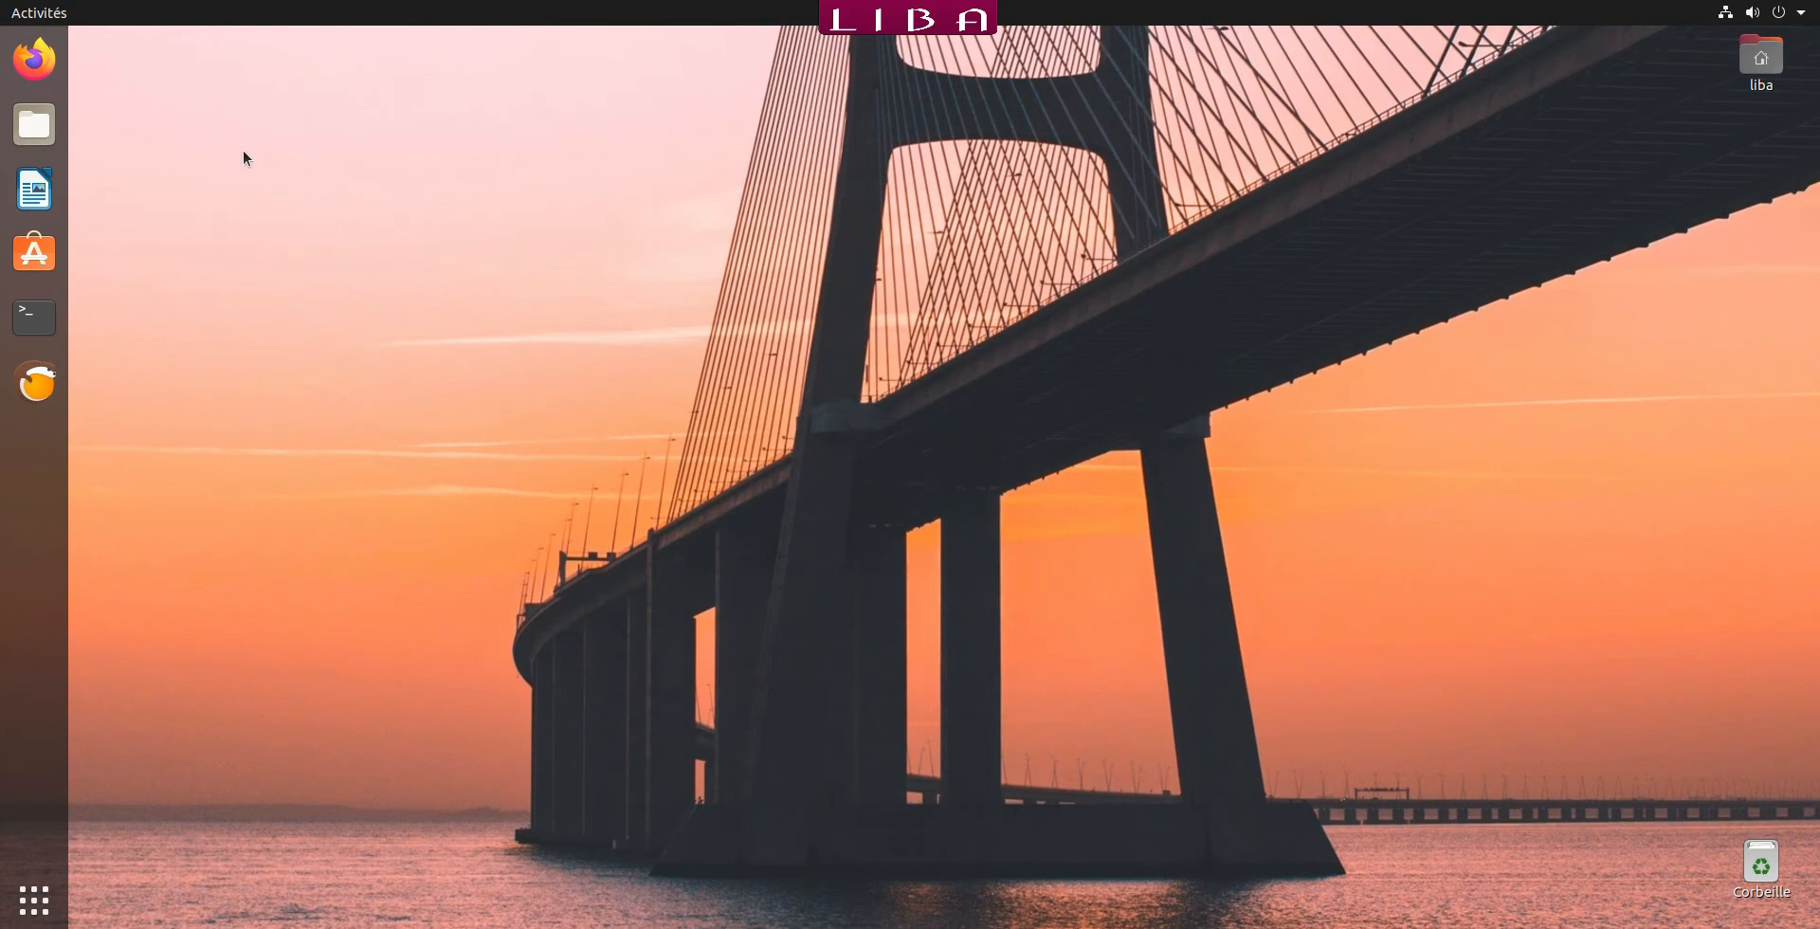
Enable the display of hidden files for the home folder in the file manager, then close it.
click(31, 128)
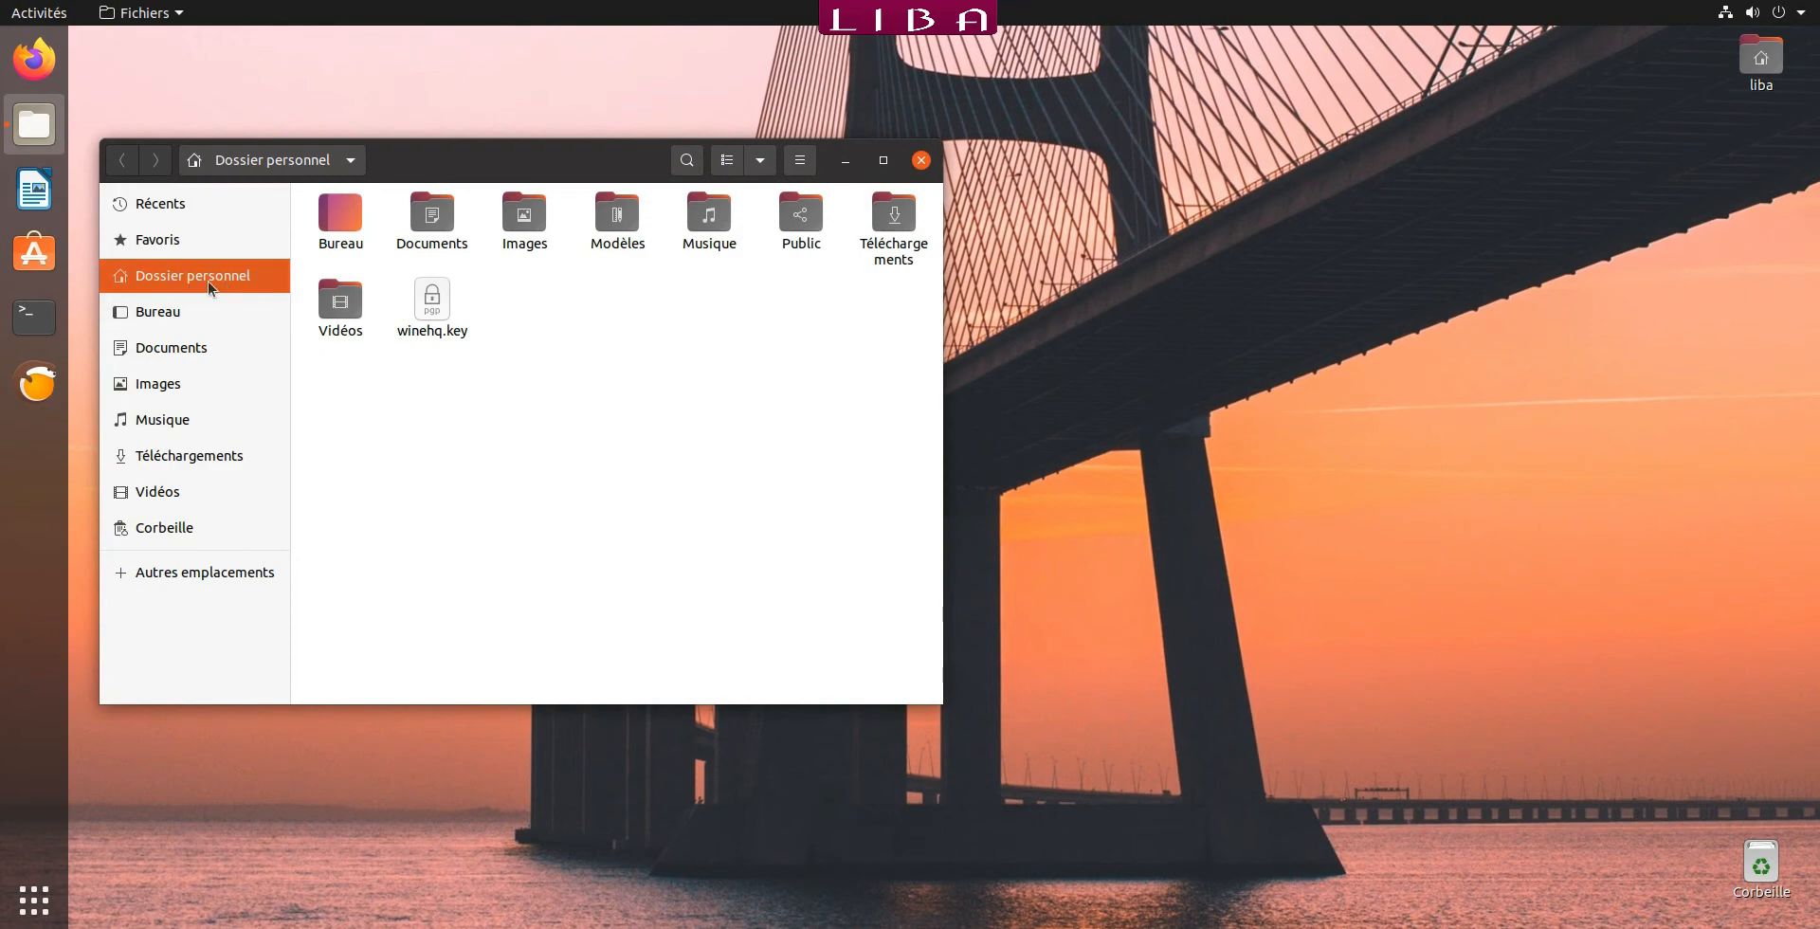
click(801, 161)
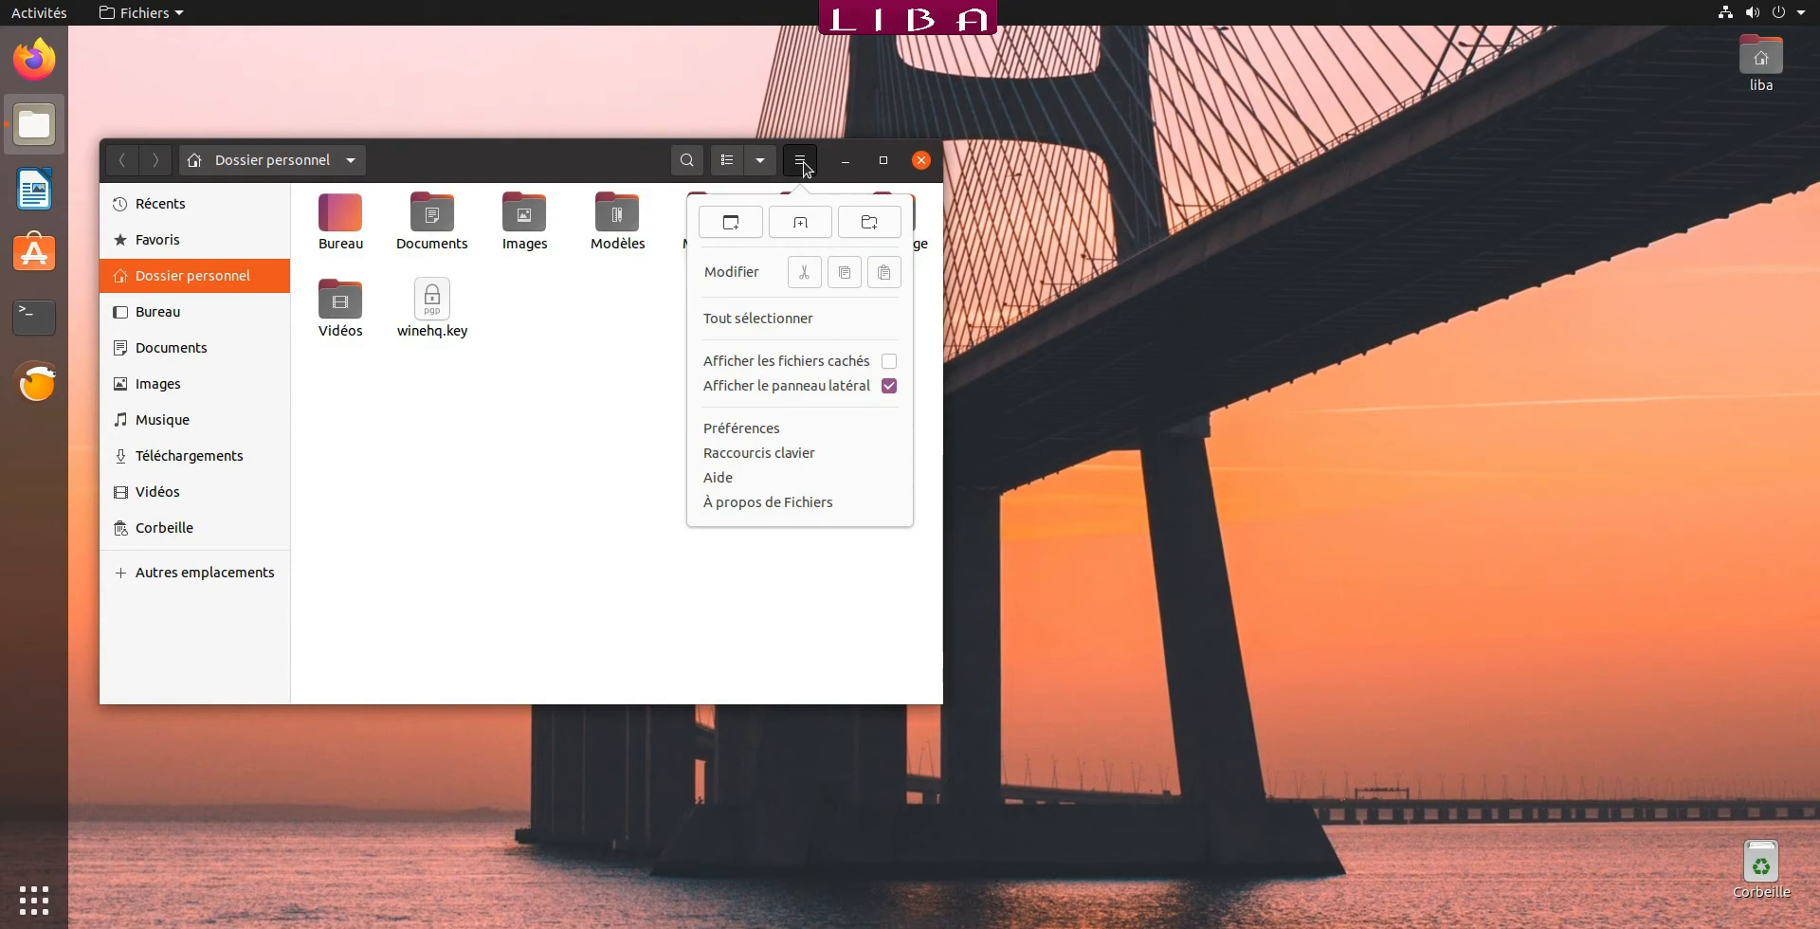
click(888, 361)
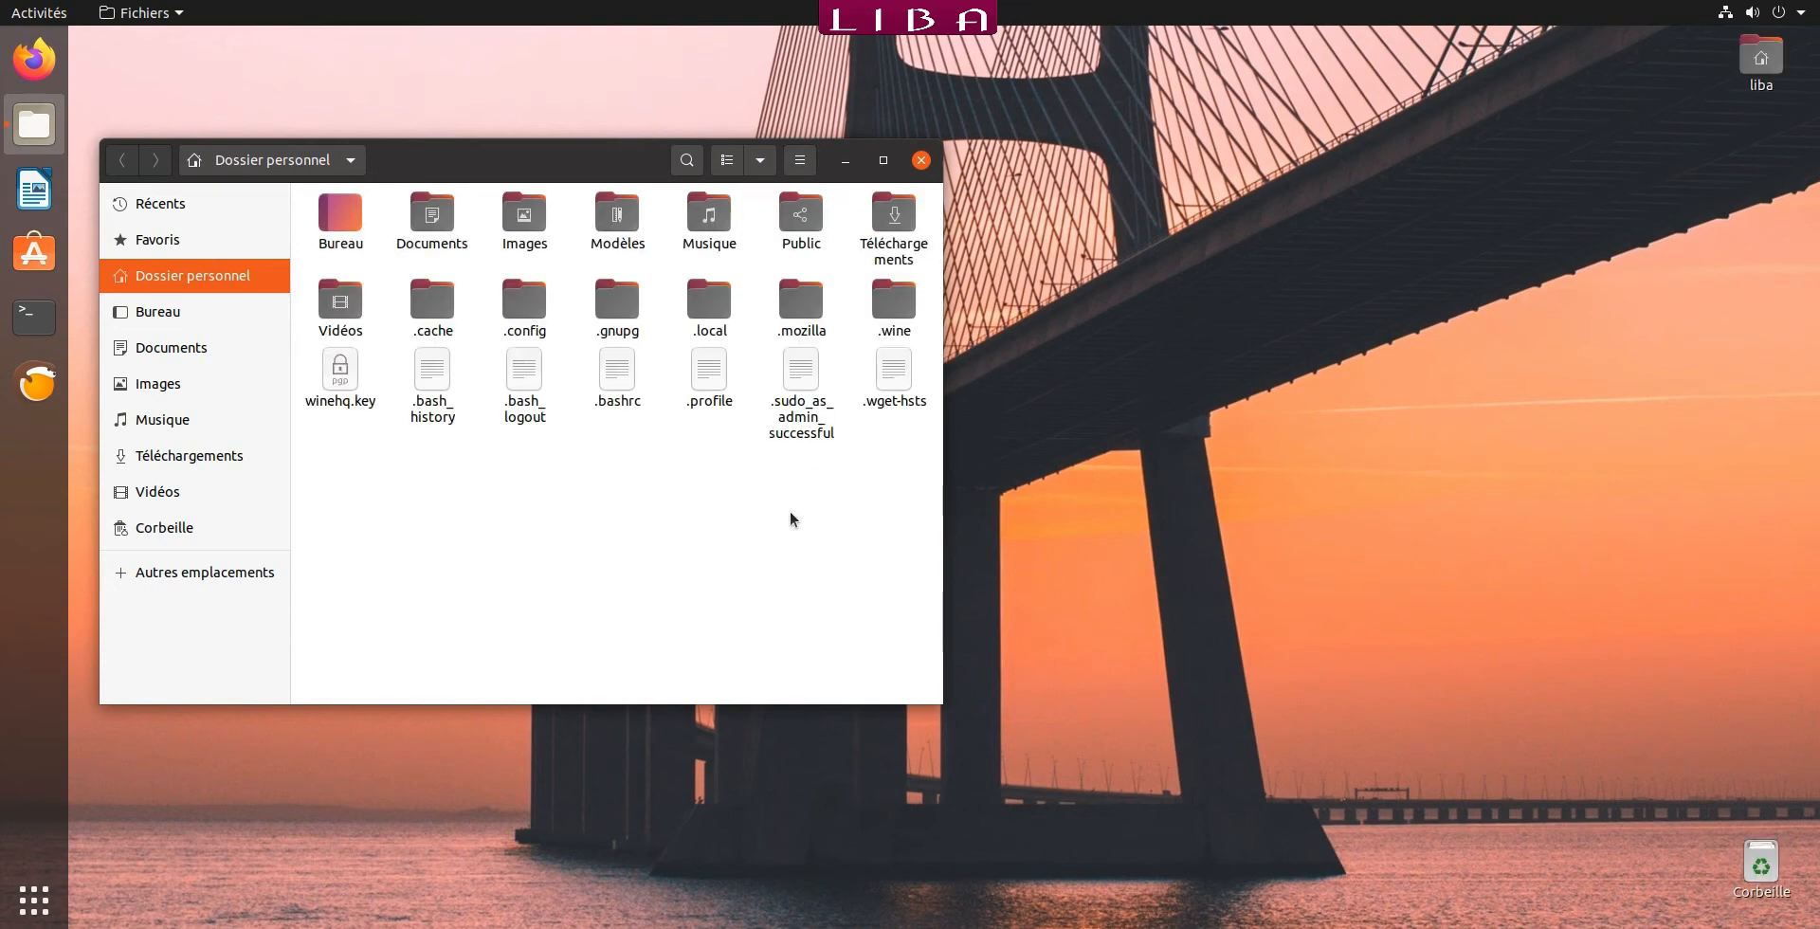
click(920, 159)
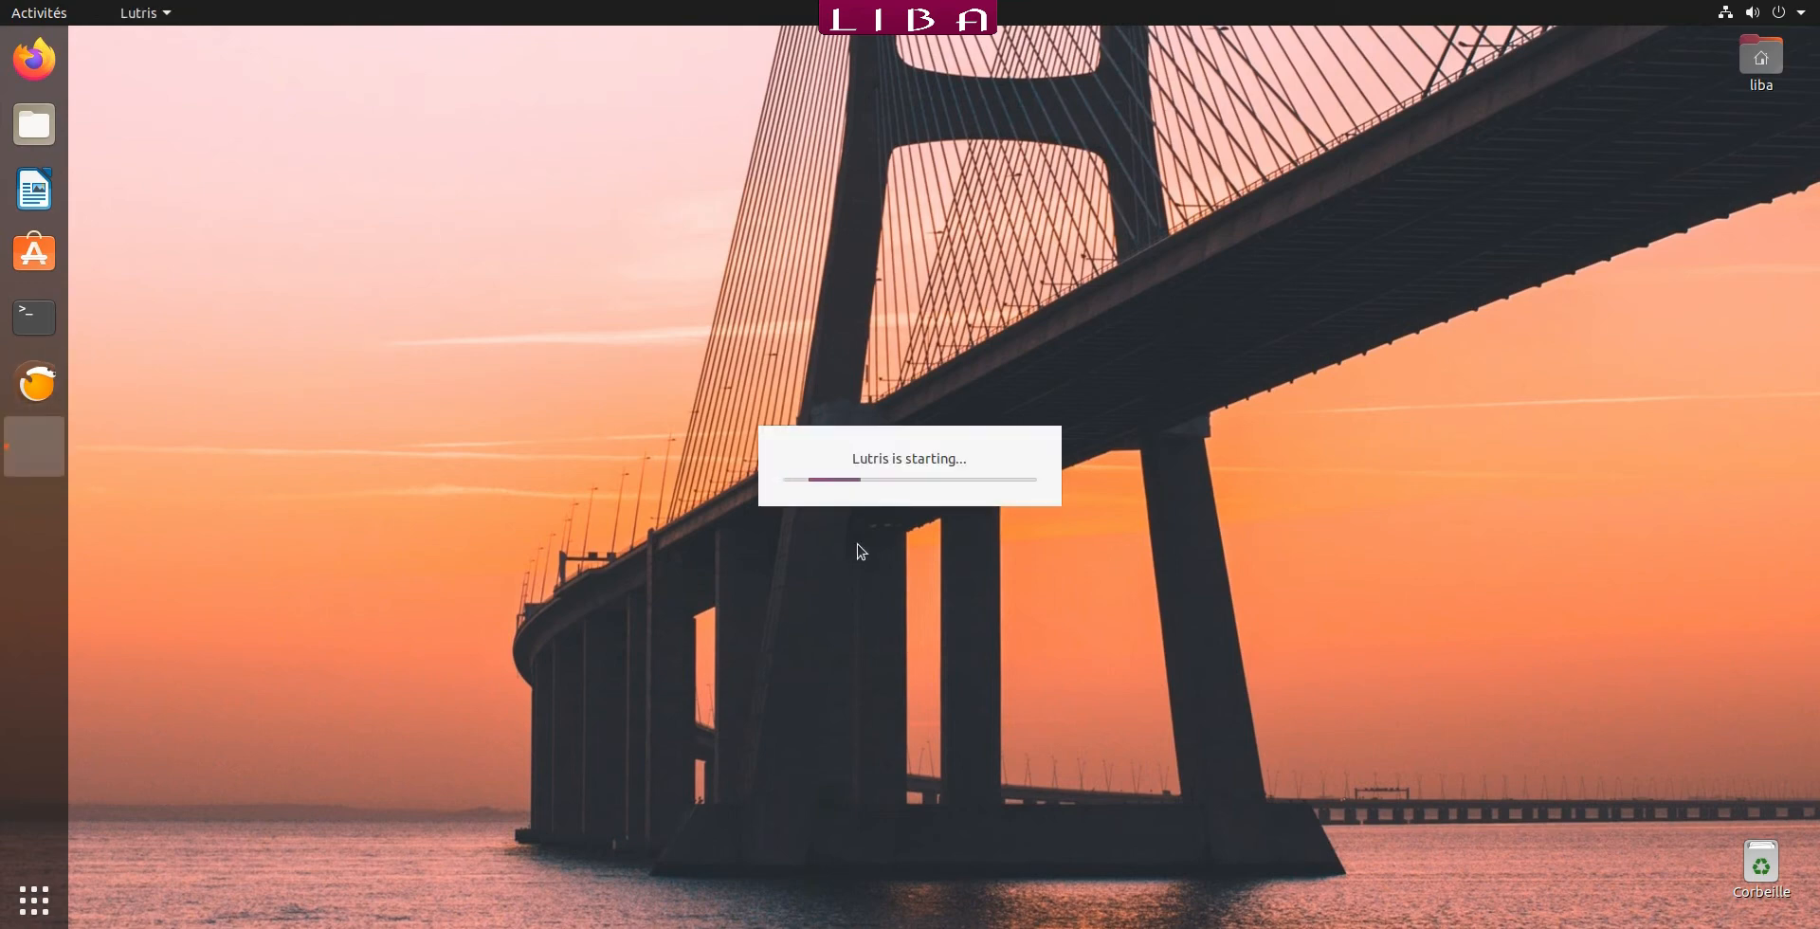
Reopen Lutris and open the game options in Smeet's configuration.
click(793, 308)
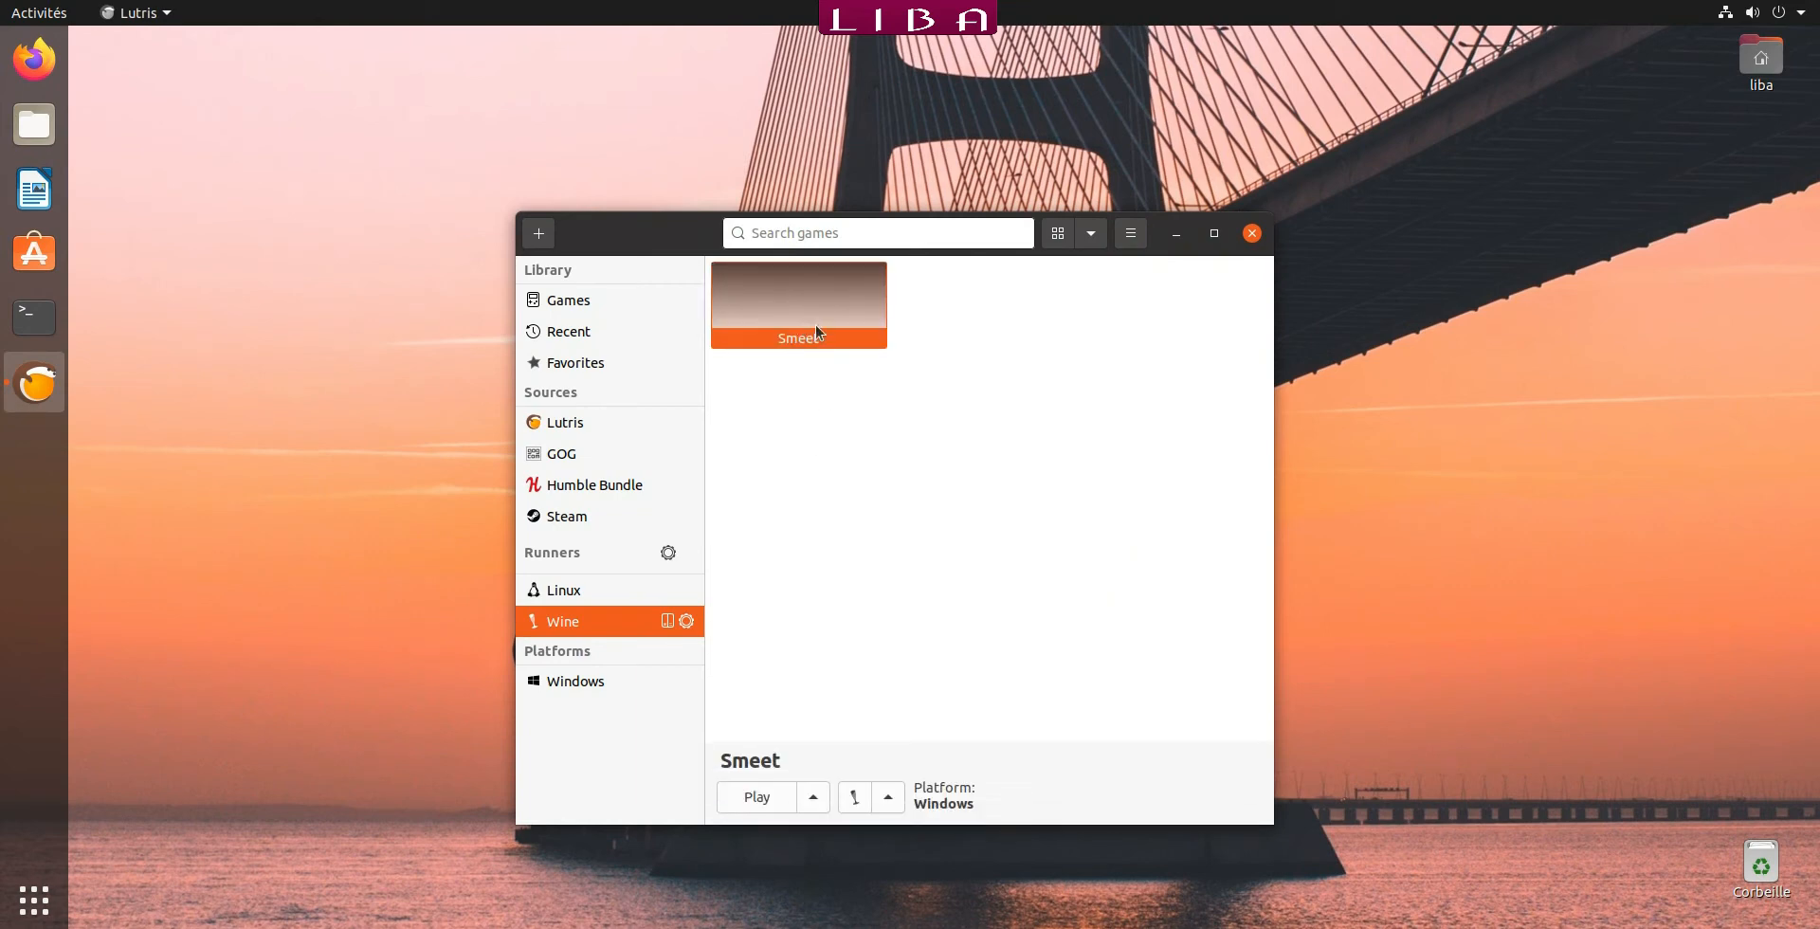
right_click(815, 304)
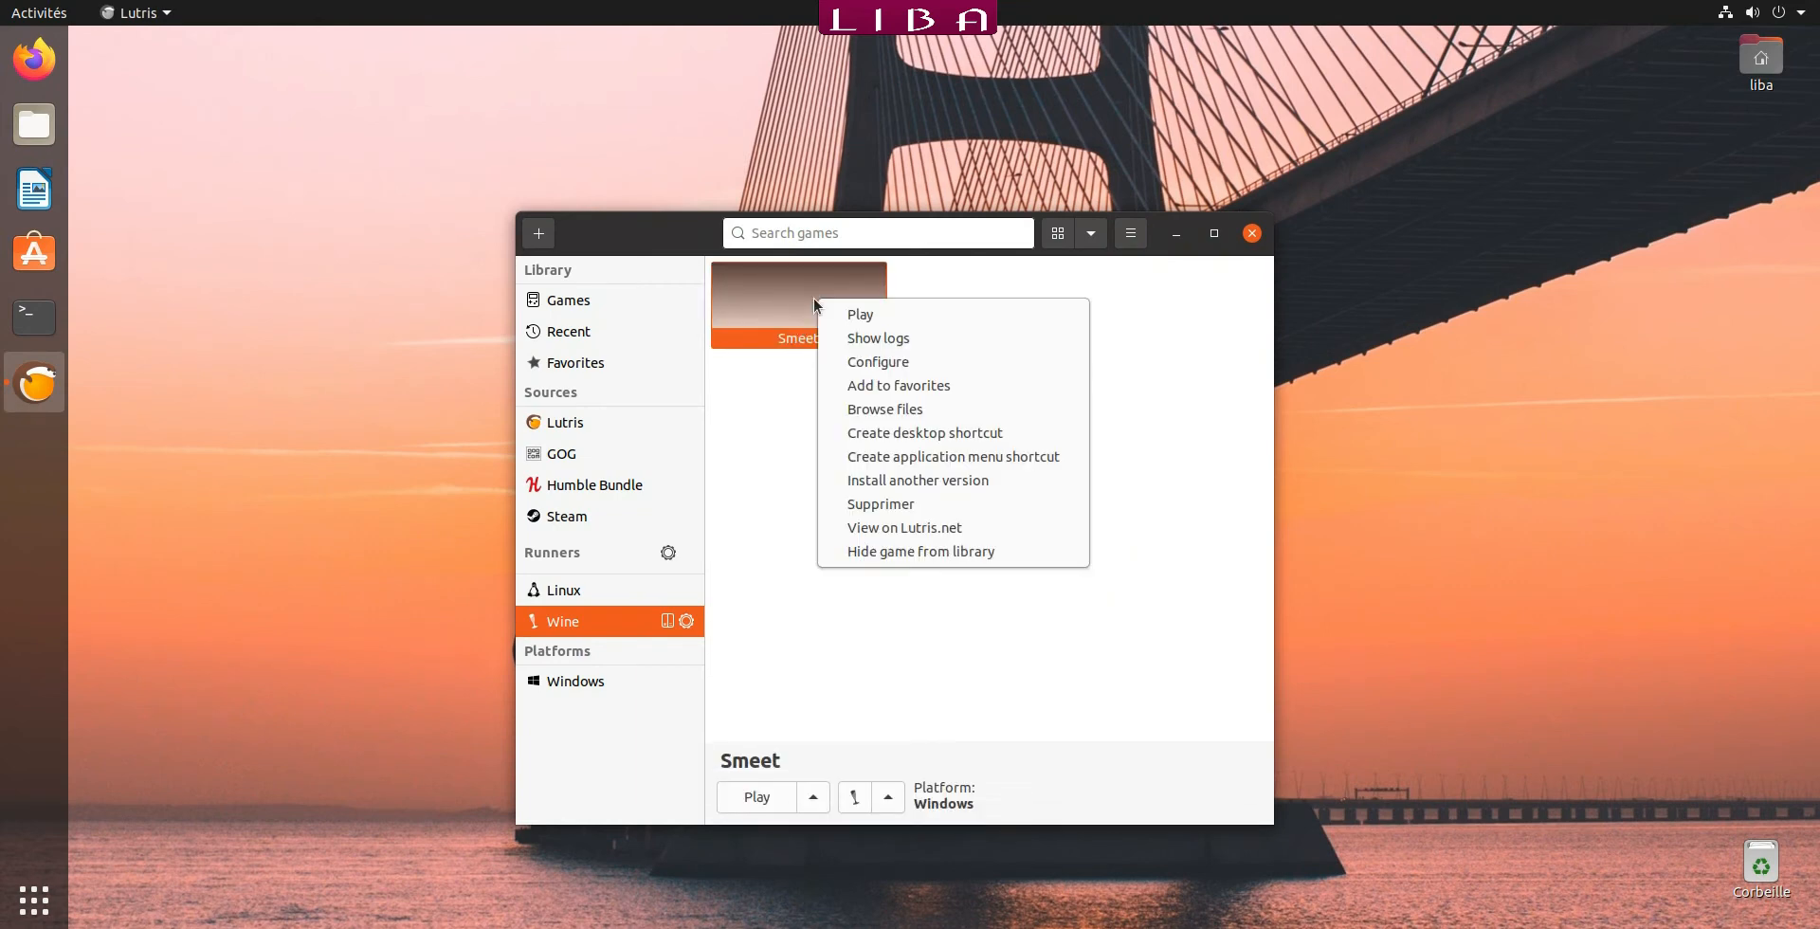
click(844, 360)
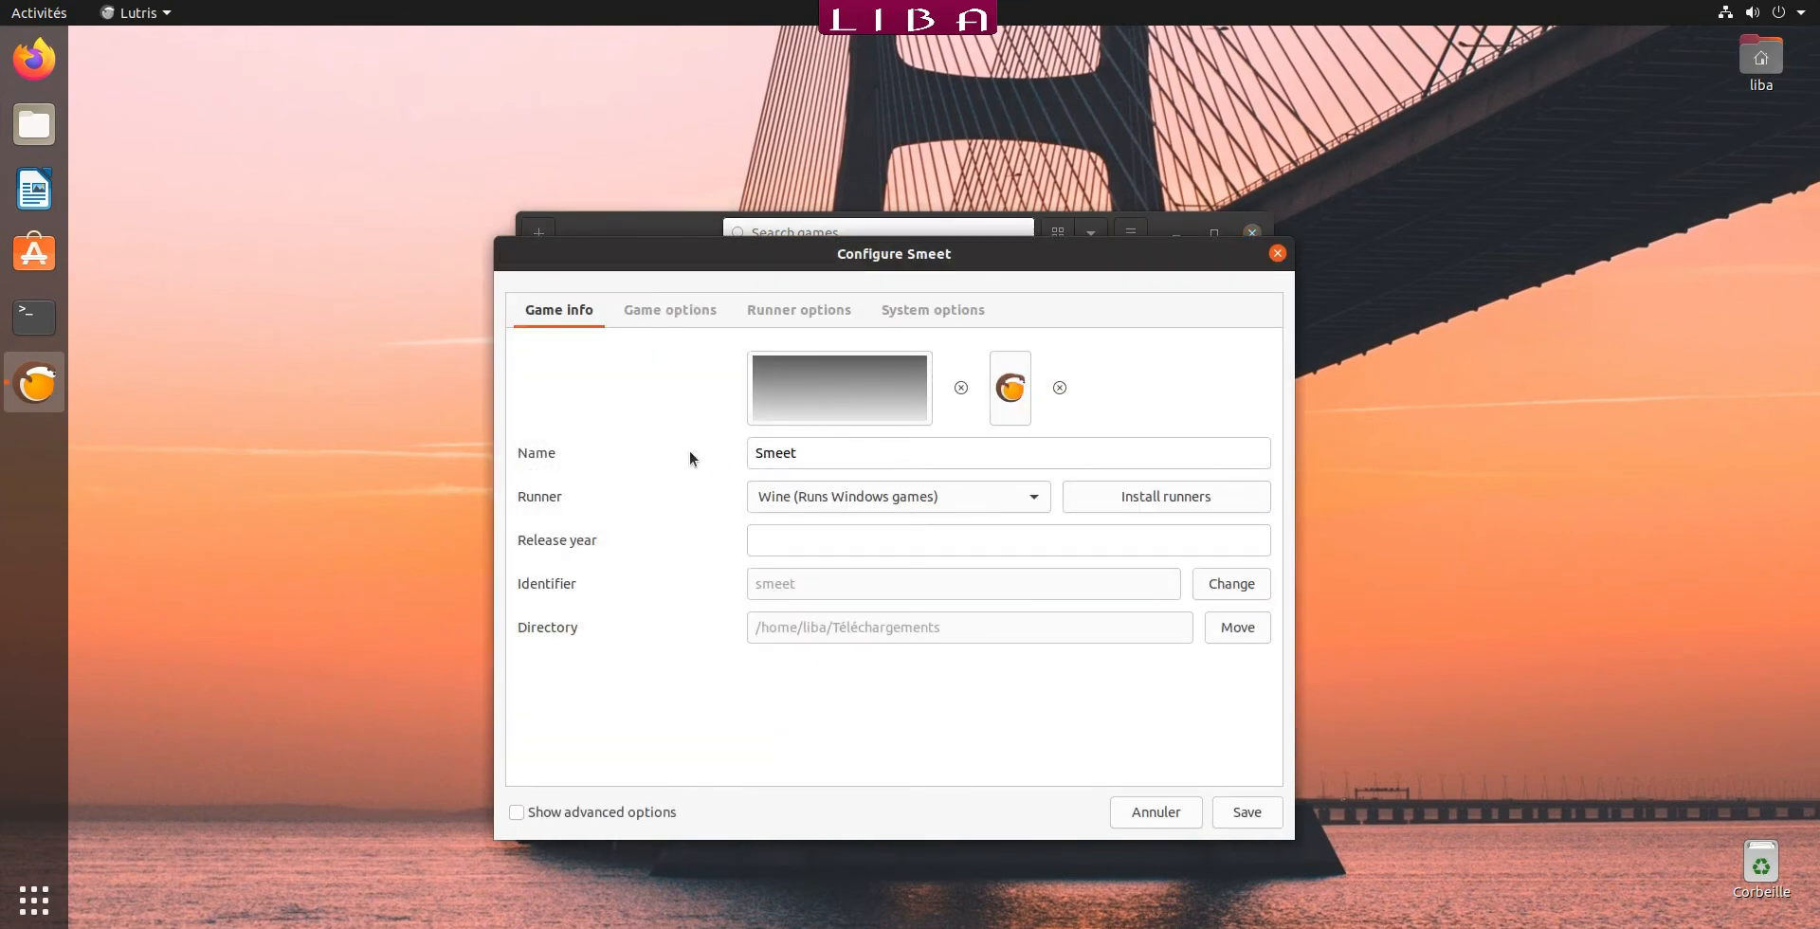
click(656, 317)
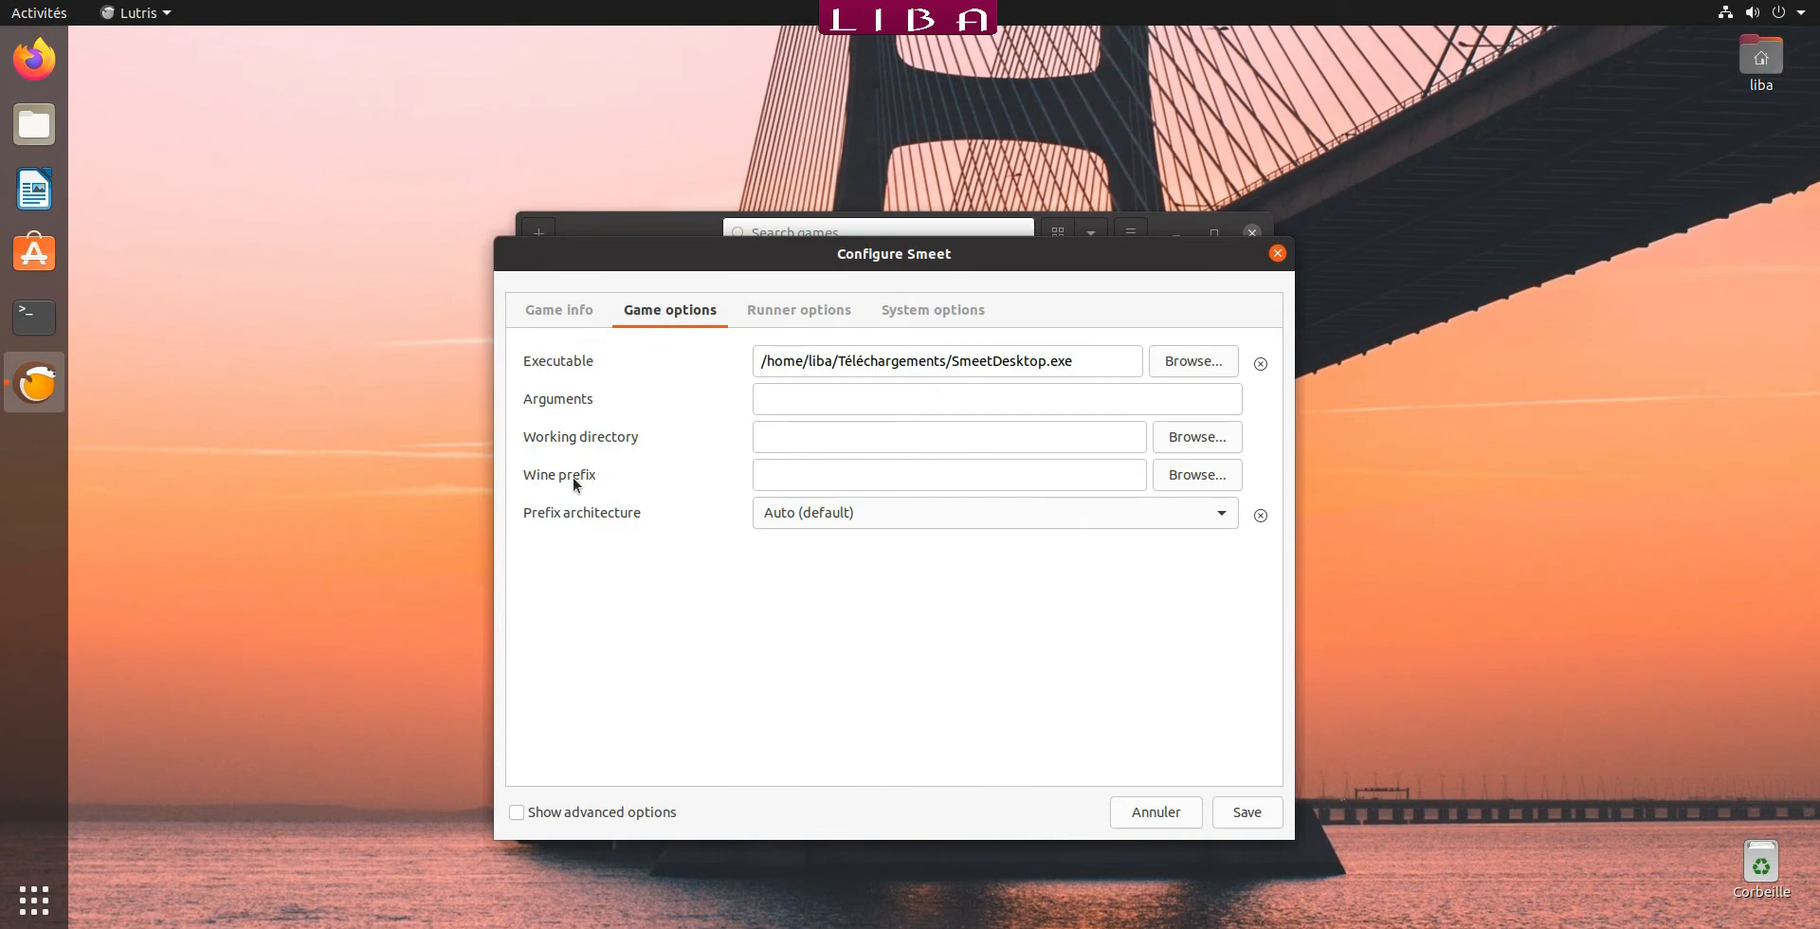
Set Smeet's Wine prefix to the folder ~/.local/share/wineprefixes/smeetlinux and save the configuration.
click(1172, 476)
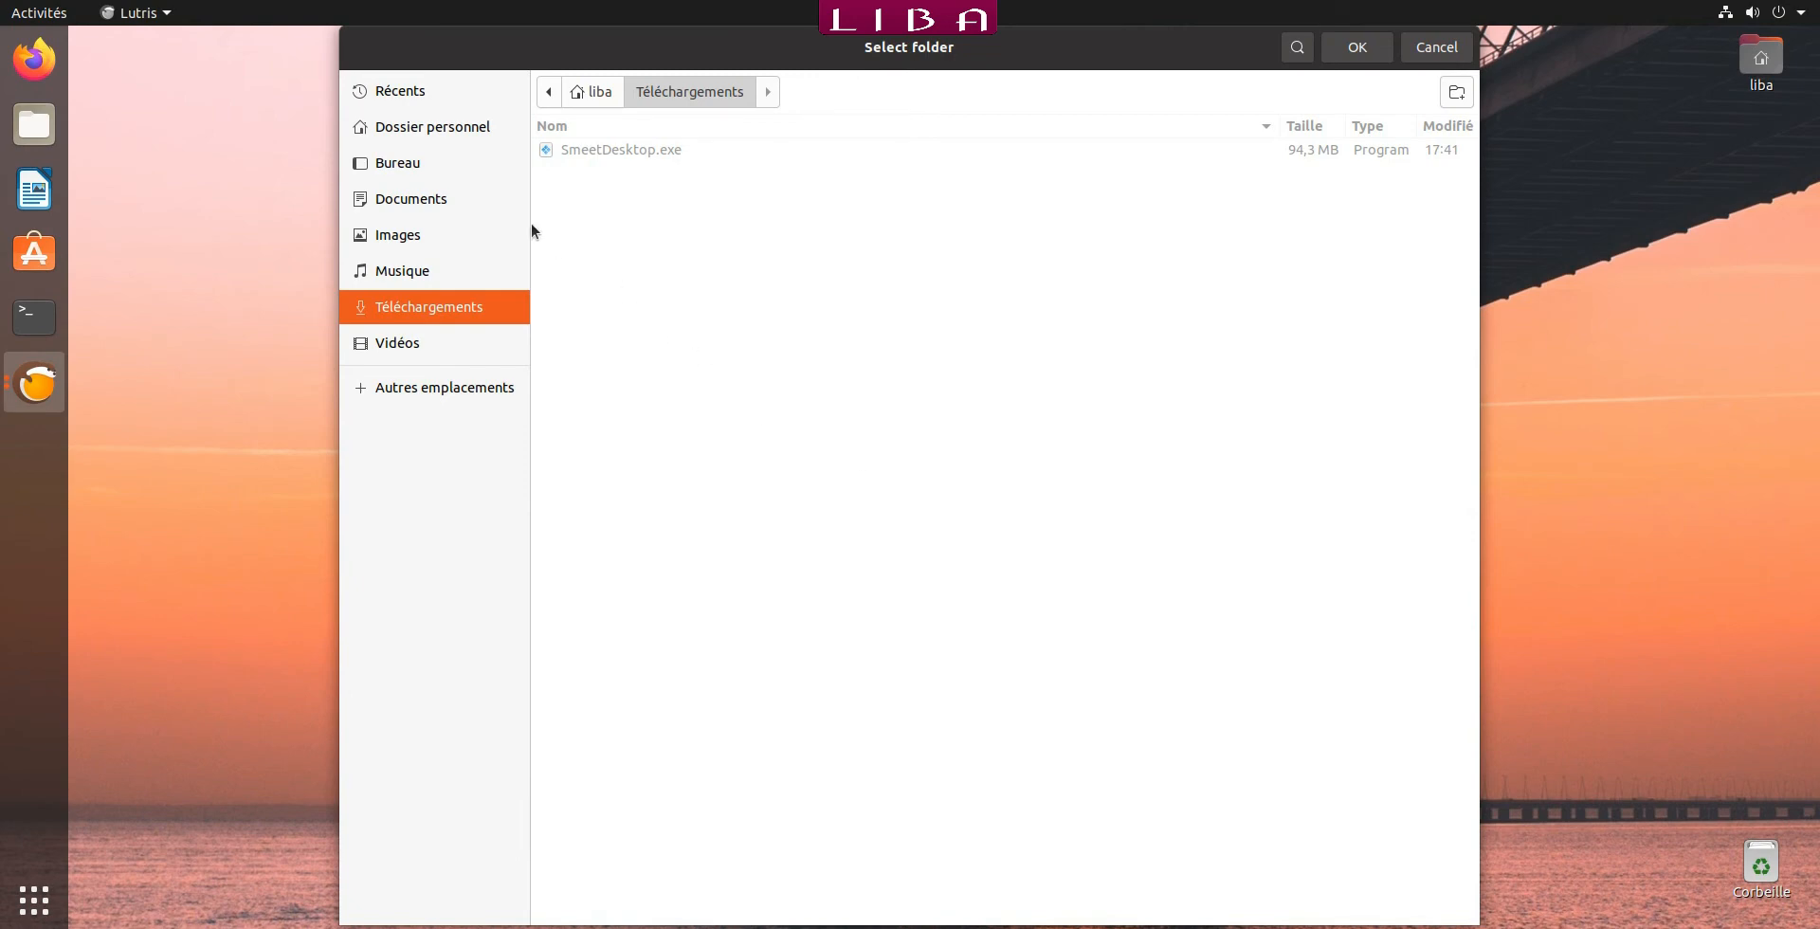
click(447, 139)
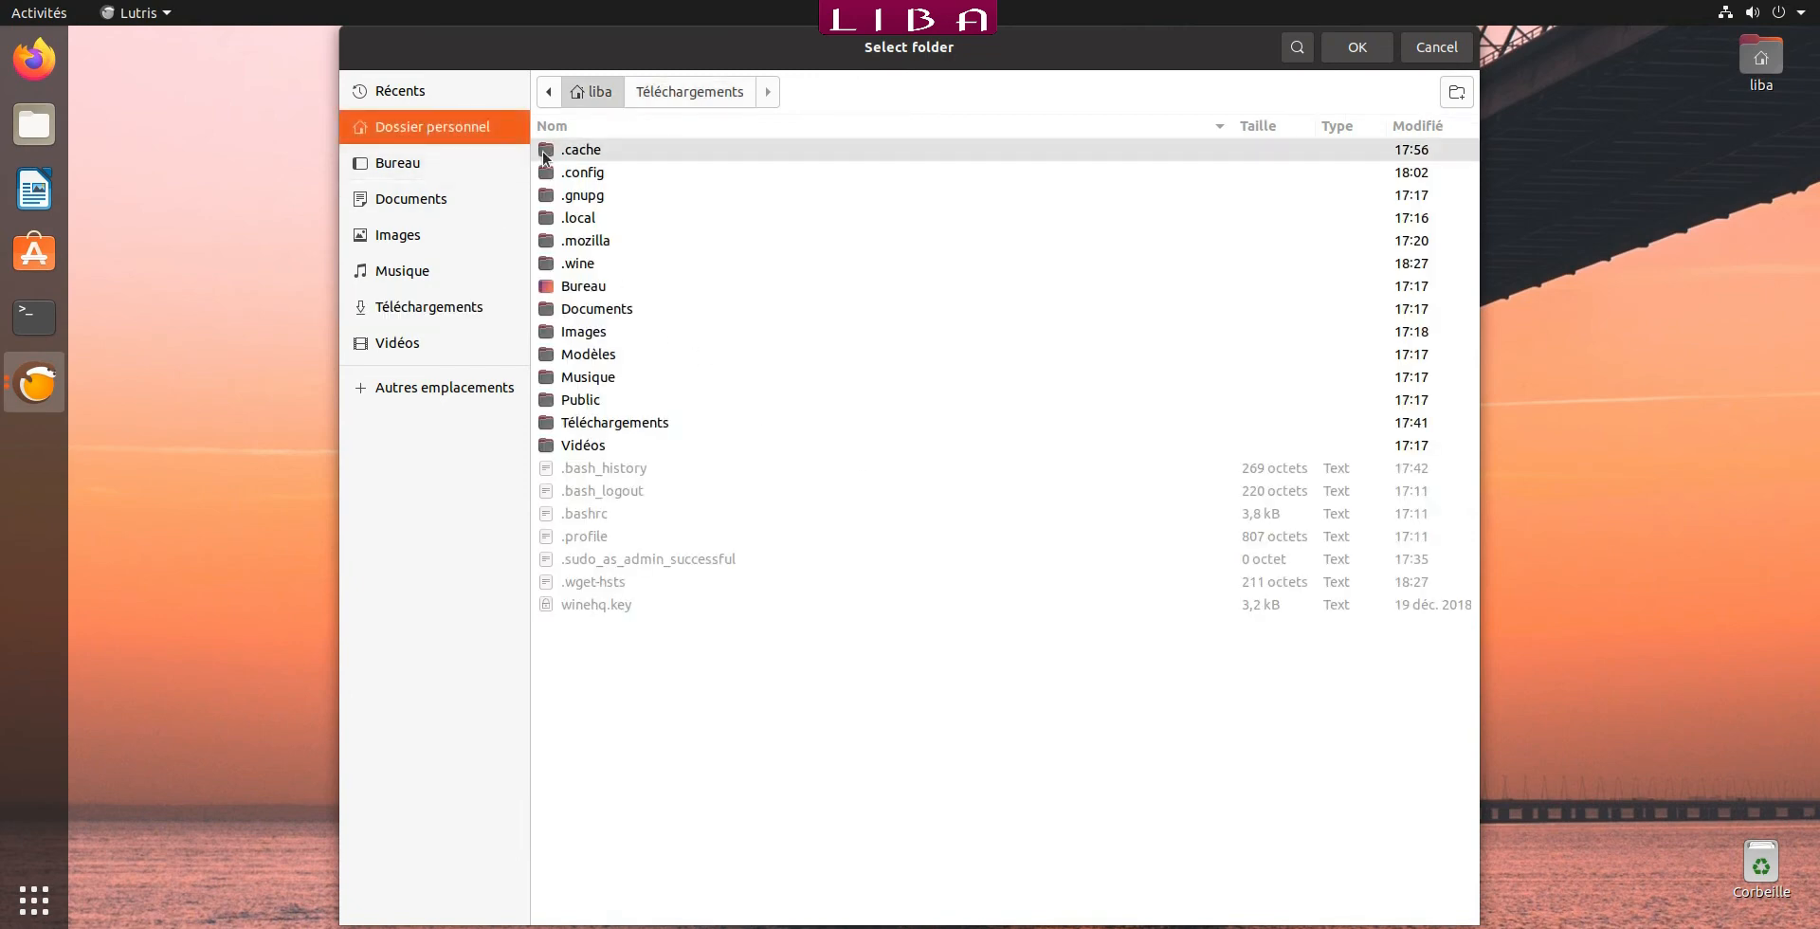
click(607, 217)
double_click(603, 217)
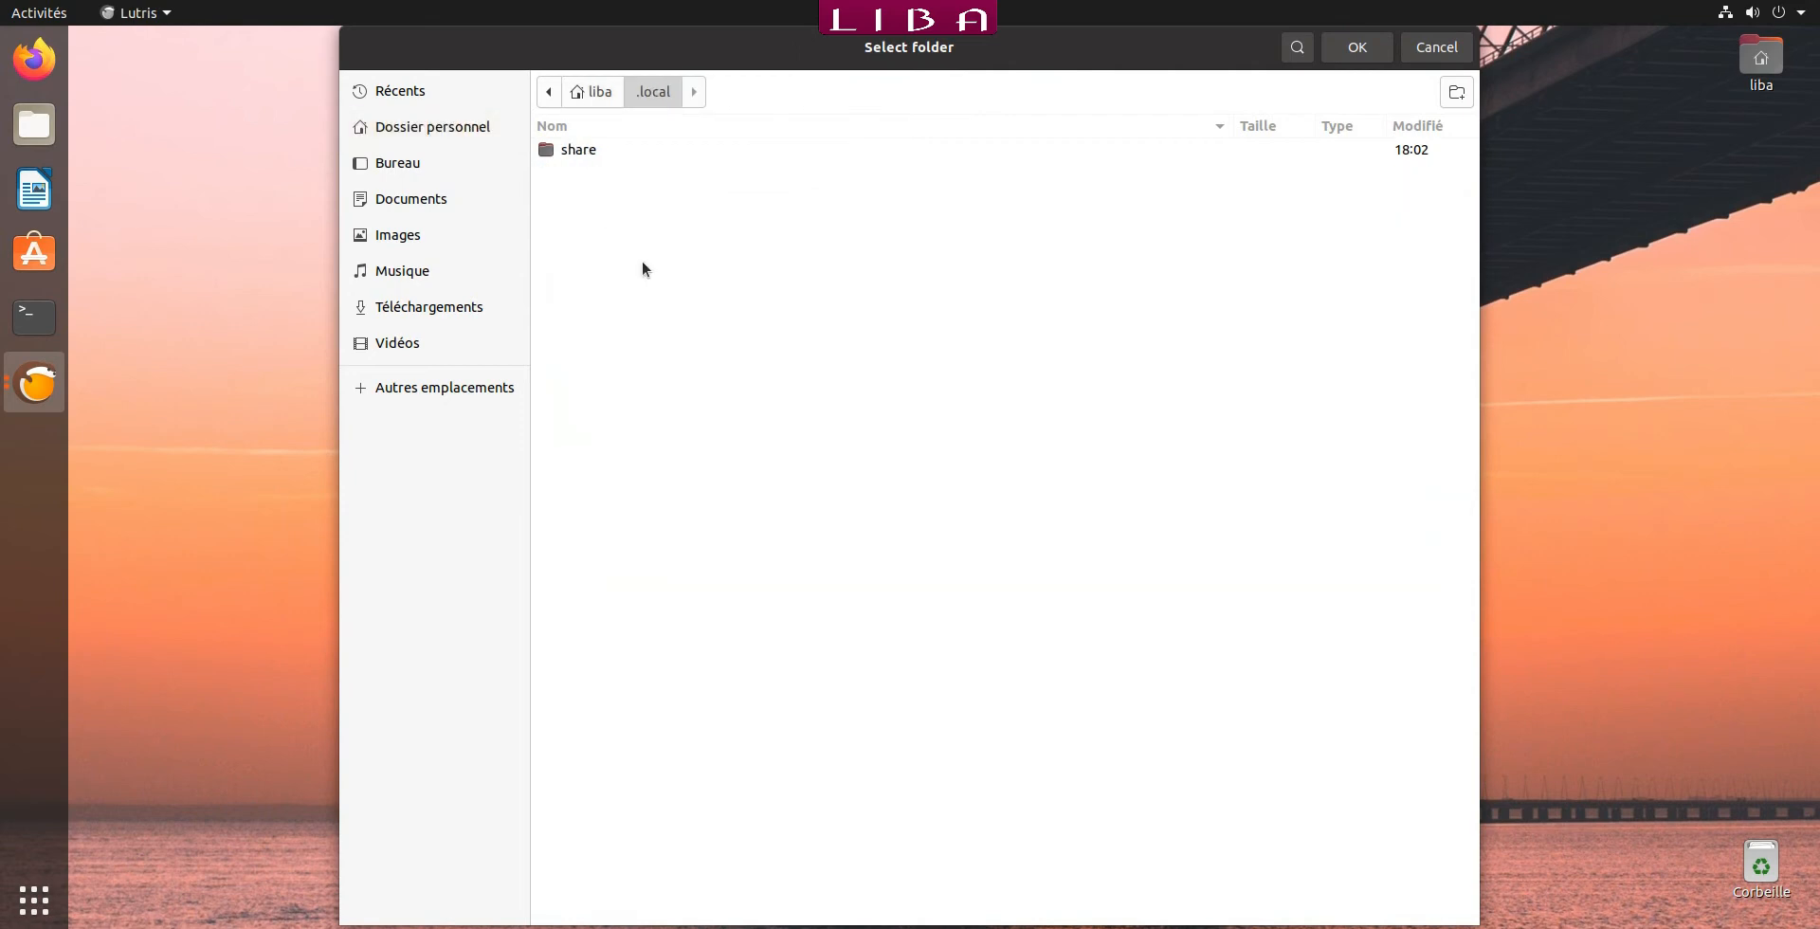
click(584, 151)
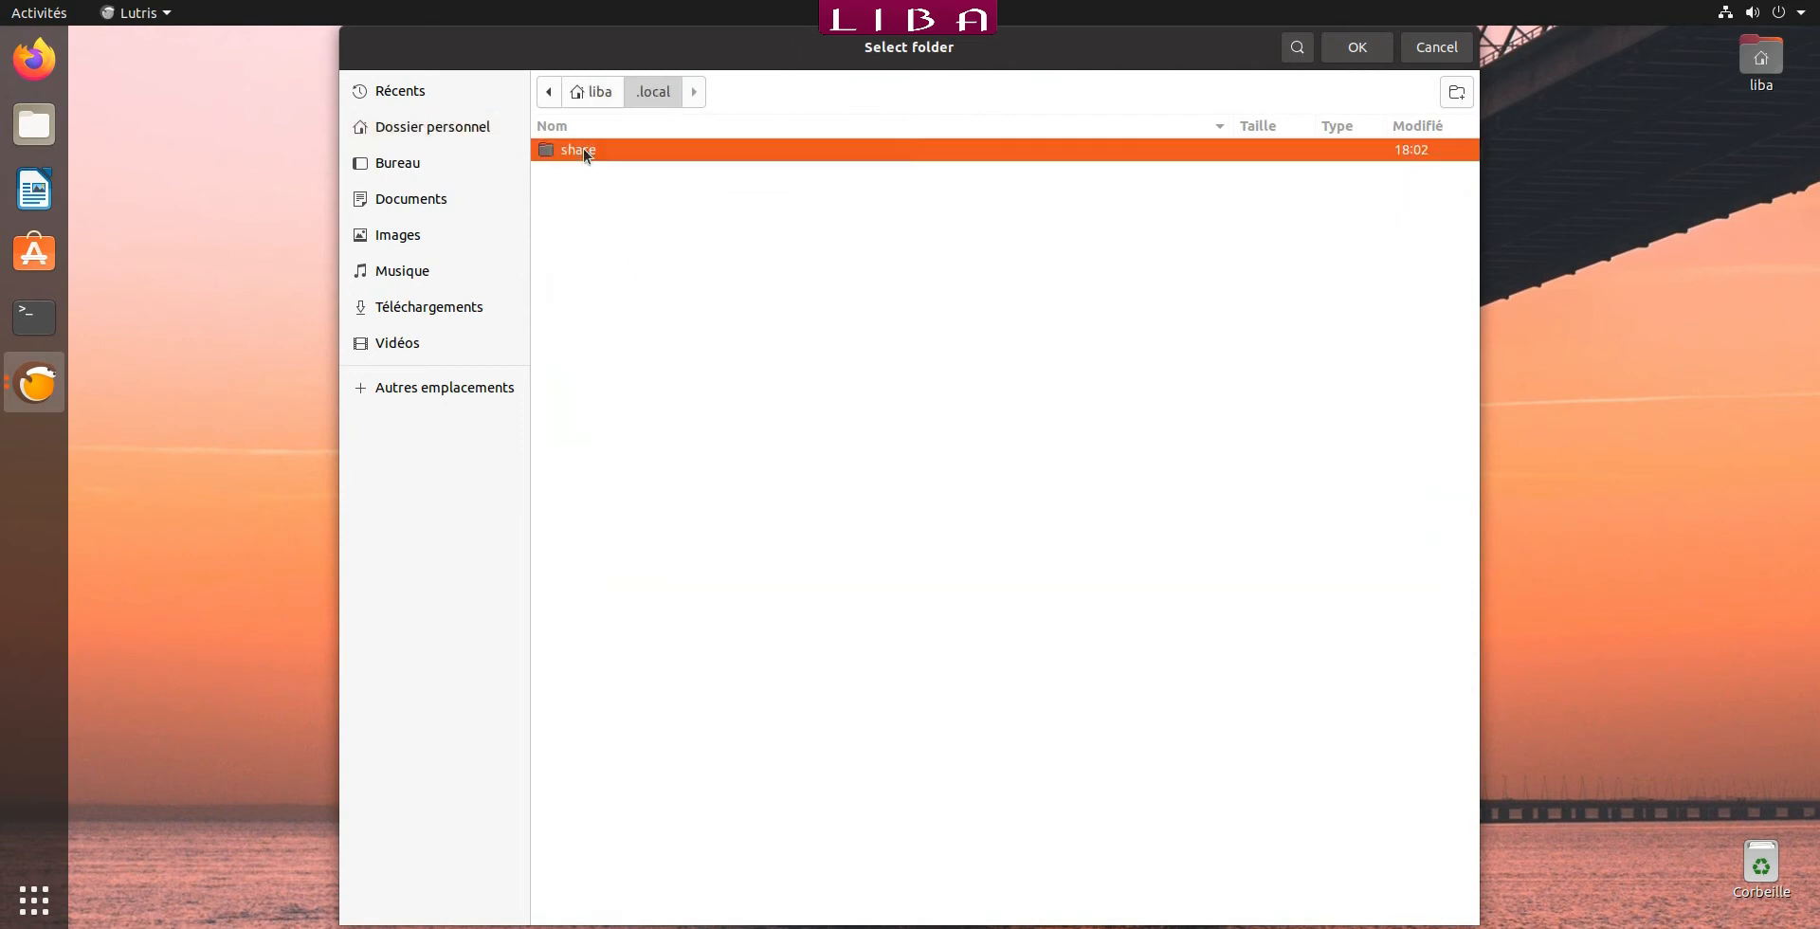
double_click(584, 151)
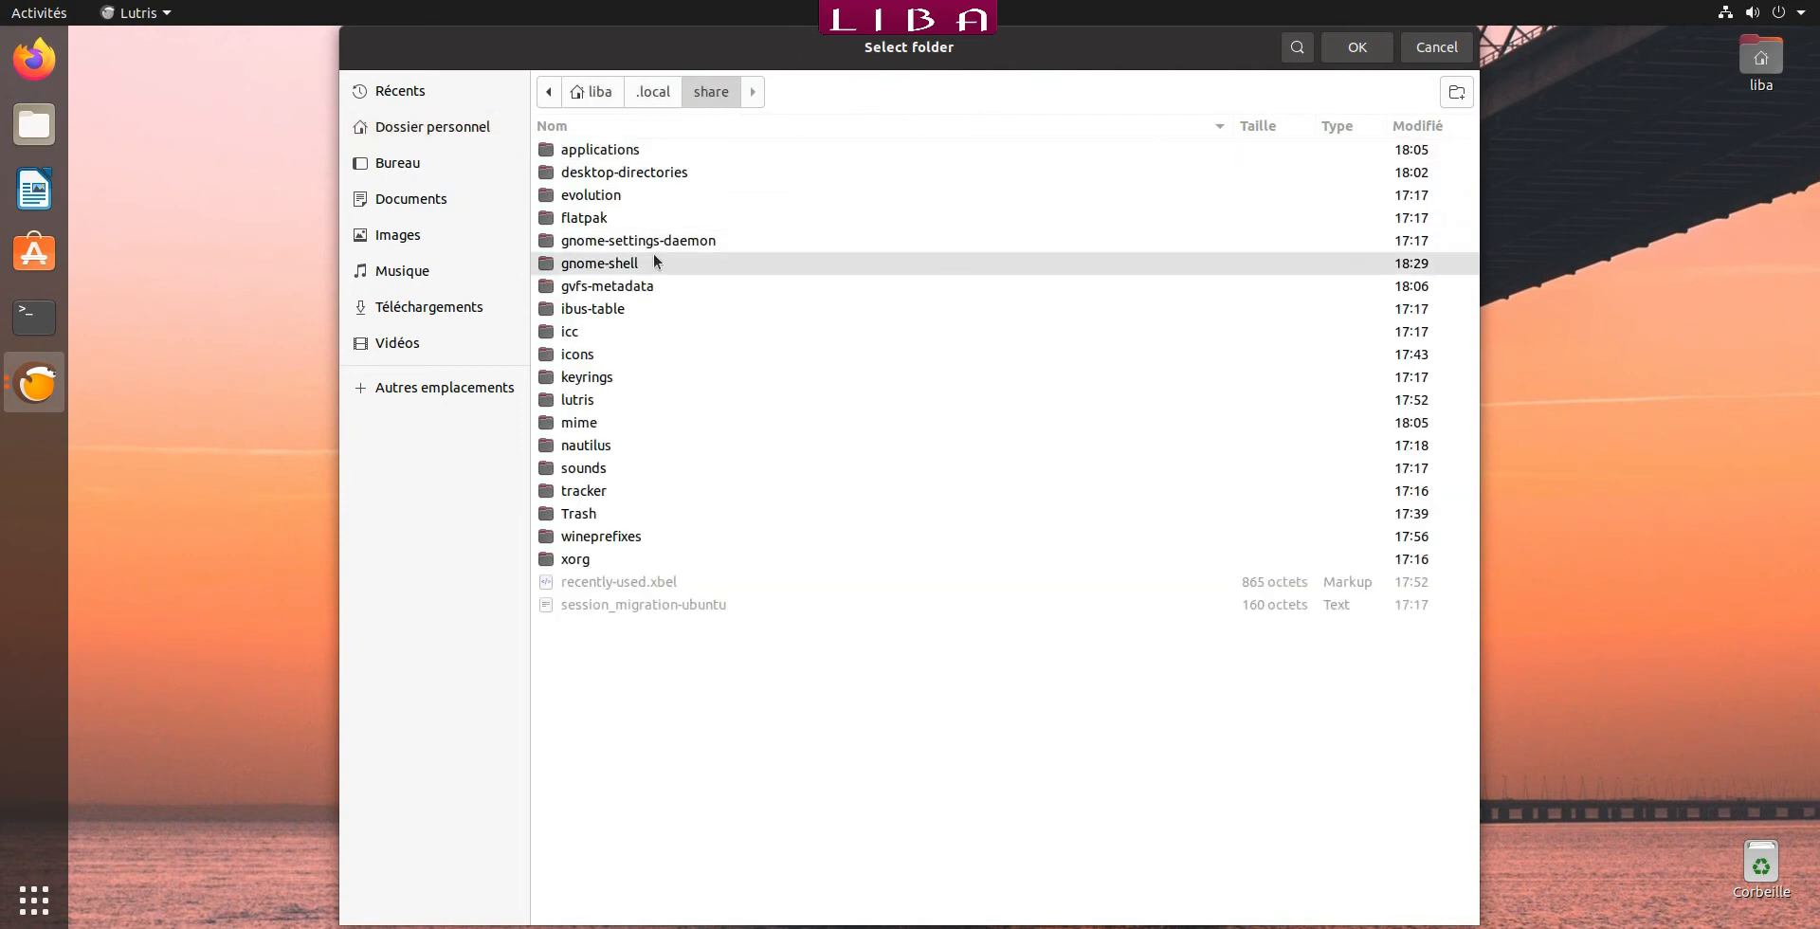
click(667, 533)
double_click(666, 533)
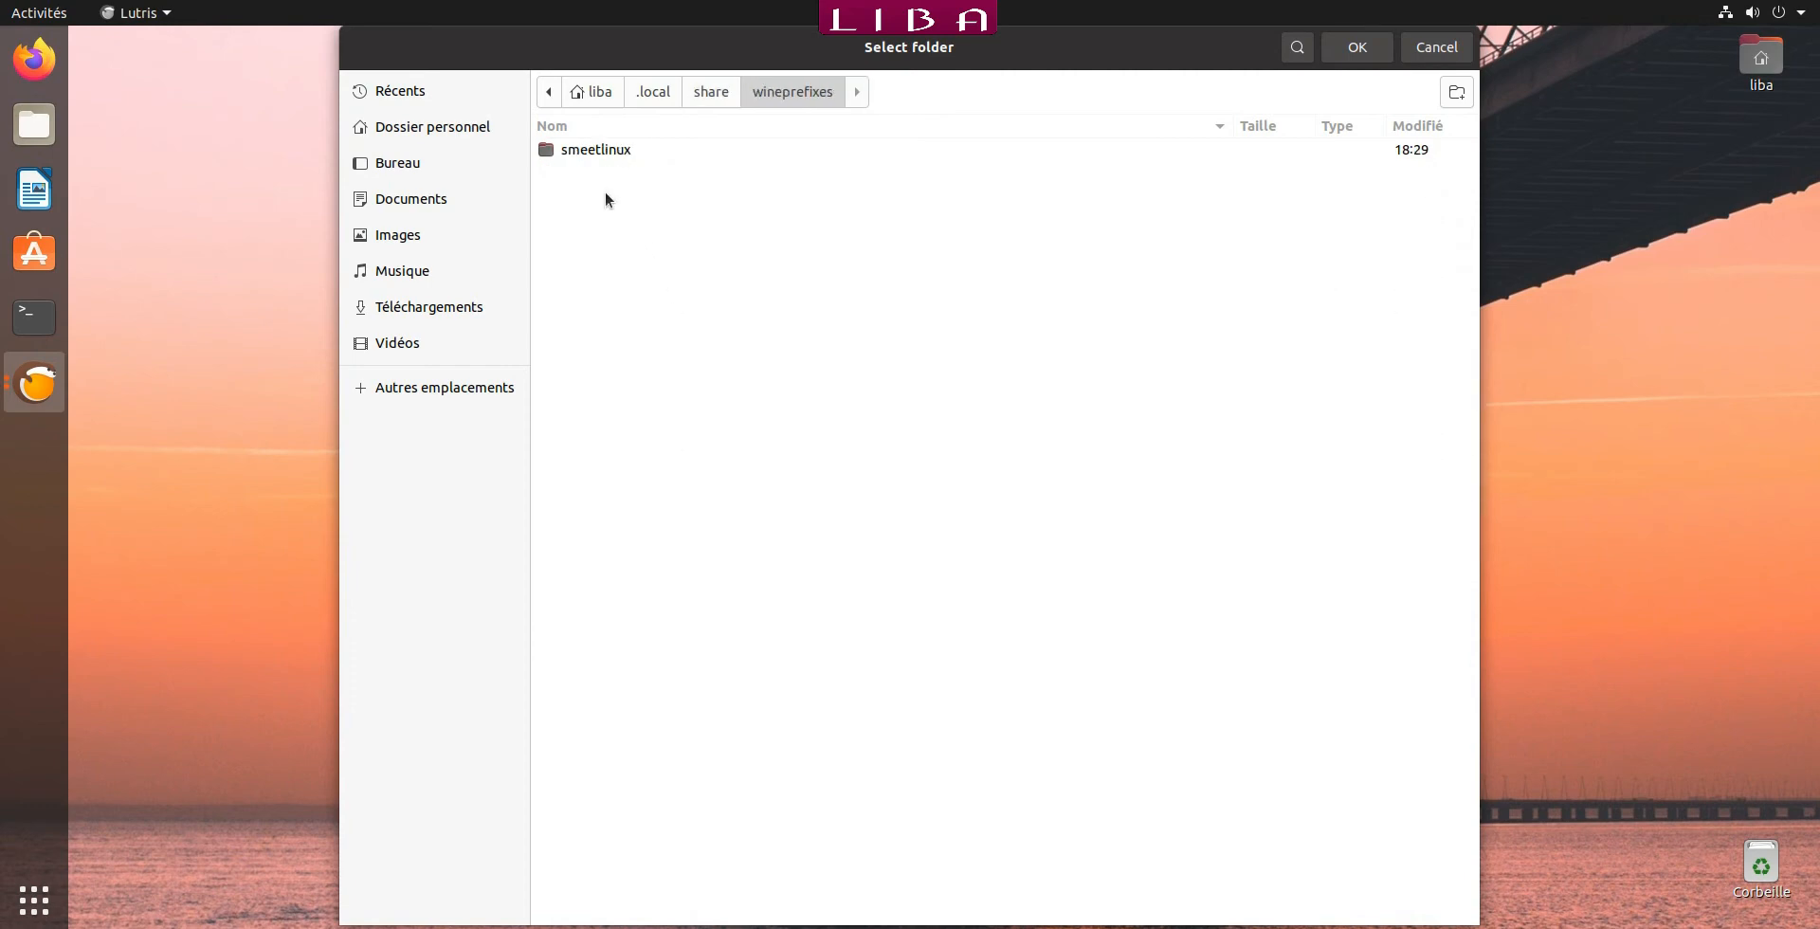
click(590, 159)
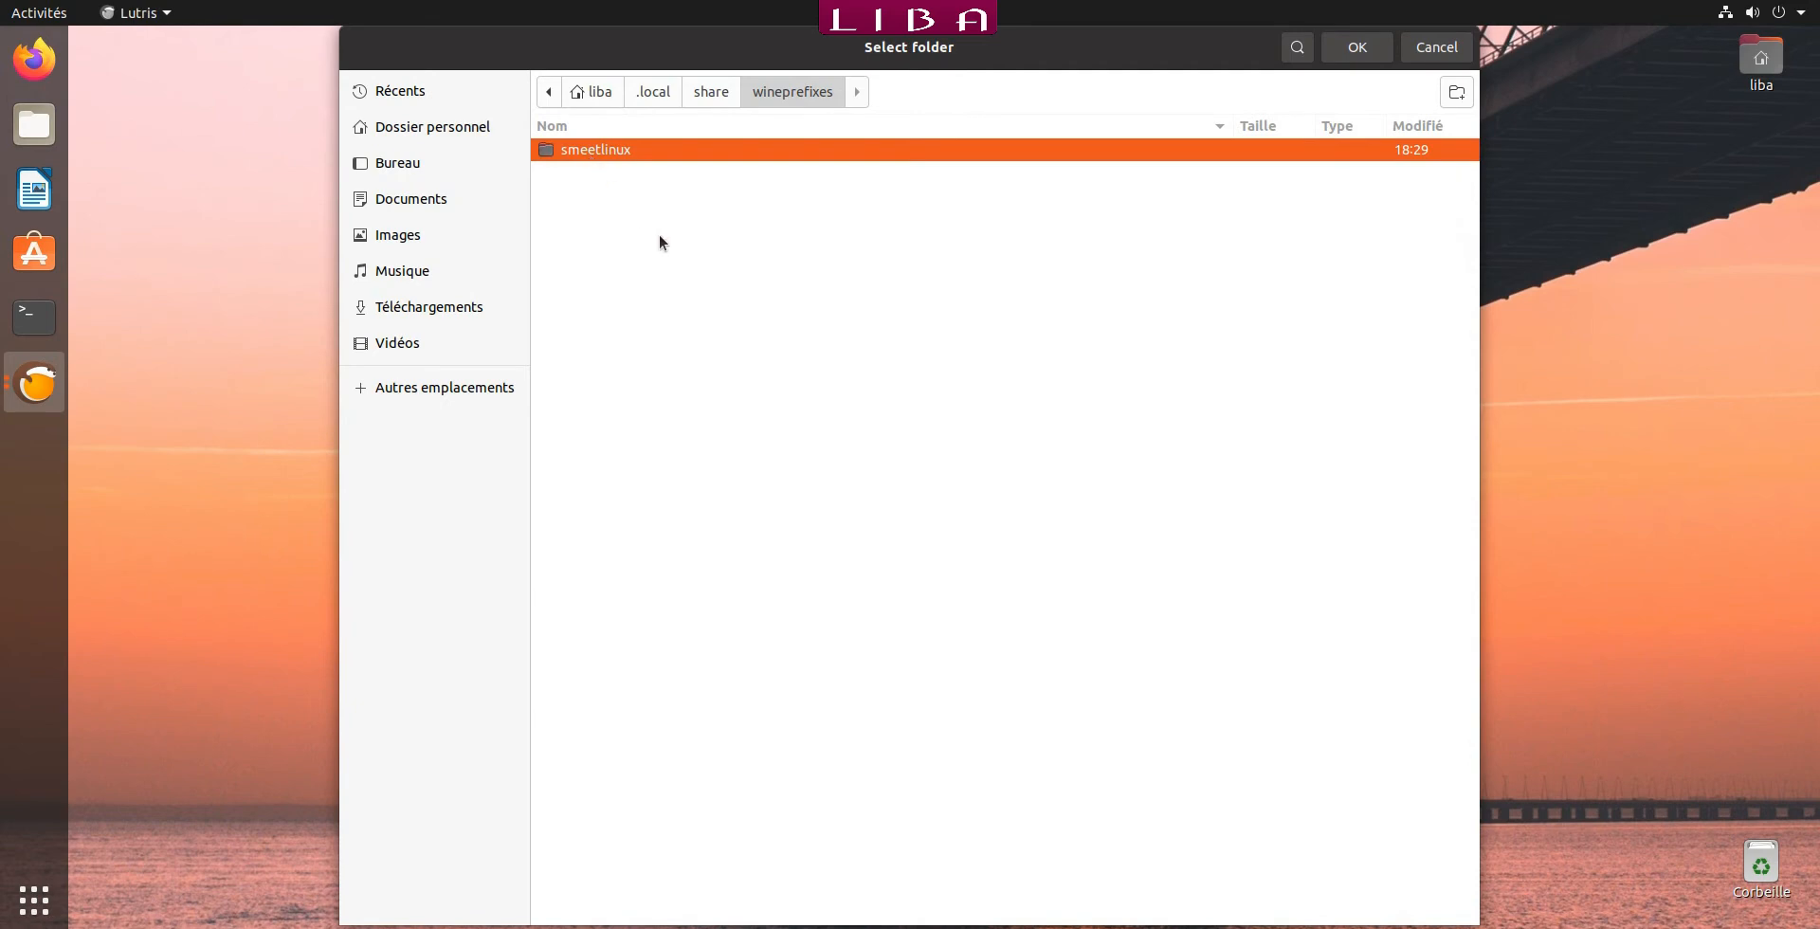
click(1353, 54)
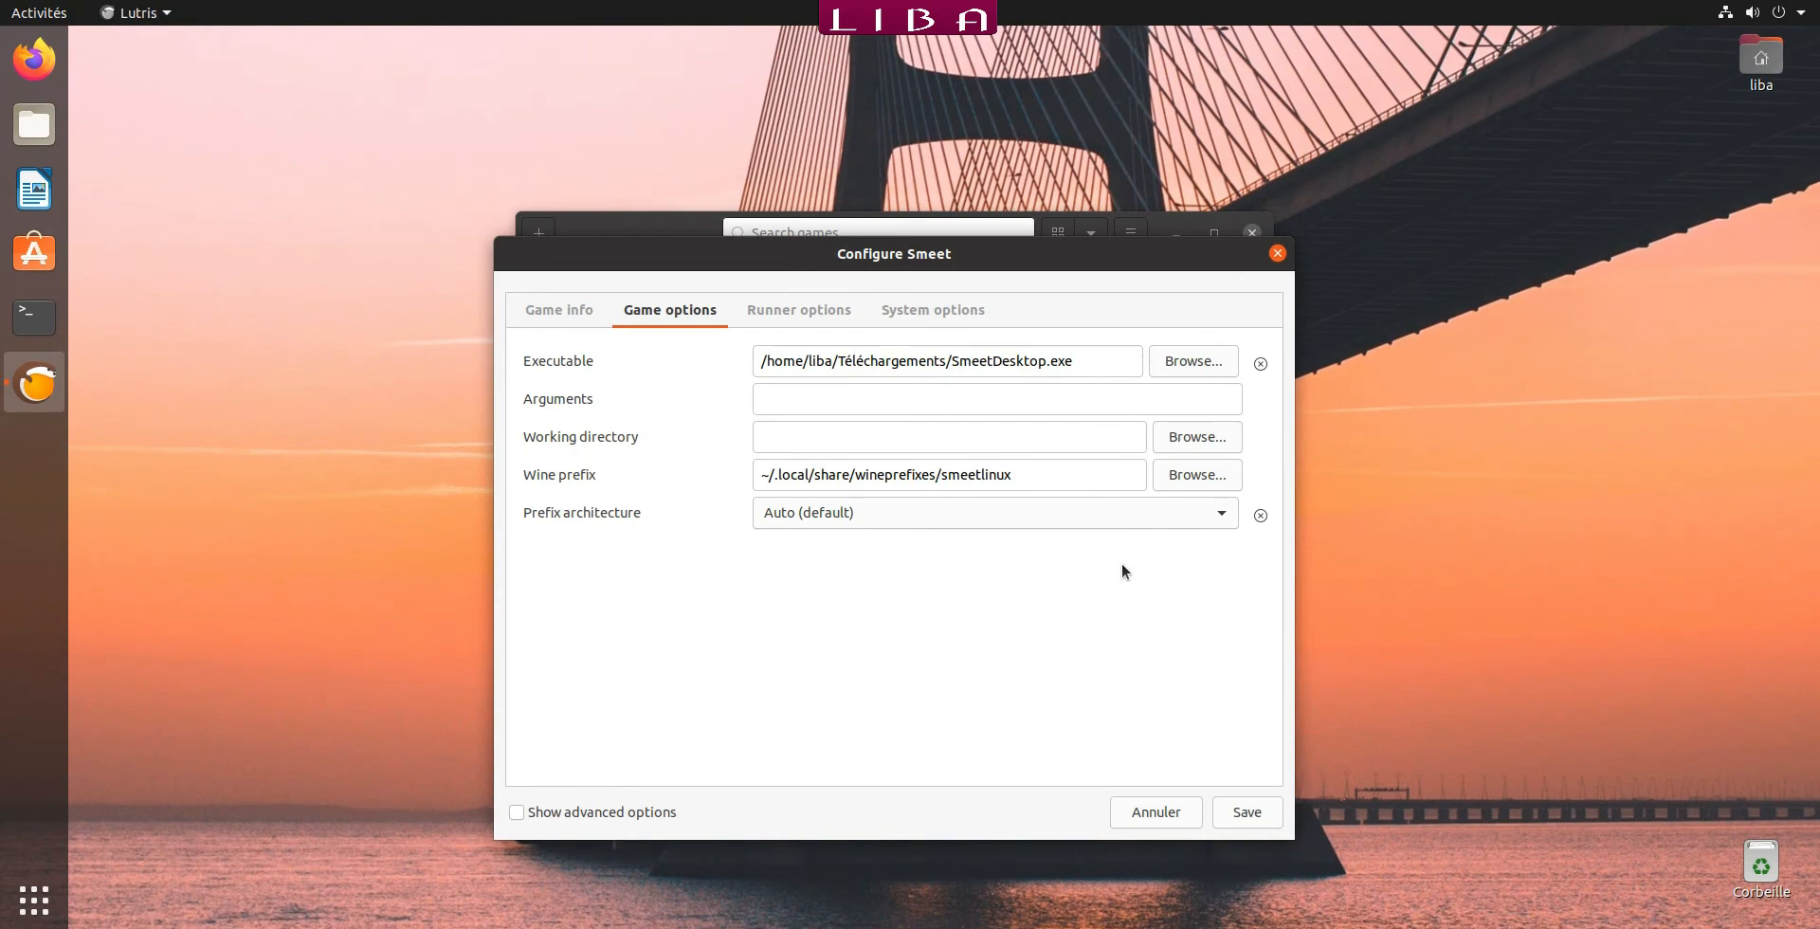
click(1249, 811)
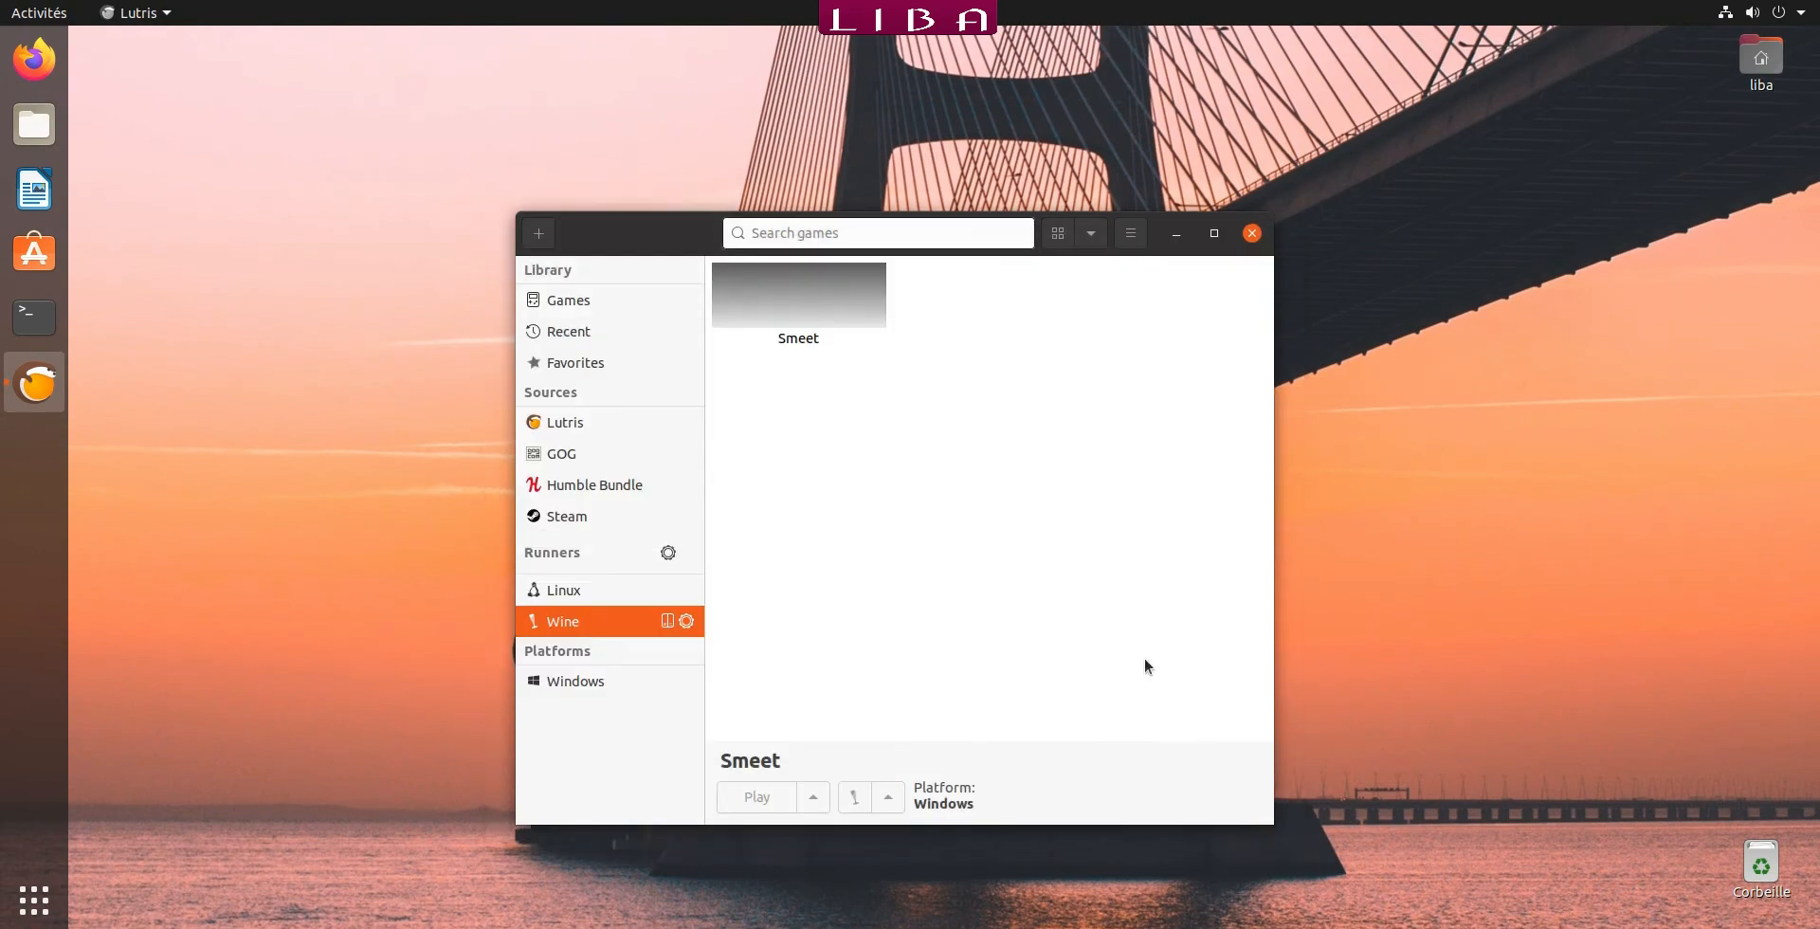
Run Smeet's installer in French, install to C:\Program Files\sMeet without a desktop icon, and finish without launching sMeet.
click(815, 317)
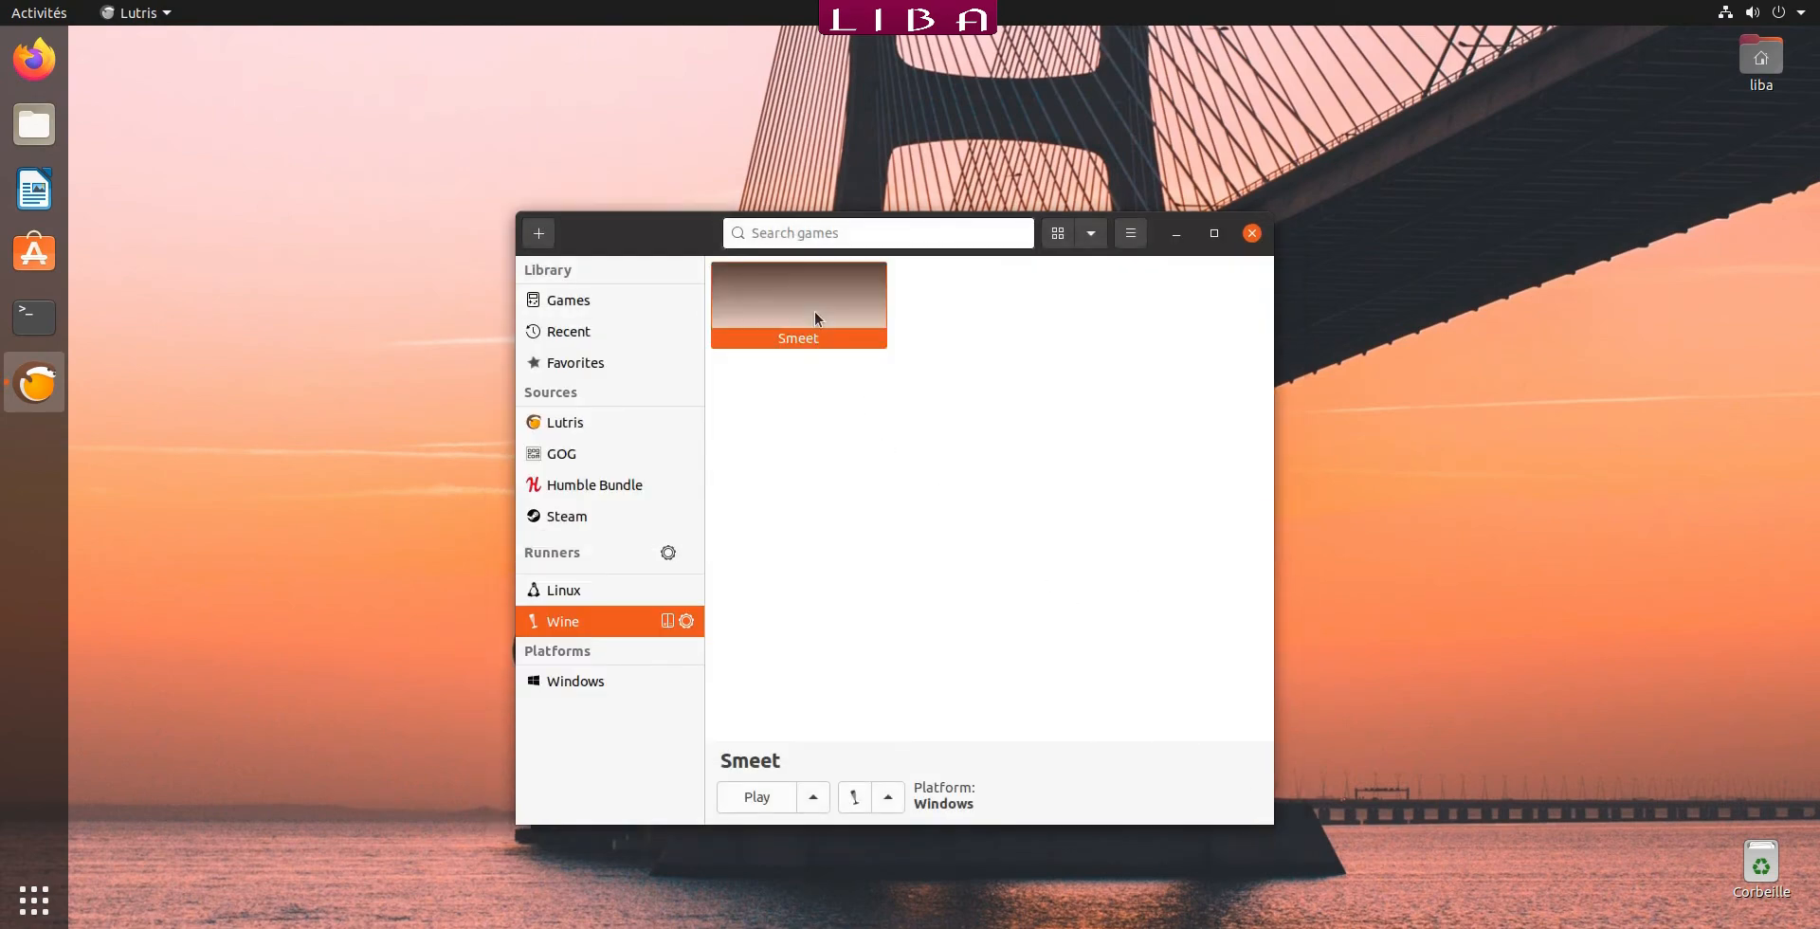
click(756, 799)
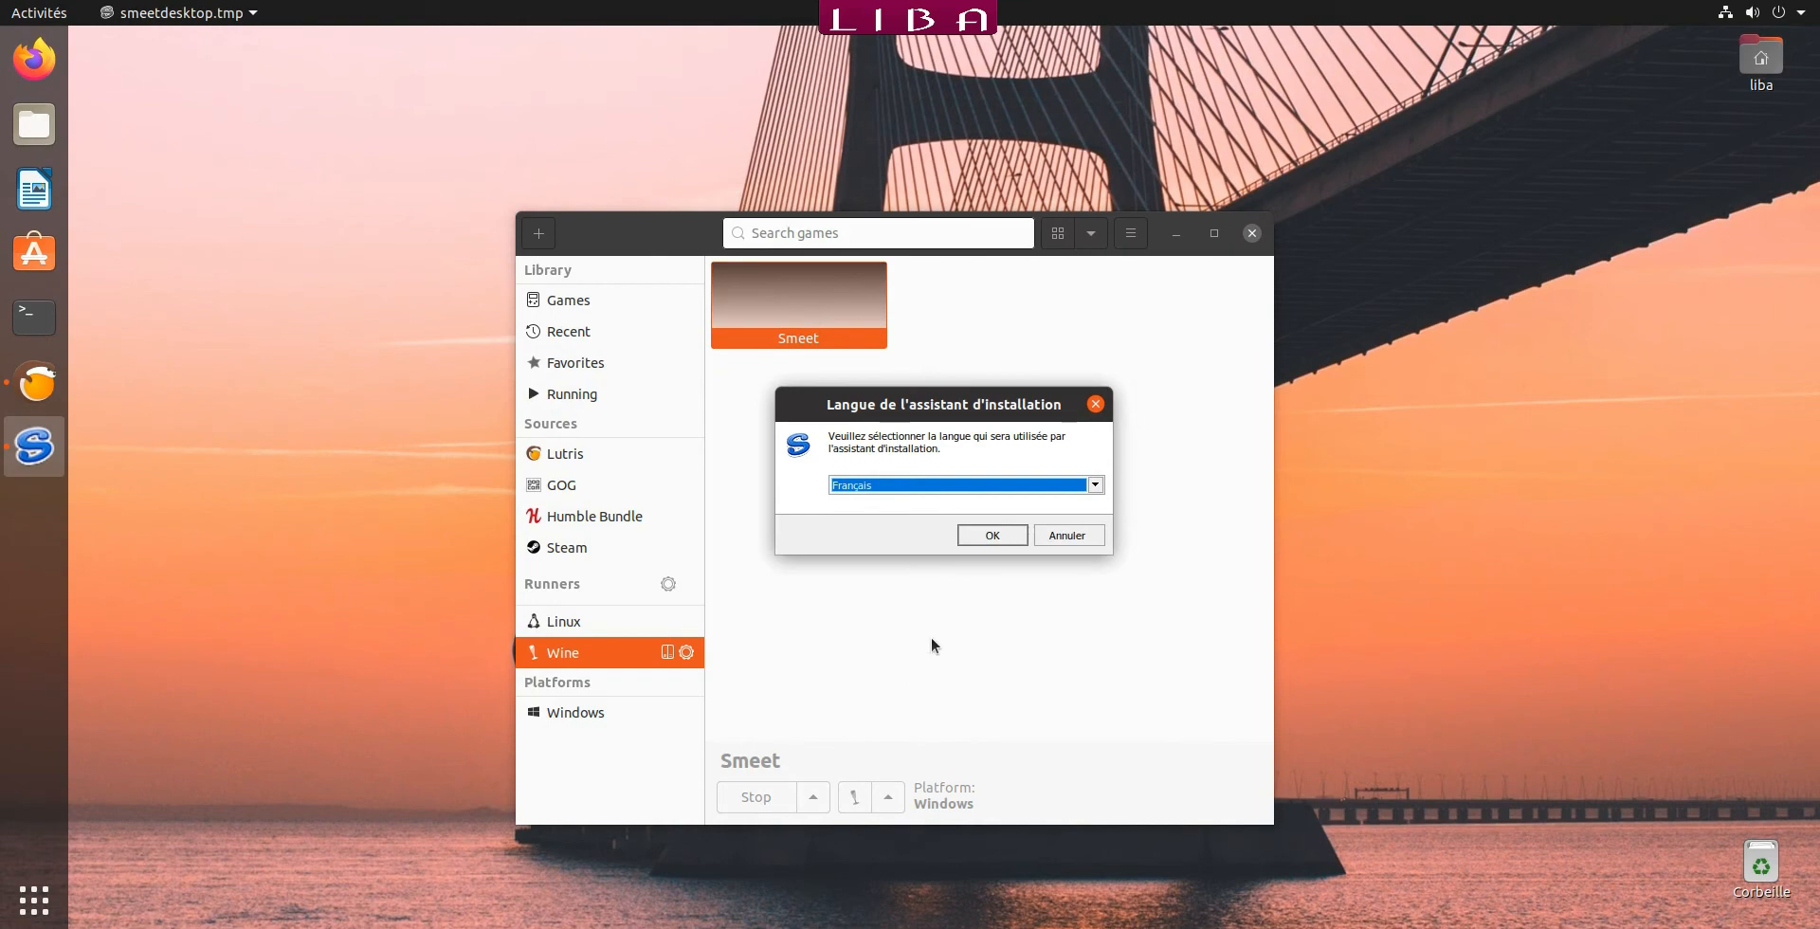
click(992, 535)
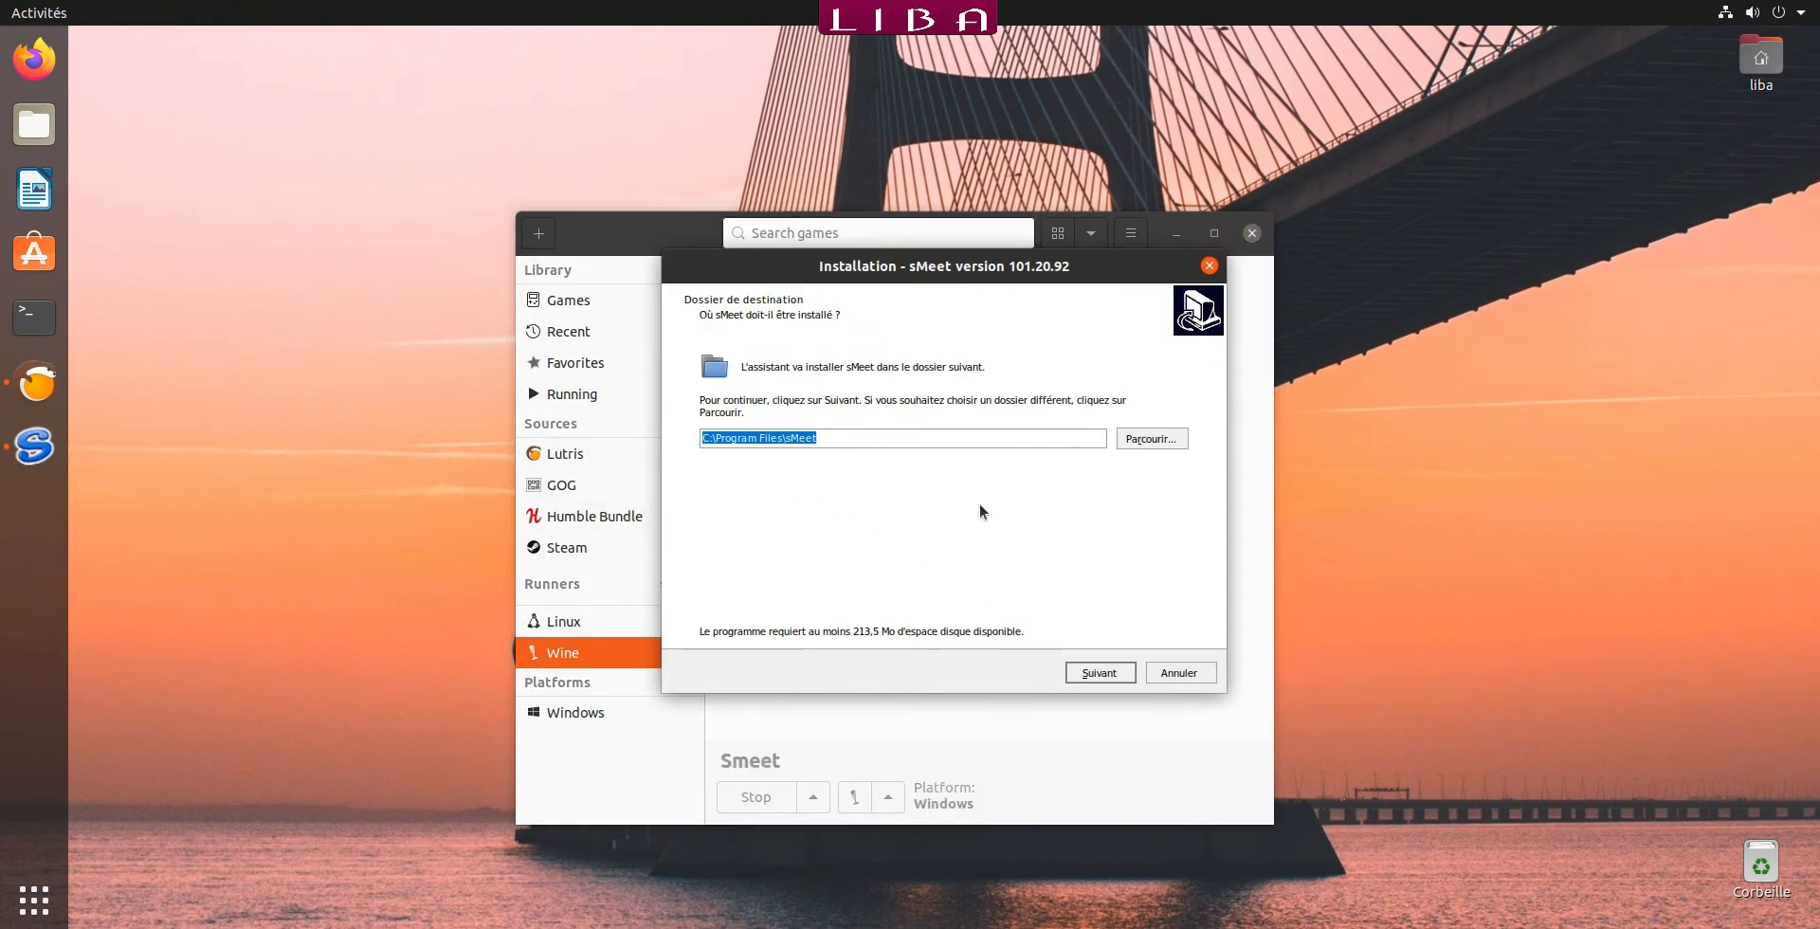
click(1094, 673)
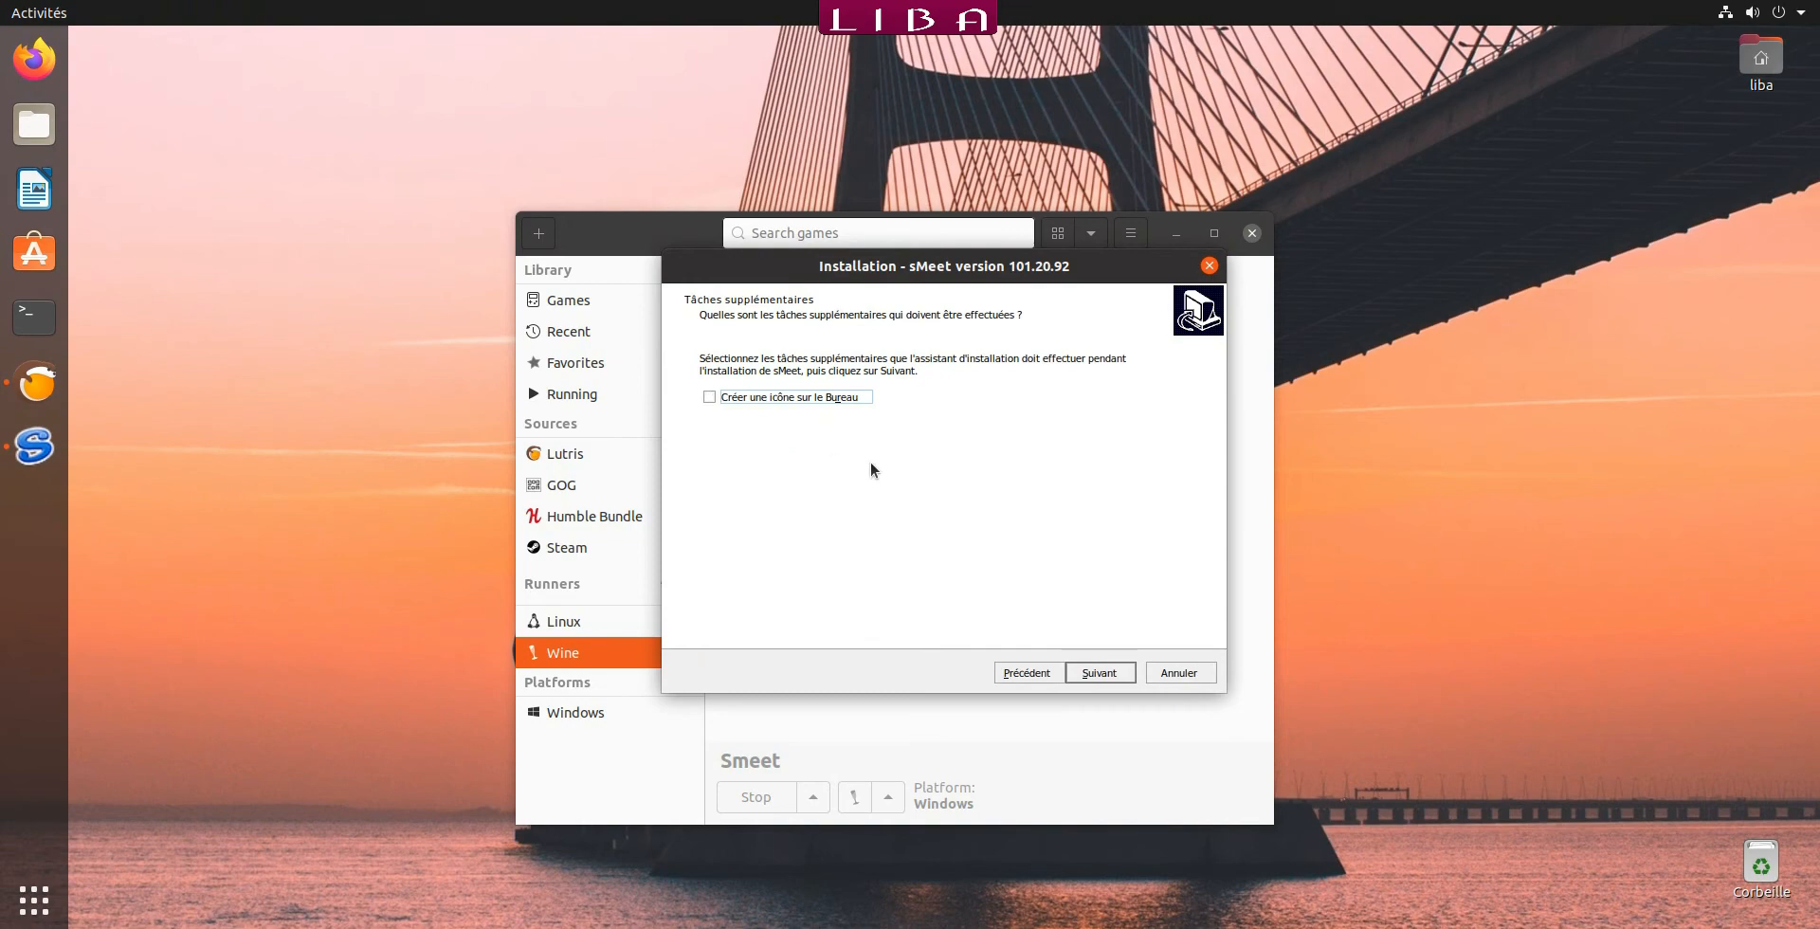
click(1097, 673)
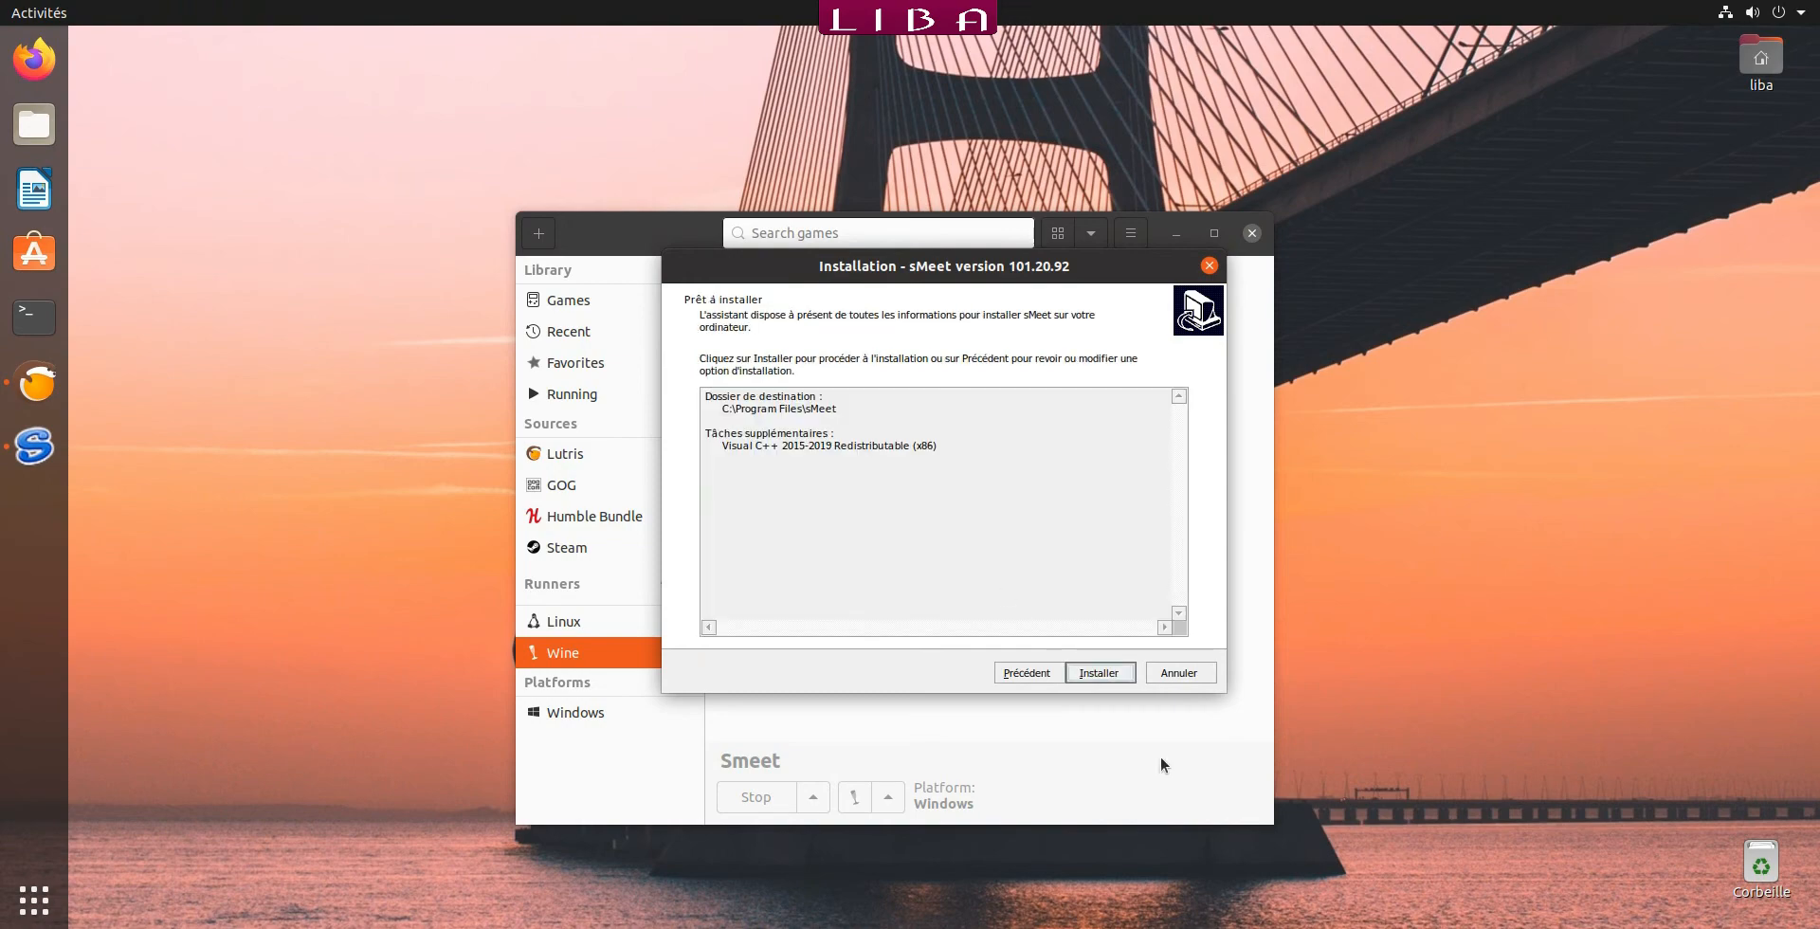
click(1097, 675)
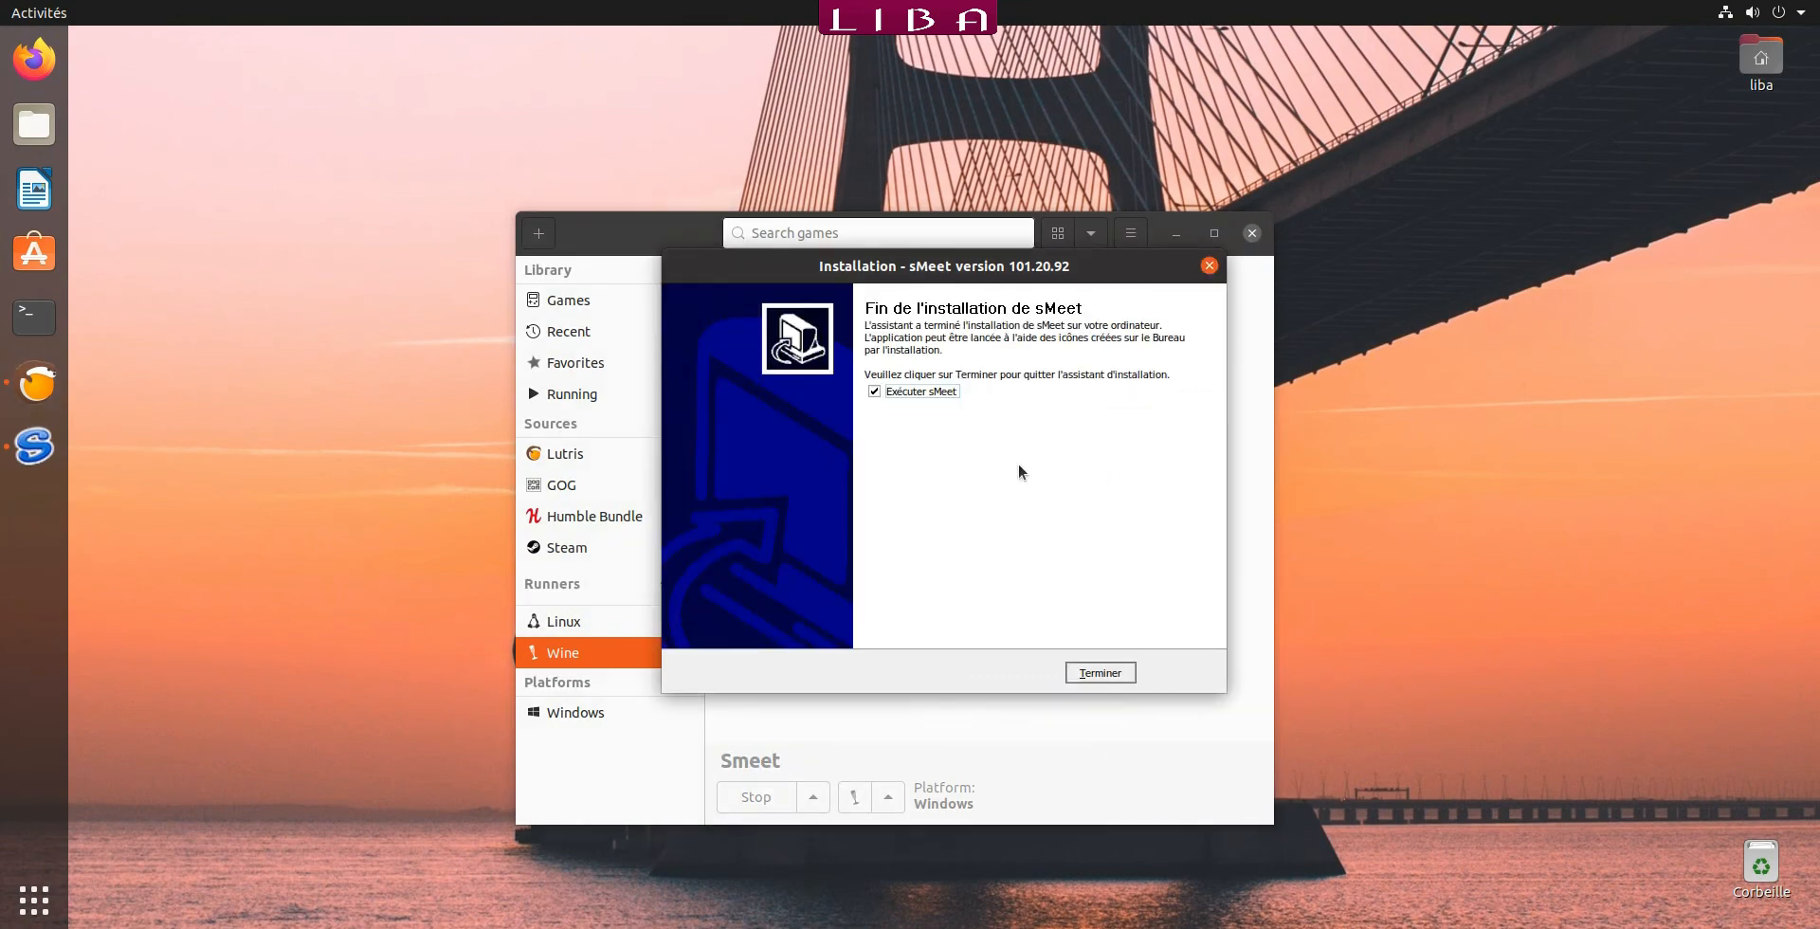
click(874, 391)
click(1087, 674)
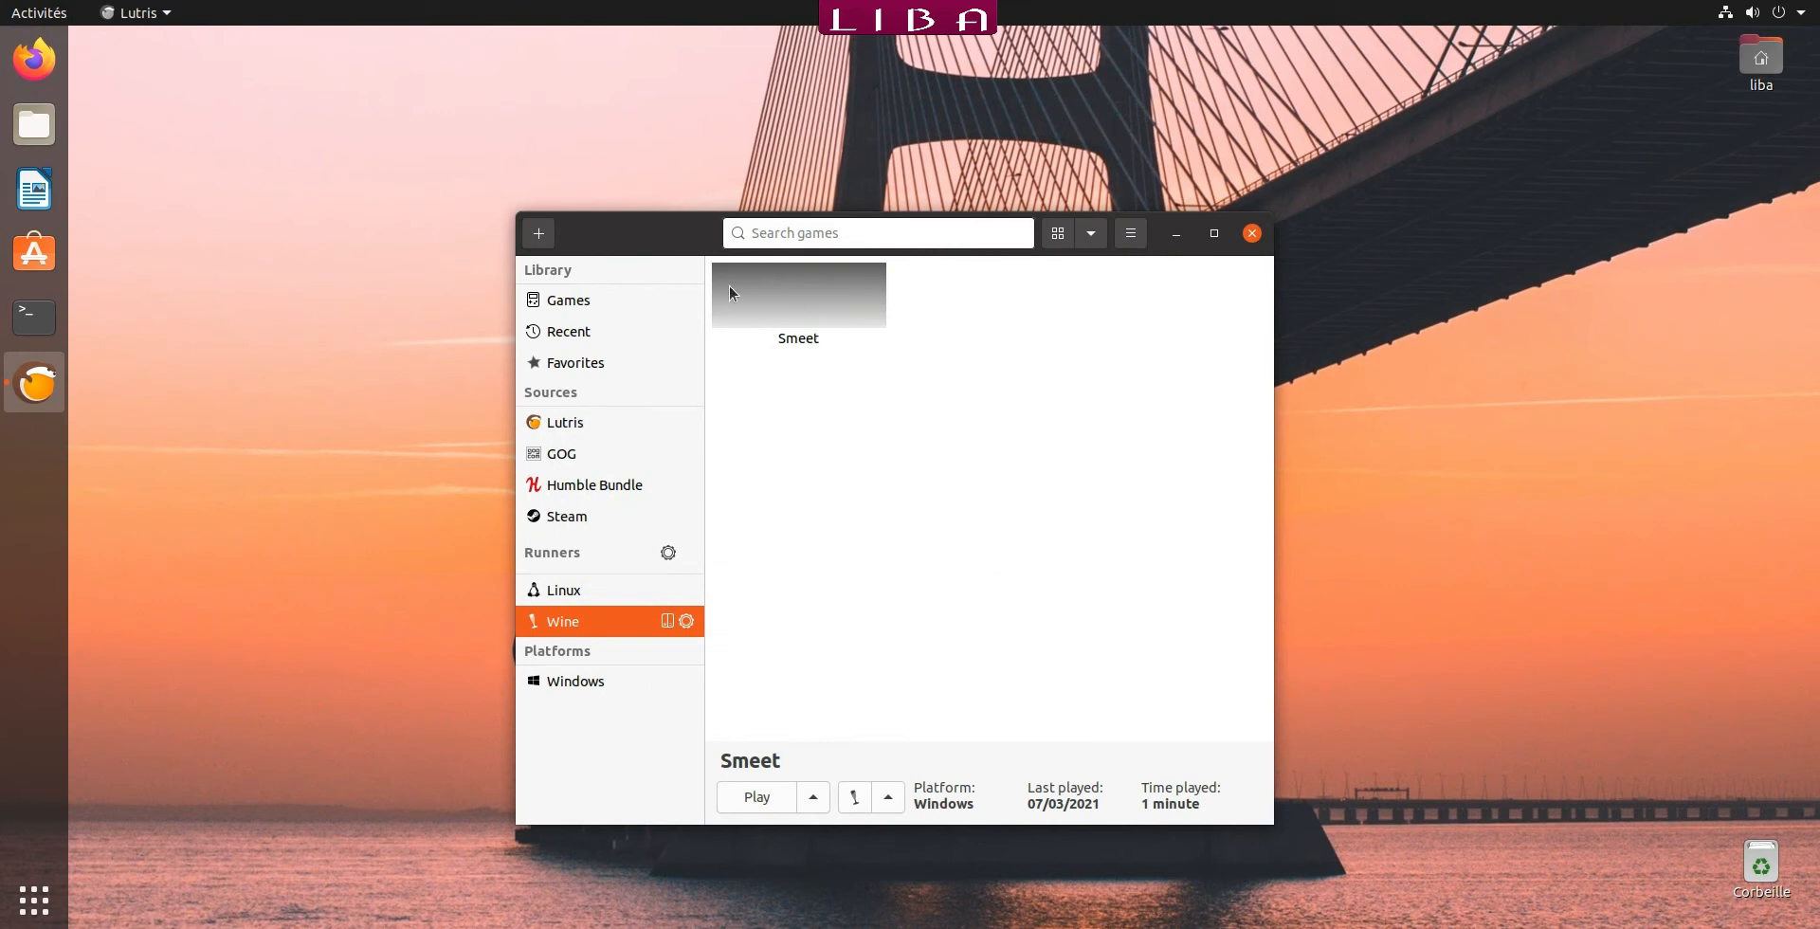
Open the game options in Smeet's configuration.
click(790, 299)
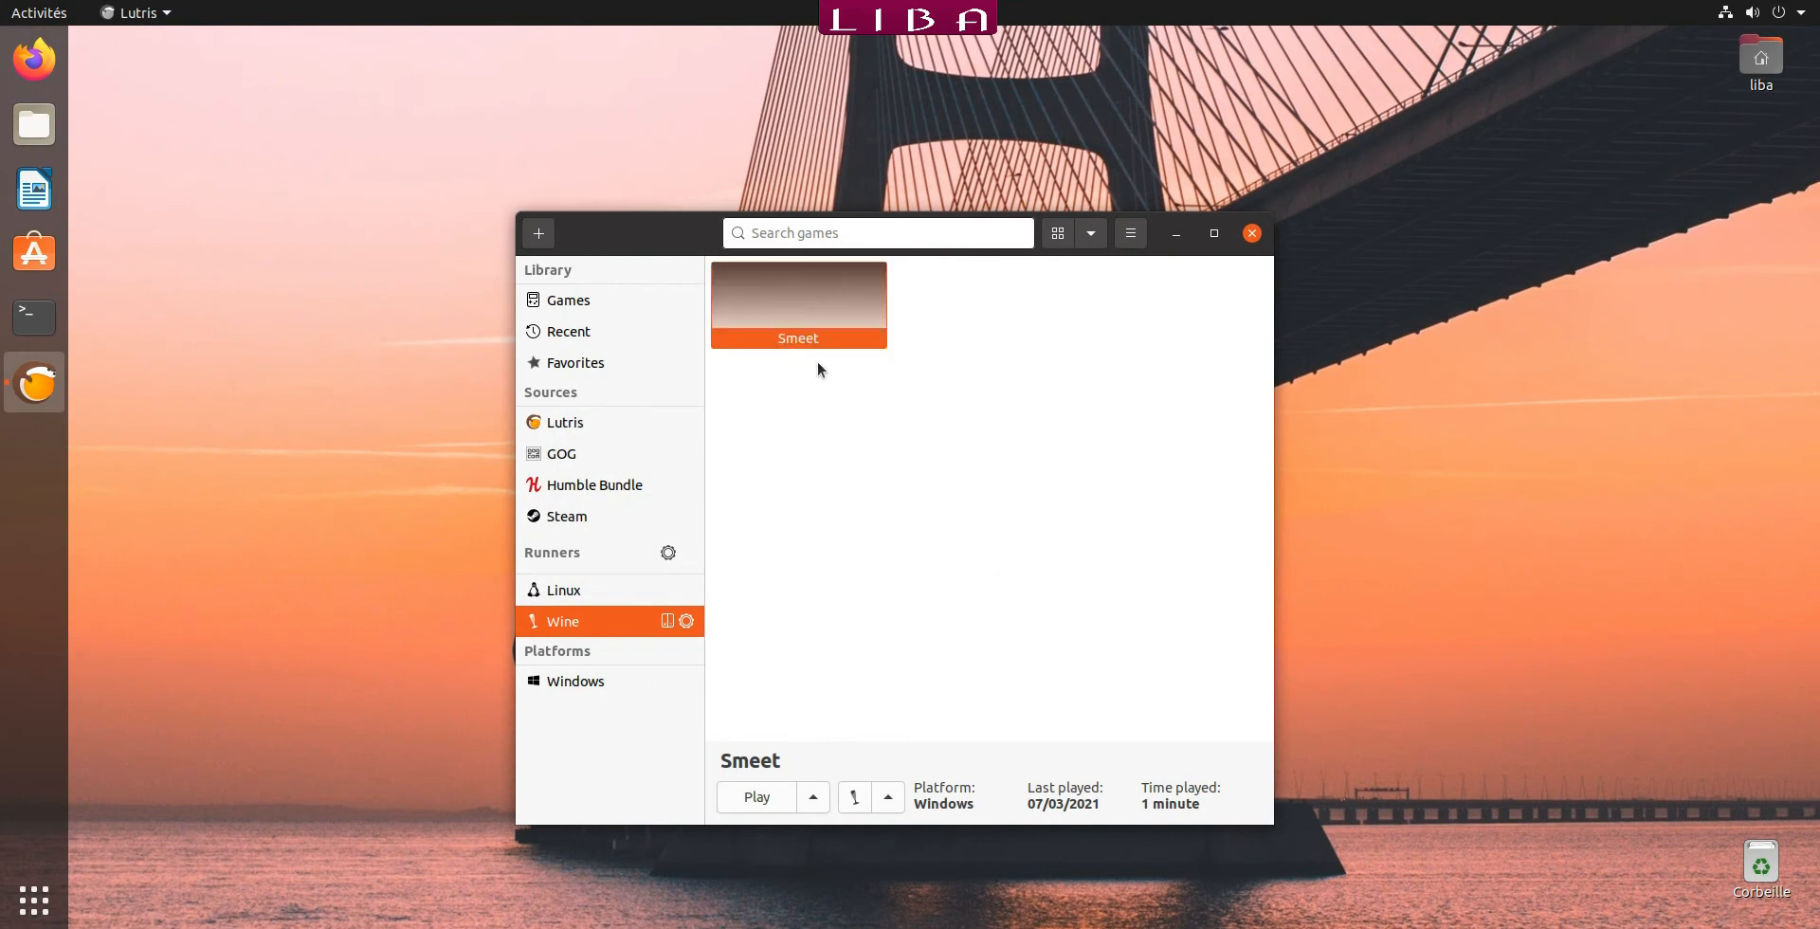
right_click(796, 309)
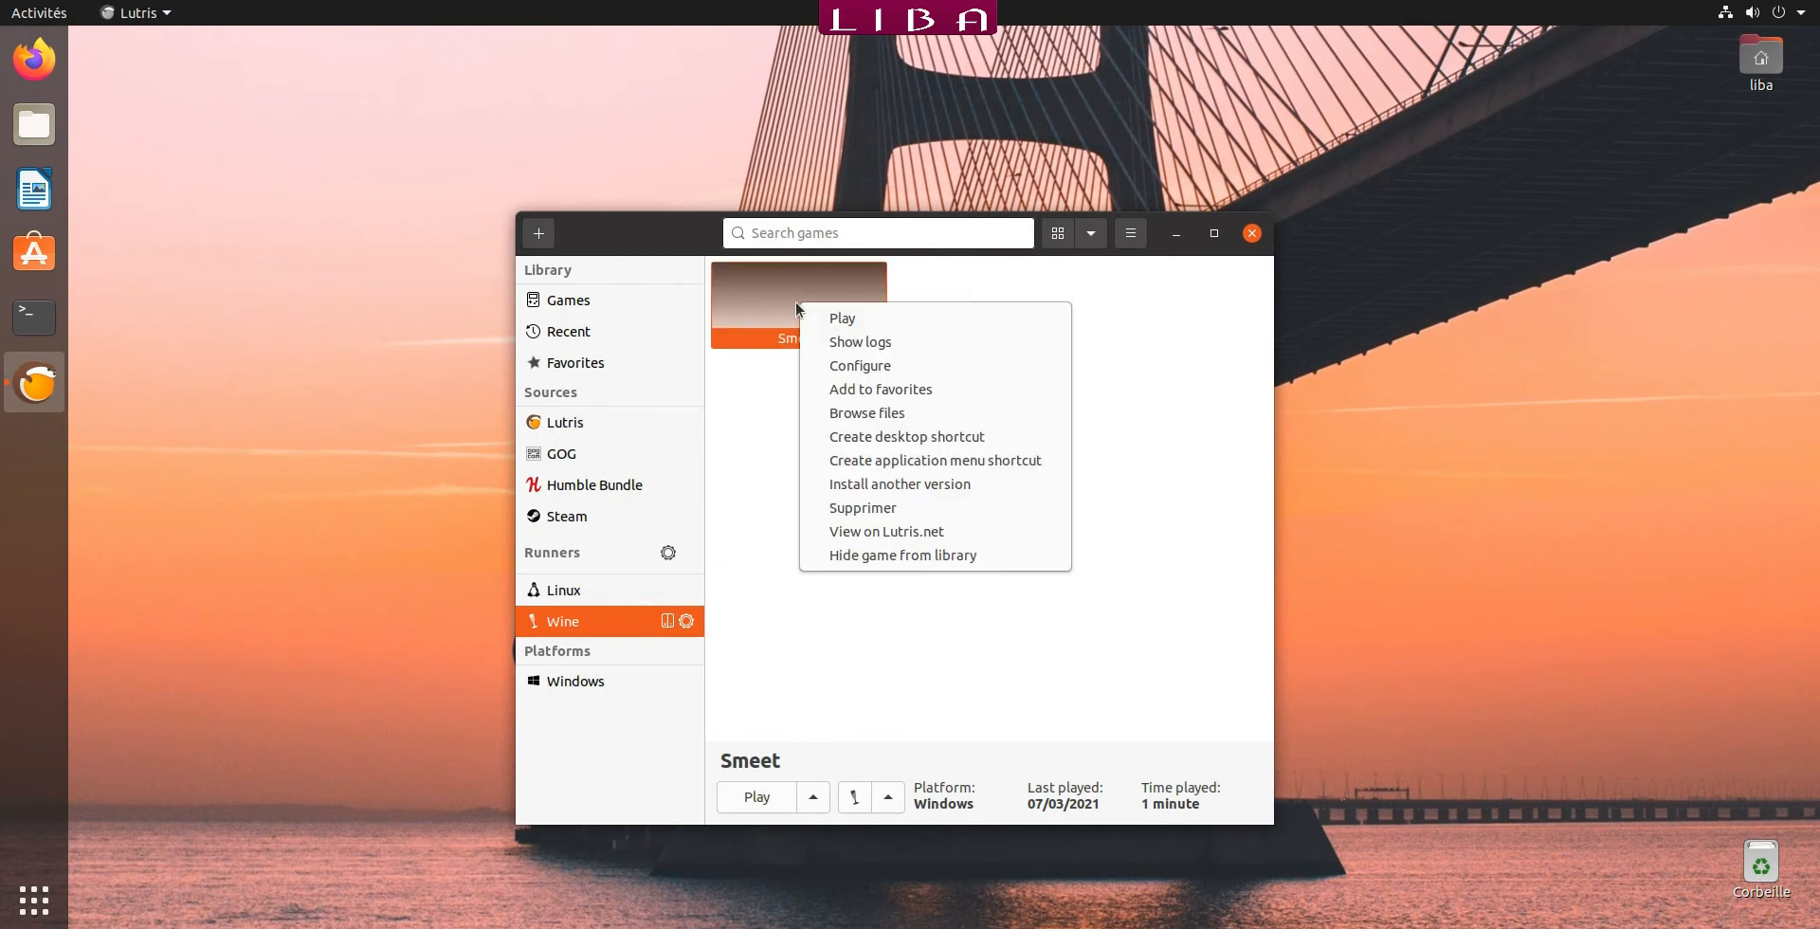
click(853, 368)
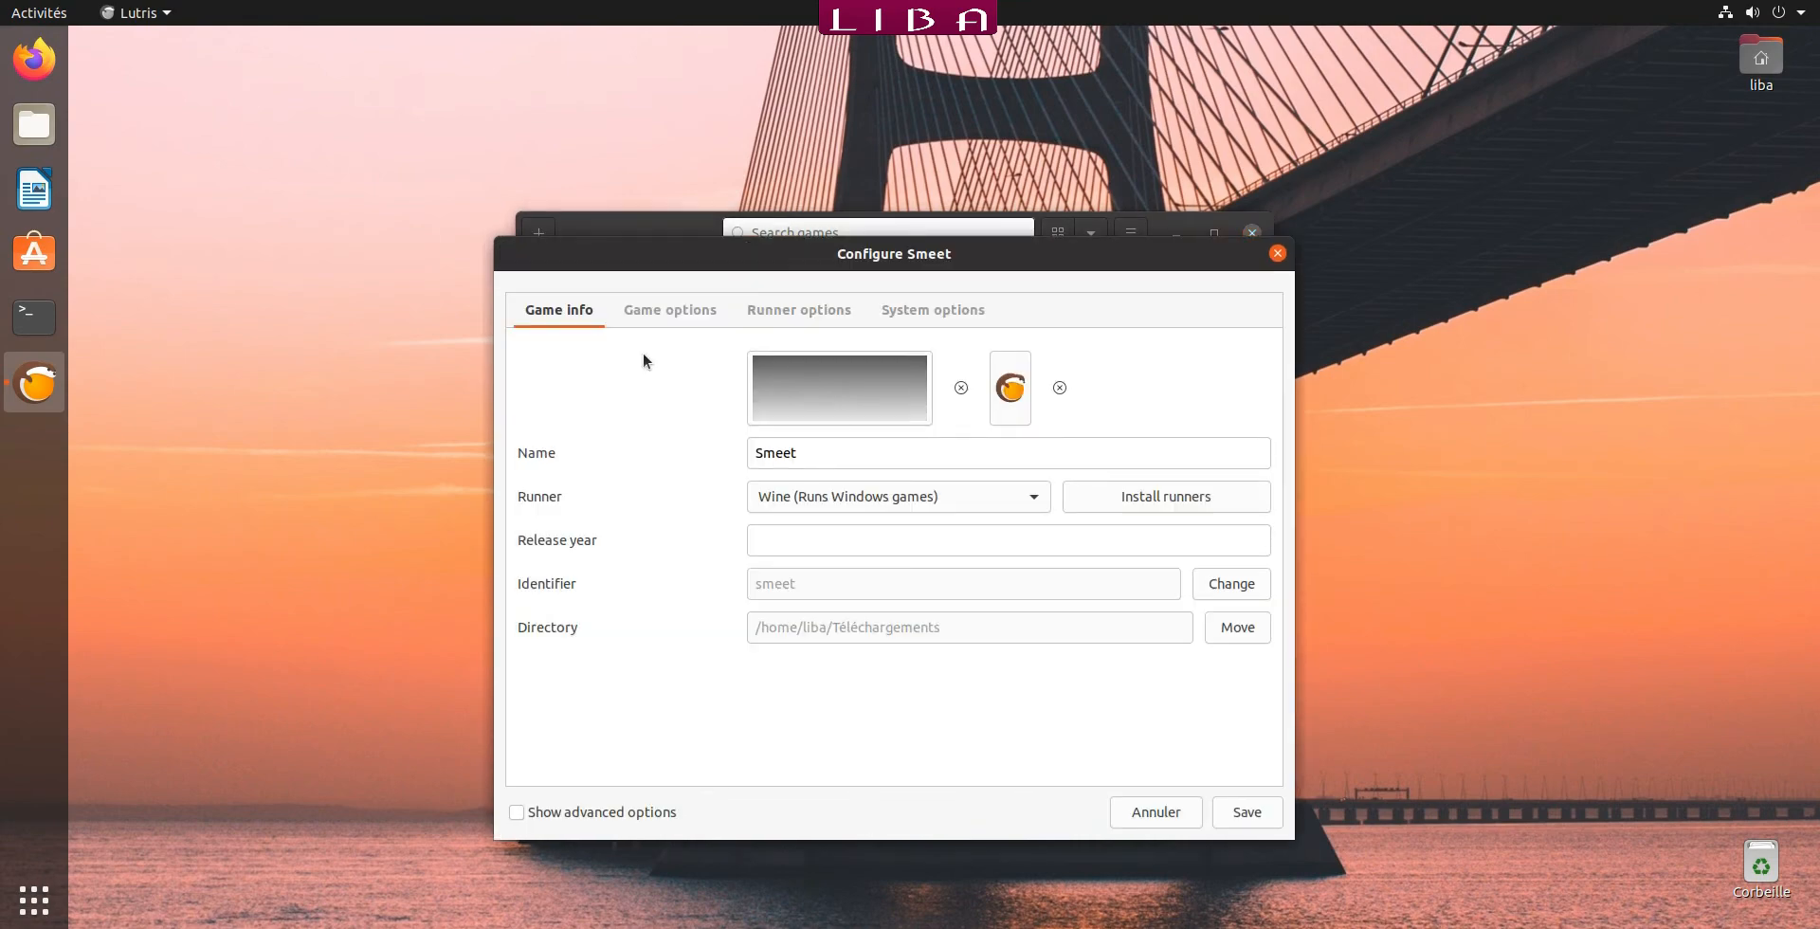
click(663, 315)
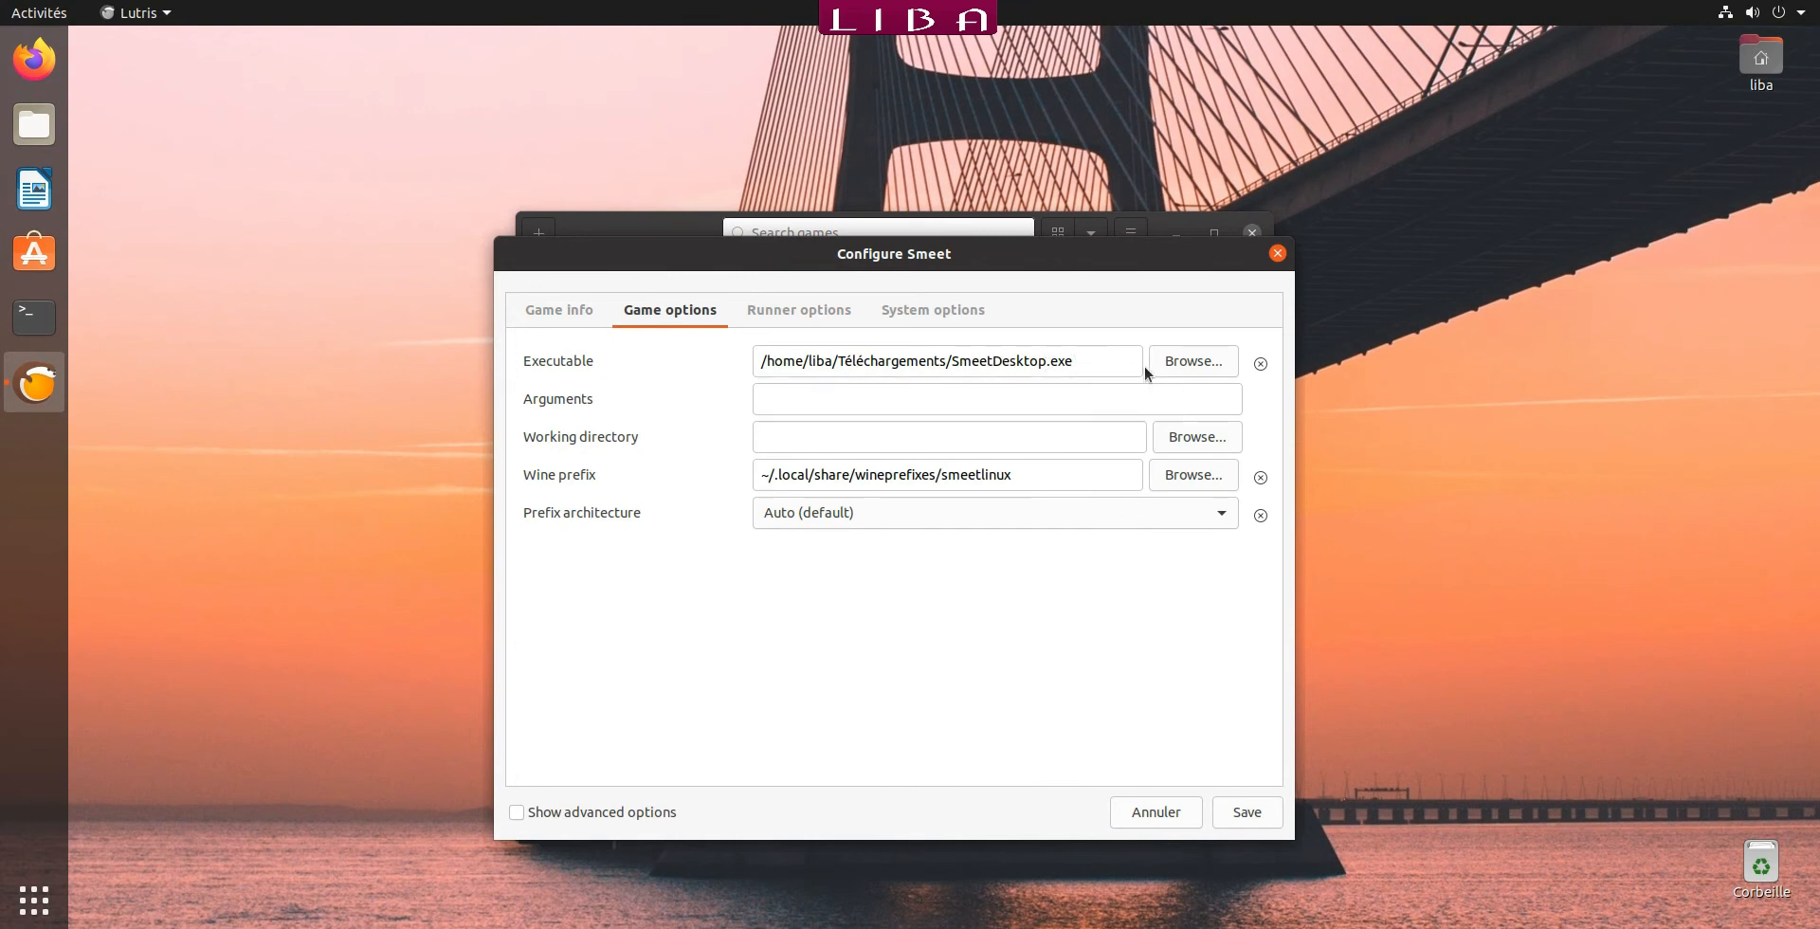
Set Smeet's executable to ~/.local/share/wineprefixes/smeetlinux/drive_c/Program Files/sMeet/sMeet.exe and save the configuration.
click(1186, 362)
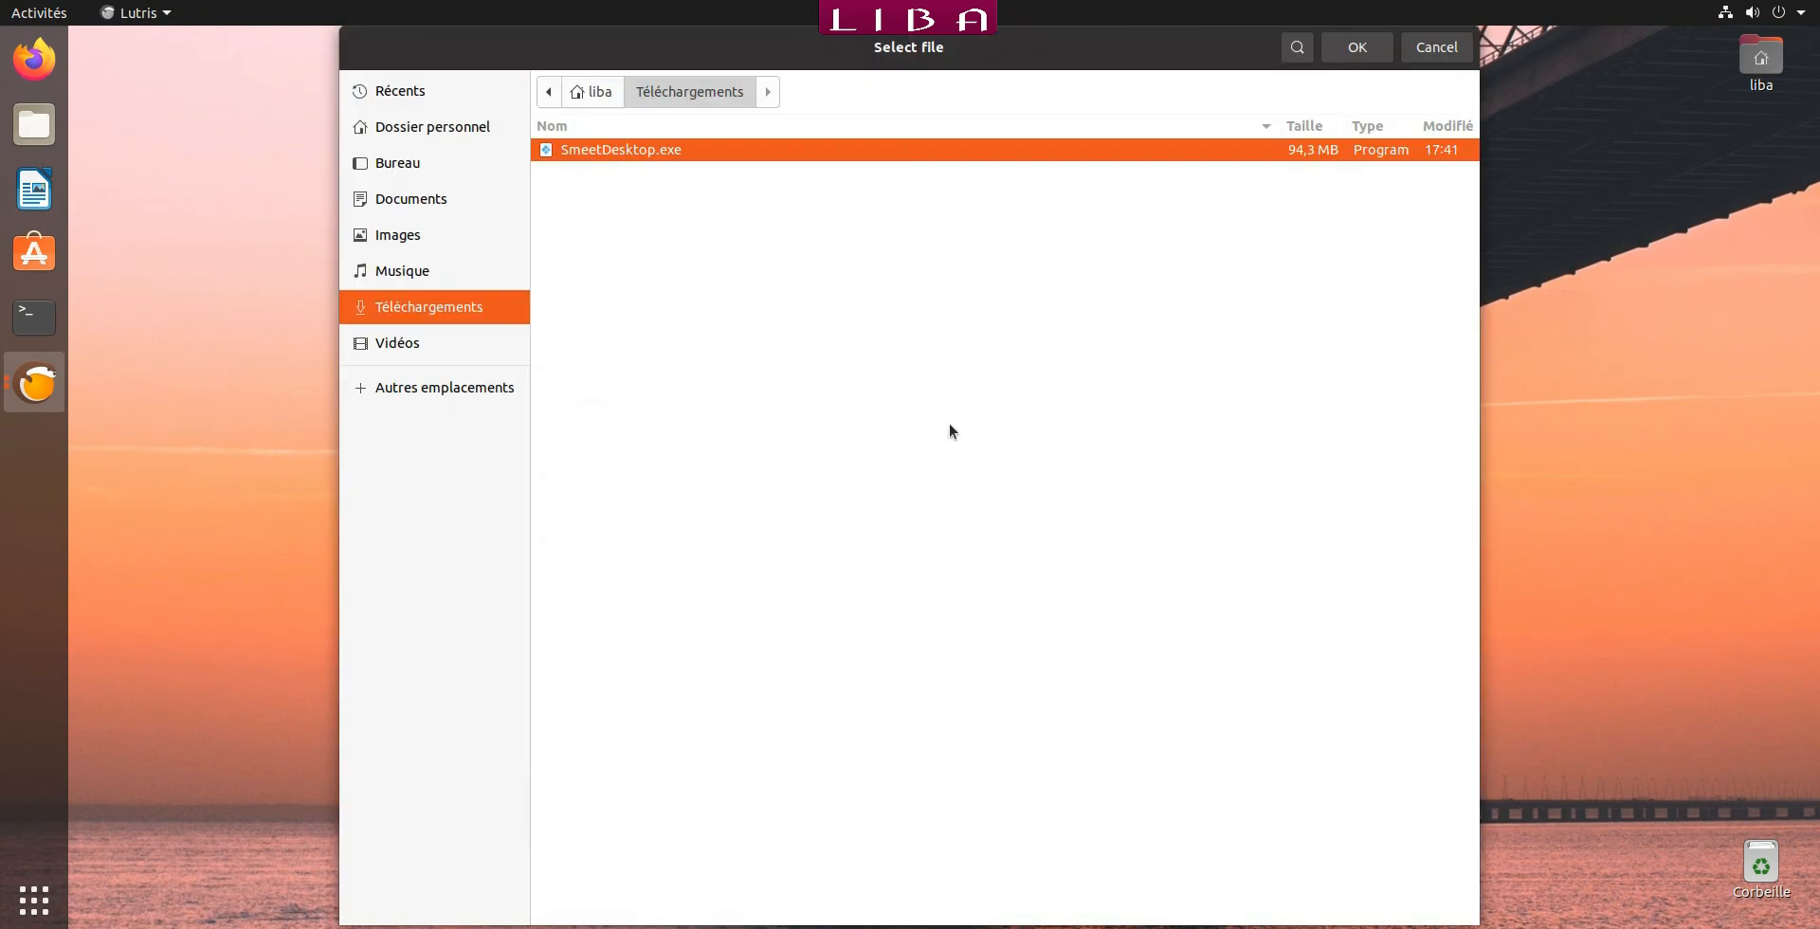
click(485, 134)
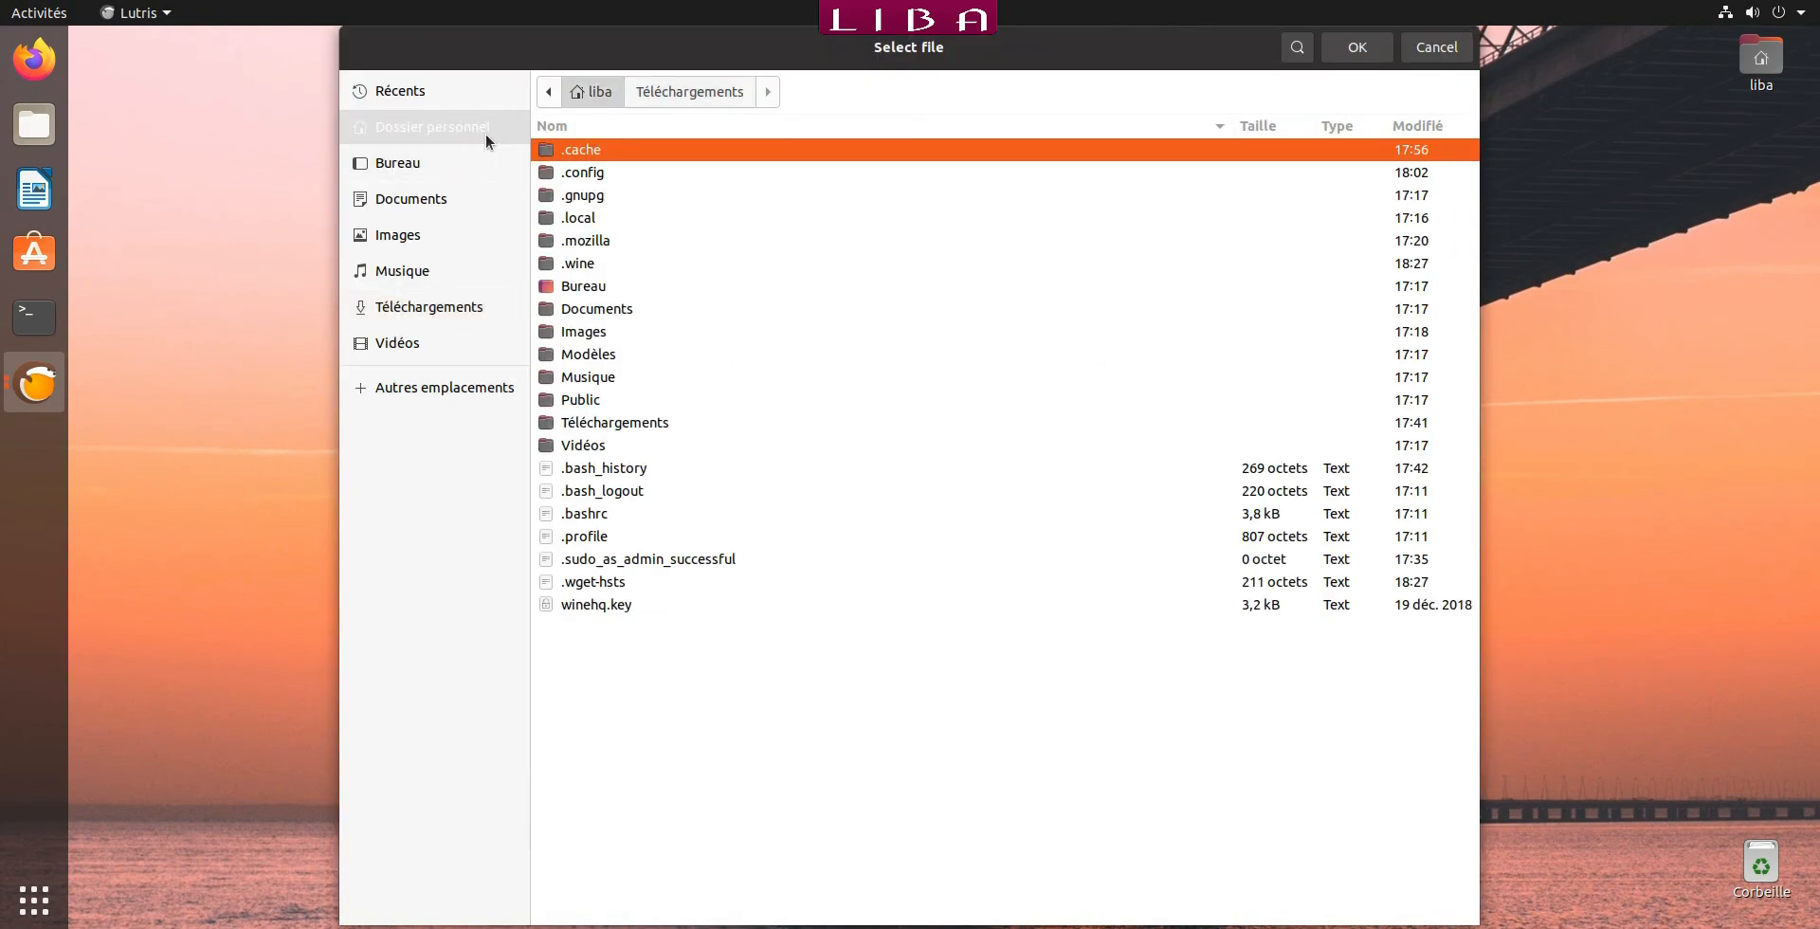
double_click(675, 219)
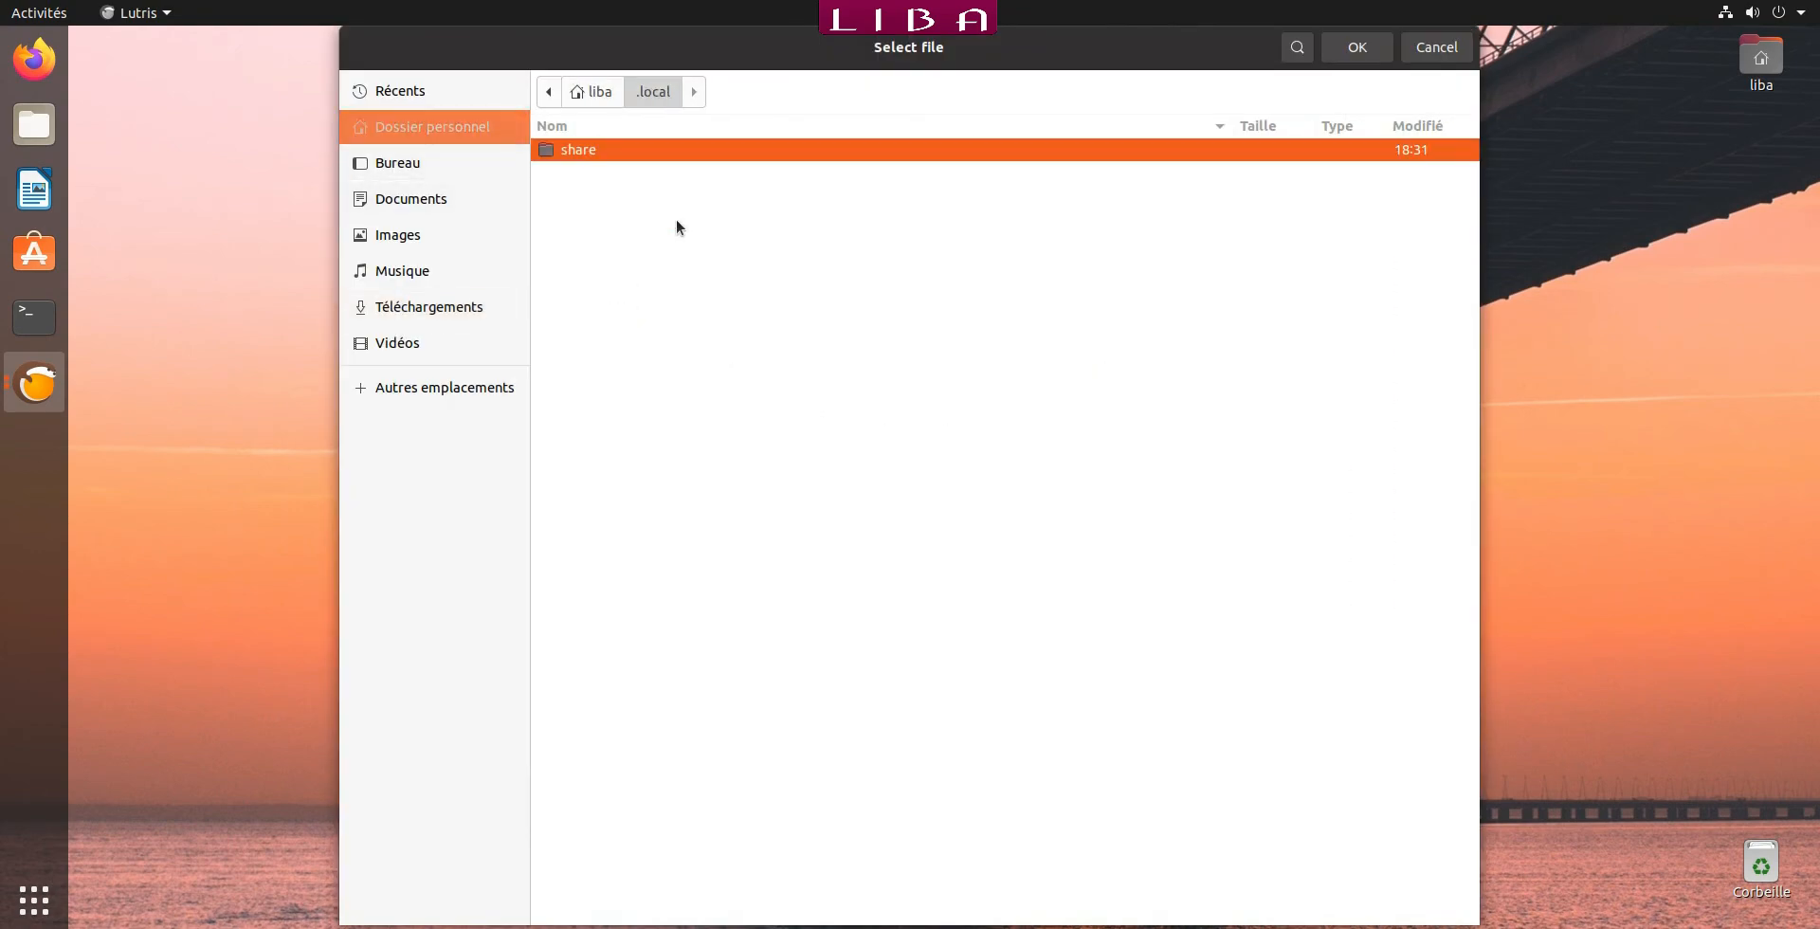
double_click(643, 152)
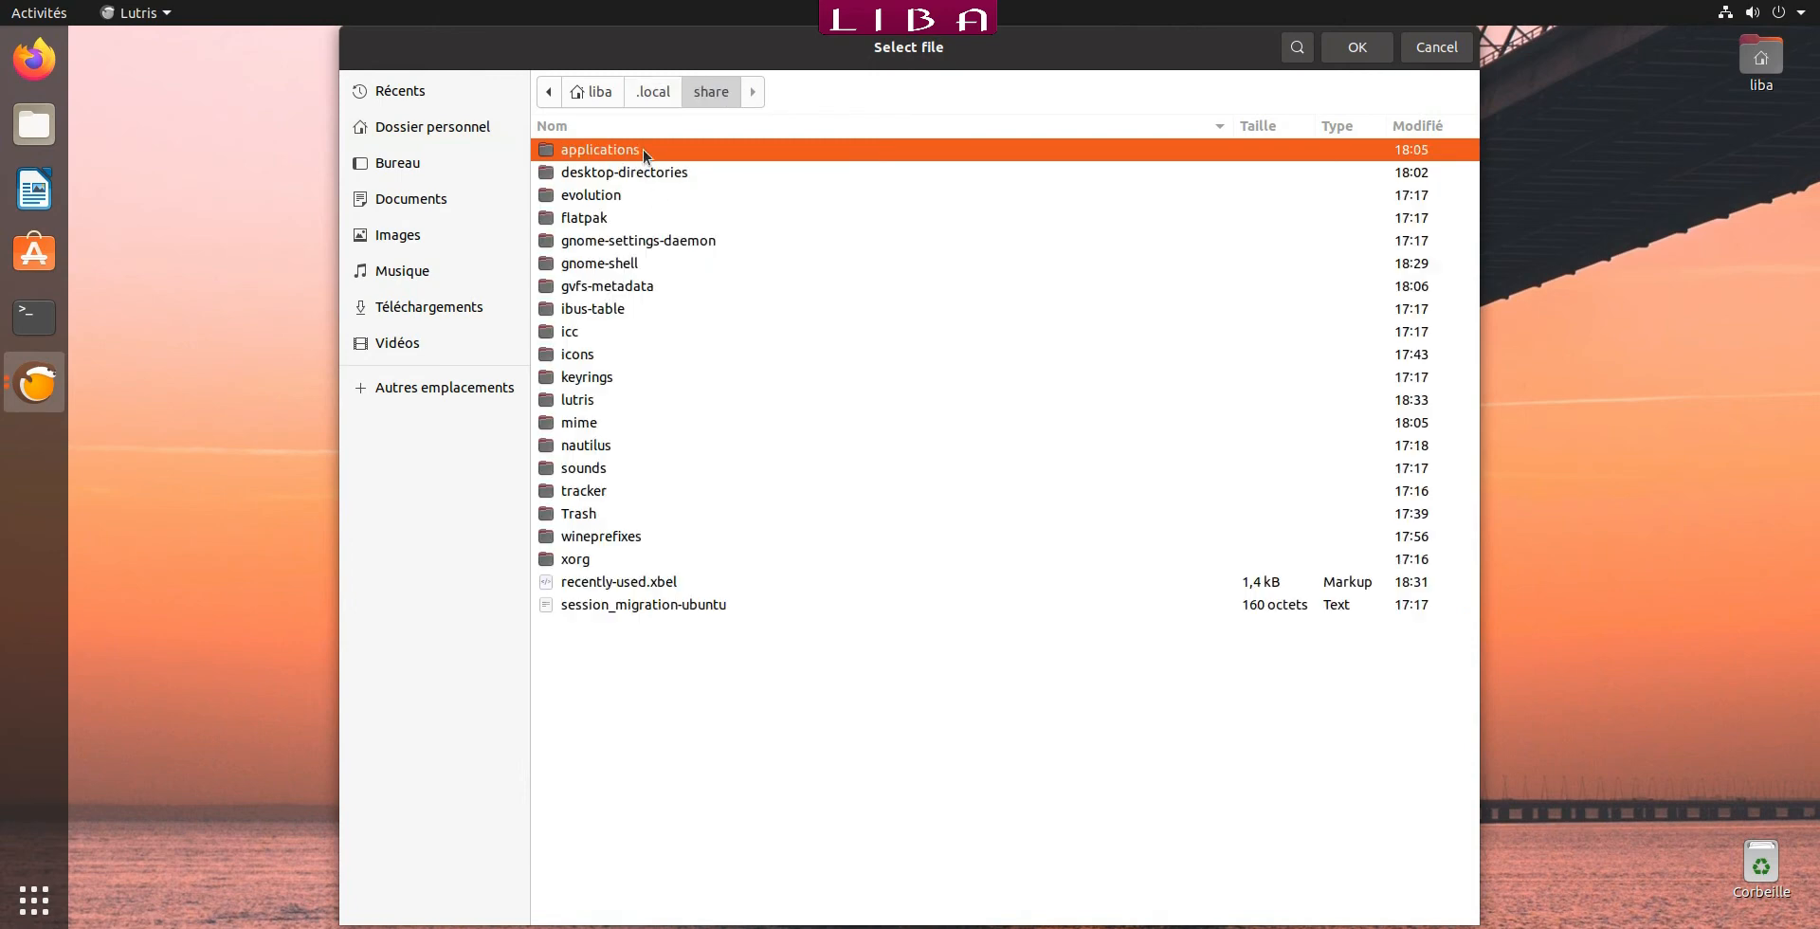
click(704, 537)
double_click(704, 537)
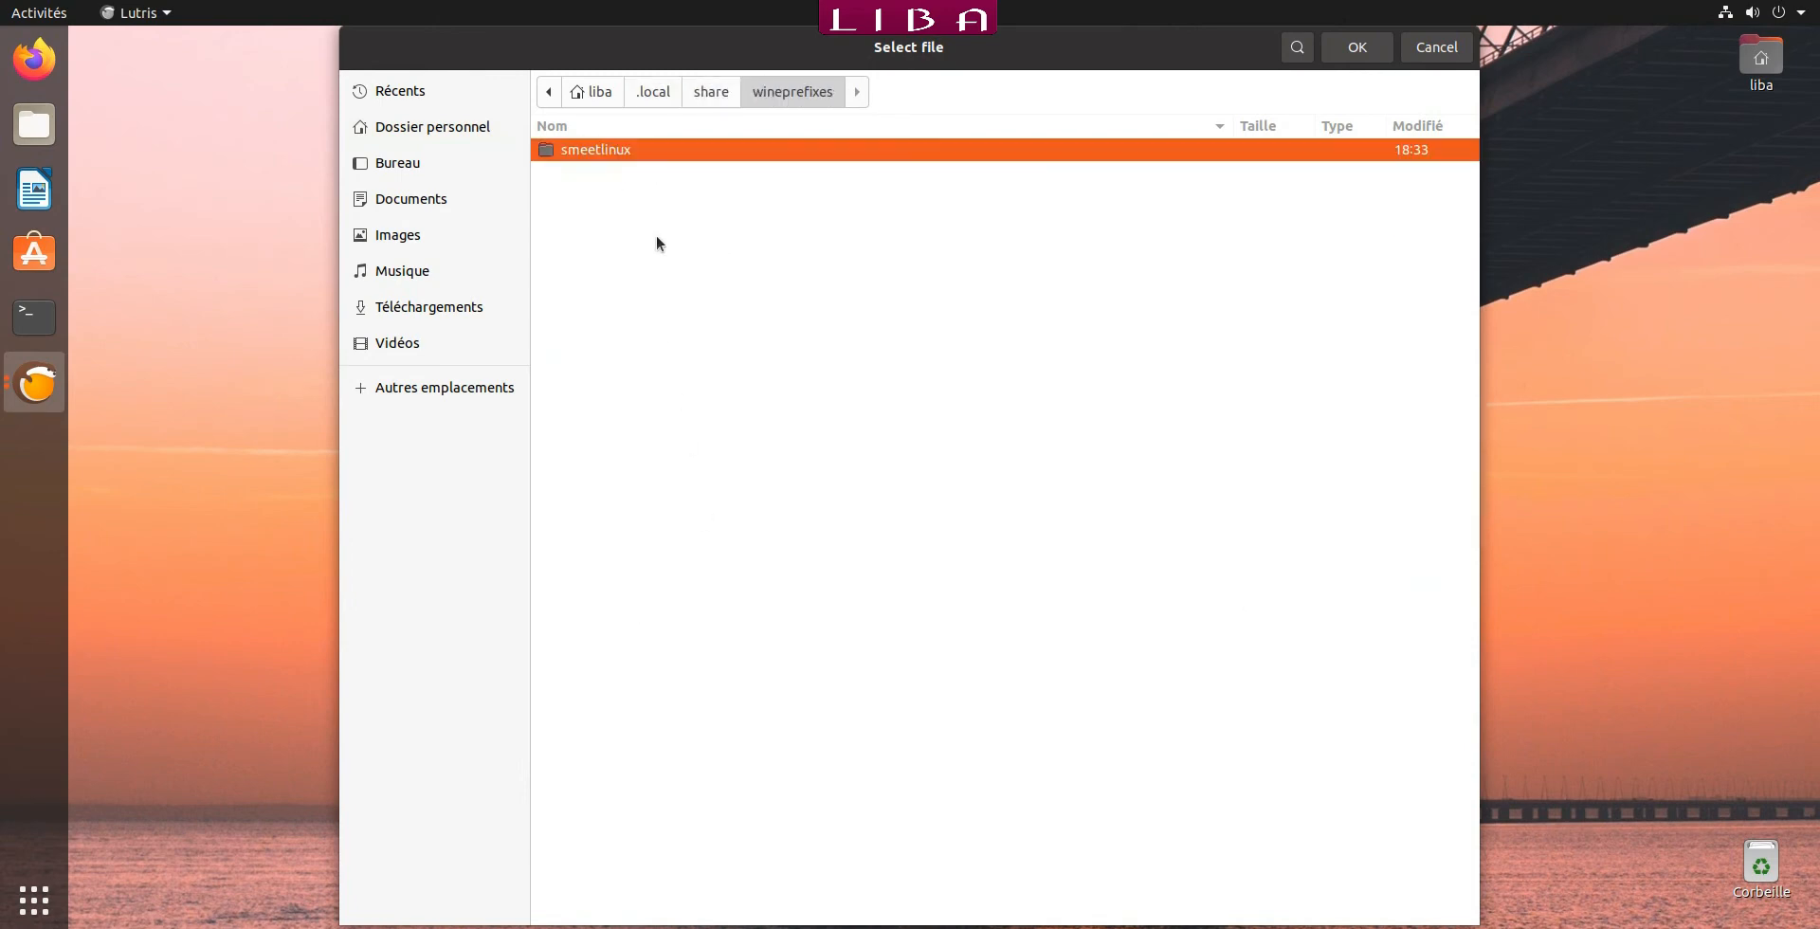
double_click(631, 152)
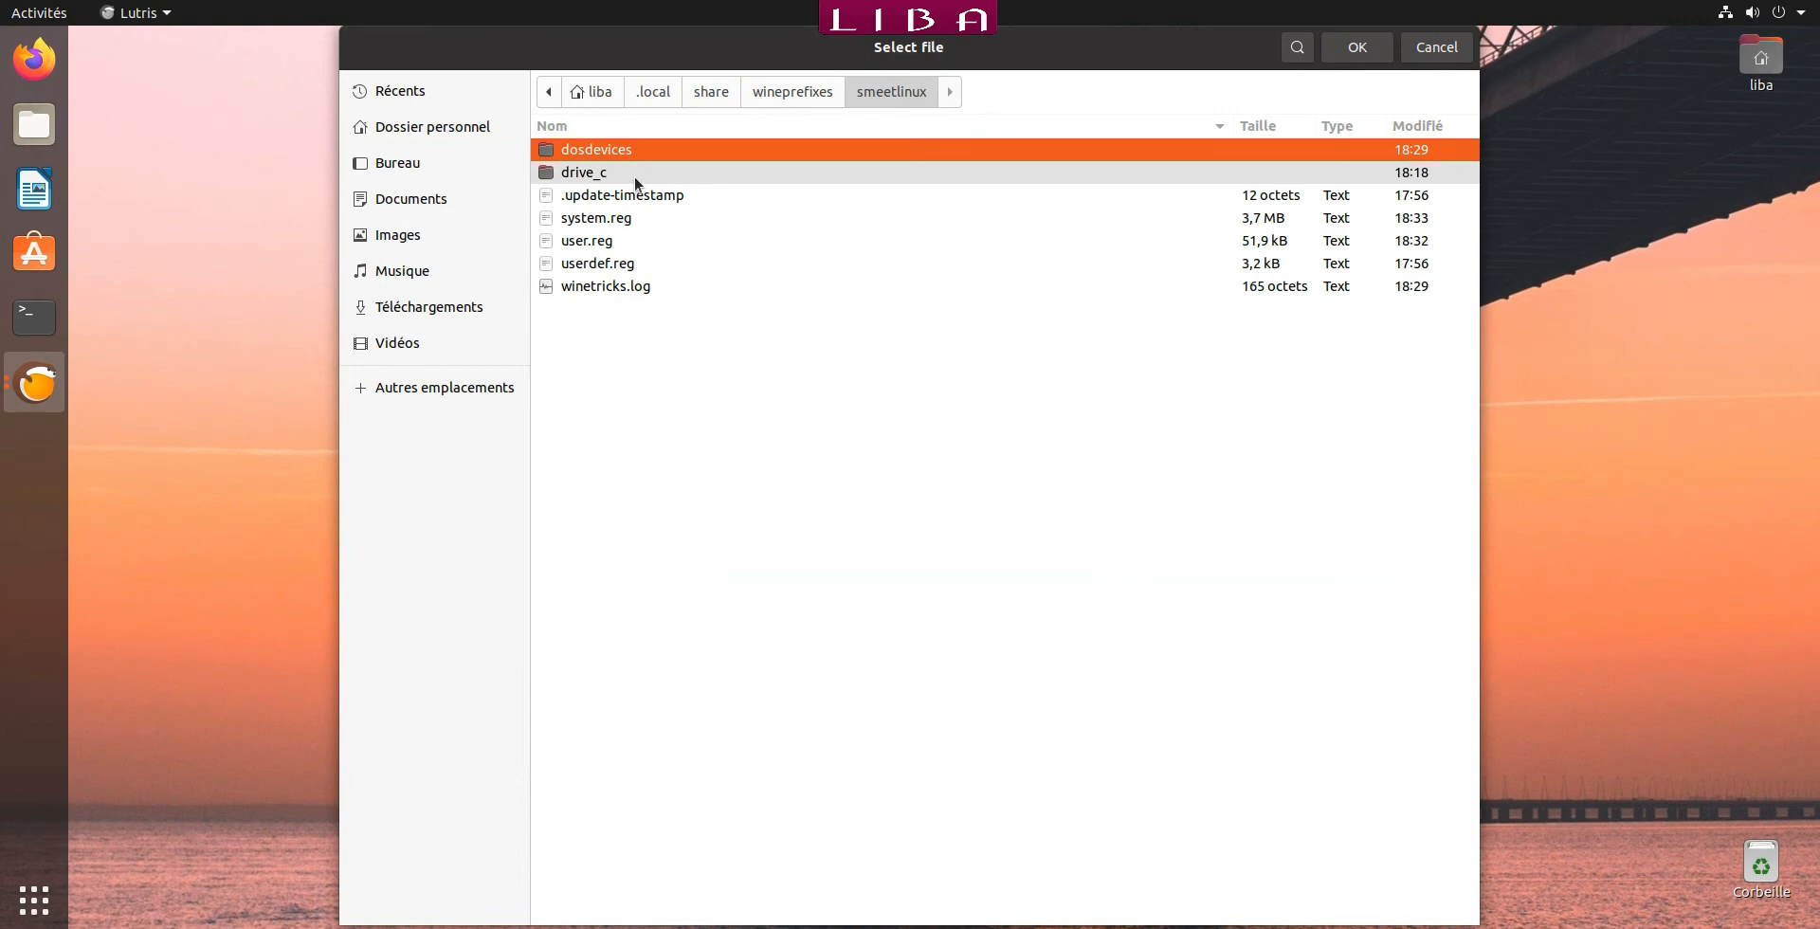
double_click(635, 174)
click(649, 174)
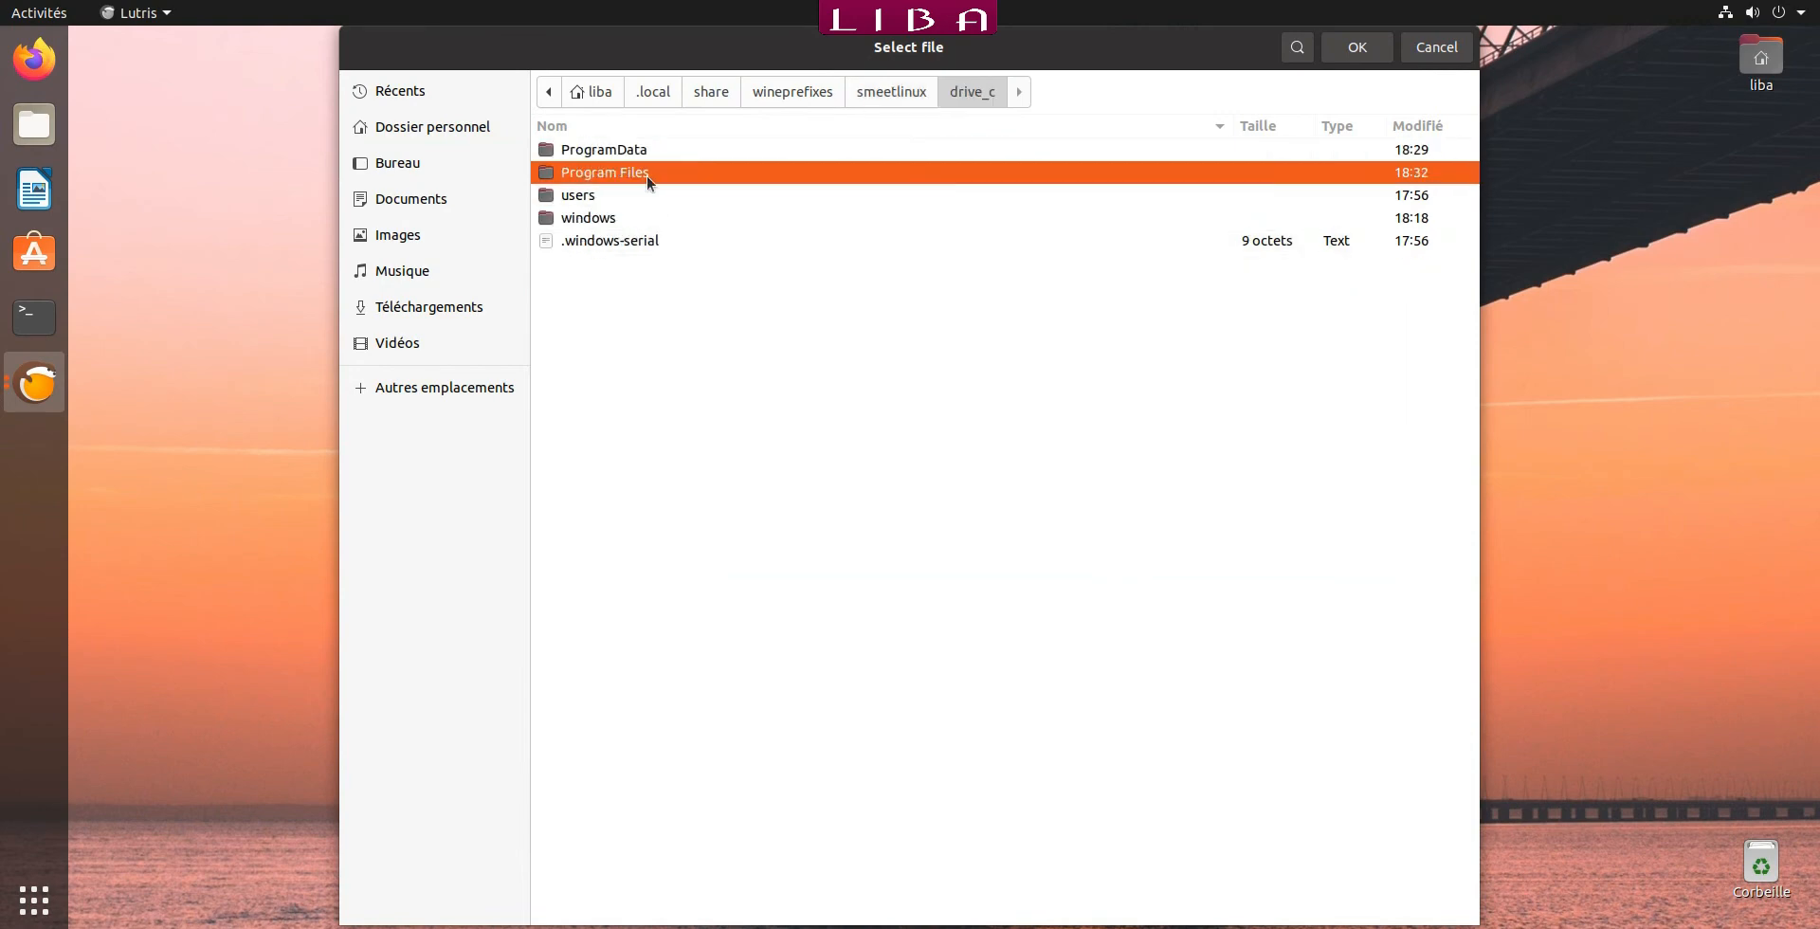
double_click(646, 175)
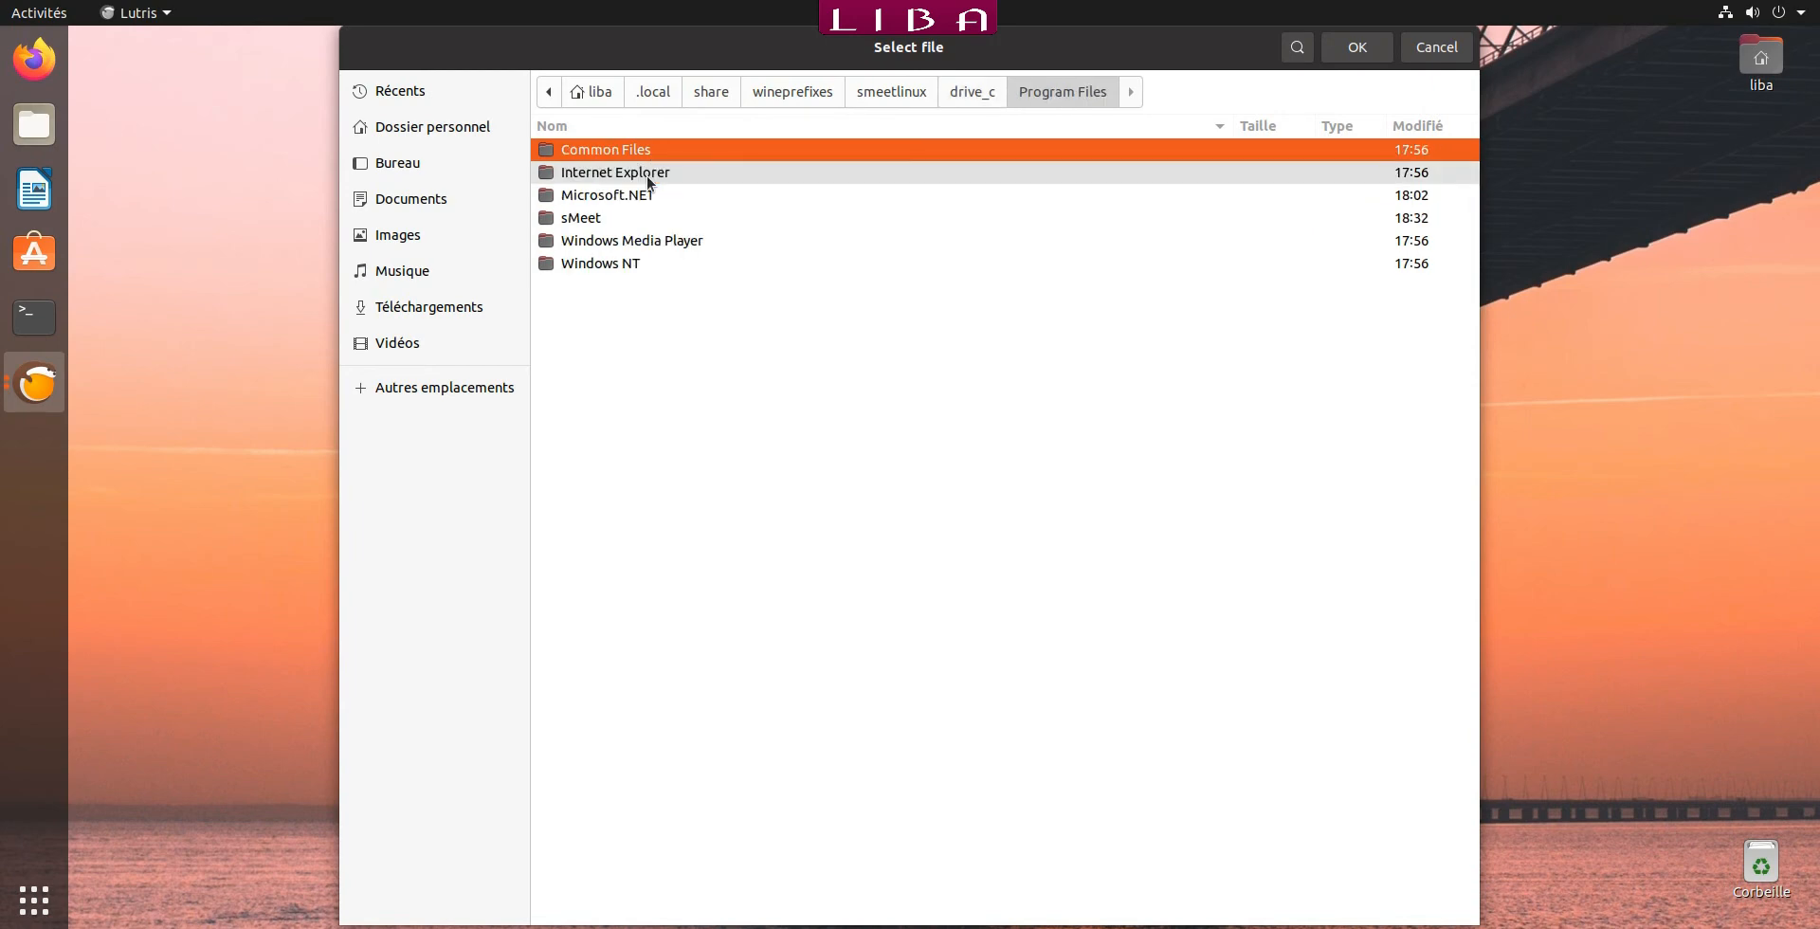
click(634, 217)
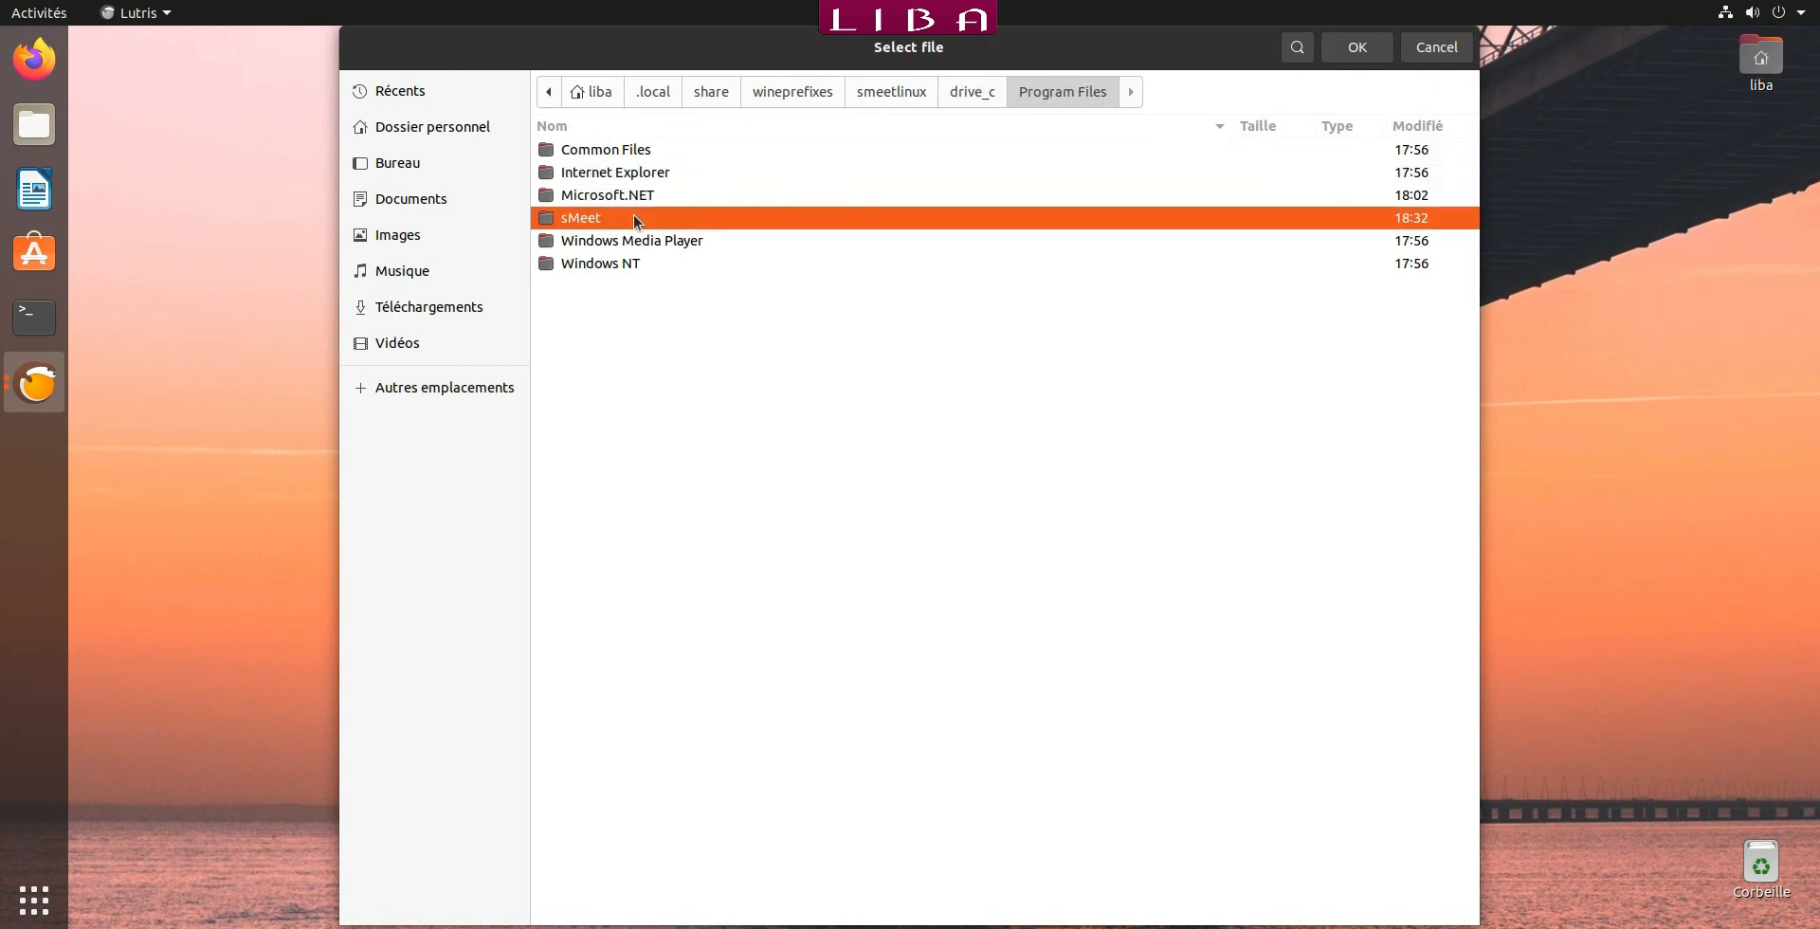
double_click(633, 217)
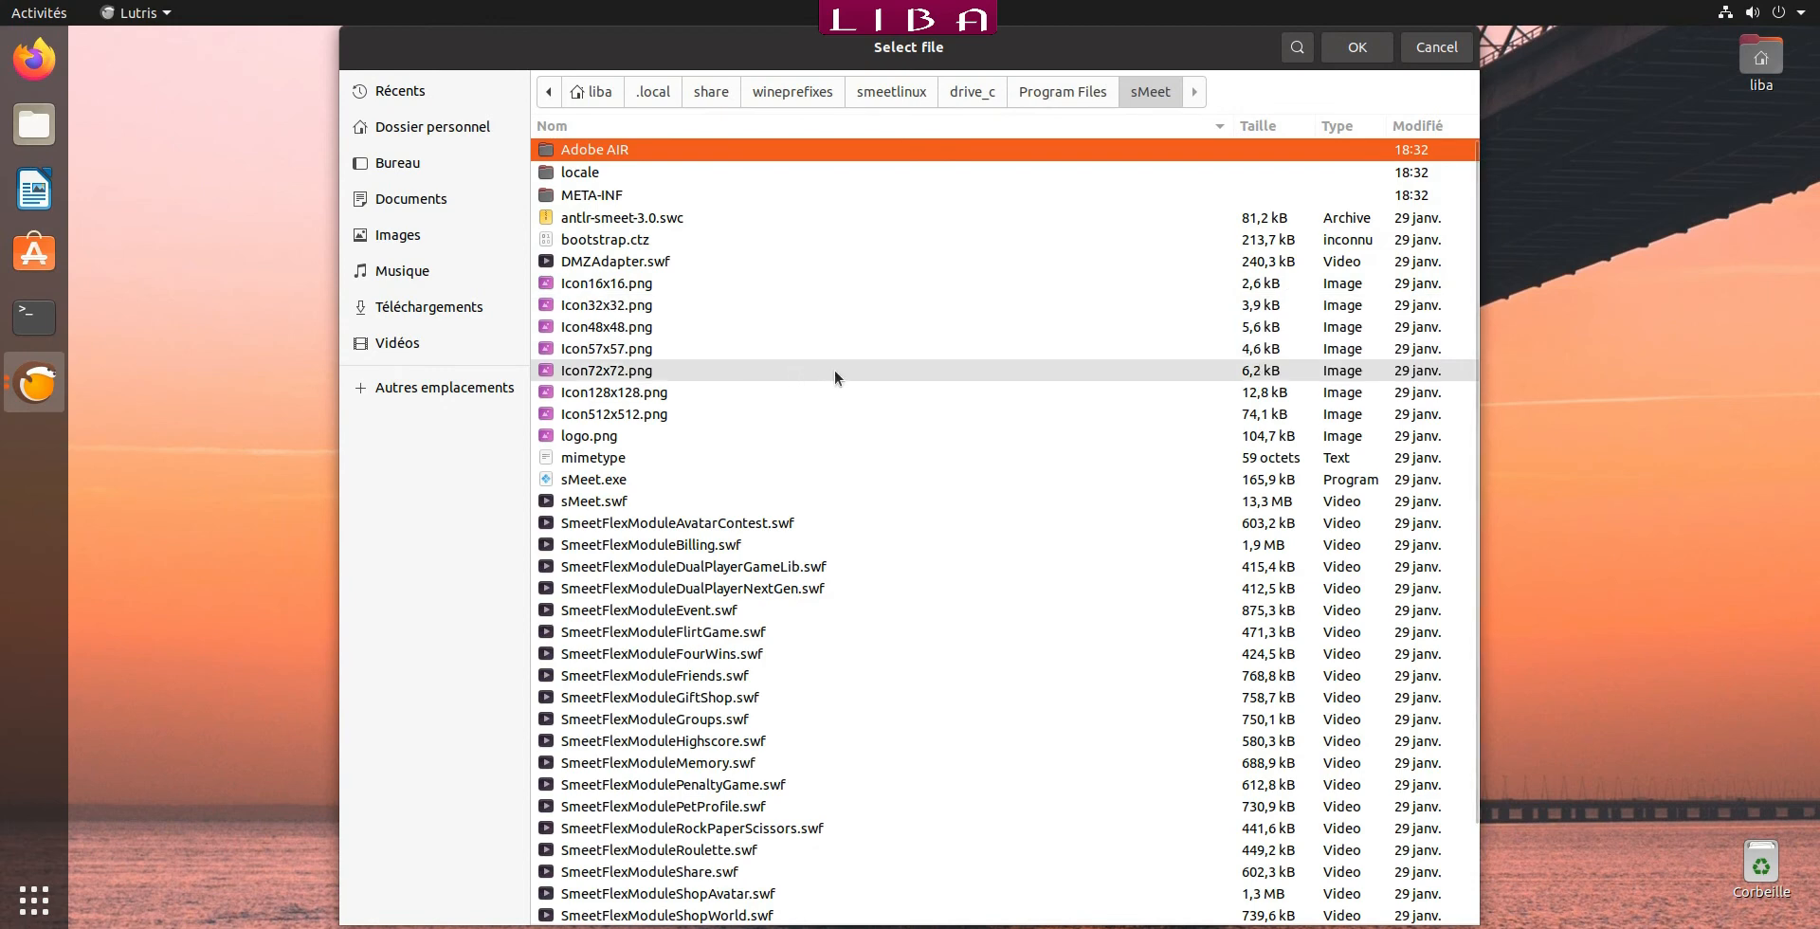
click(604, 483)
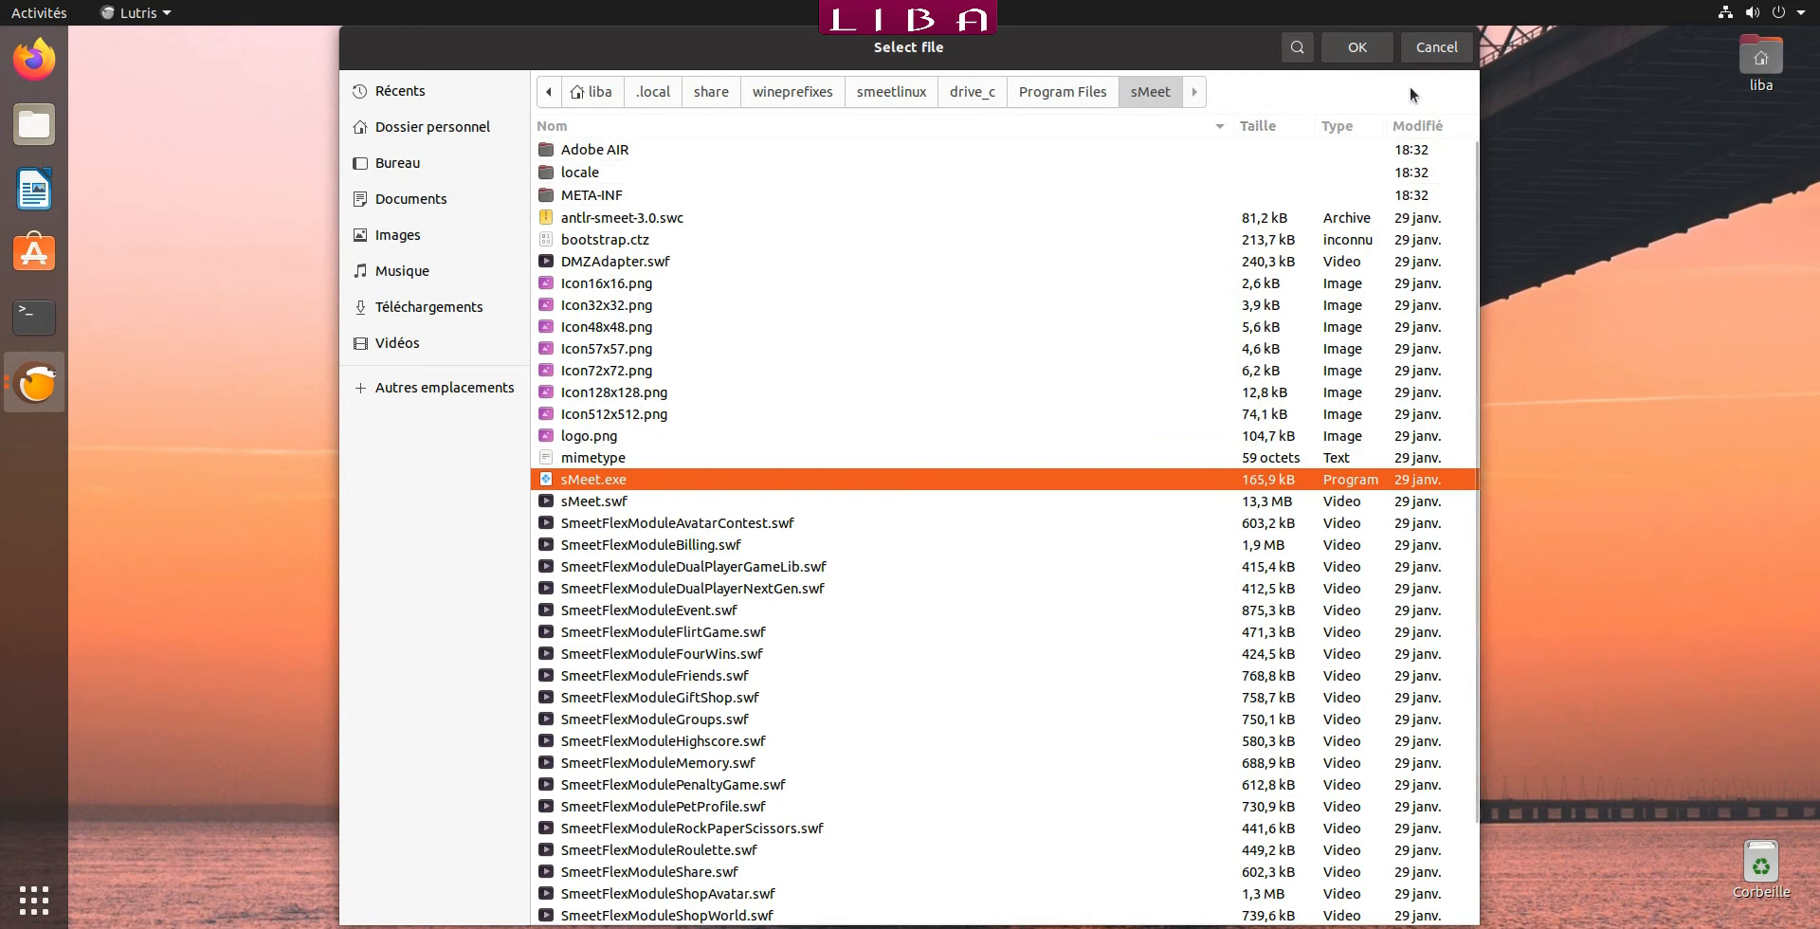
click(1373, 57)
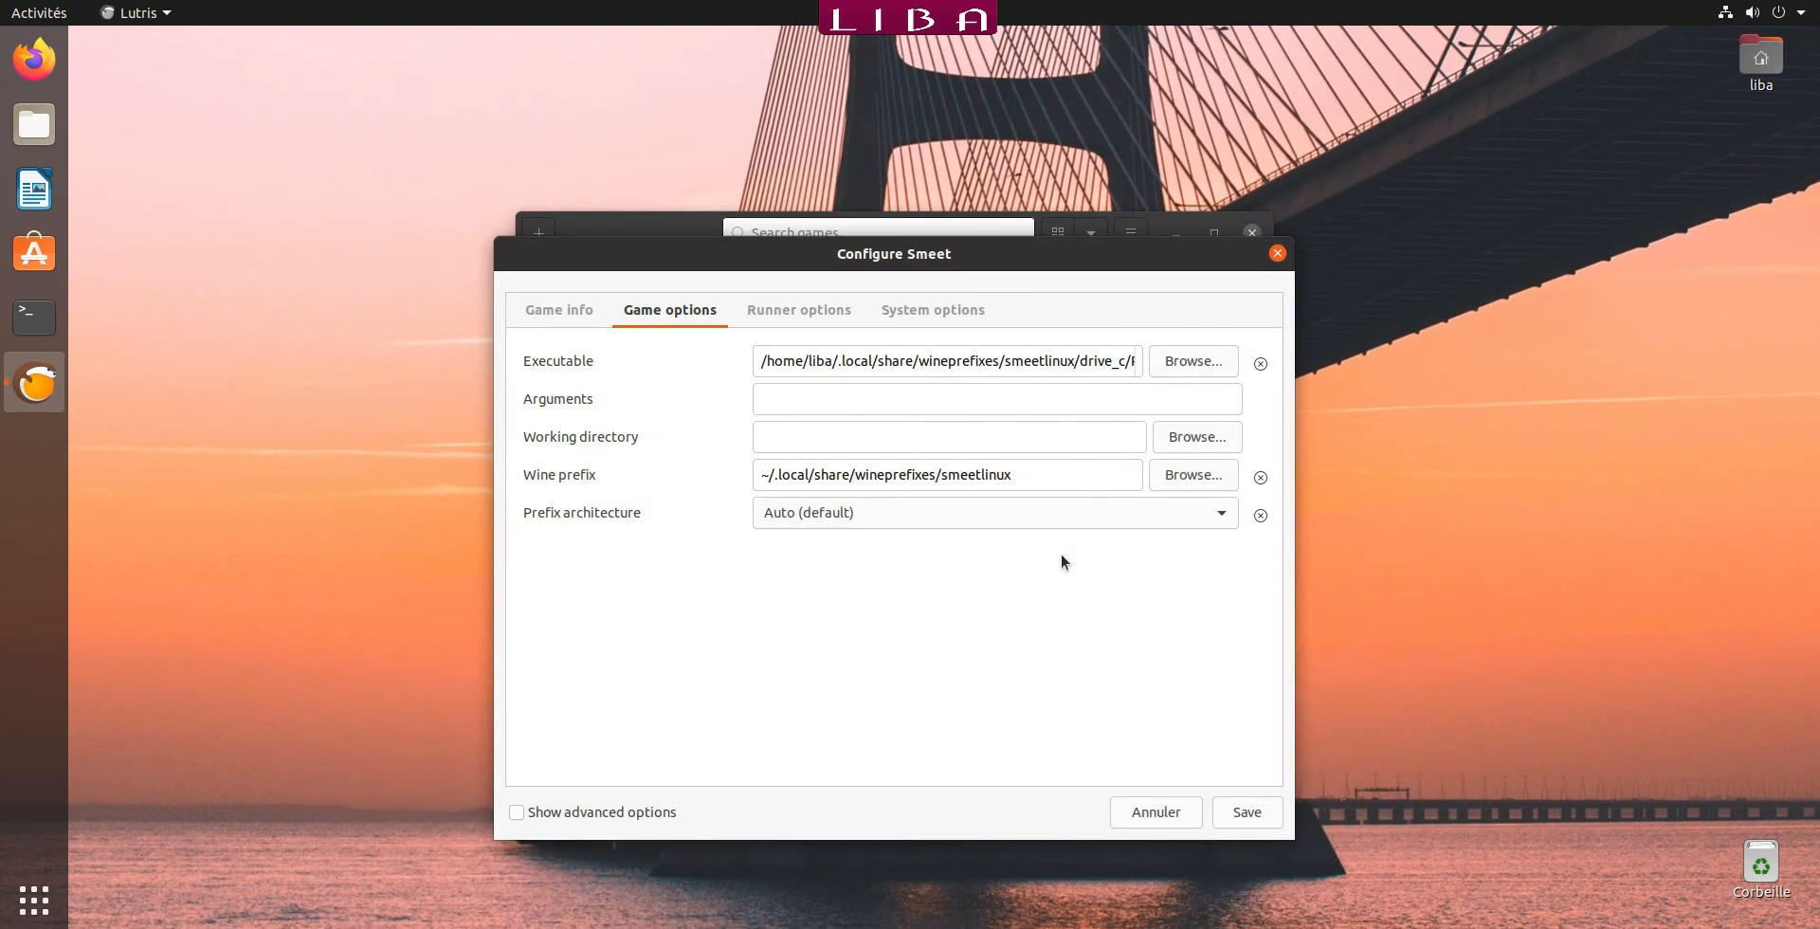
click(1260, 821)
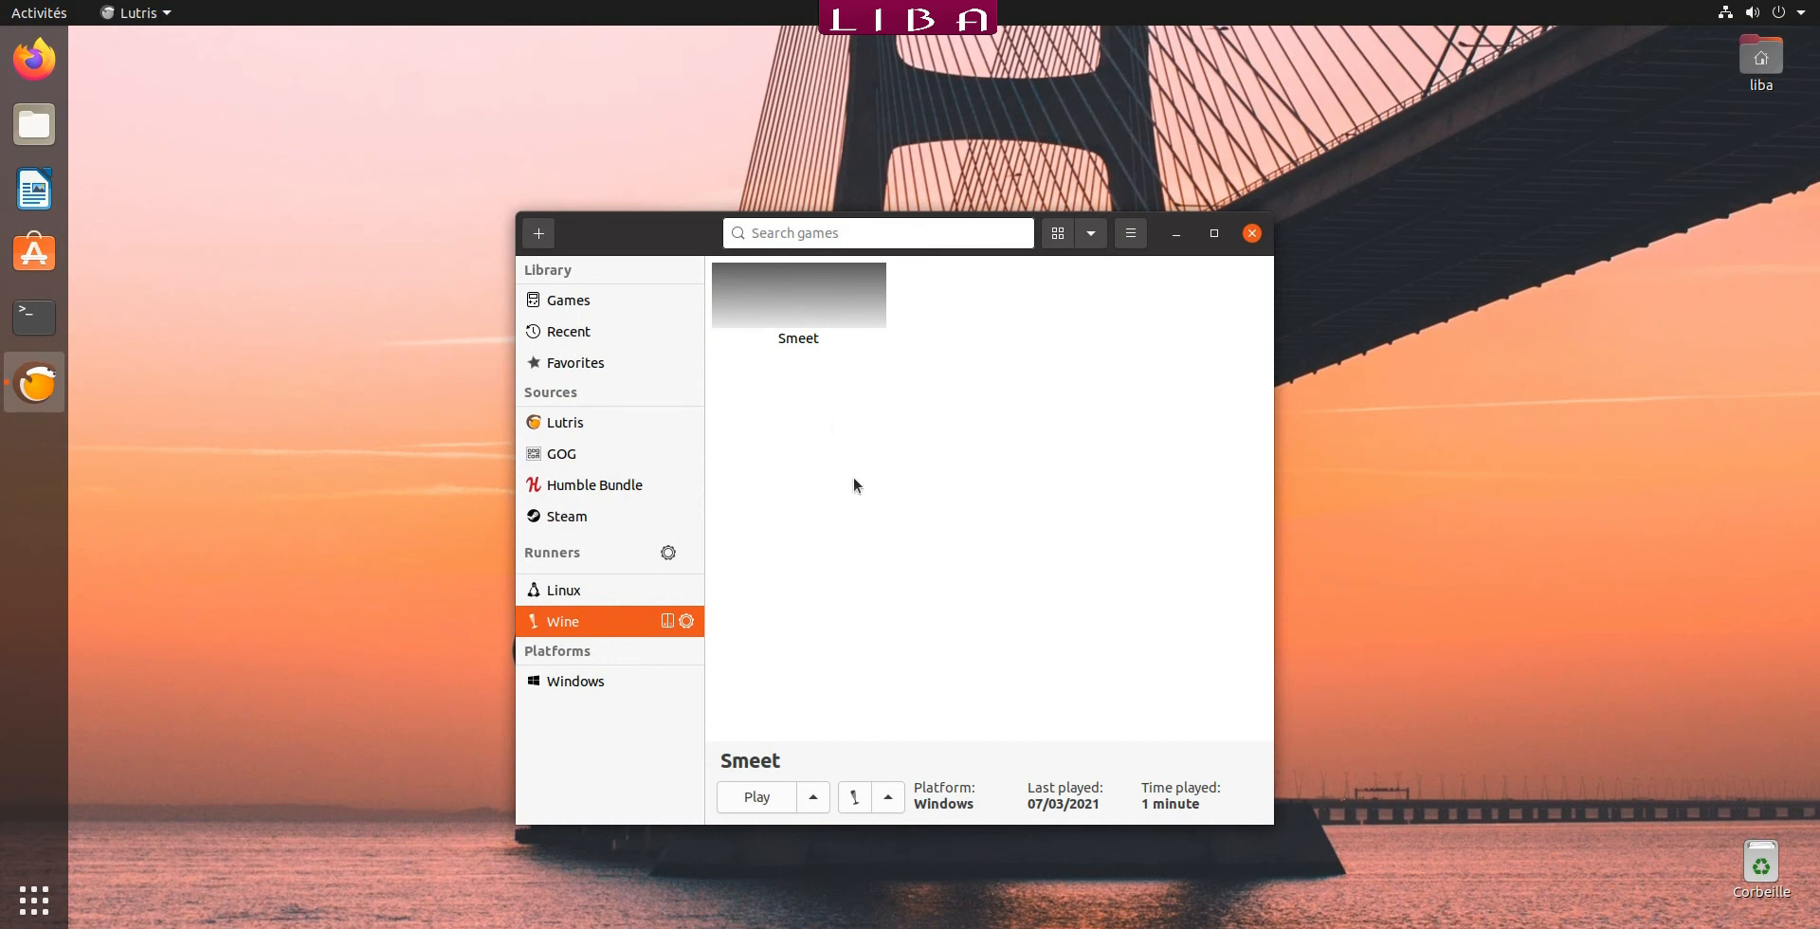
Launch Smeet from the library and accept the consent request for using personal data.
click(796, 320)
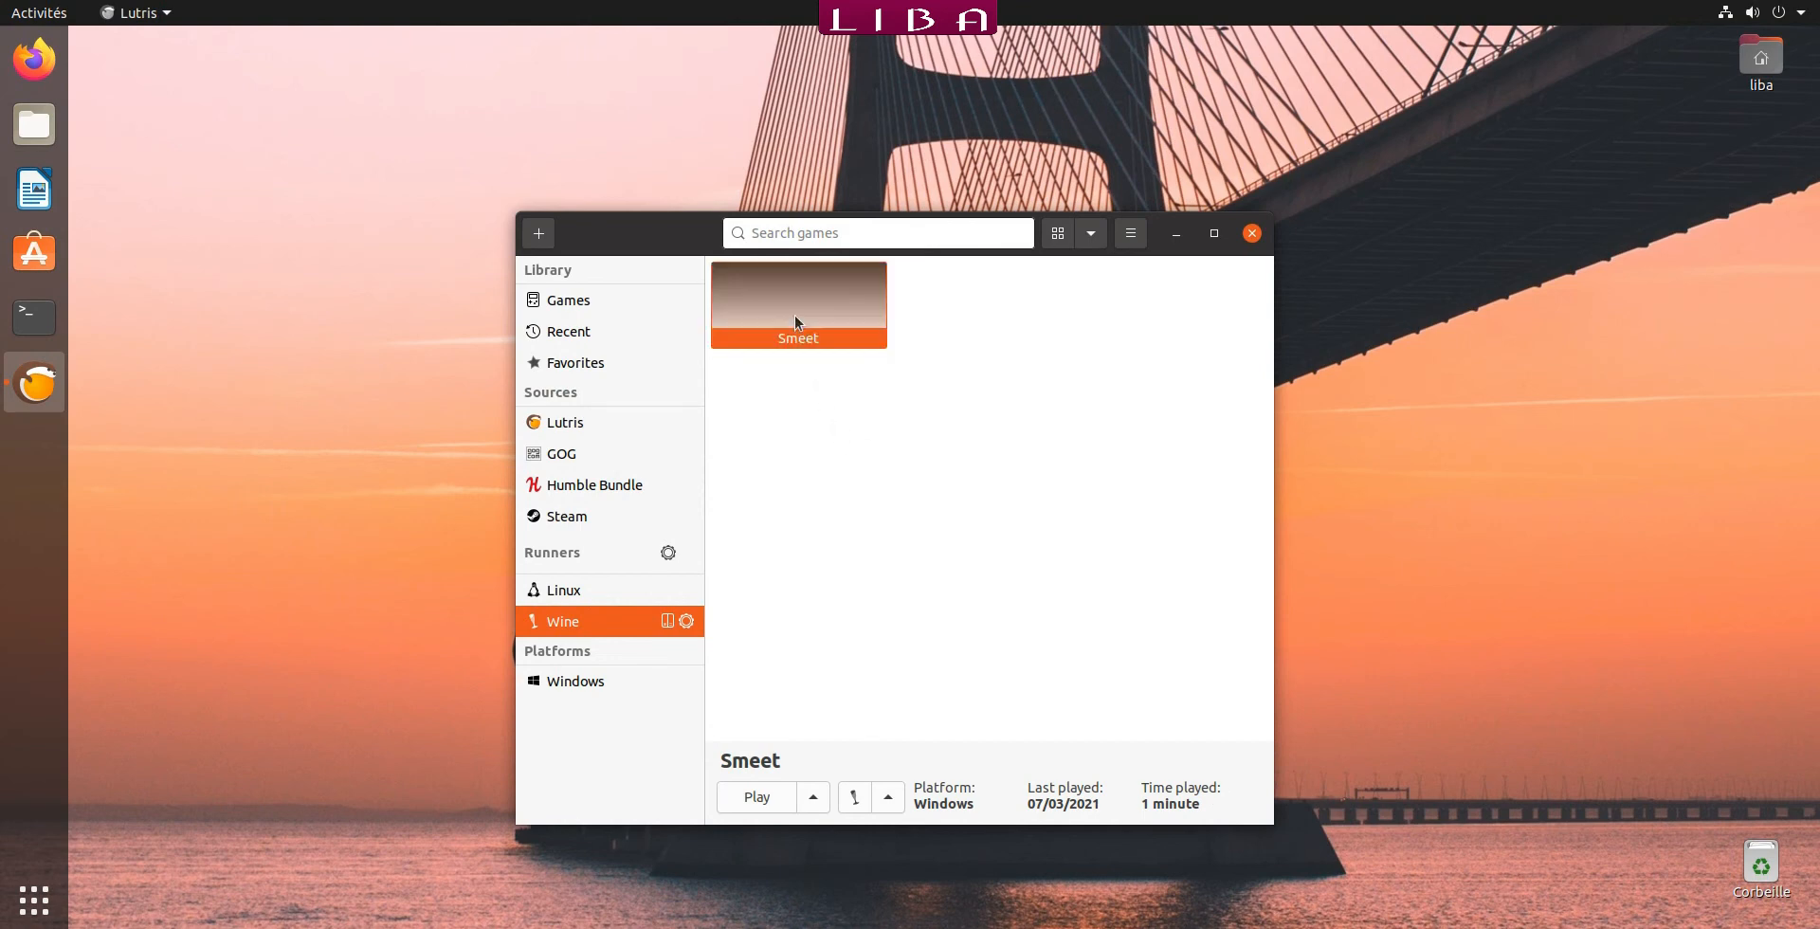
click(754, 798)
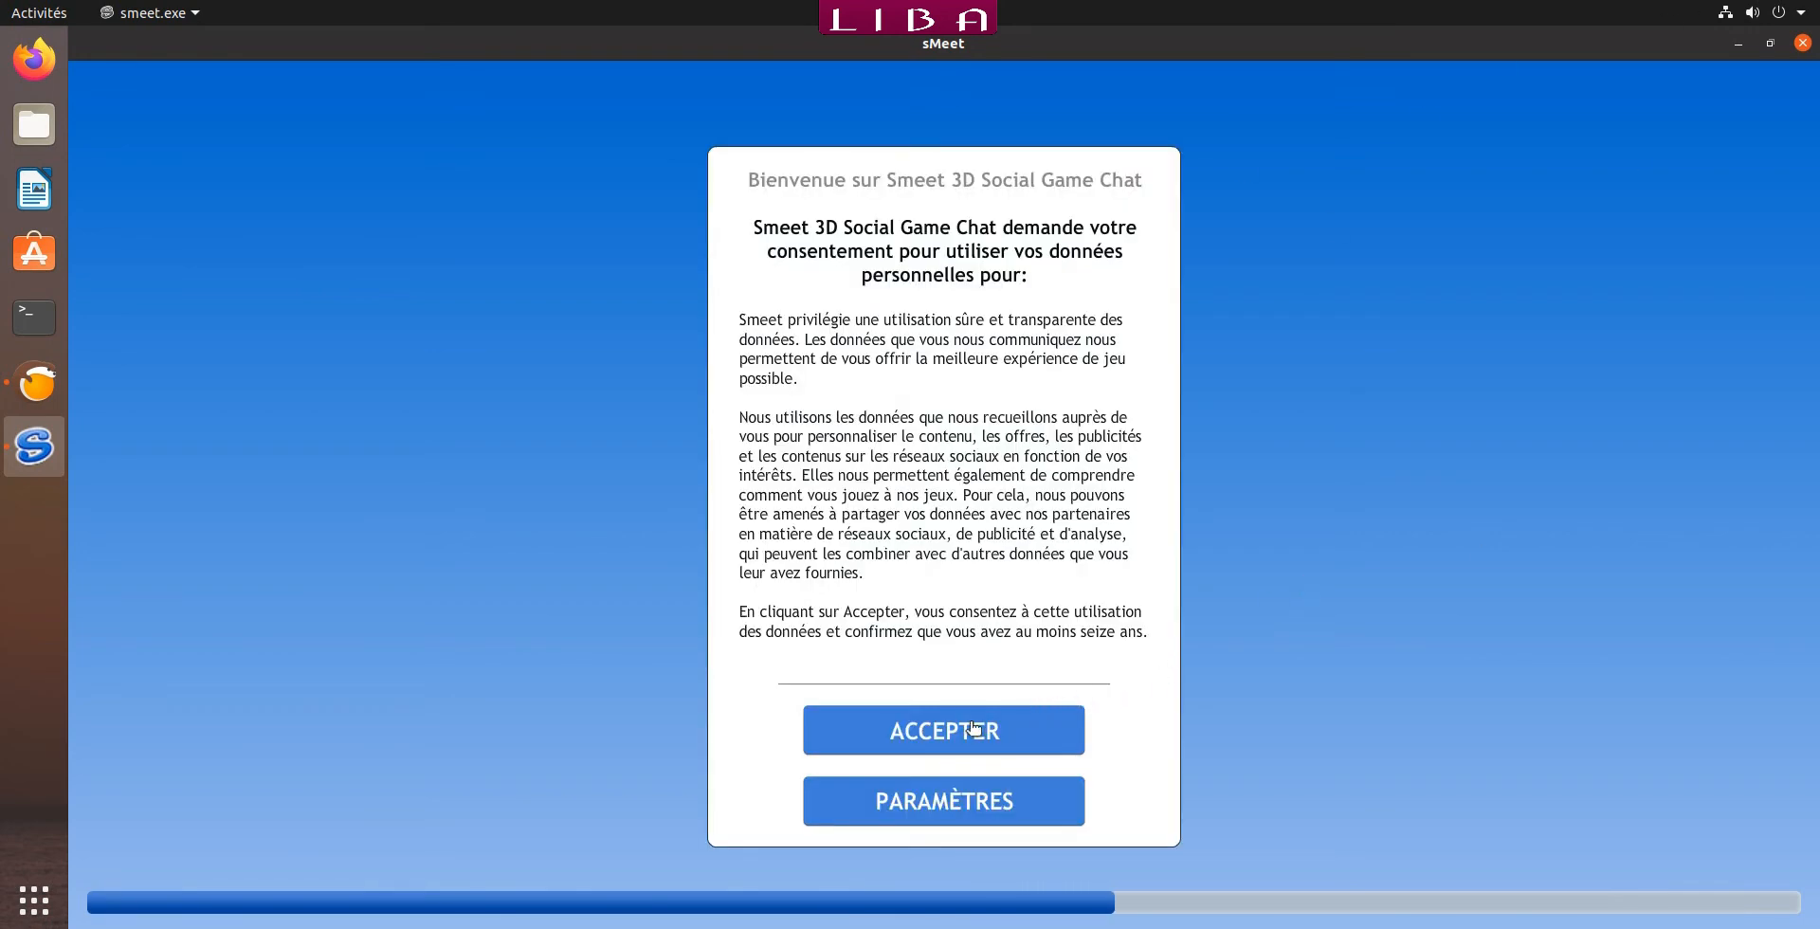
click(955, 736)
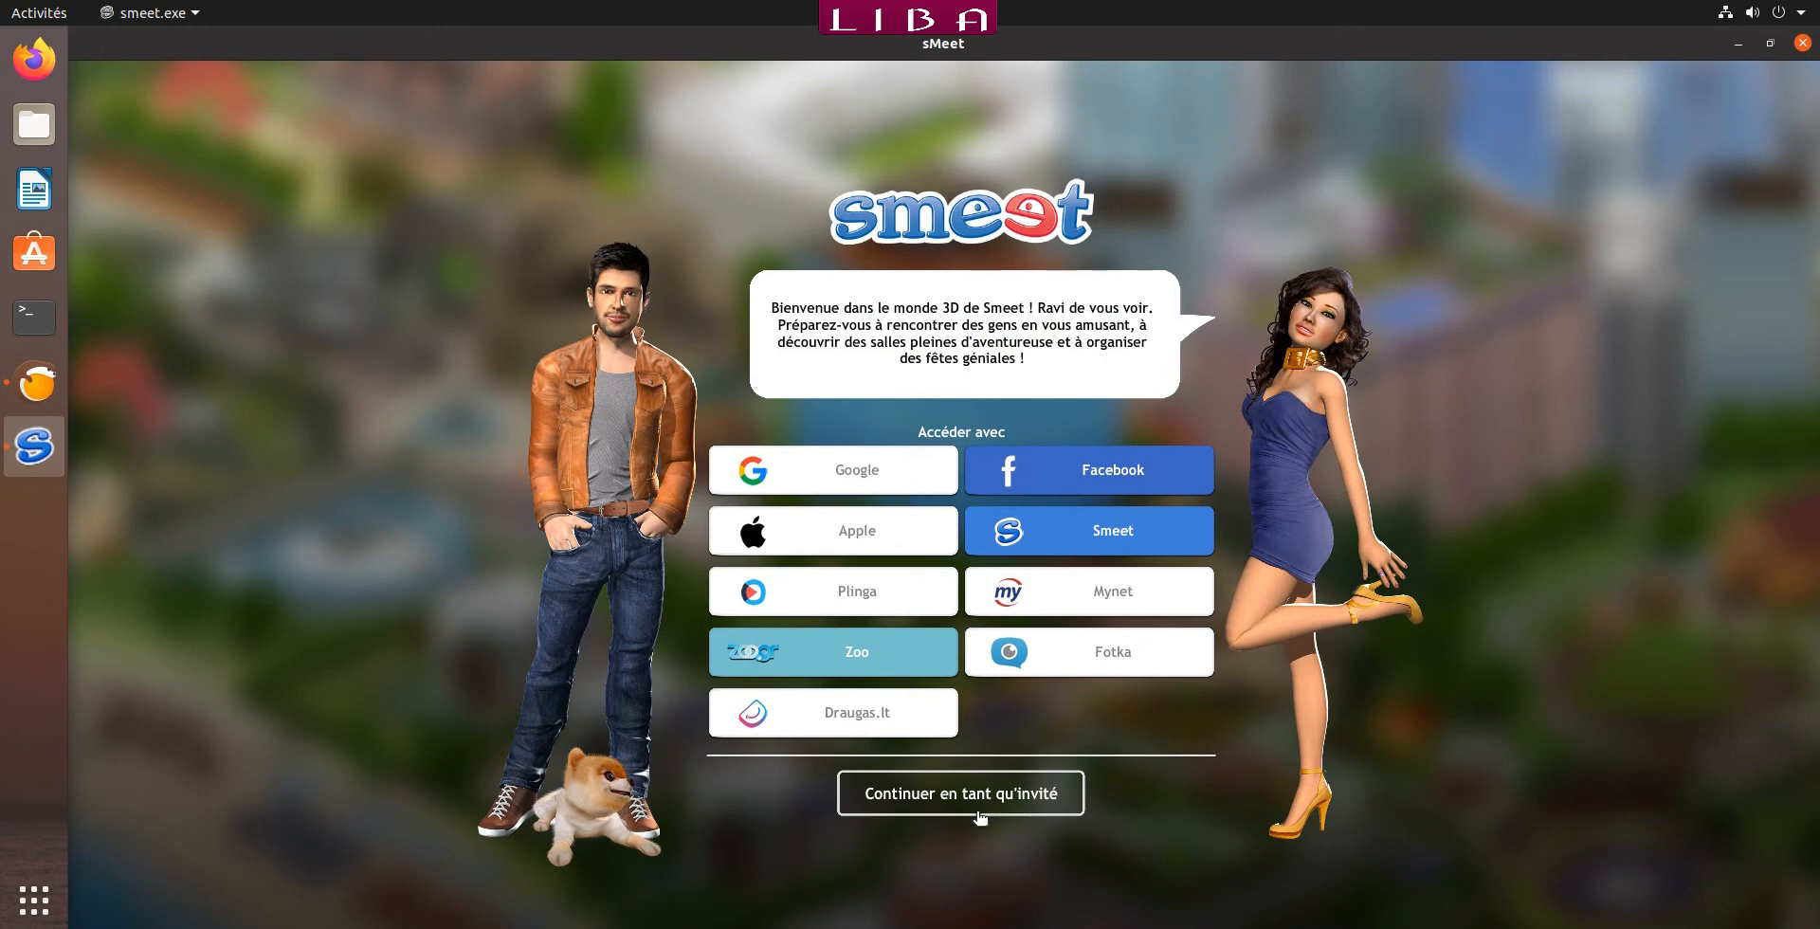
Continue as a guest with a nickname and date of birth, and dismiss the room's welcome and task dialogs.
click(1019, 808)
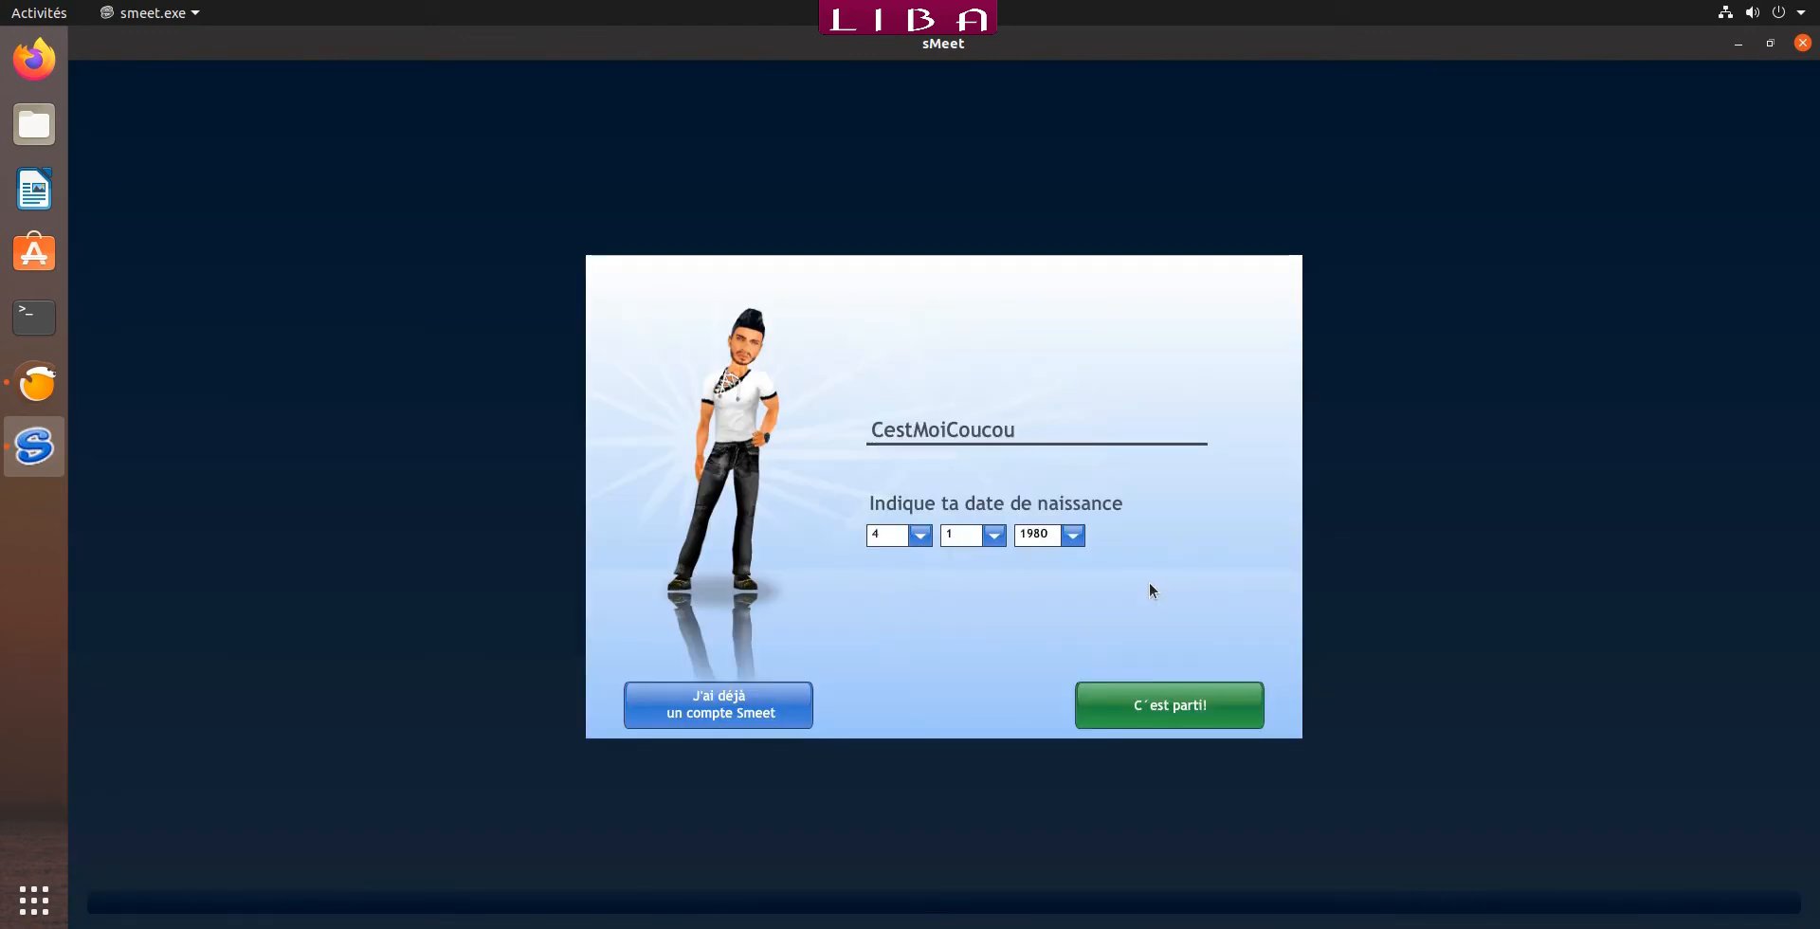
click(1173, 716)
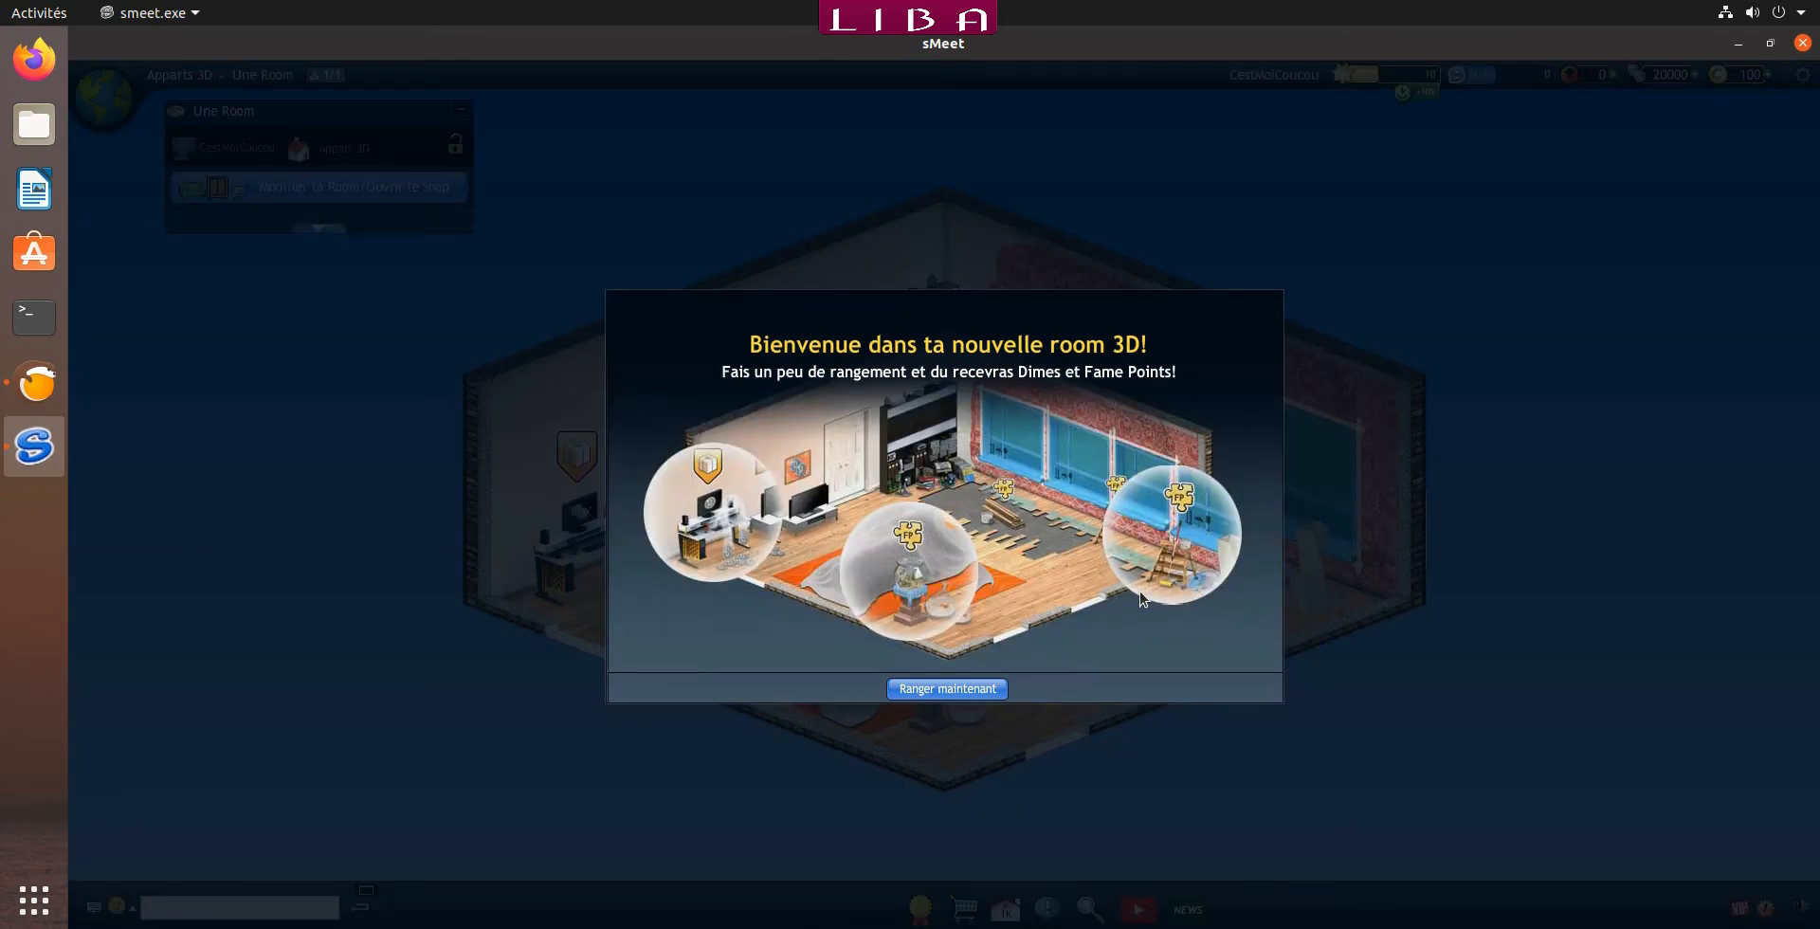
click(966, 688)
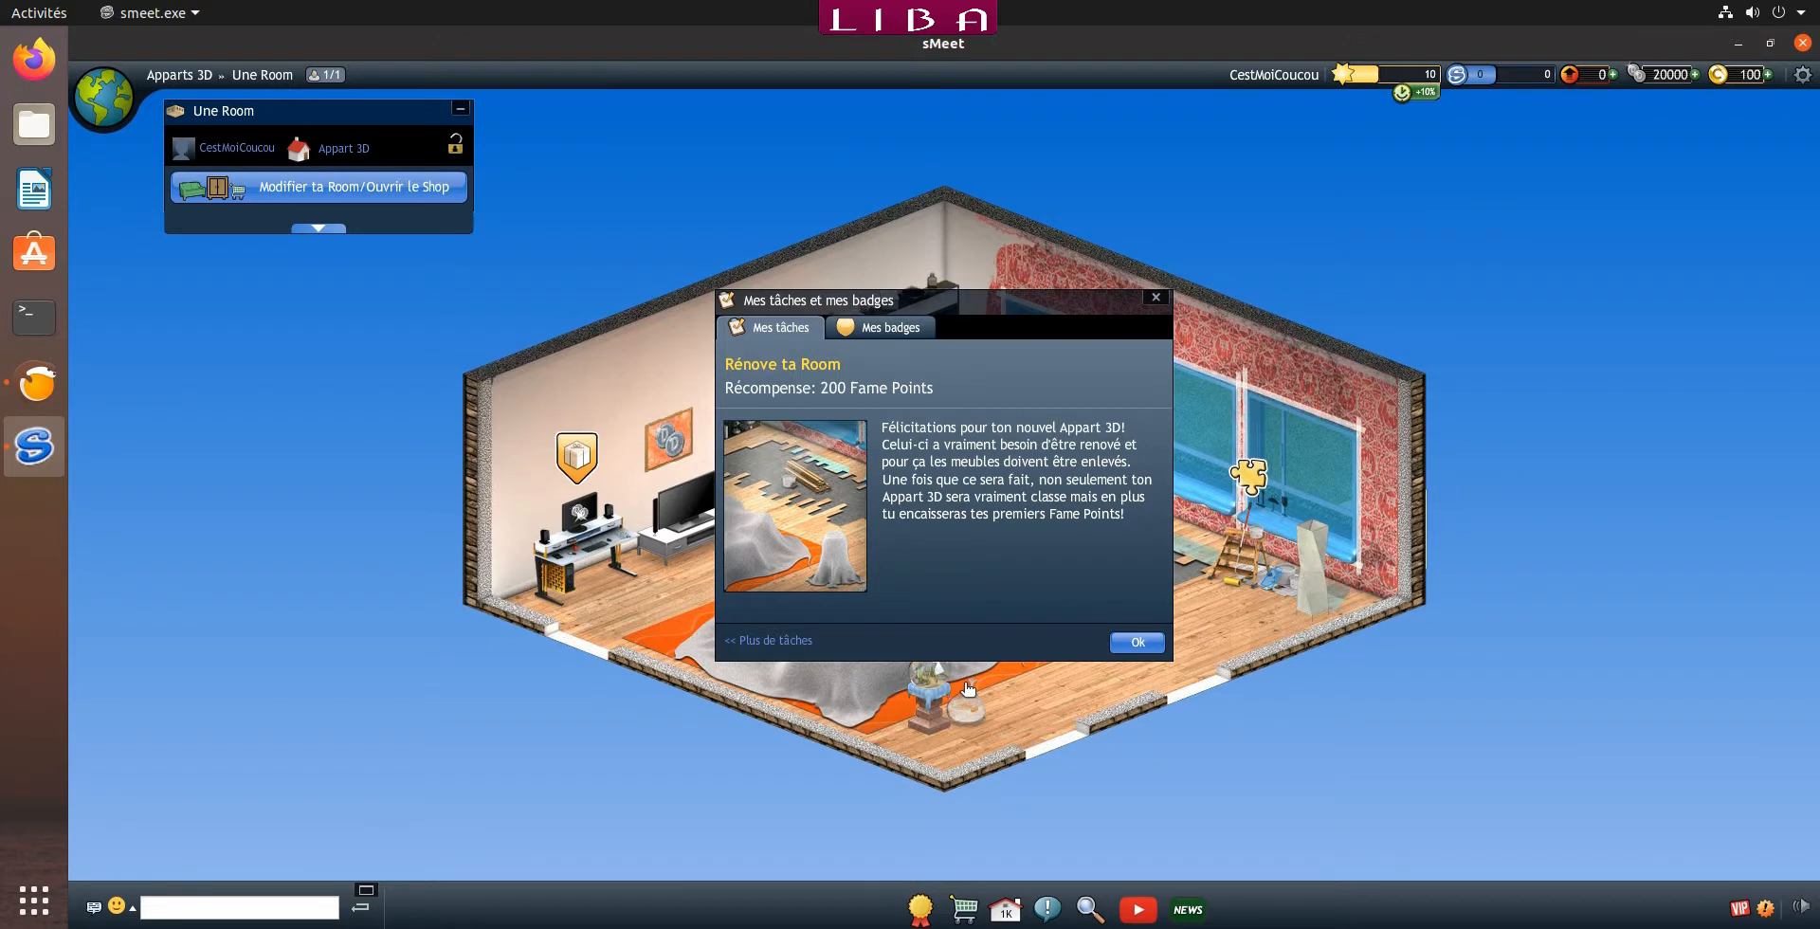
click(1138, 641)
Lower the game's sound volume to 0.9.
click(1061, 610)
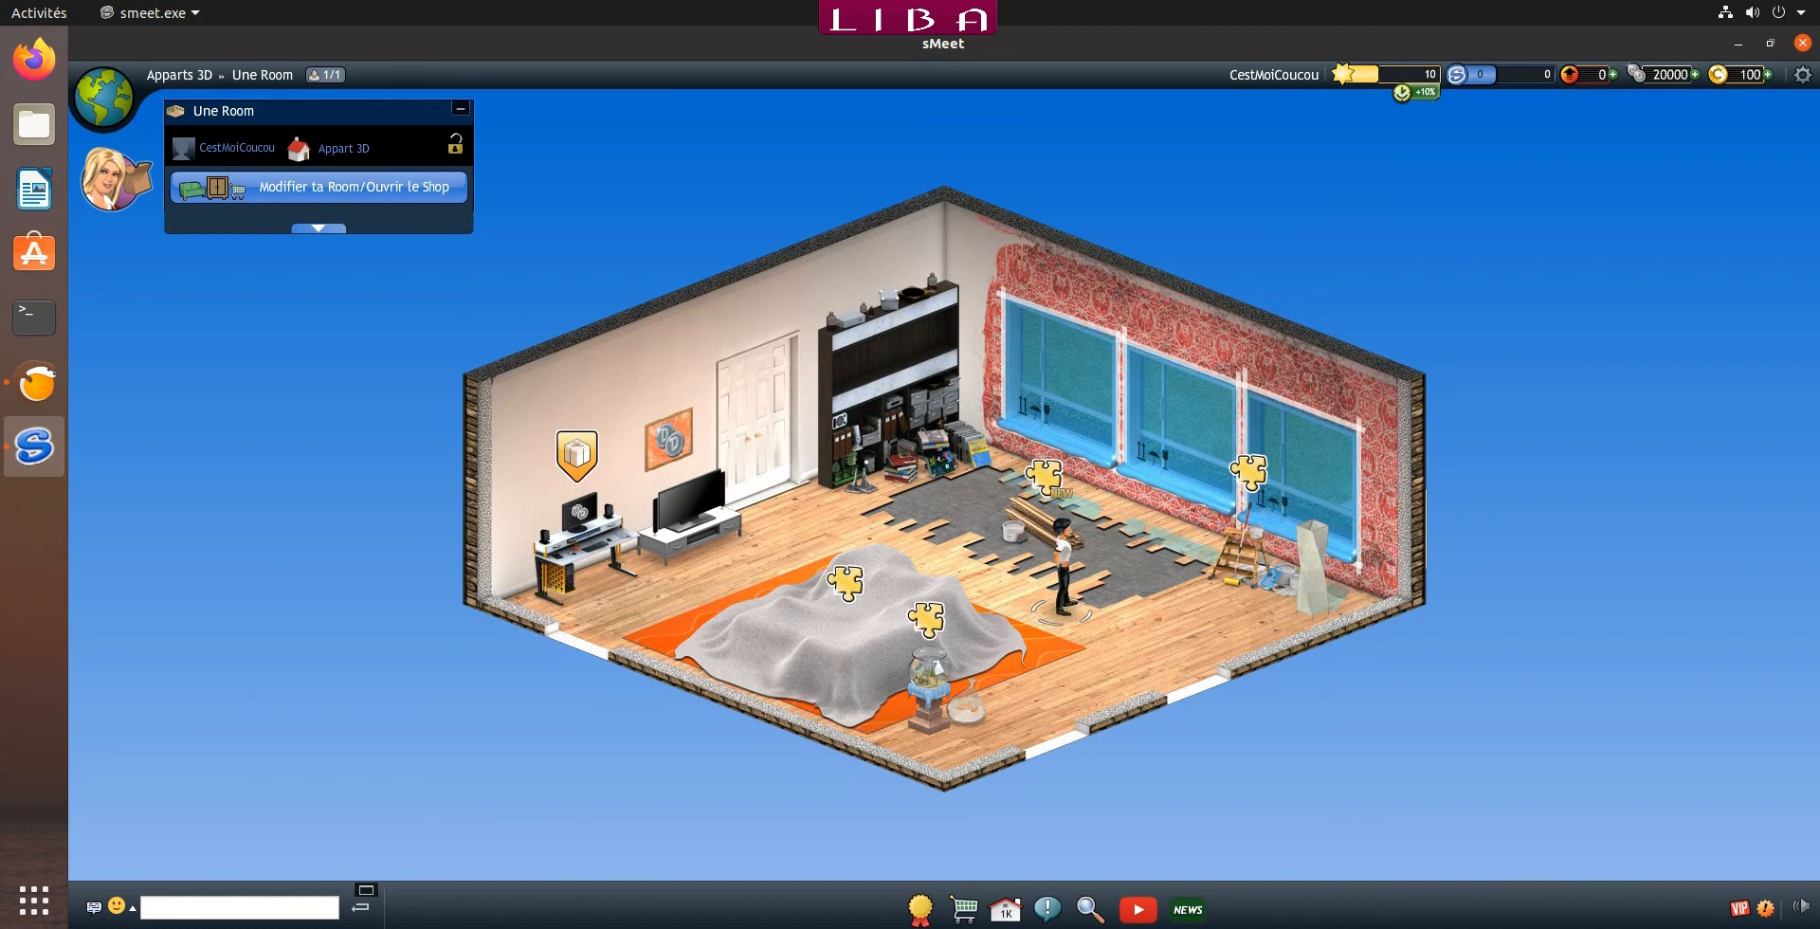
click(1799, 907)
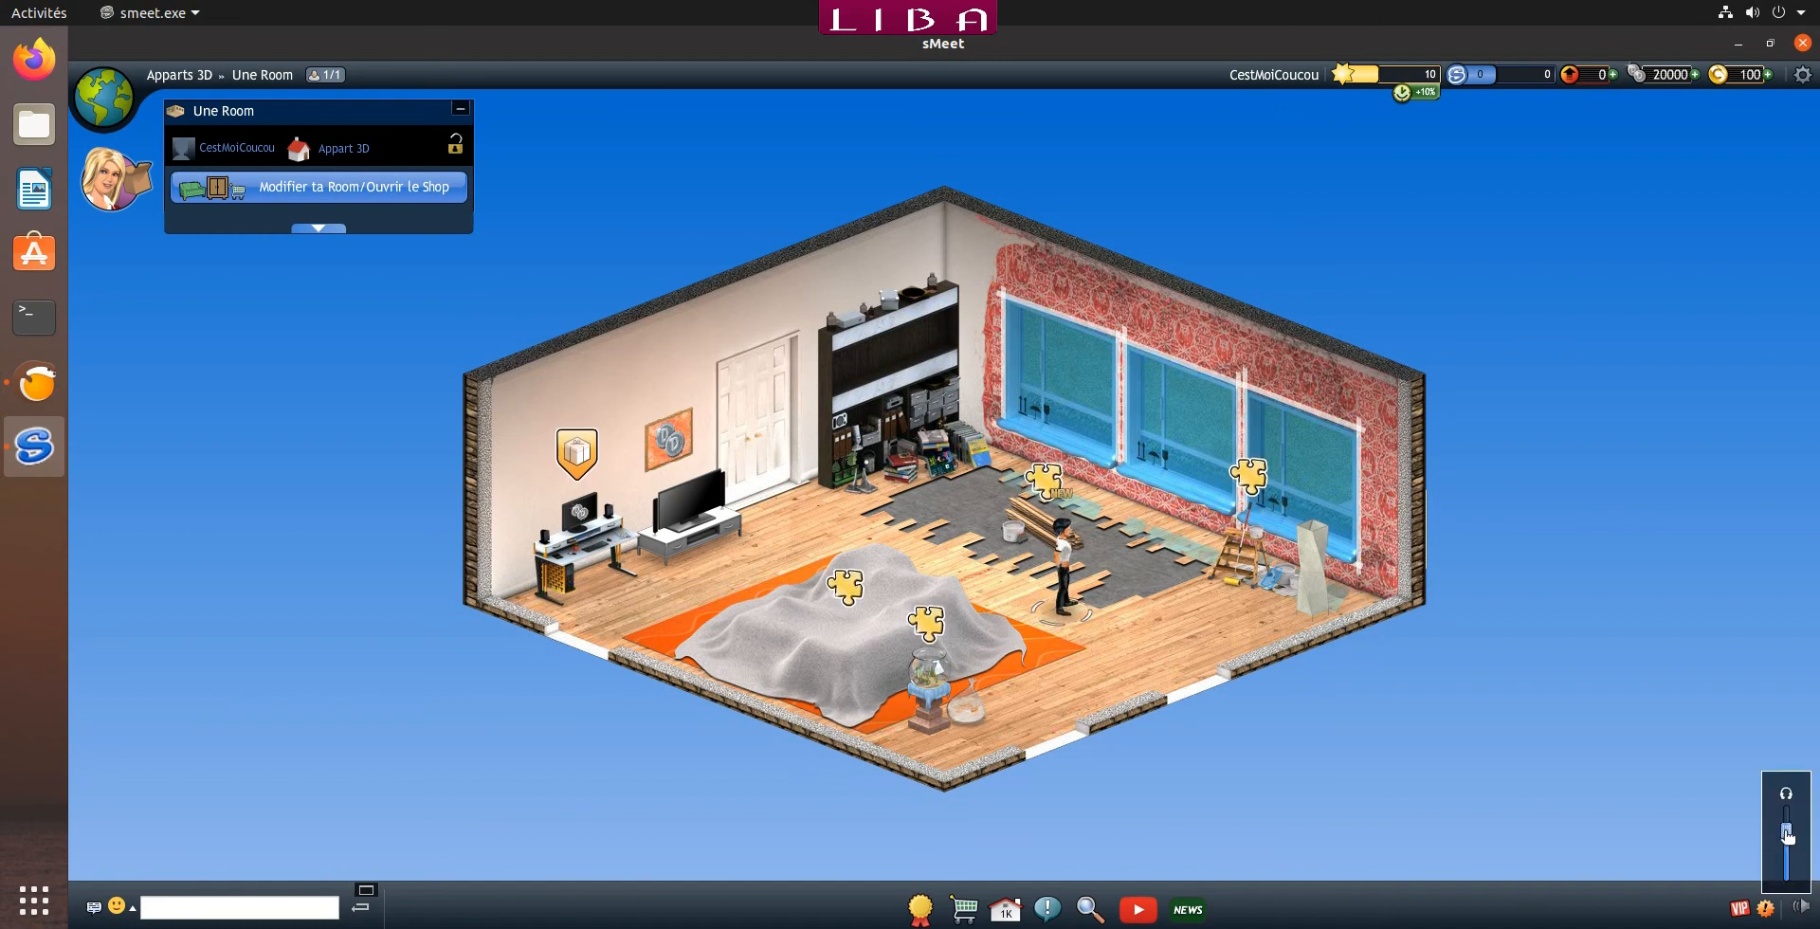
drag(1786, 860, 1787, 870)
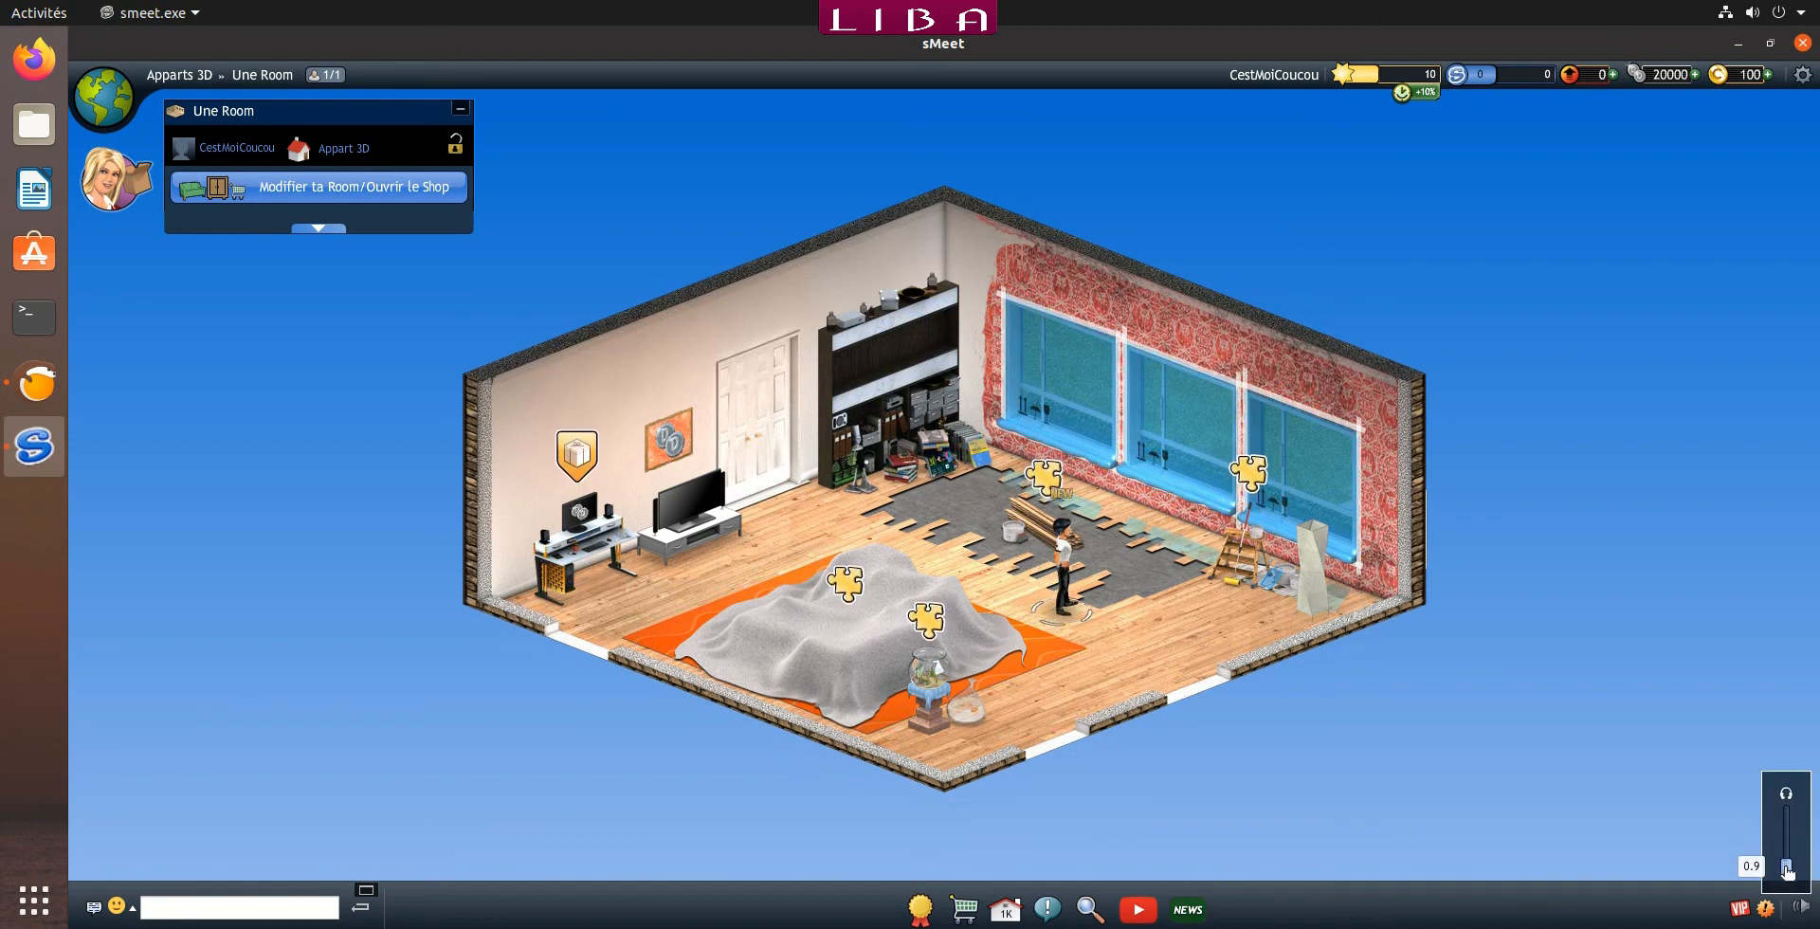
Tidy the 3D room by completing the tasks marked on its objects, and continue past the level-up dialog.
mouse_move(817, 685)
click(823, 643)
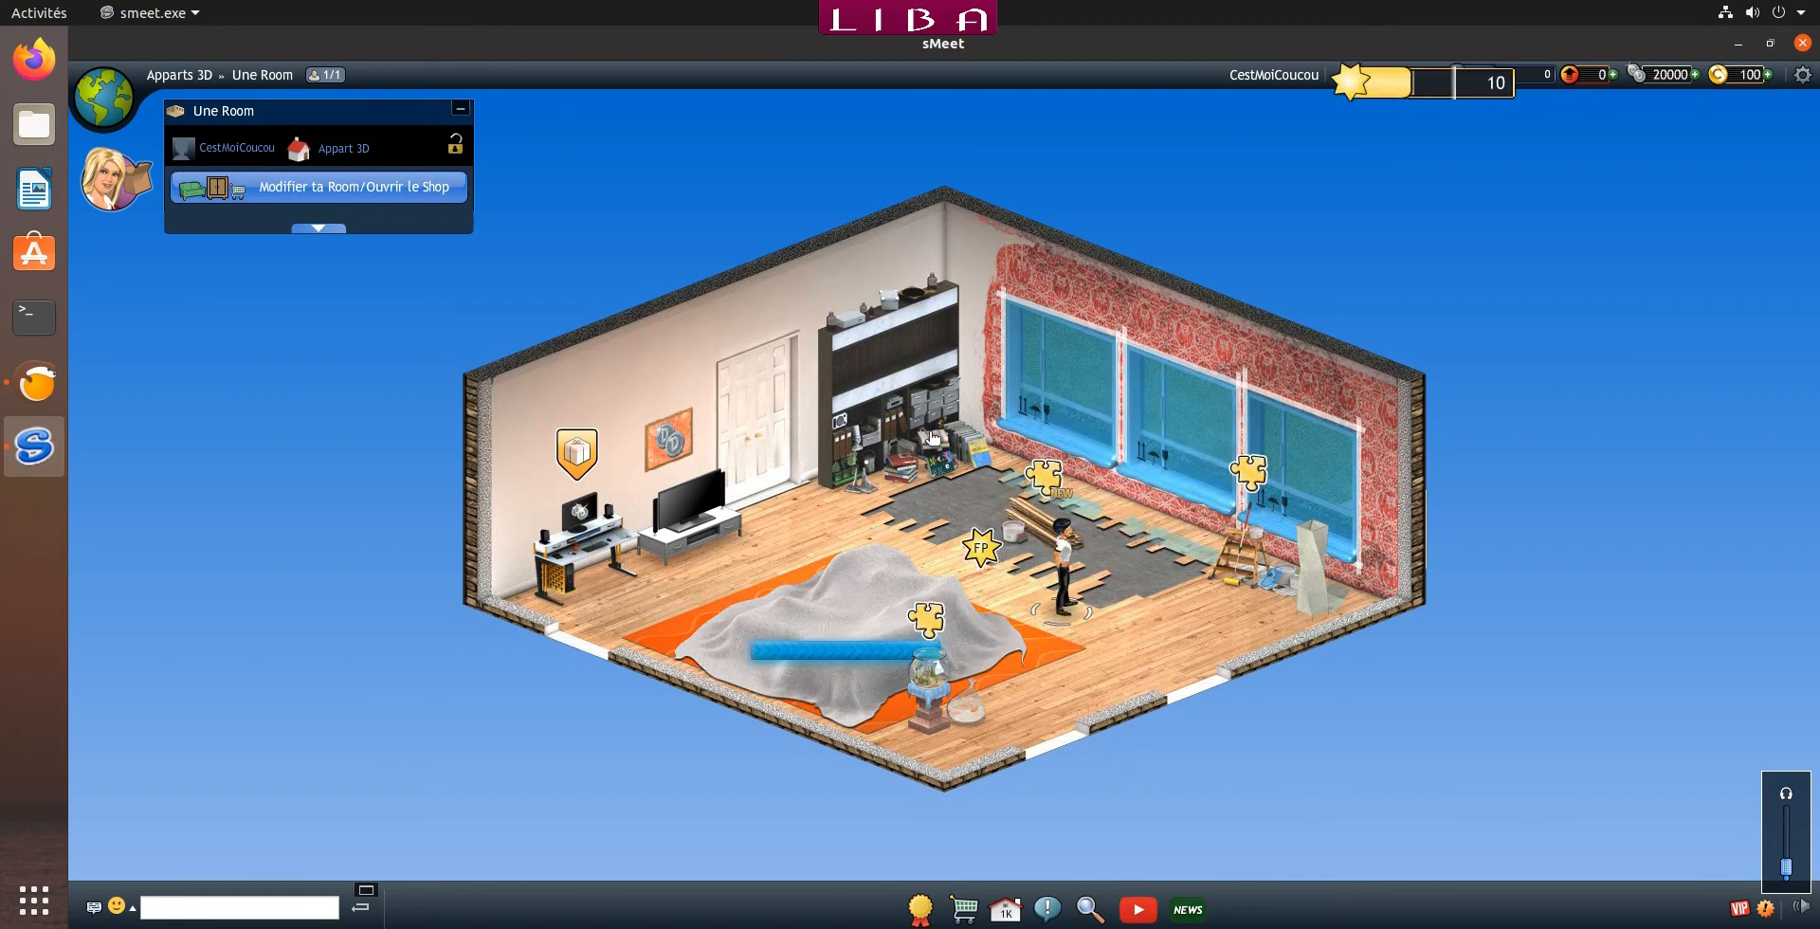
click(566, 561)
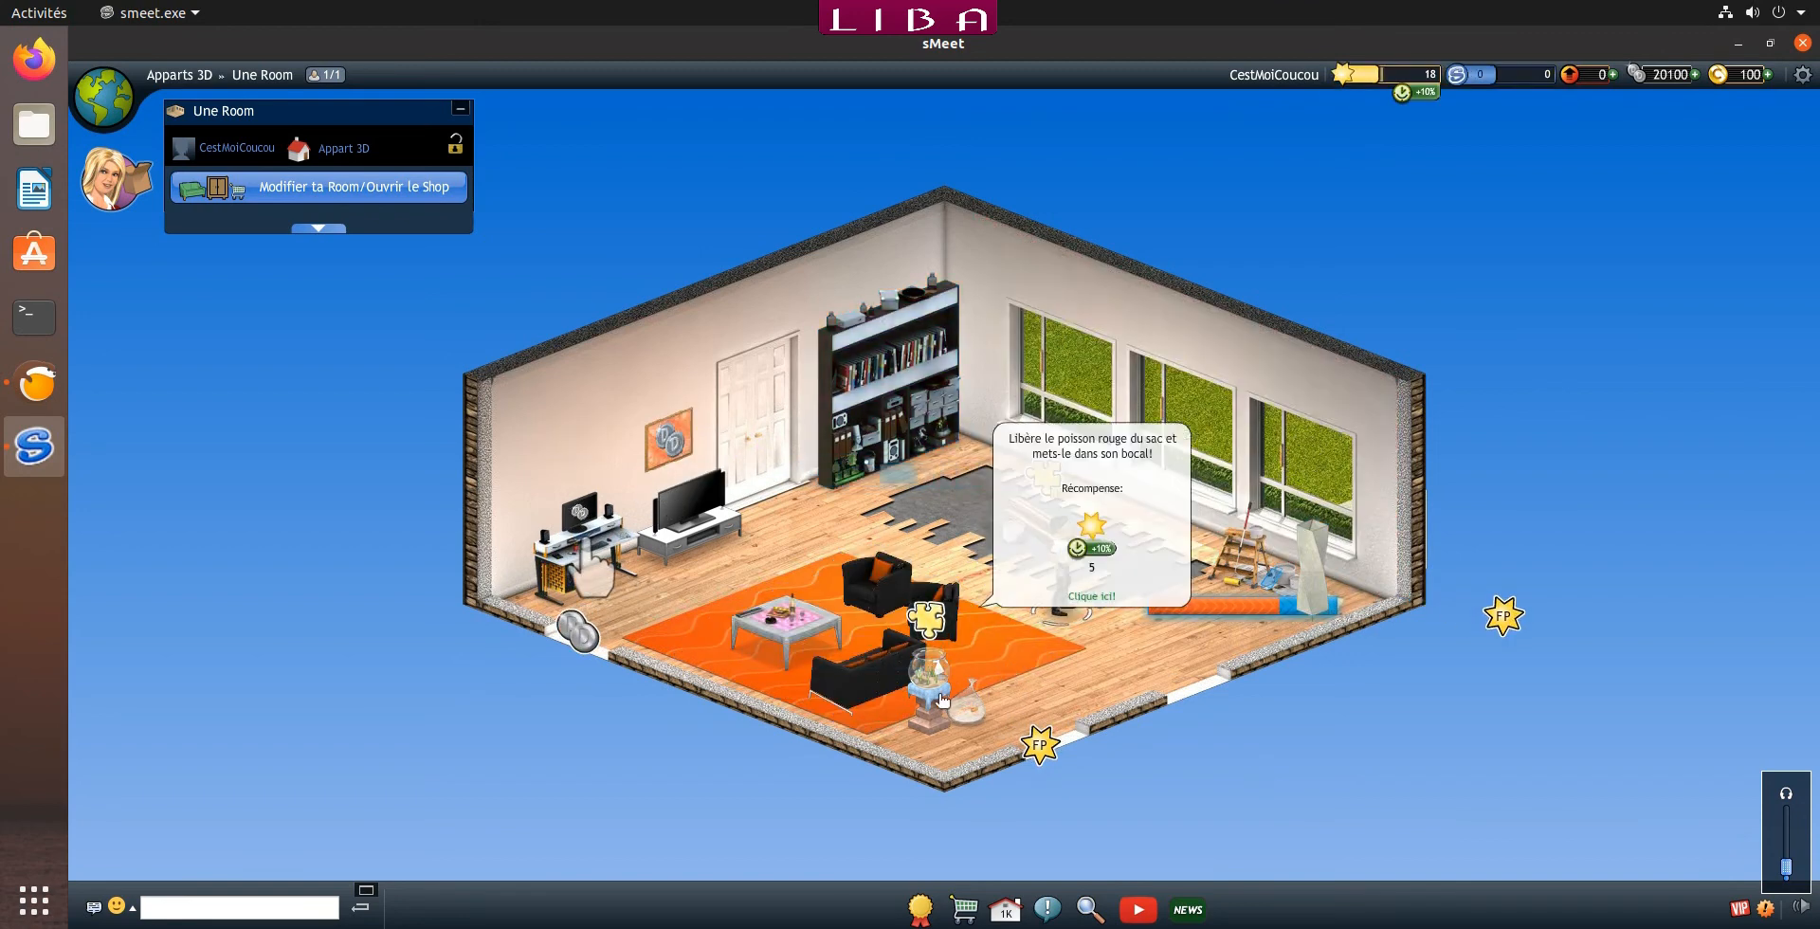
click(1019, 537)
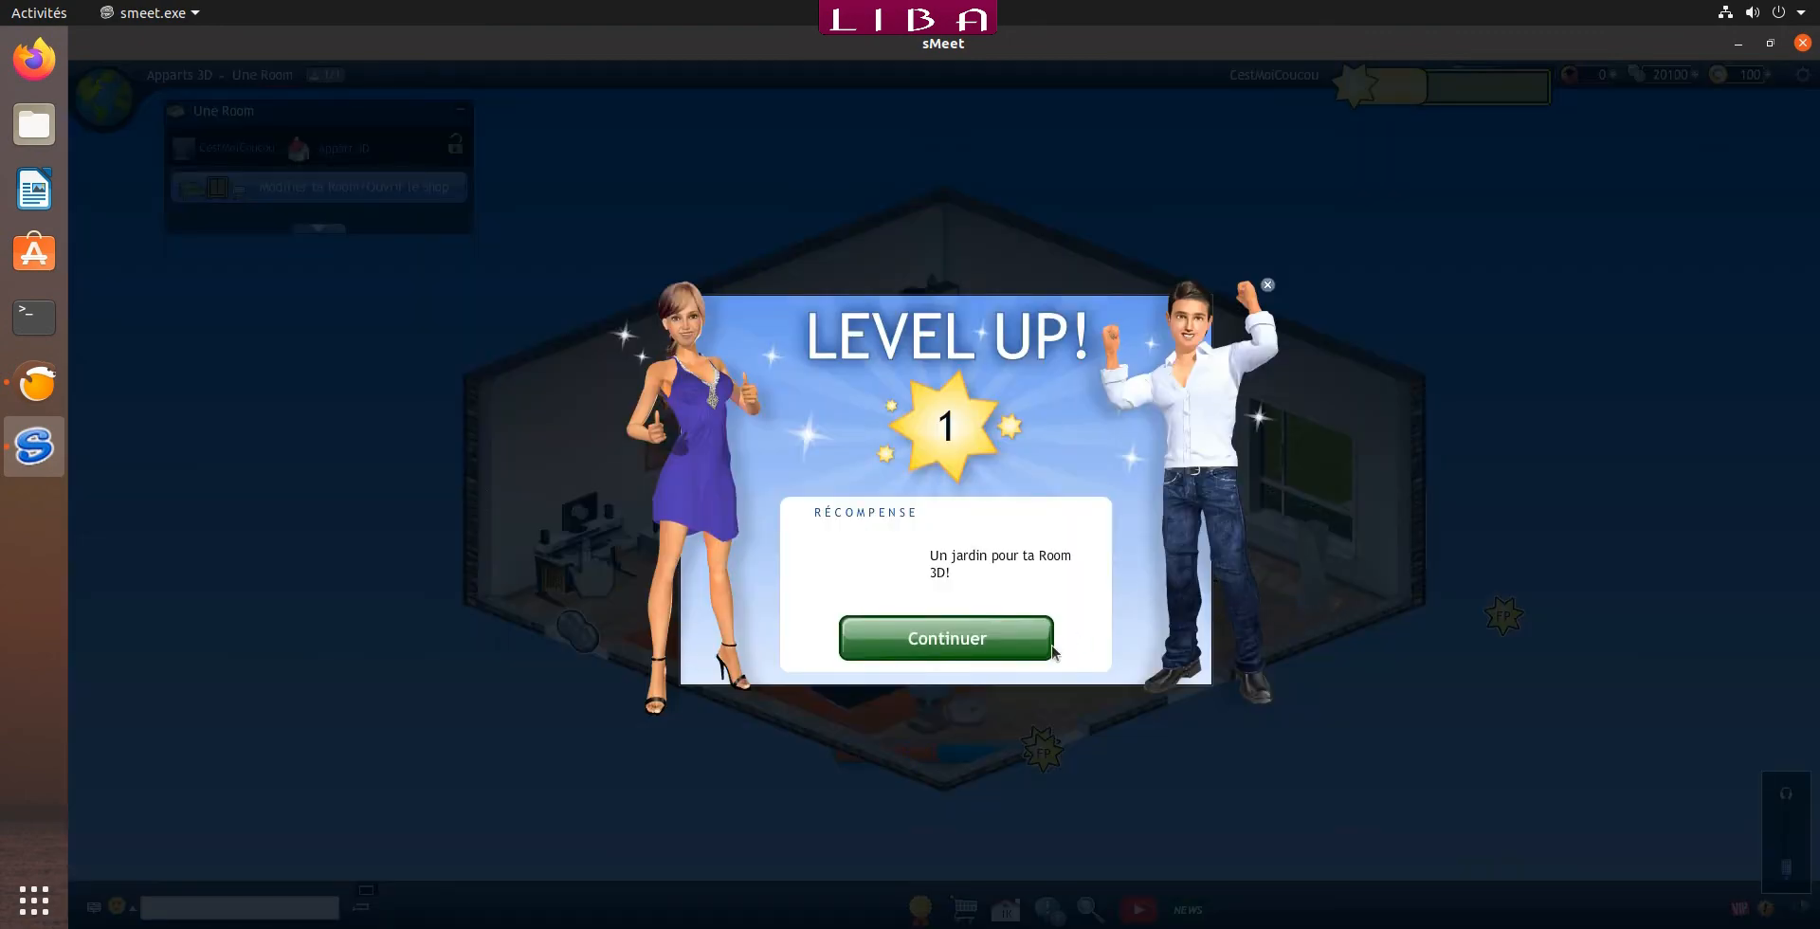
click(1007, 639)
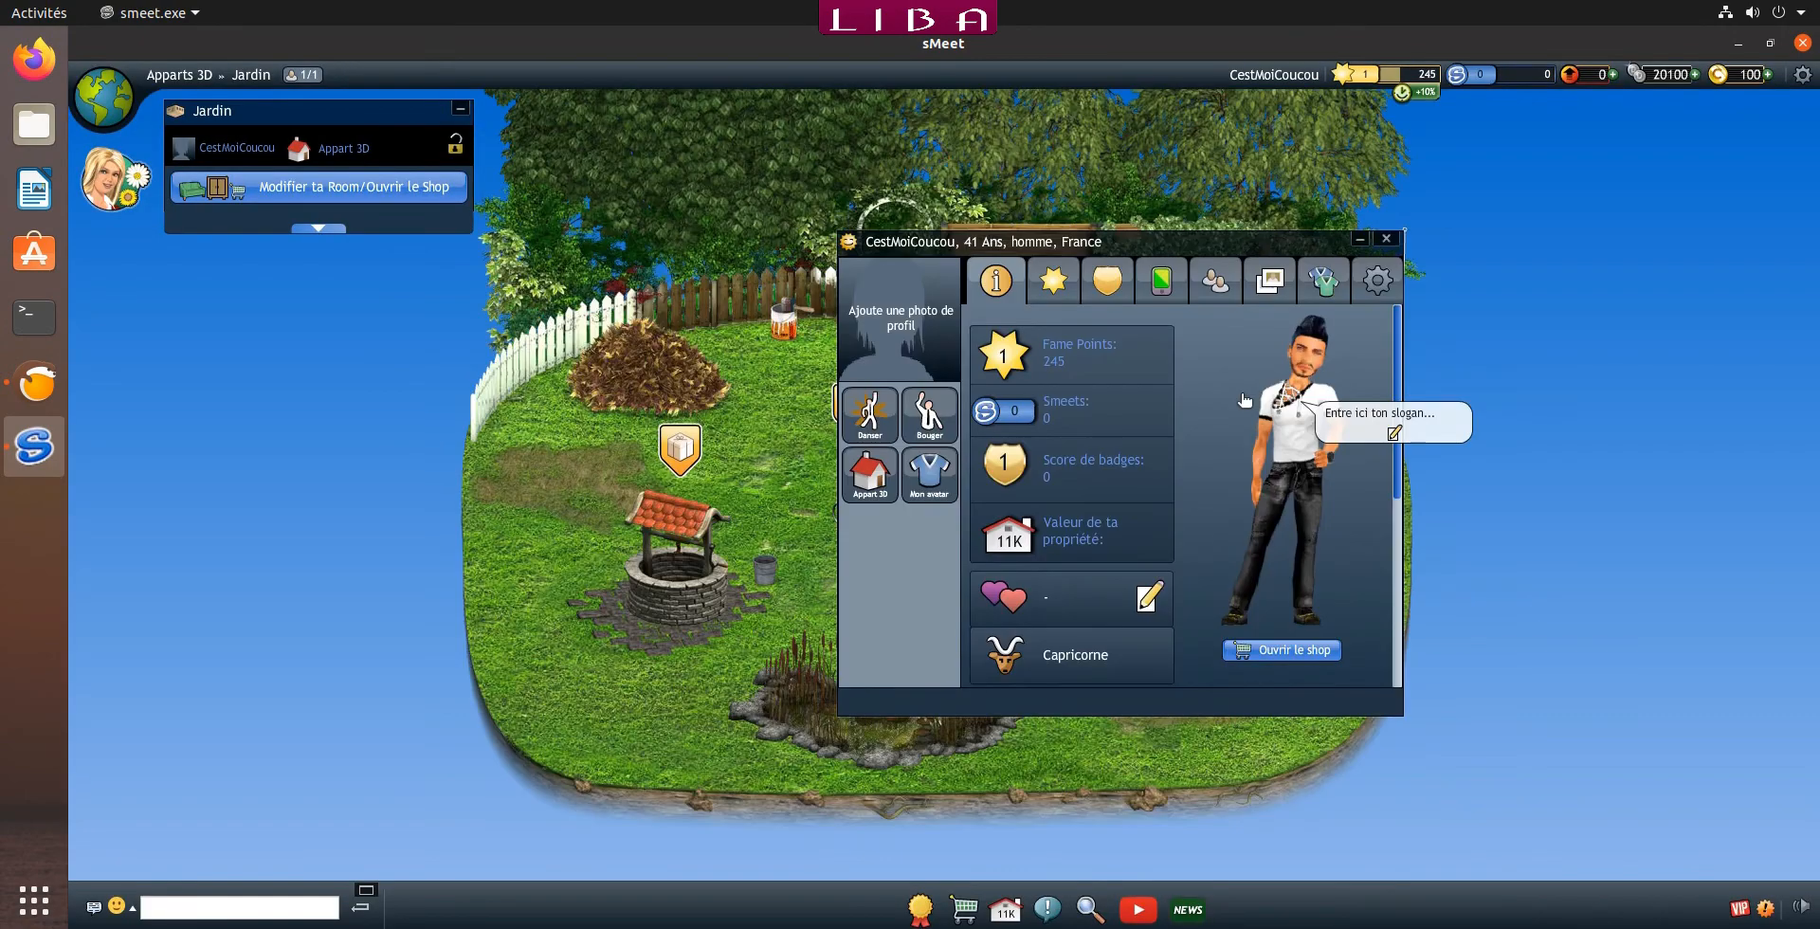
Set the avatar's profile slogan to "coucou", save it and close the profile.
click(1395, 434)
text(coucou)
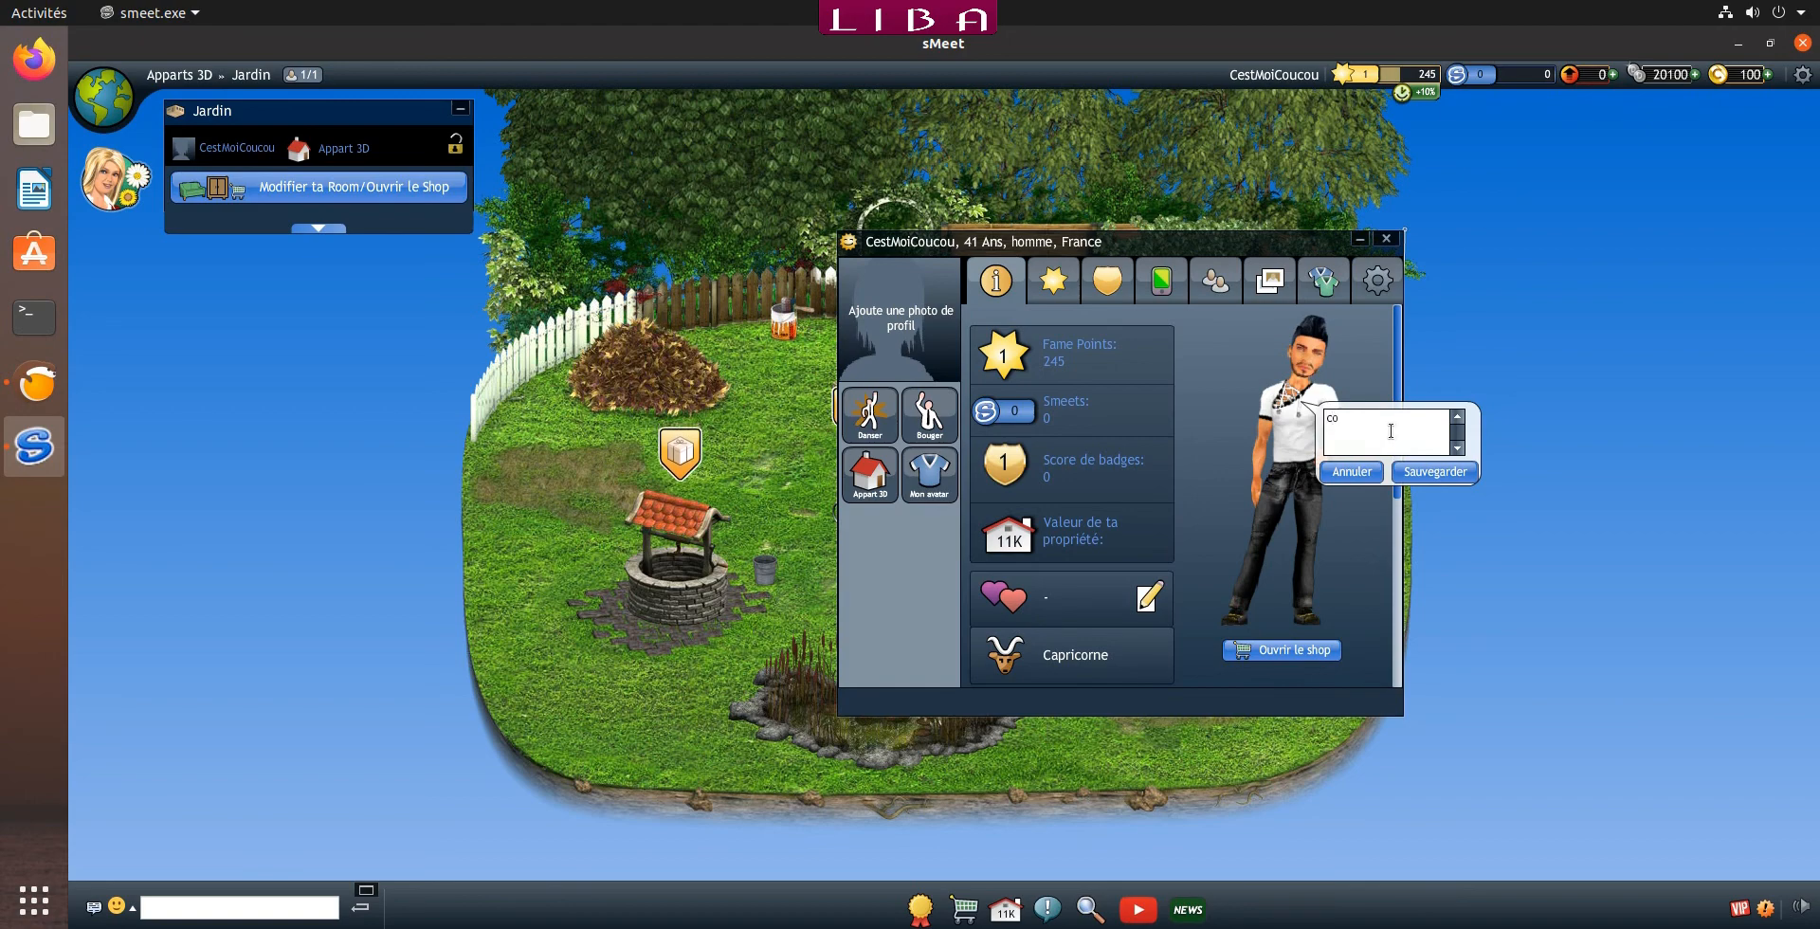
click(1411, 471)
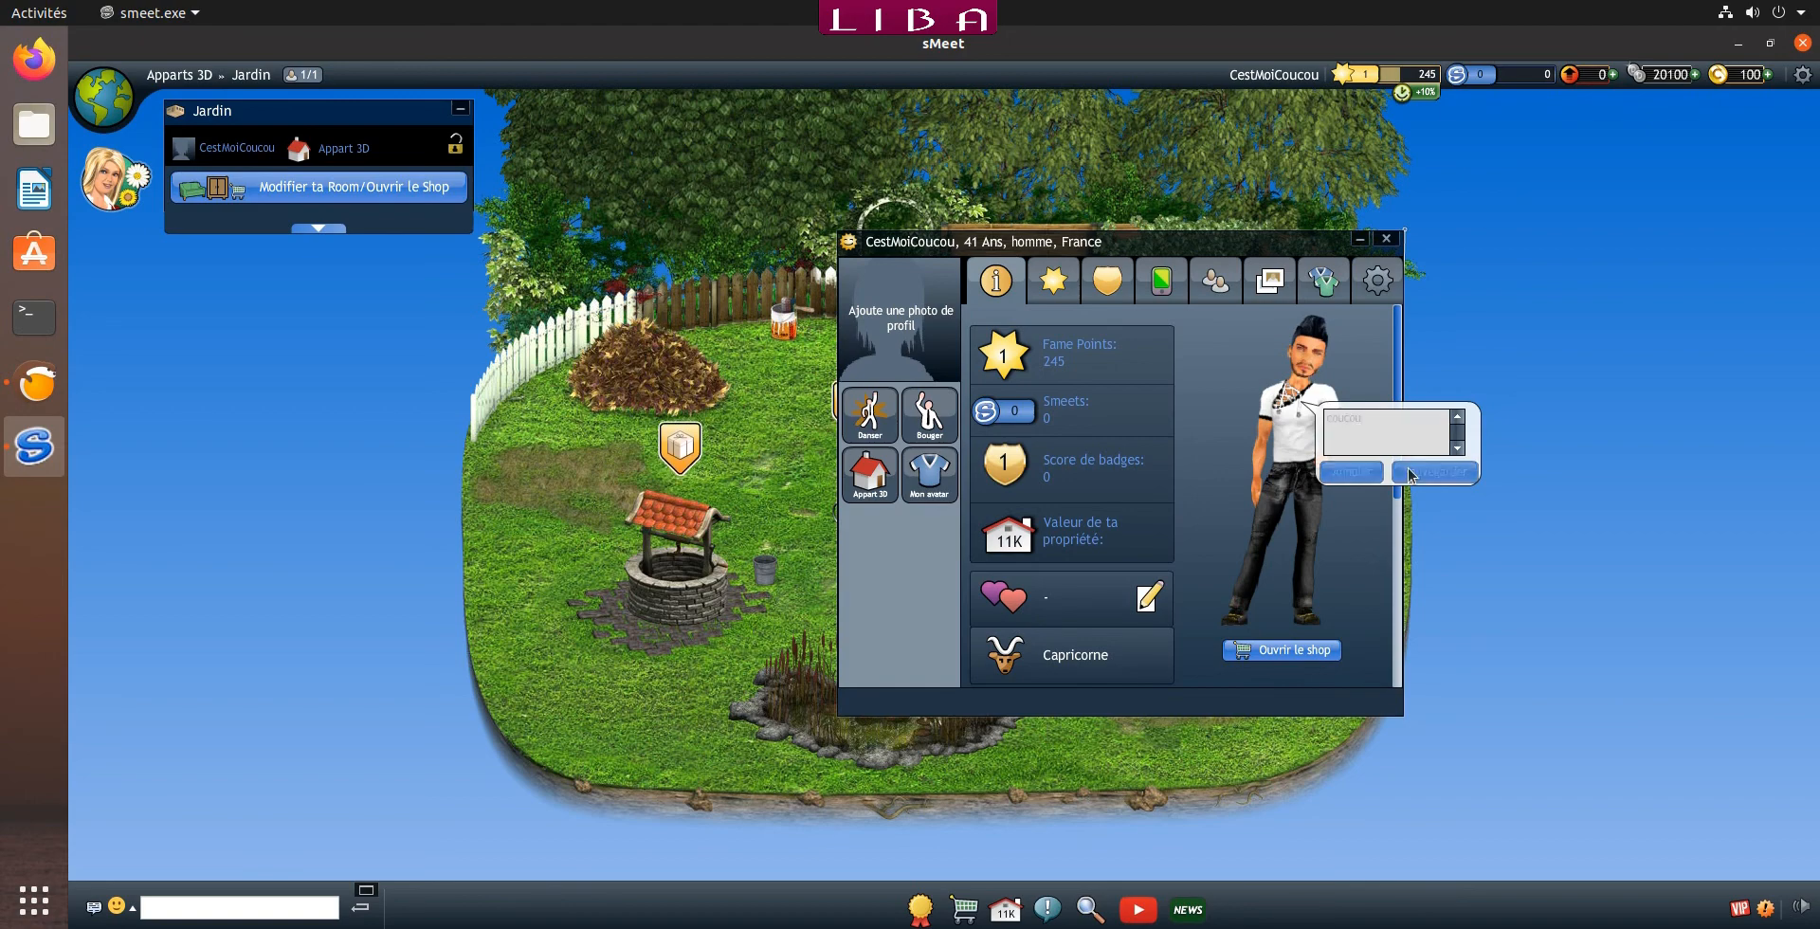
click(1385, 238)
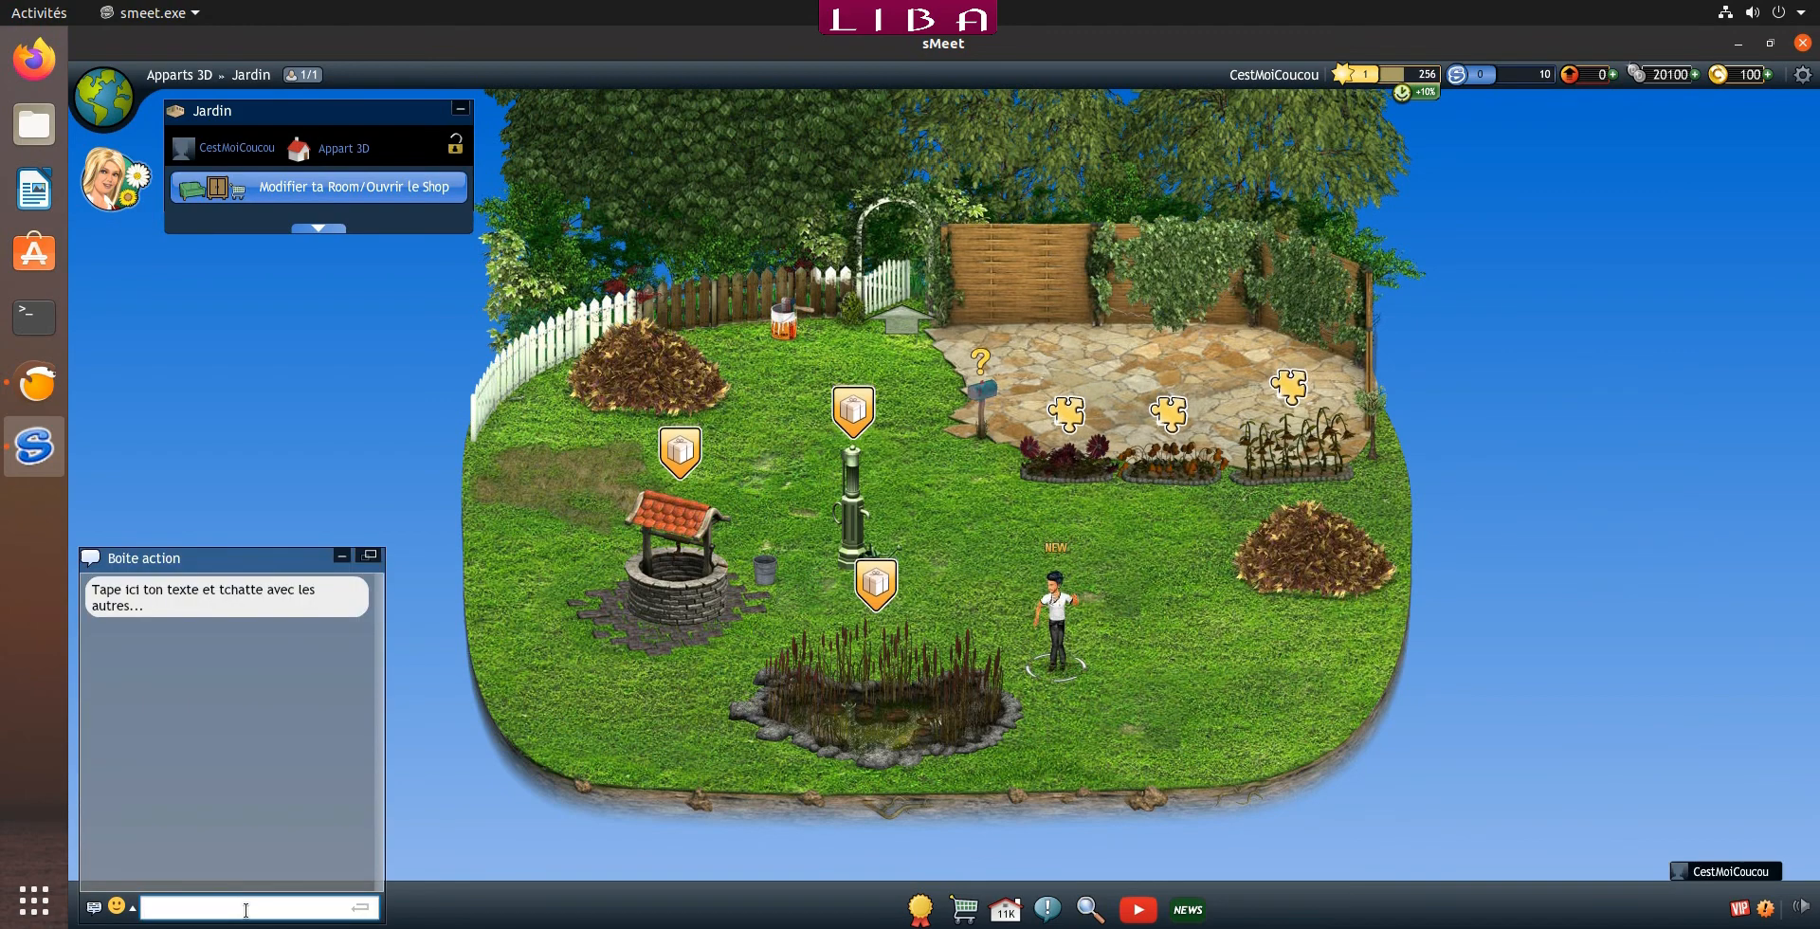
Send "coucou" in the room's chat, followed by a message made of several smiley emojis.
text(coucou)
key(Return)
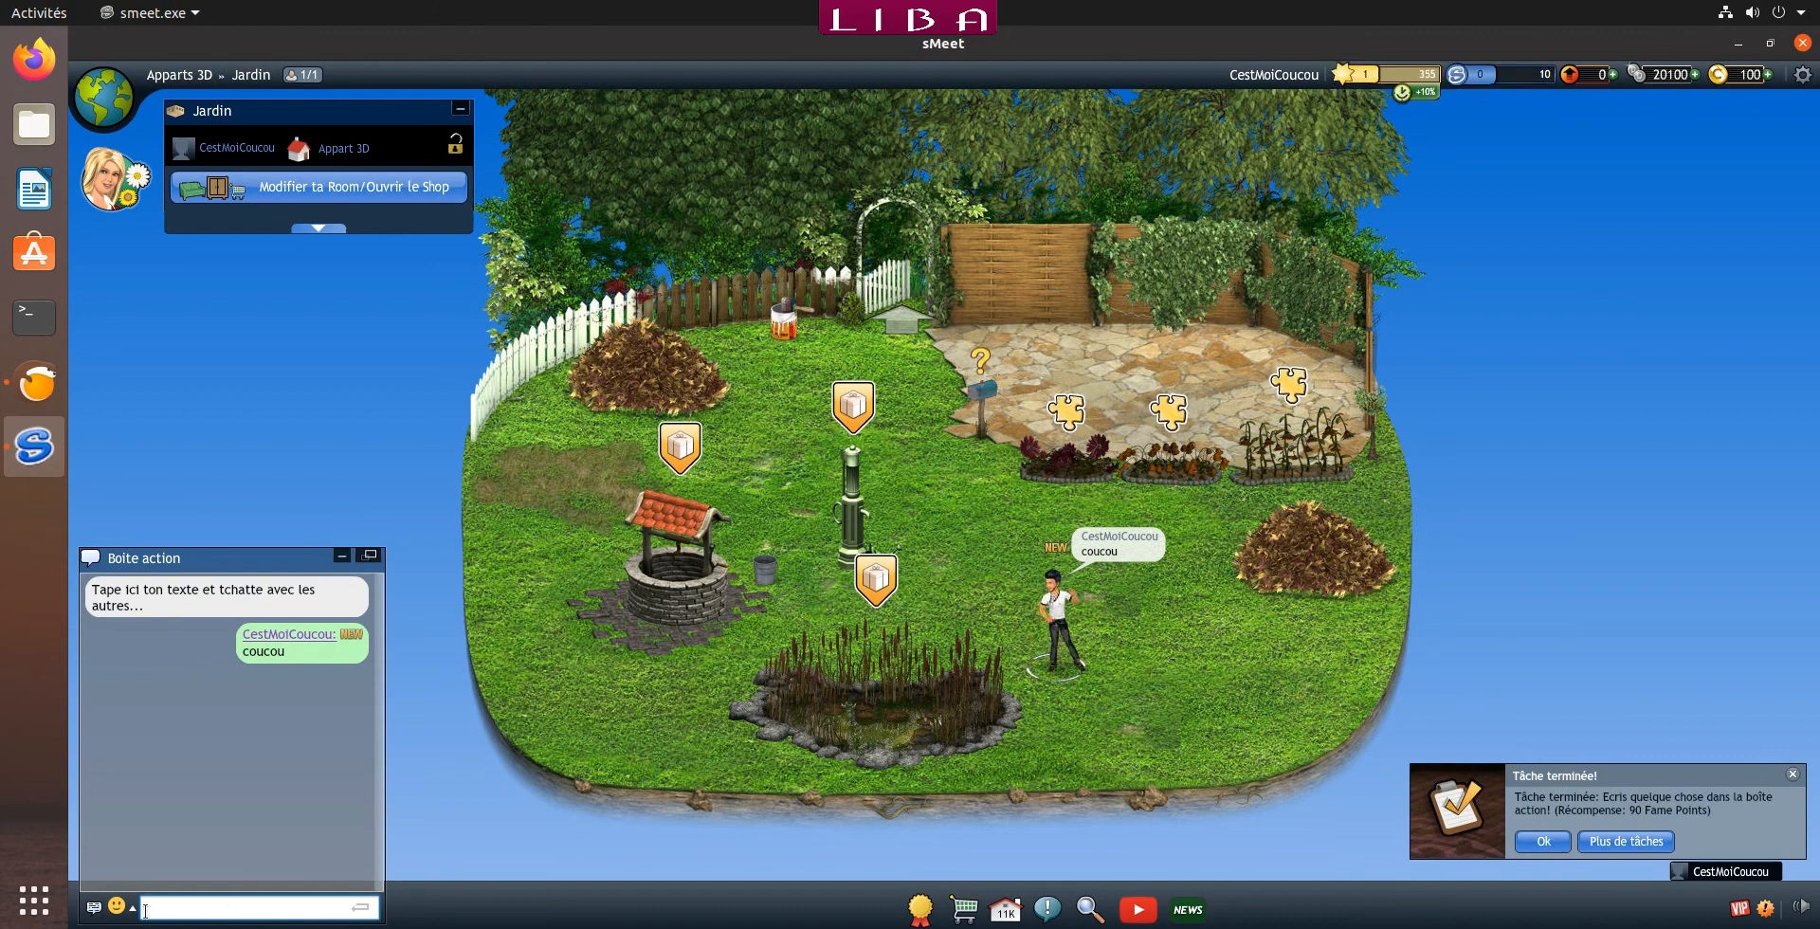
click(116, 906)
click(104, 822)
click(232, 788)
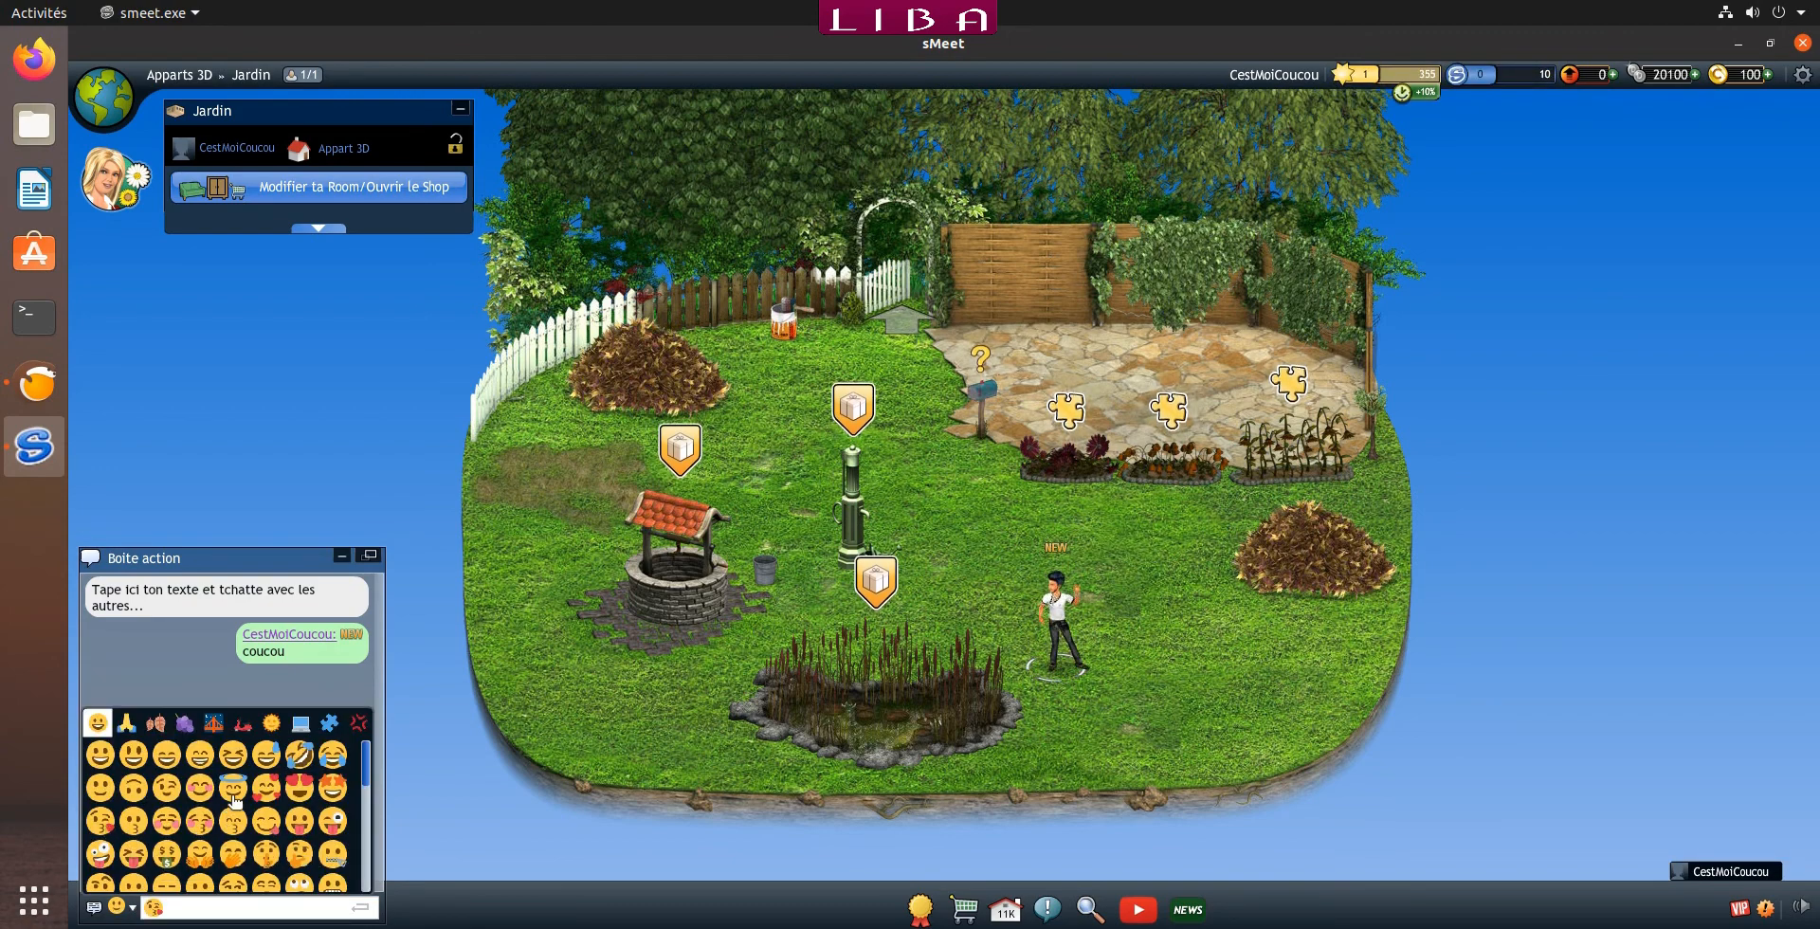
click(265, 787)
click(298, 796)
click(299, 823)
click(331, 823)
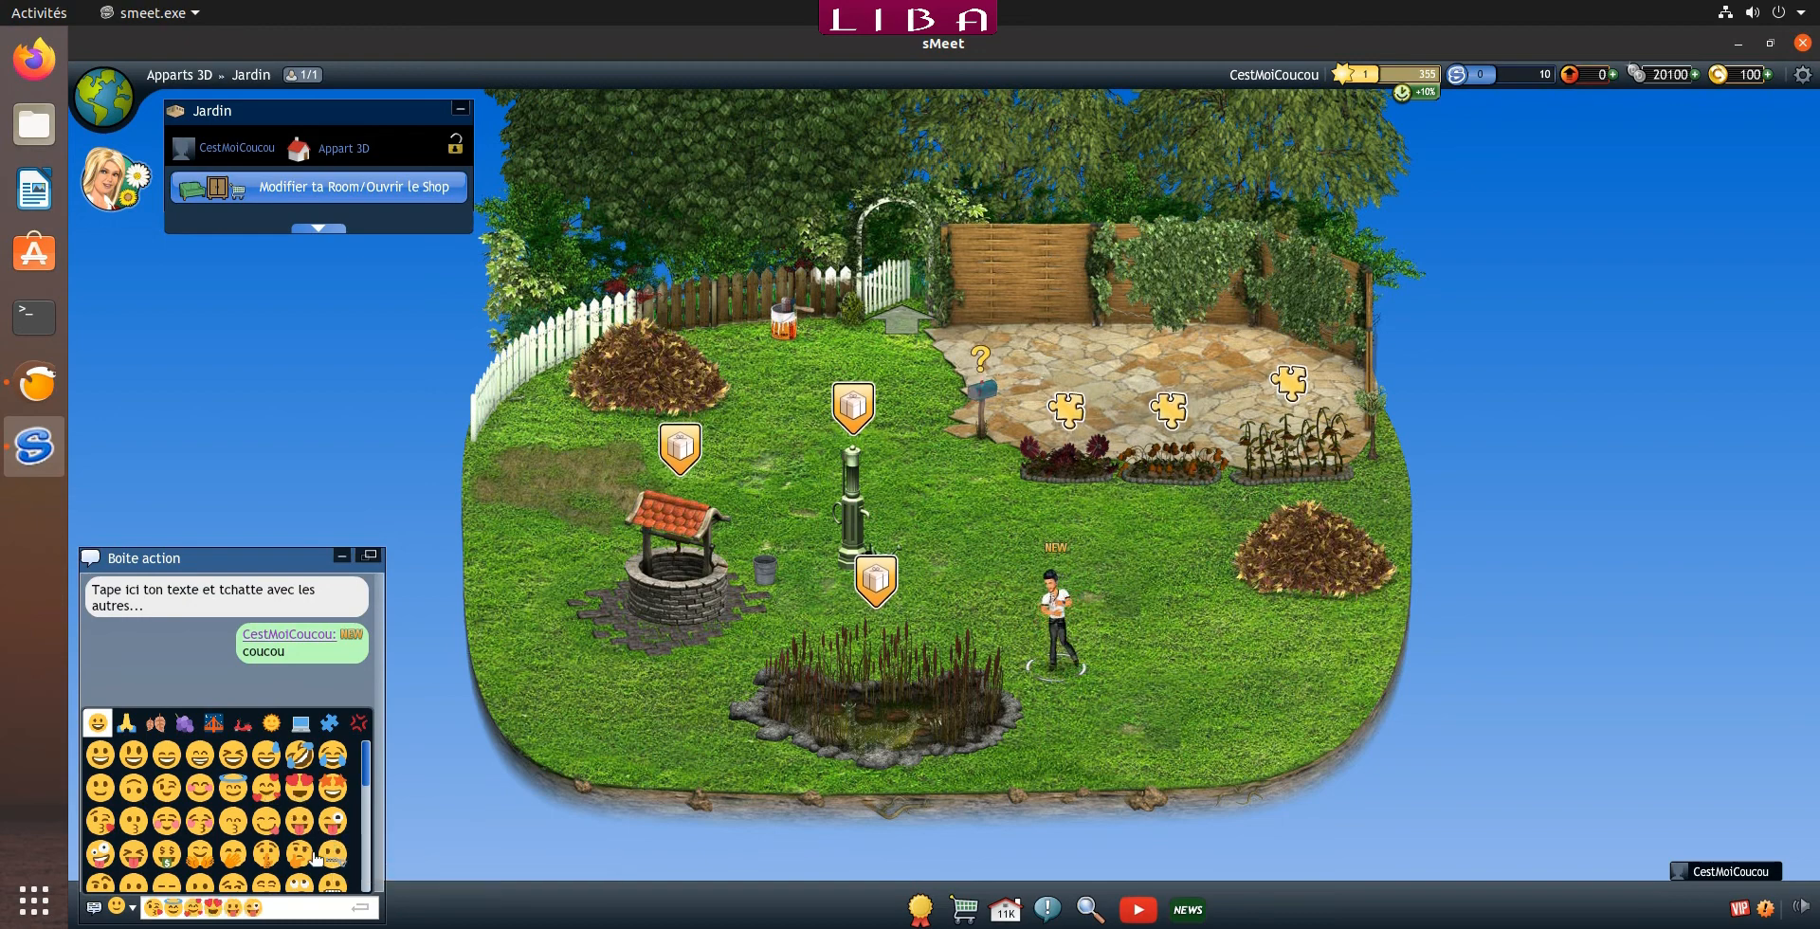
click(266, 855)
click(235, 855)
click(375, 911)
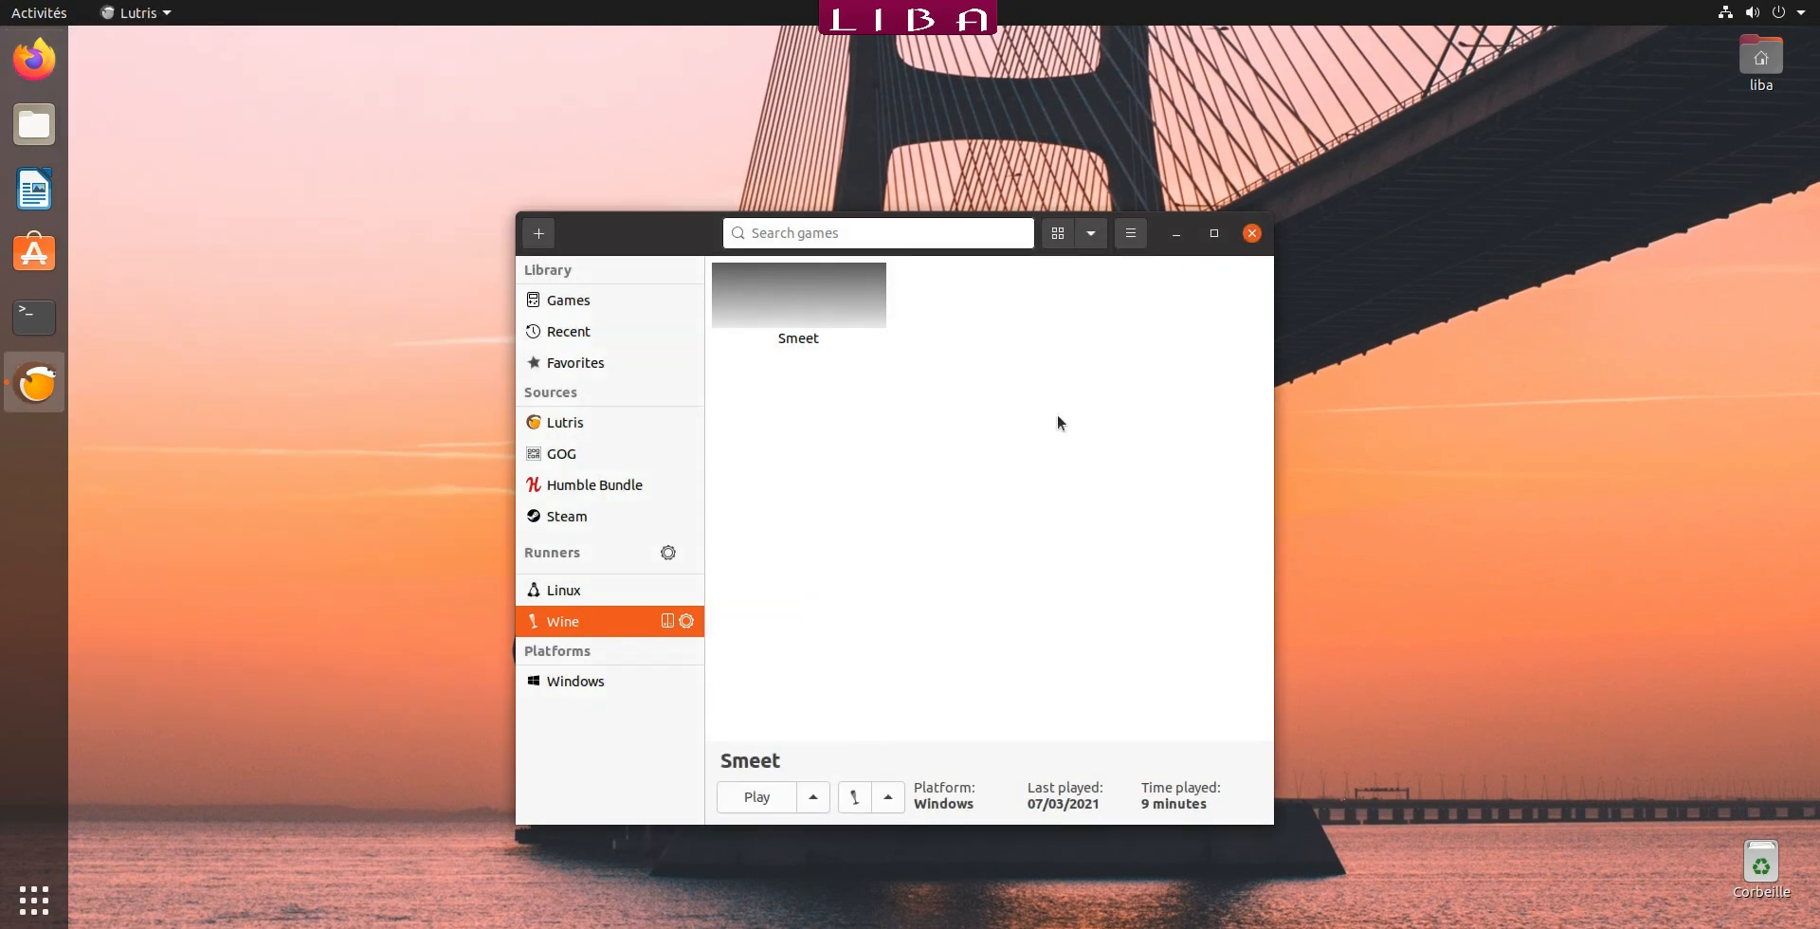
In Lutris, set the Smeet game's executable to SmeetDesktop.exe from the Téléchargements folder and save the configuration.
click(778, 324)
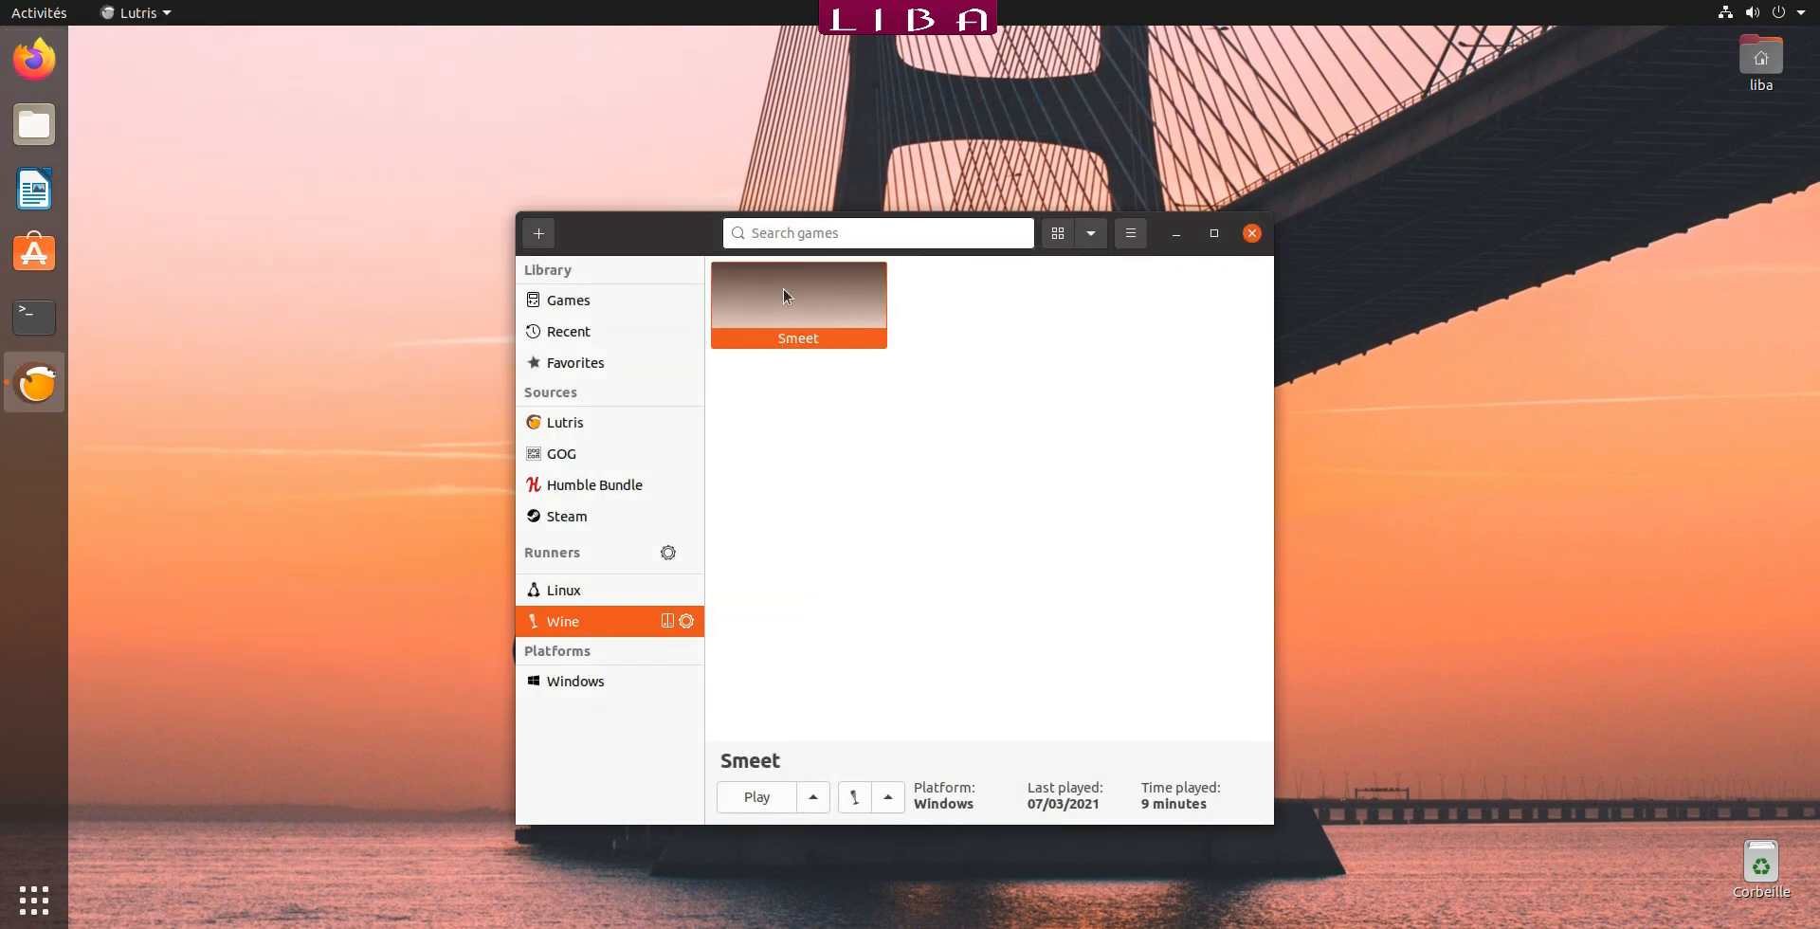
right_click(783, 288)
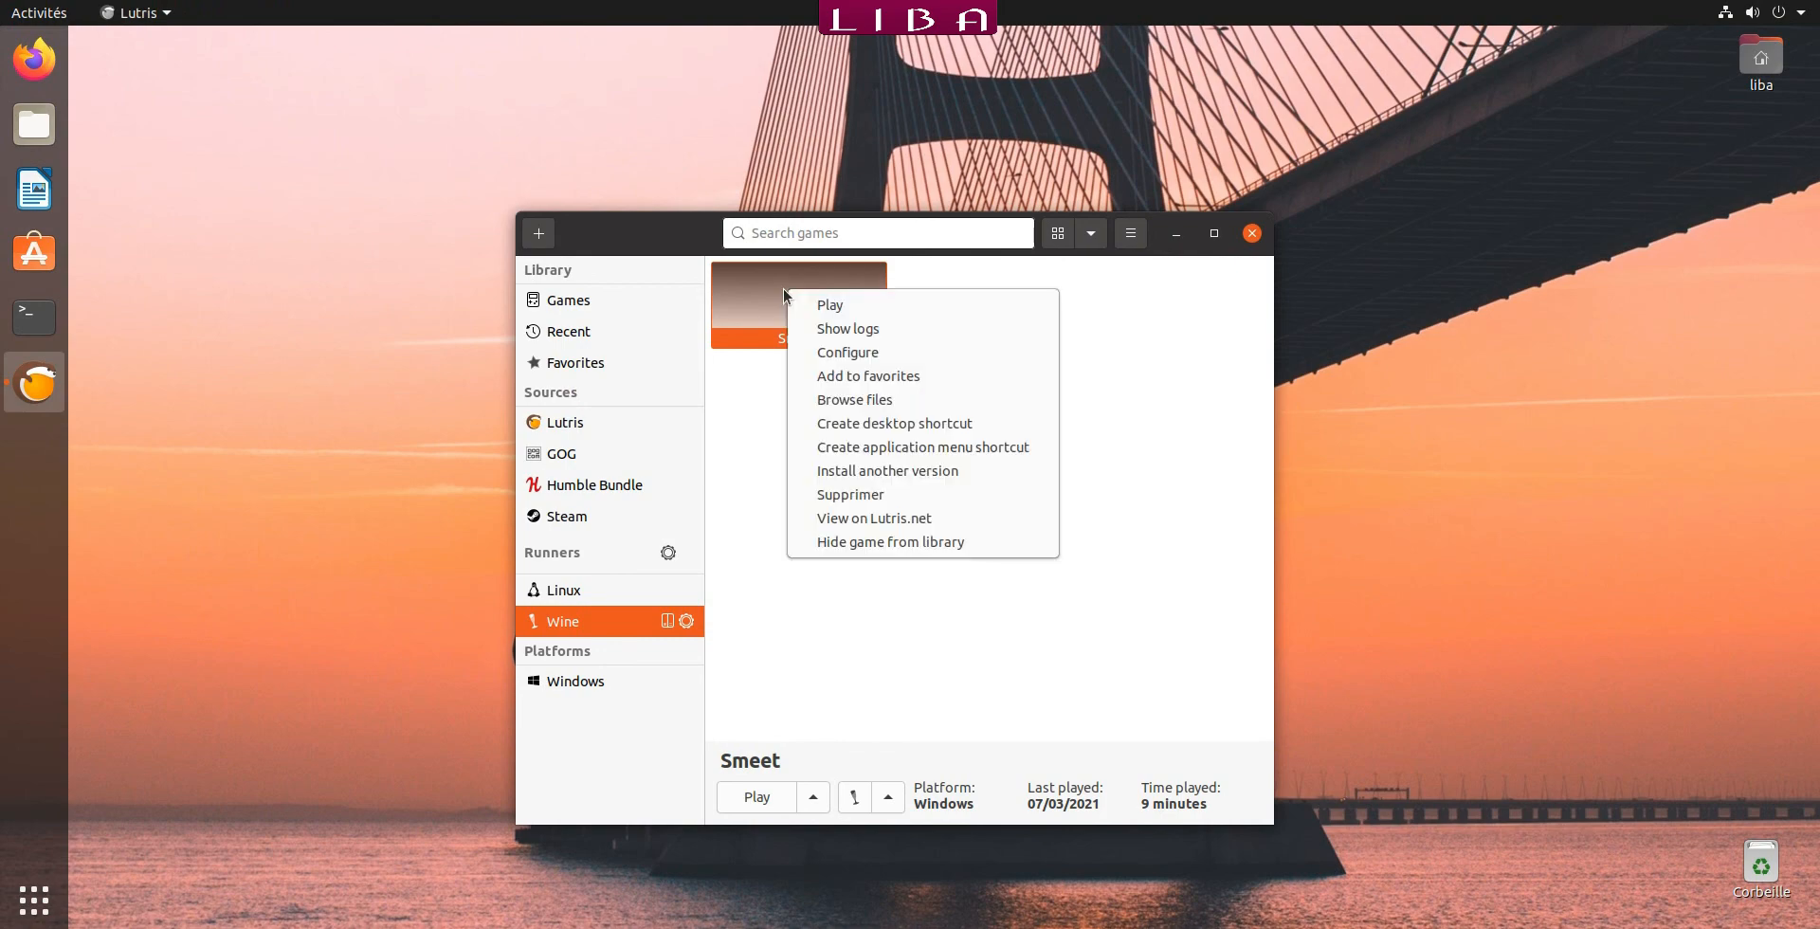
click(839, 347)
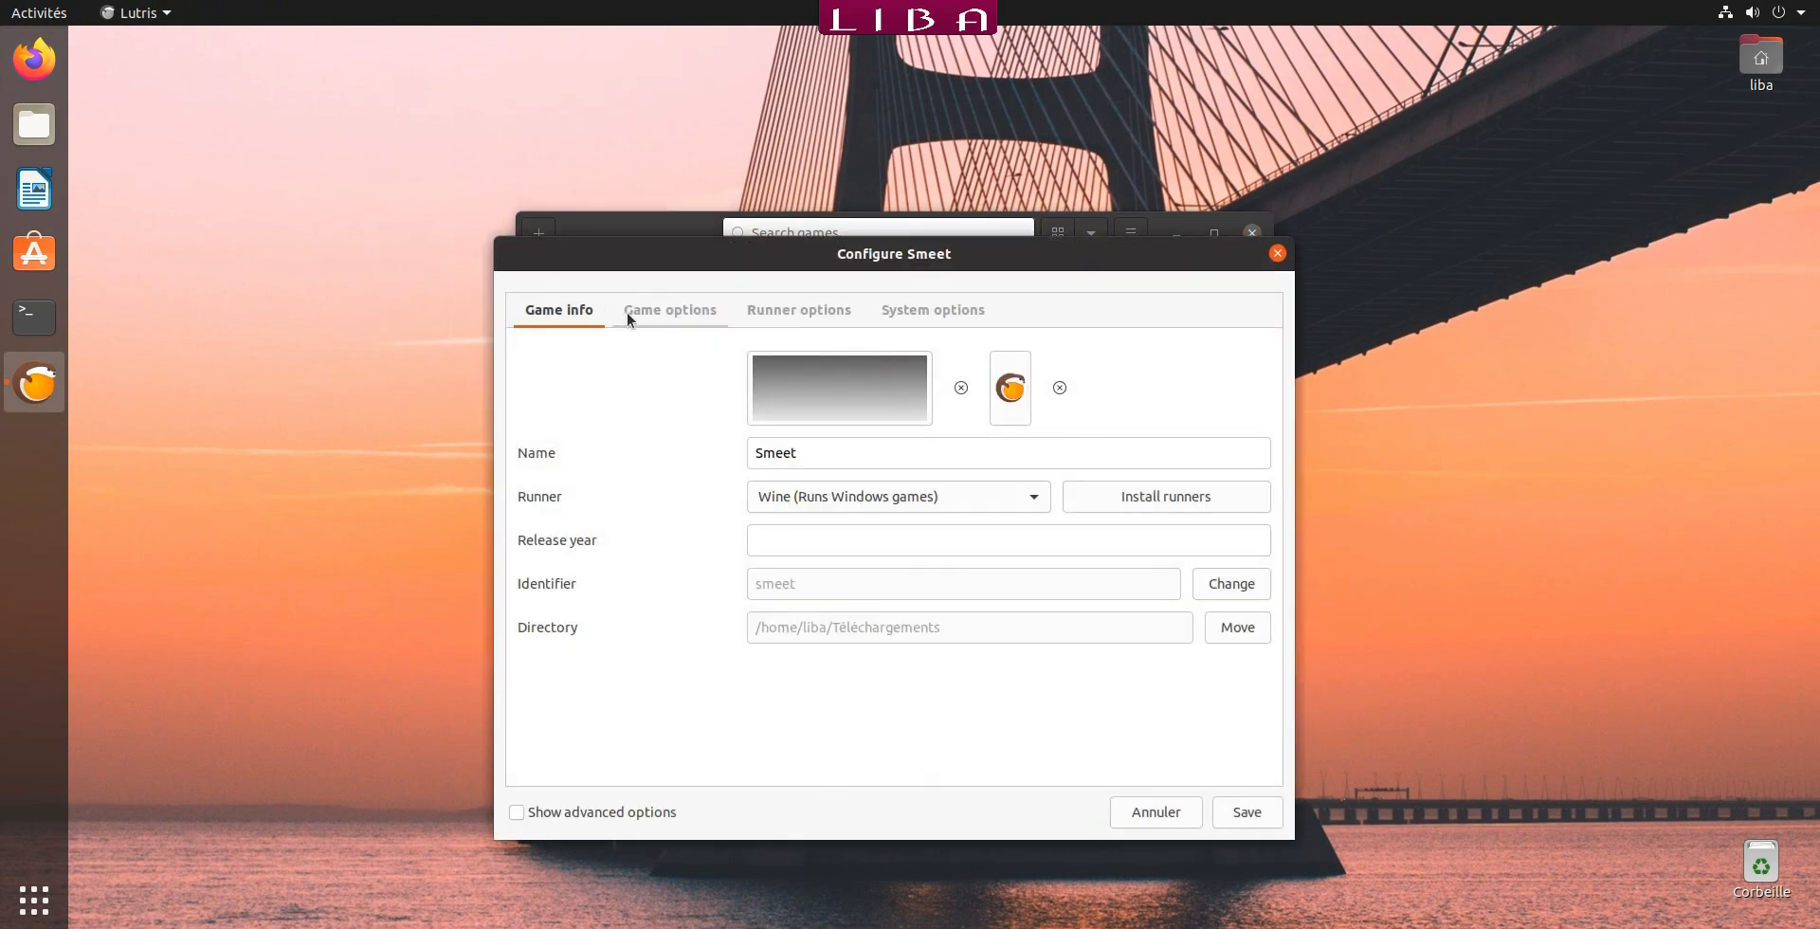
click(650, 313)
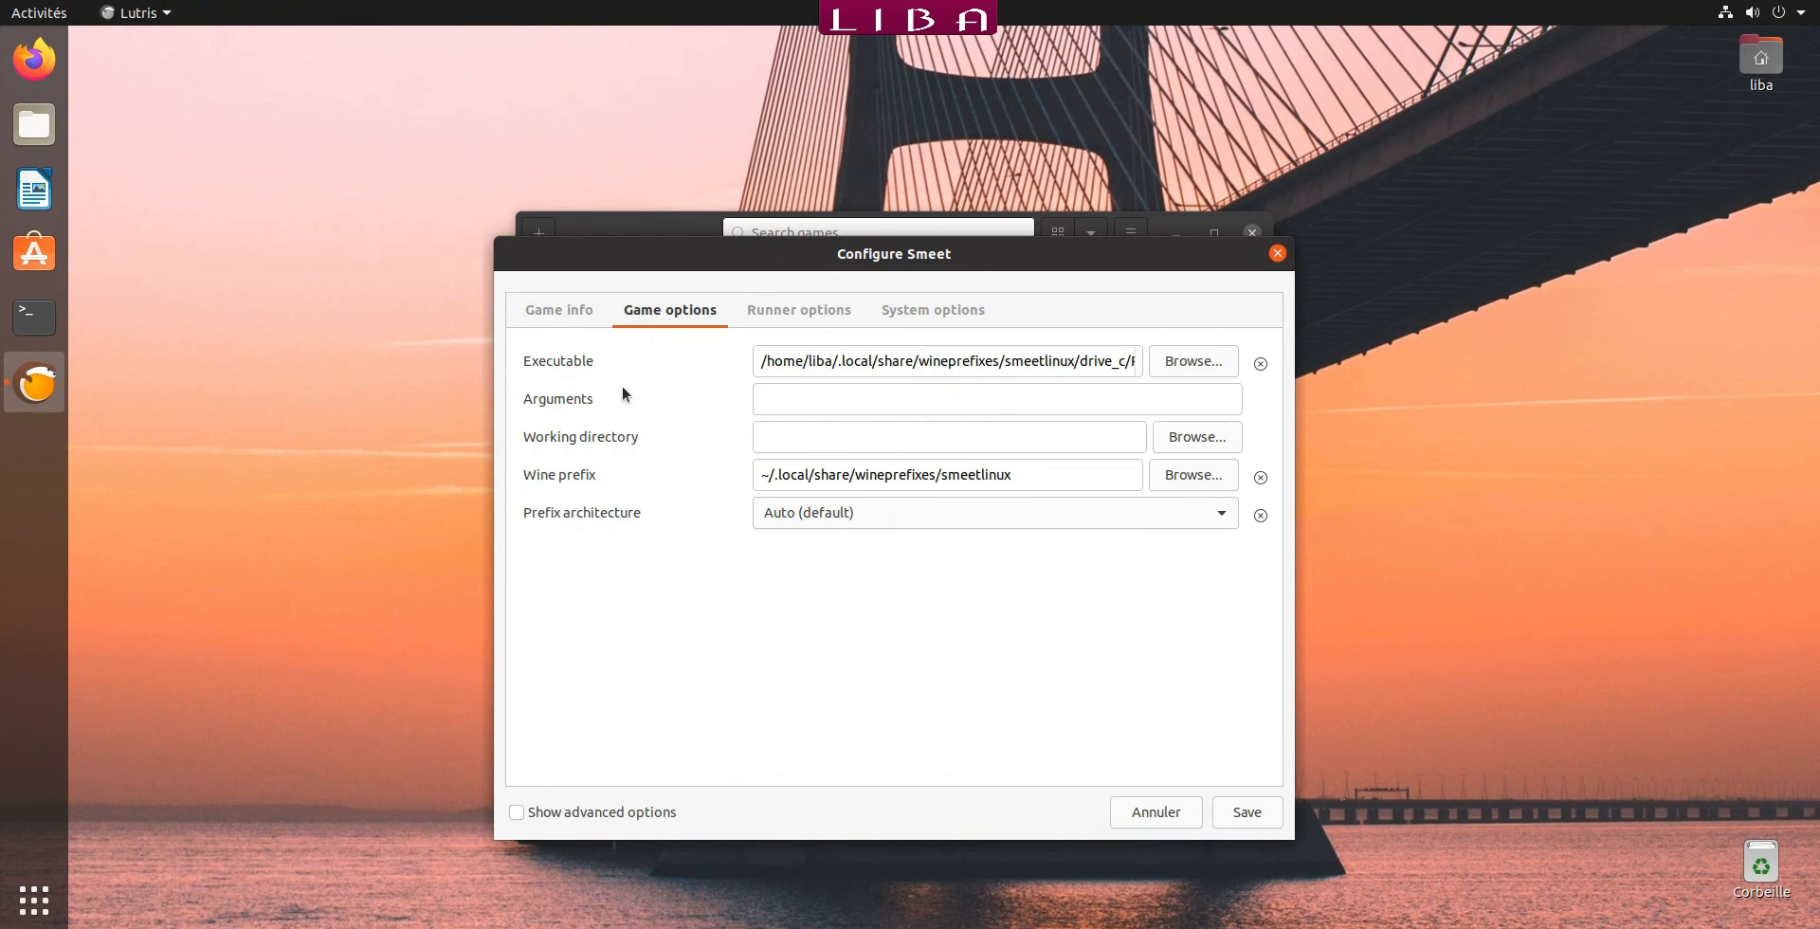
click(1171, 364)
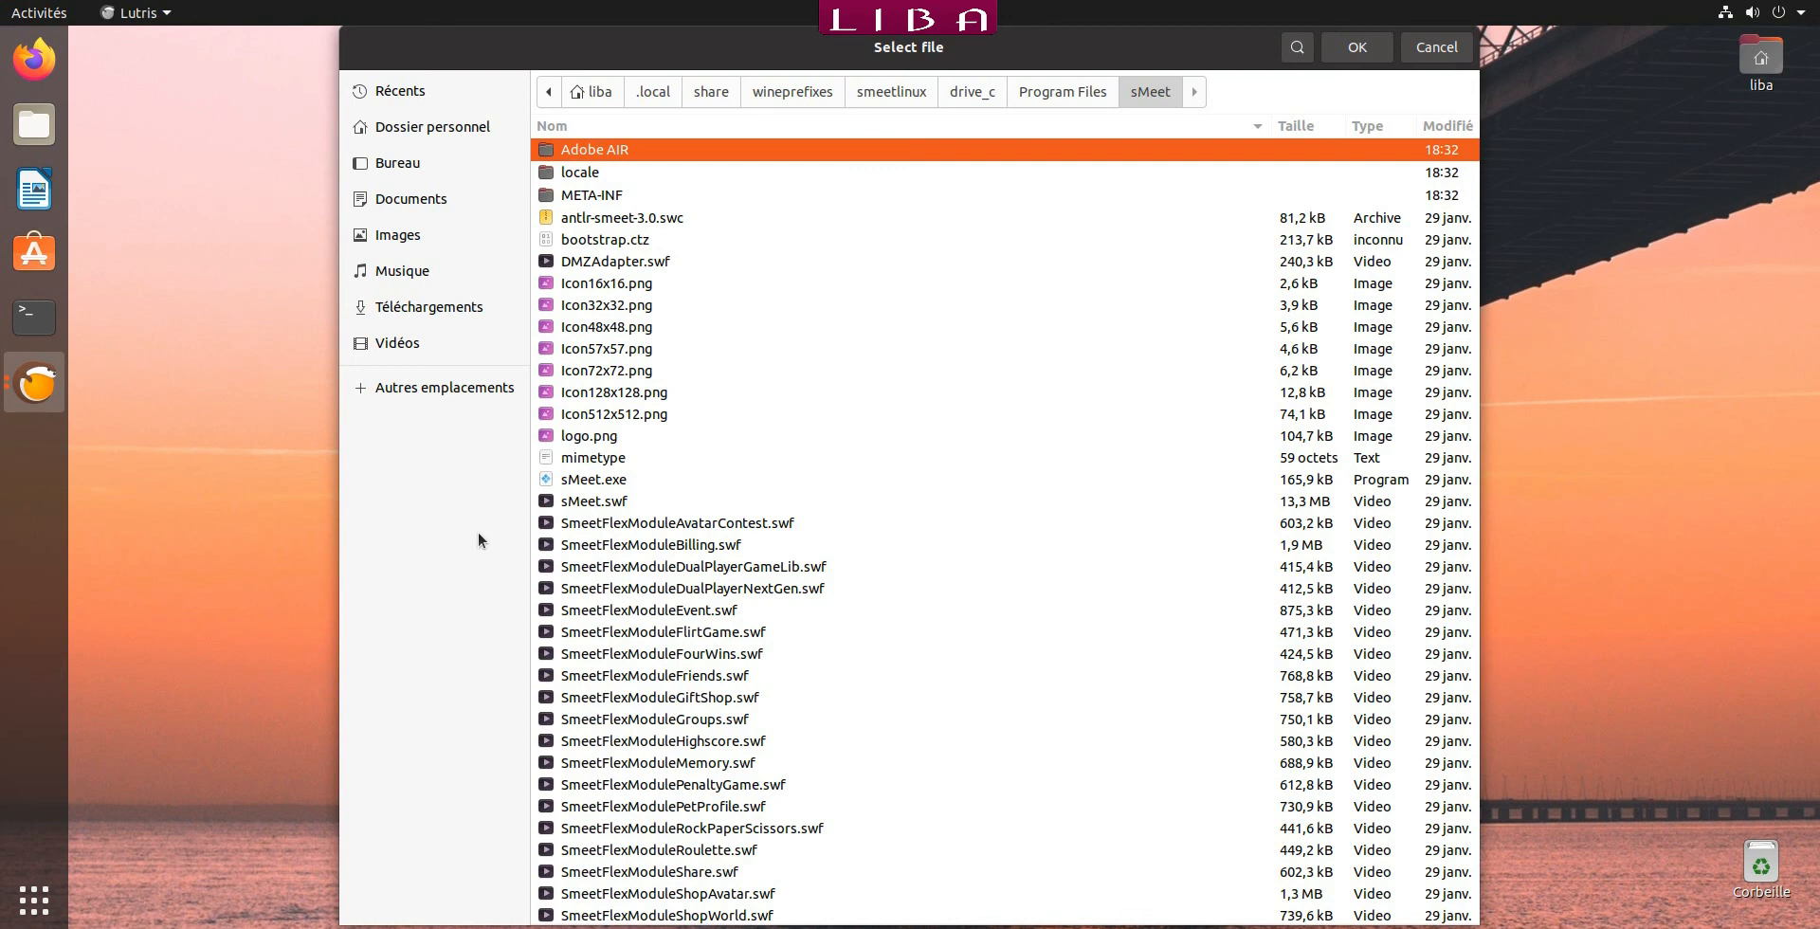
click(429, 306)
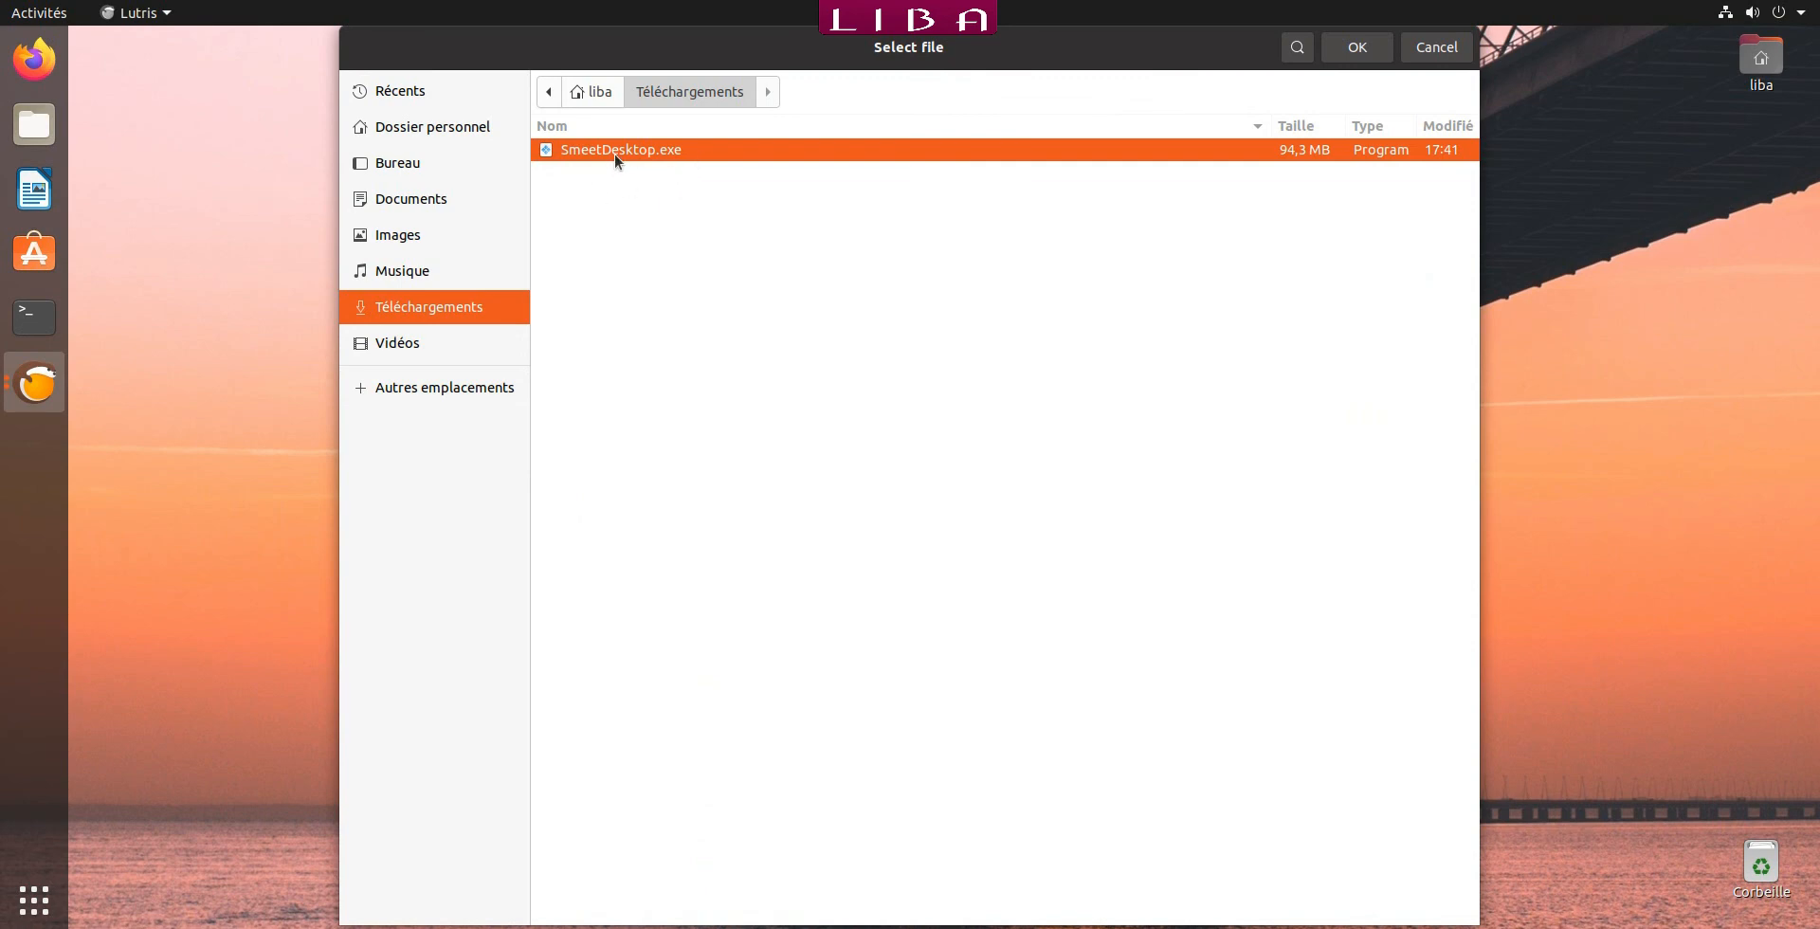
click(1365, 45)
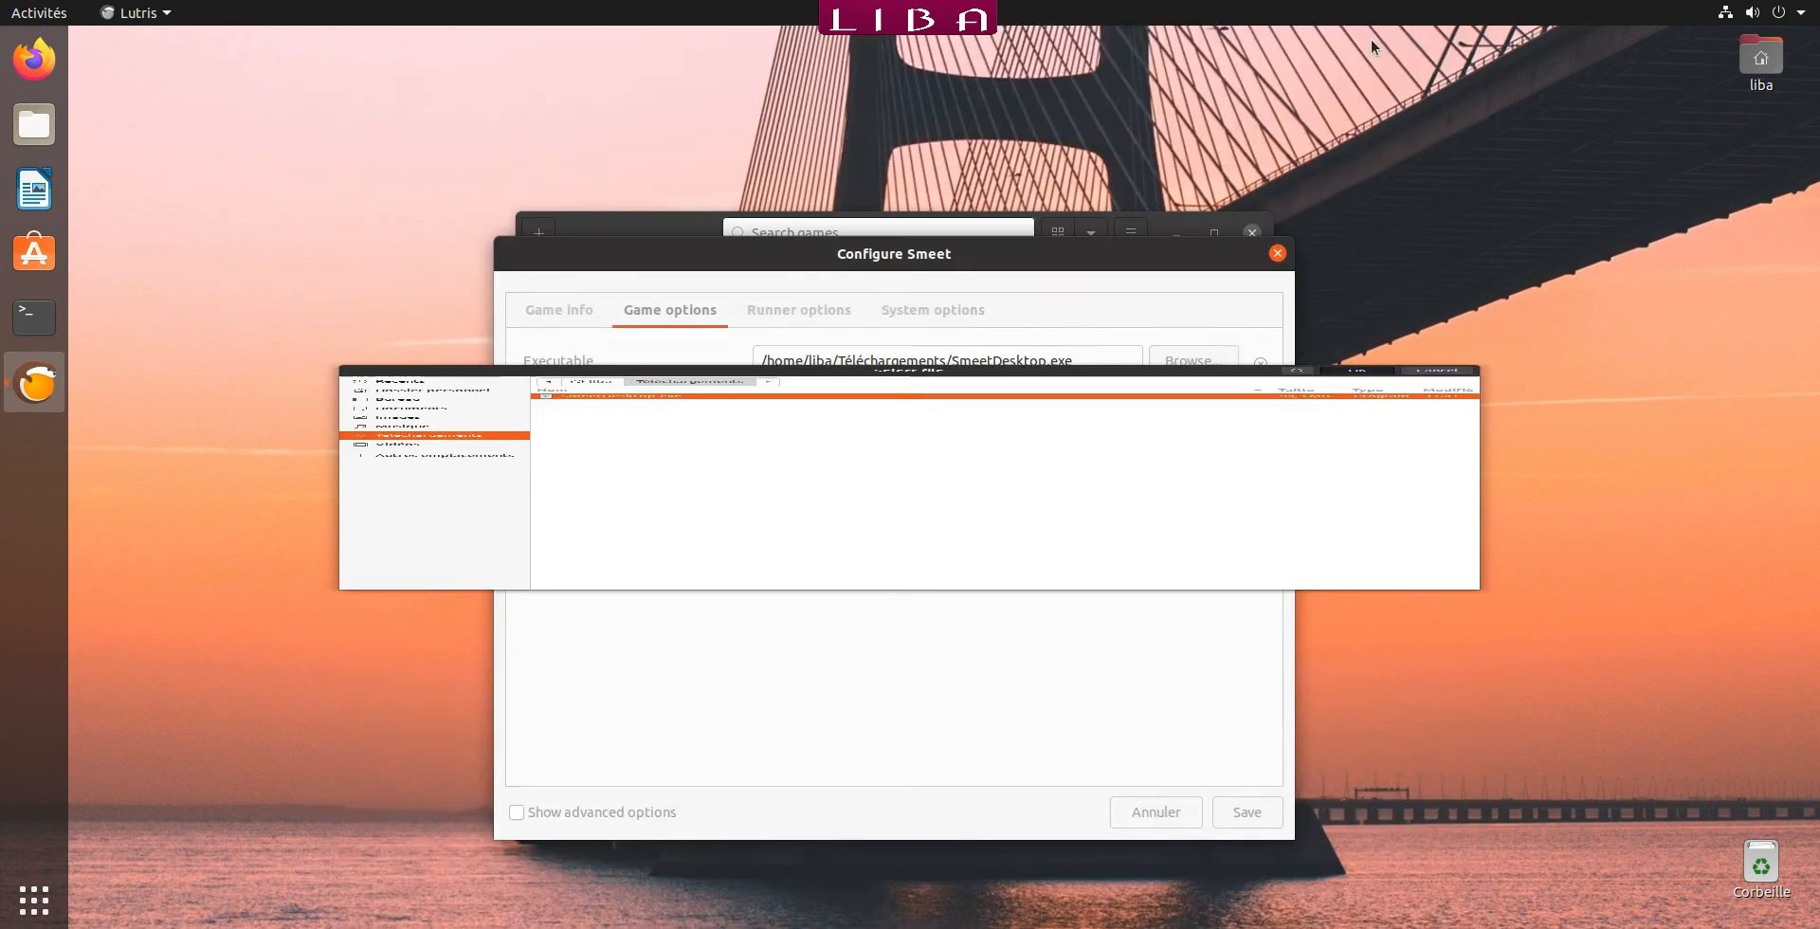
click(1259, 810)
Run the Smeet installer again without a desktop icon, and finish it with the option to run sMeet turned off.
click(815, 320)
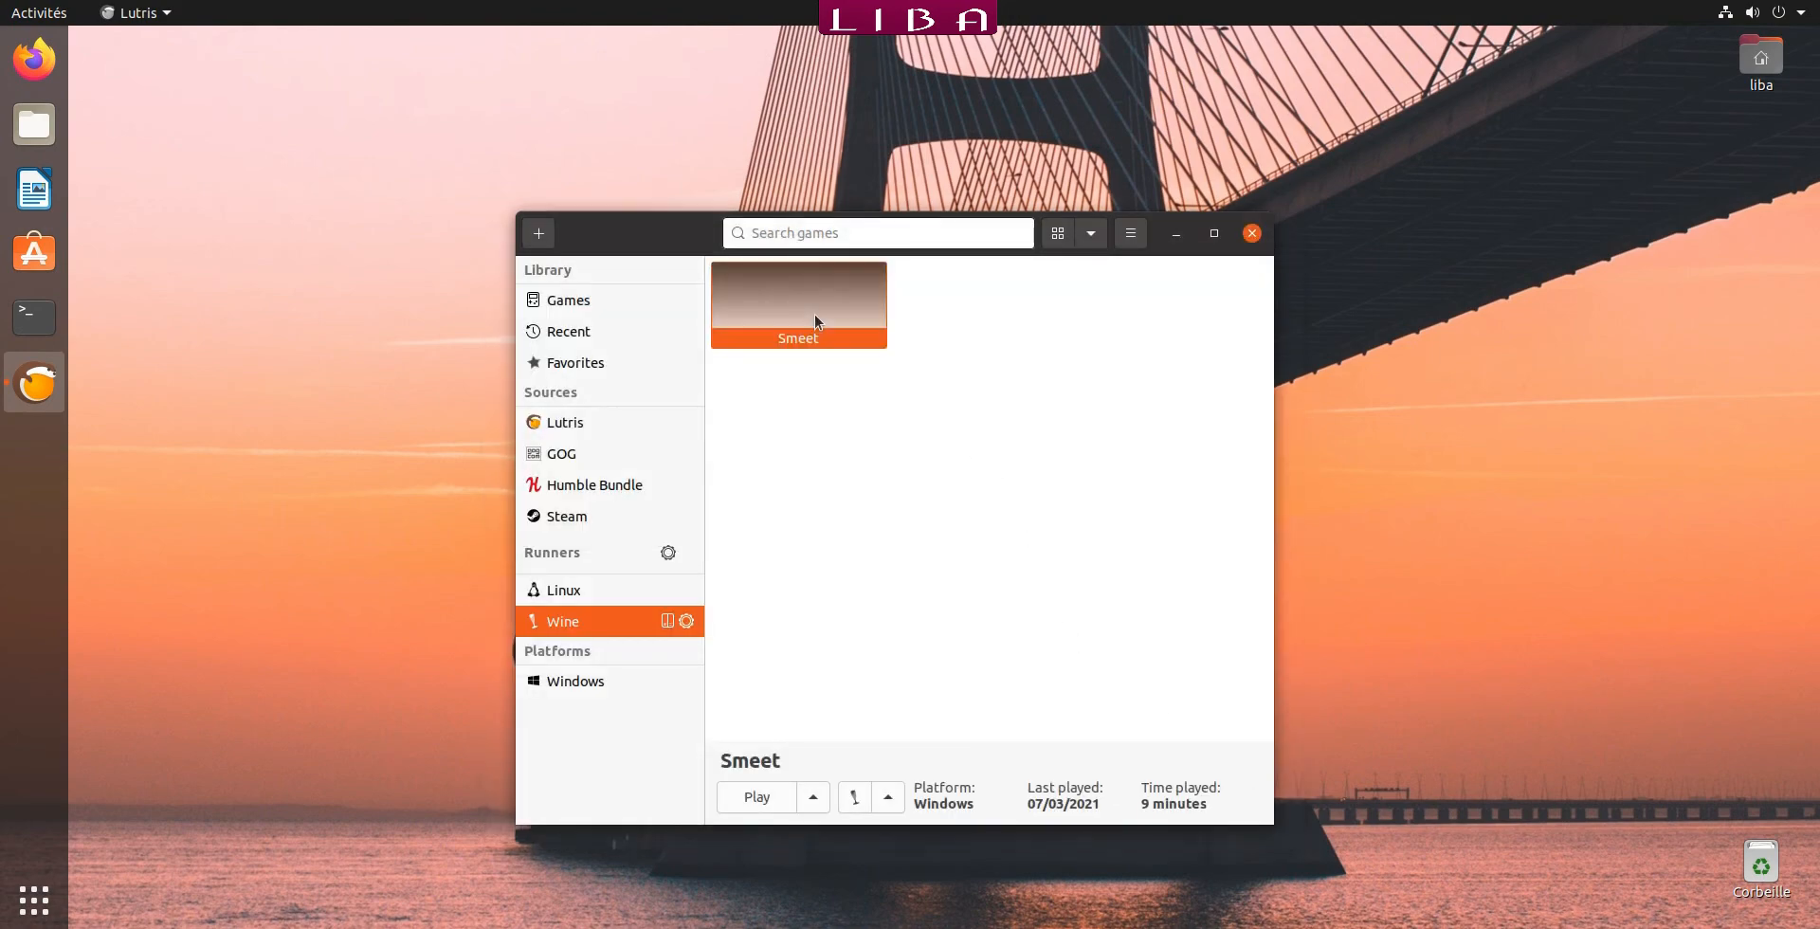
click(755, 794)
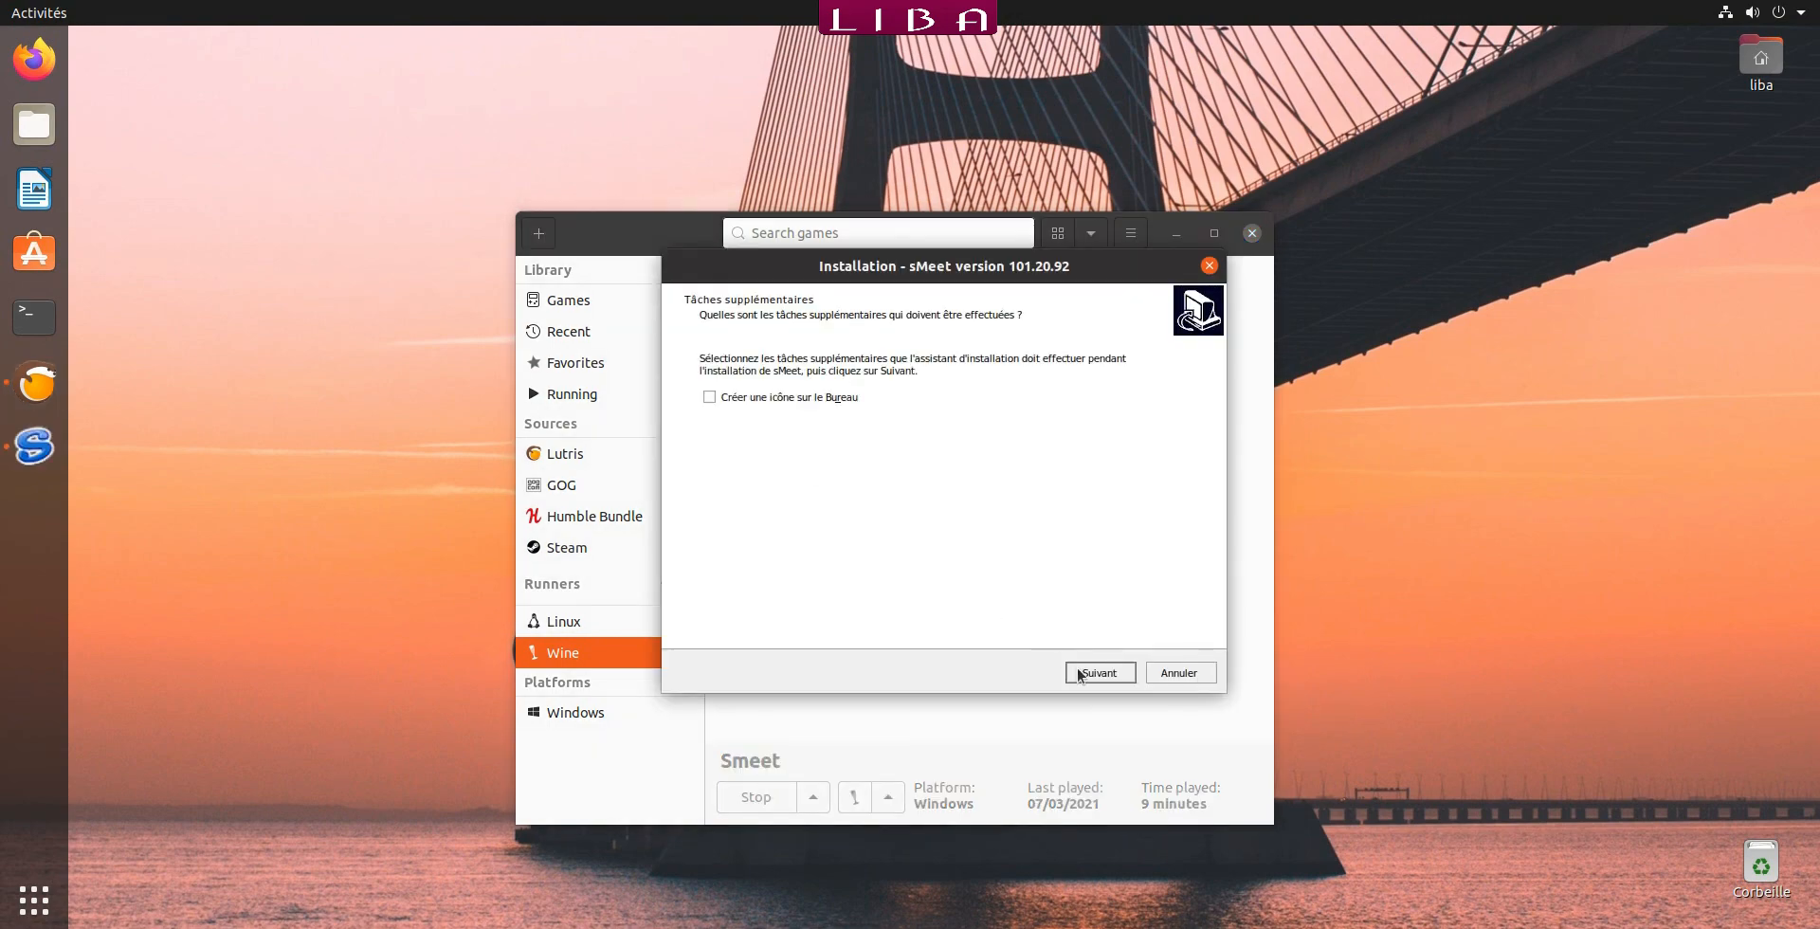
click(1084, 673)
click(1083, 673)
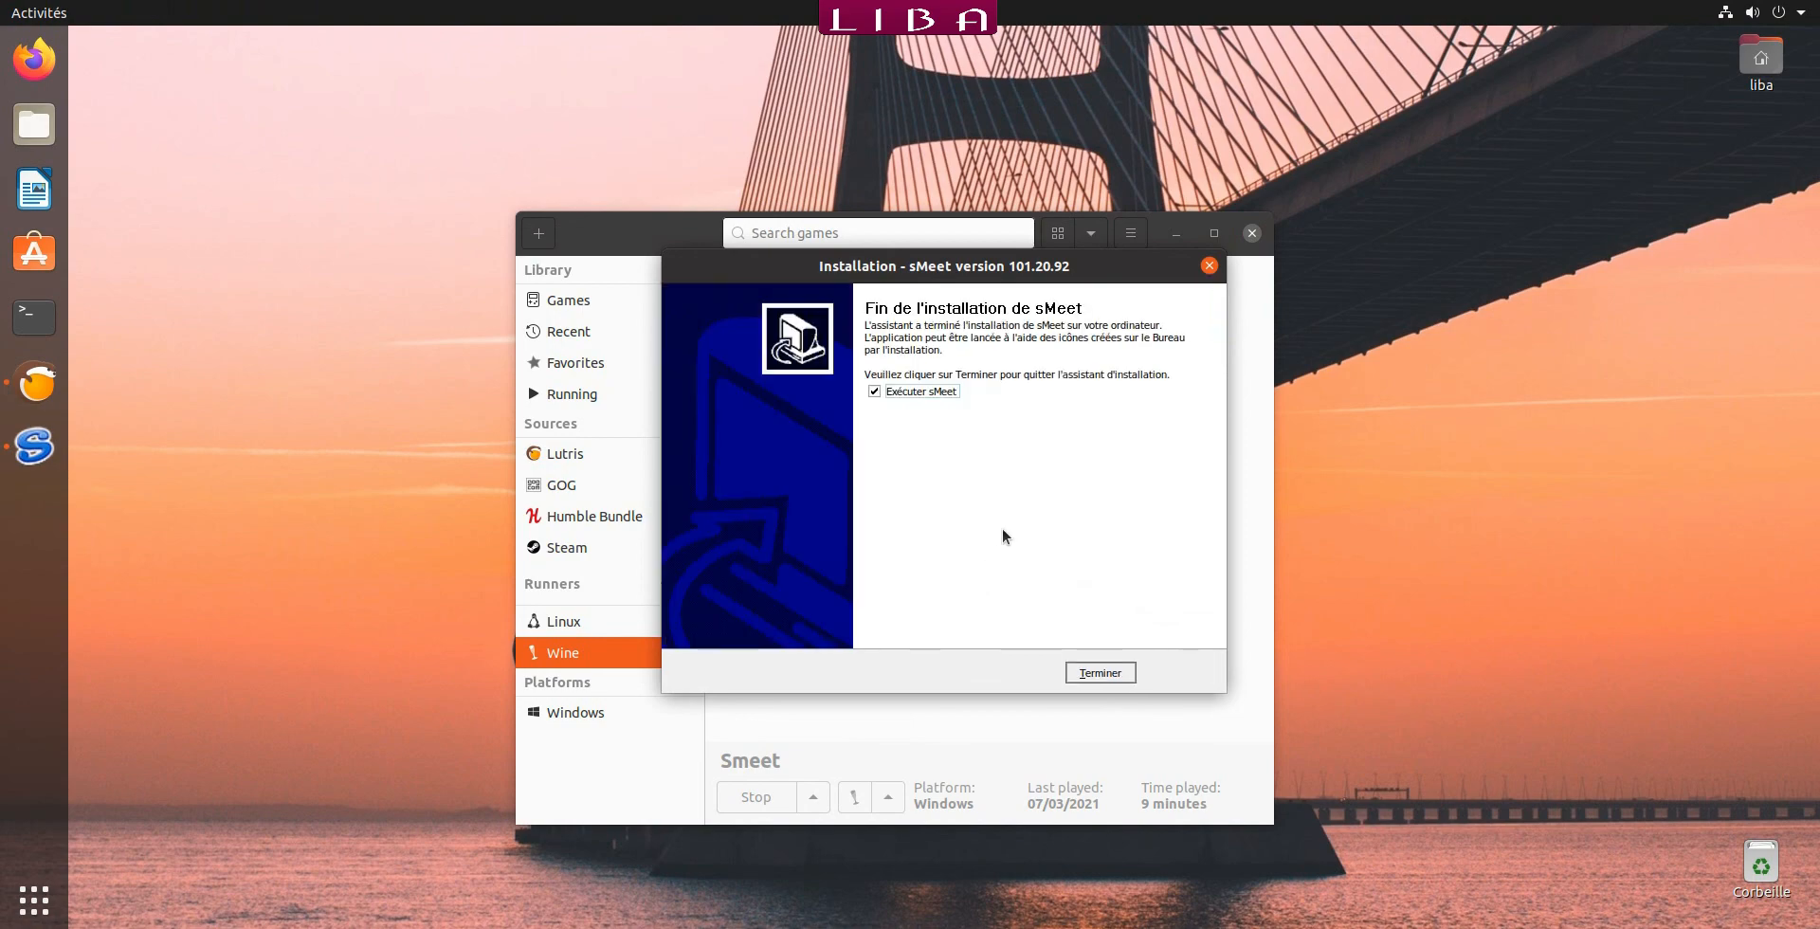
click(873, 391)
click(1100, 672)
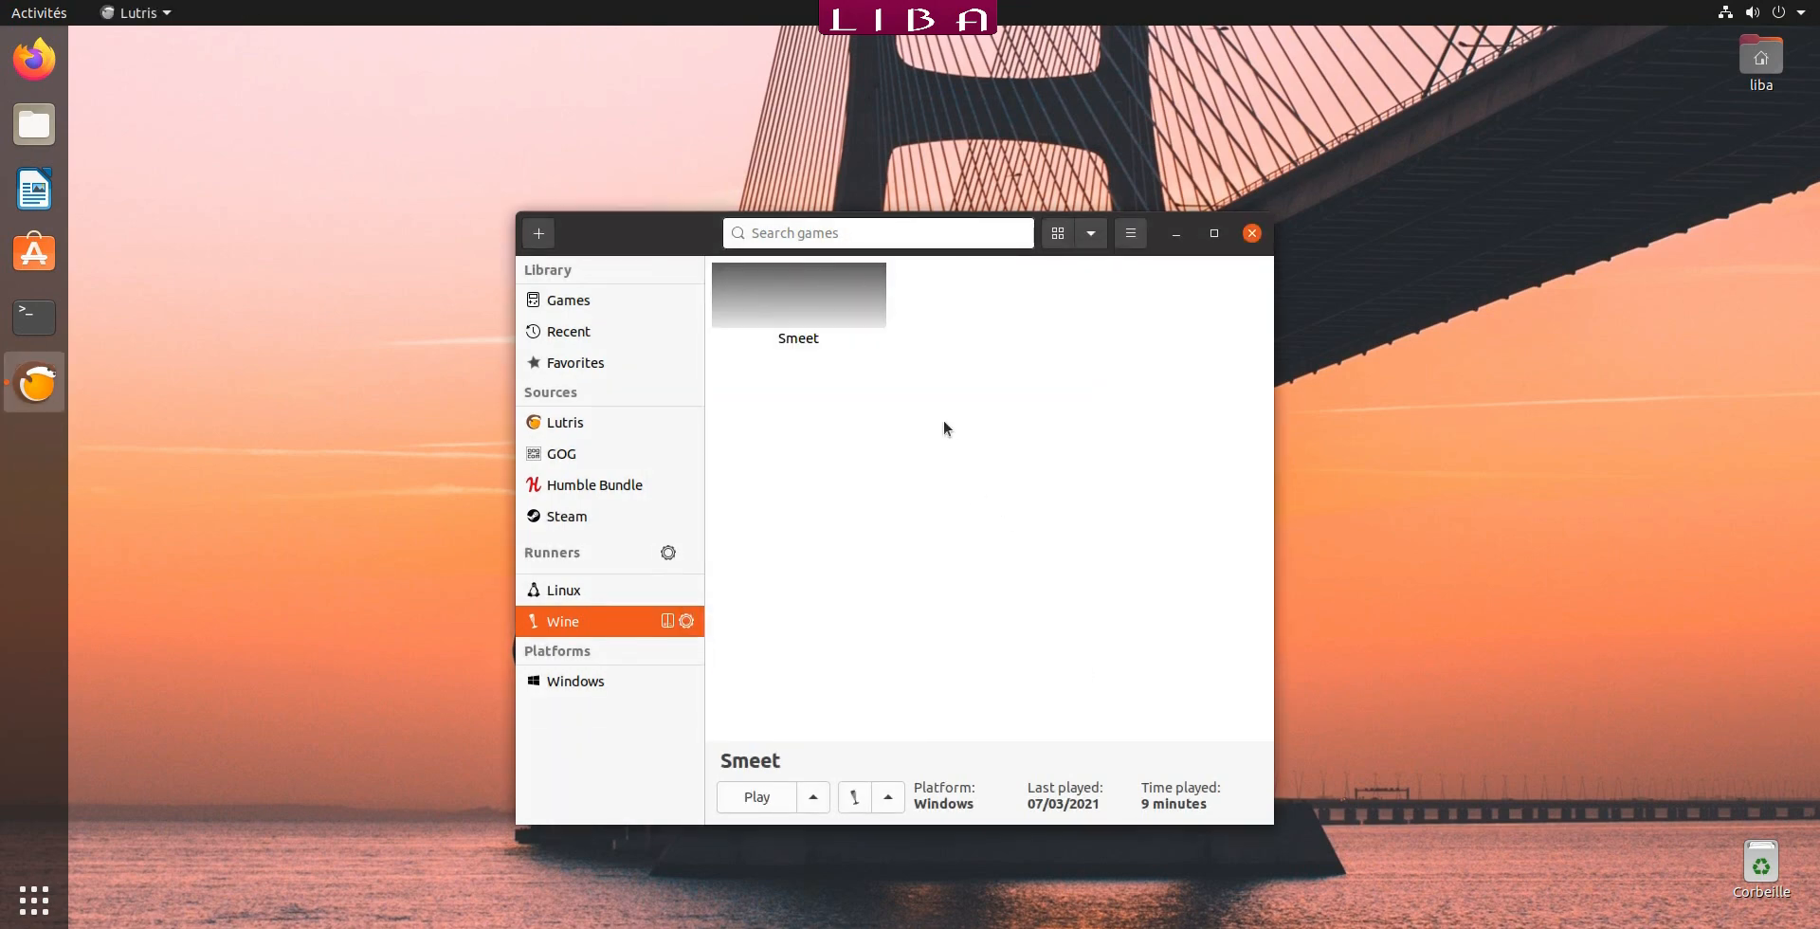
Open the Smeet game's configuration again and bring up the file chooser for its executable.
click(795, 292)
right_click(796, 289)
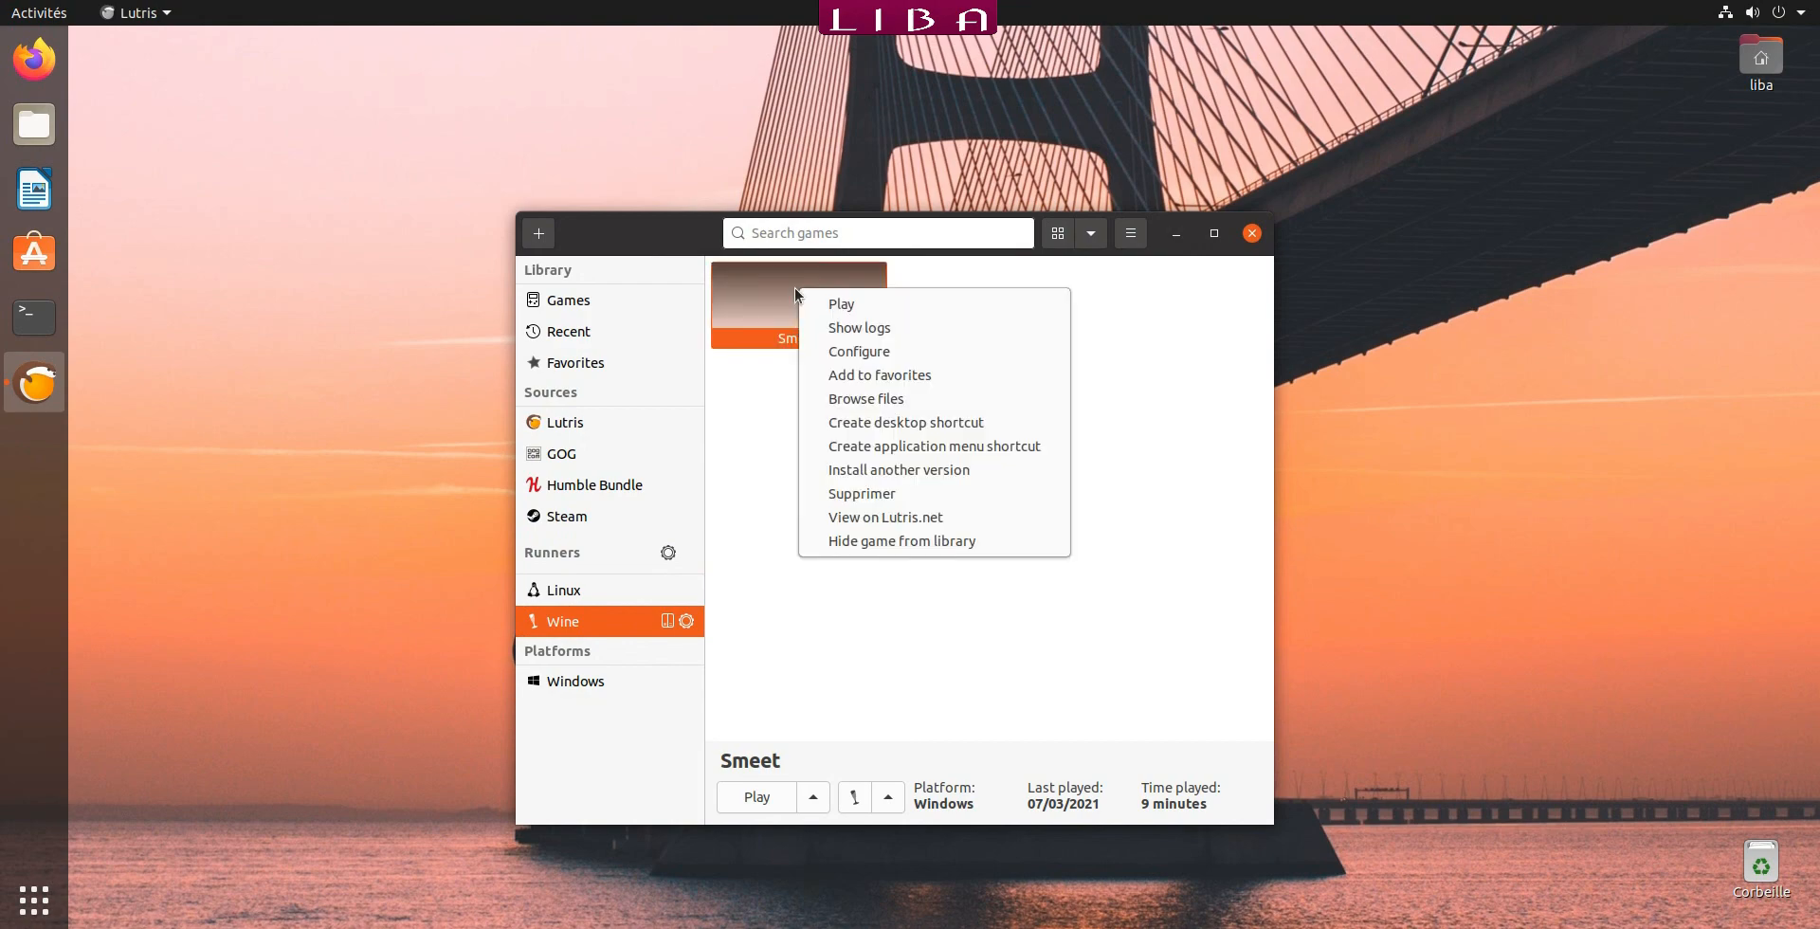
click(856, 352)
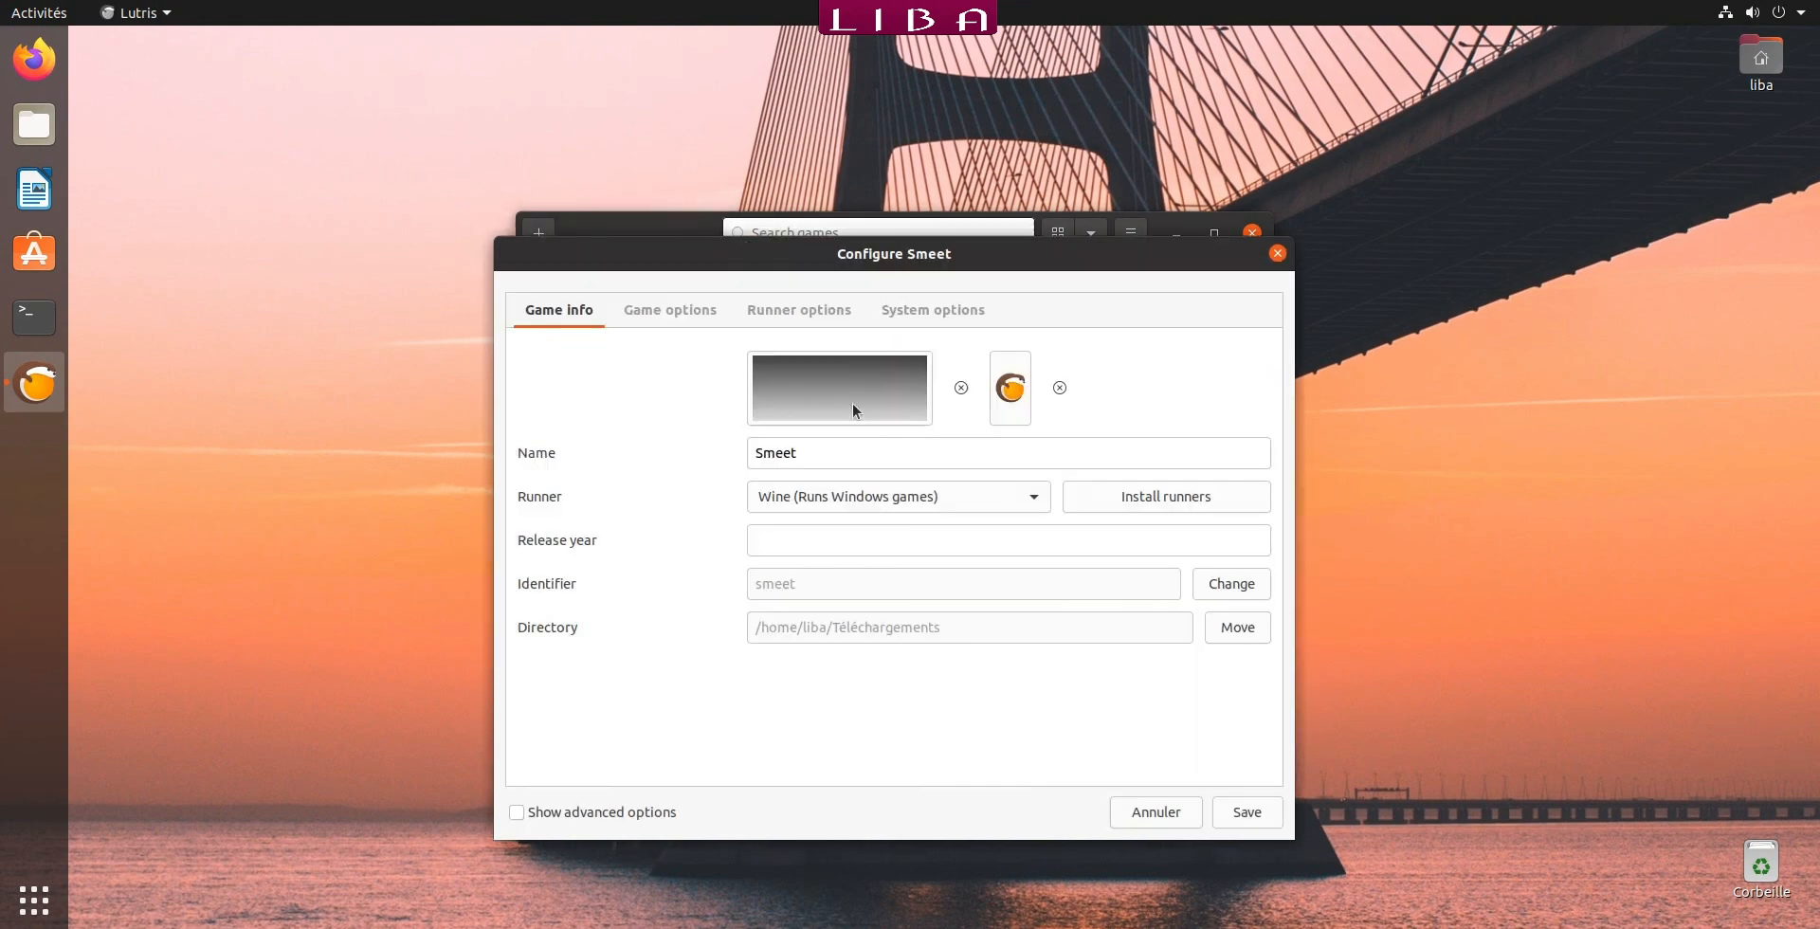
click(663, 311)
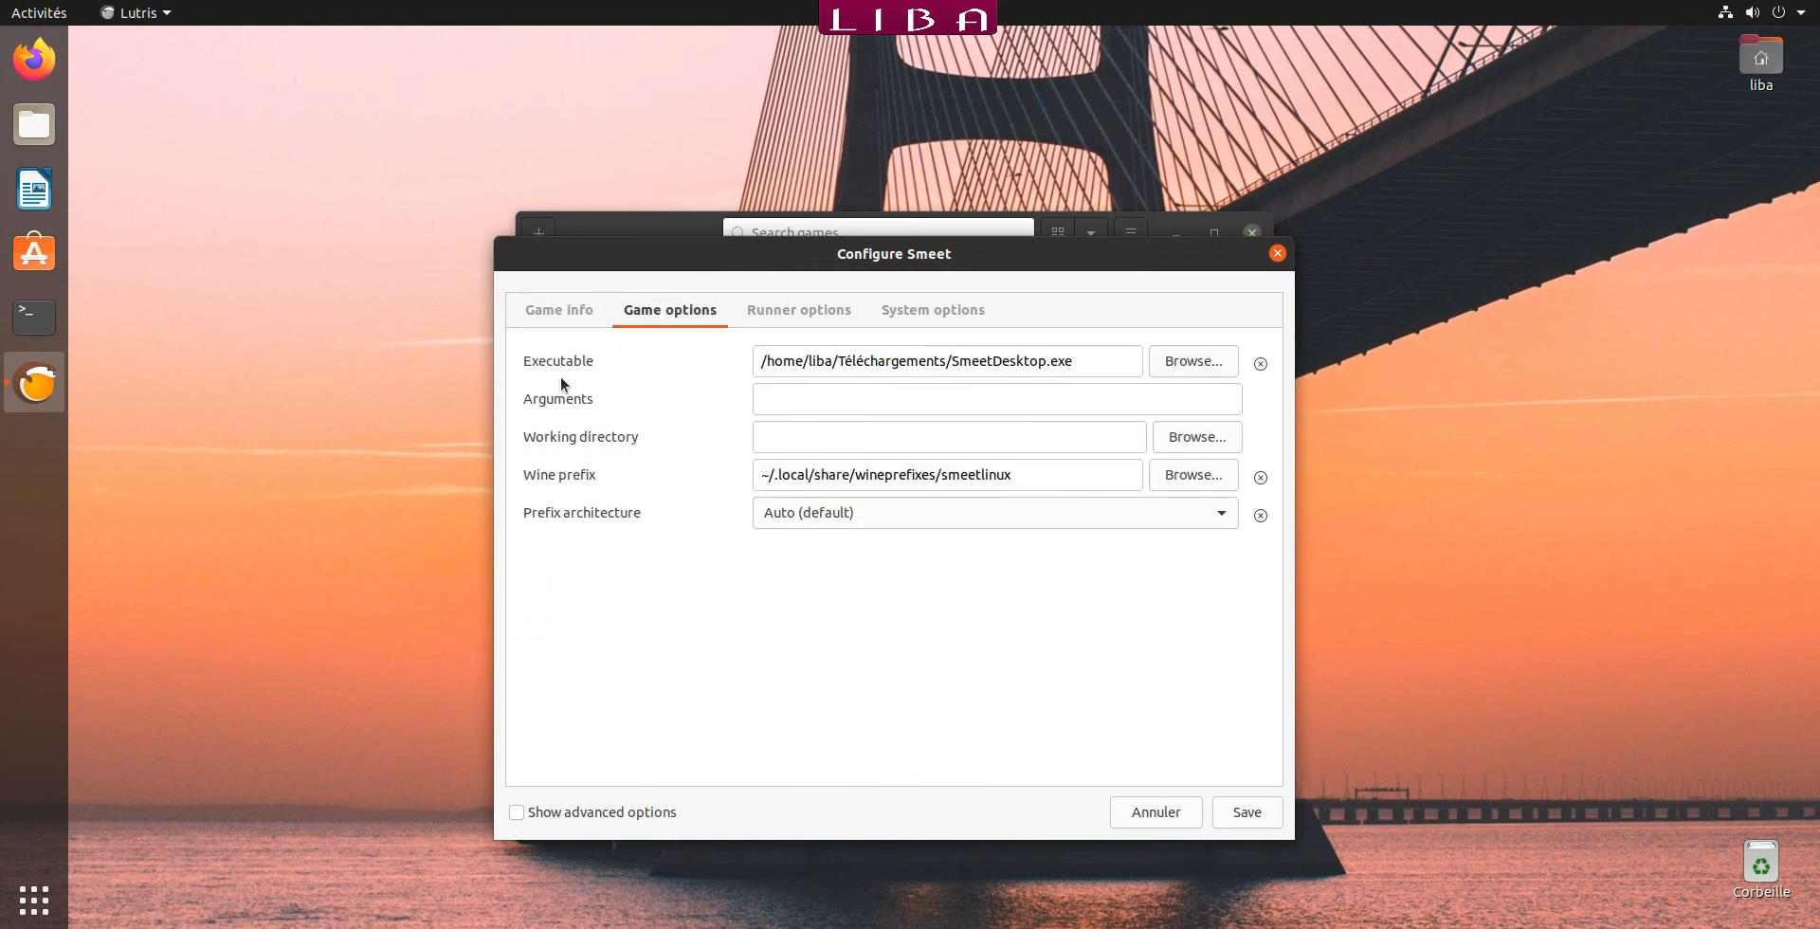
click(1193, 362)
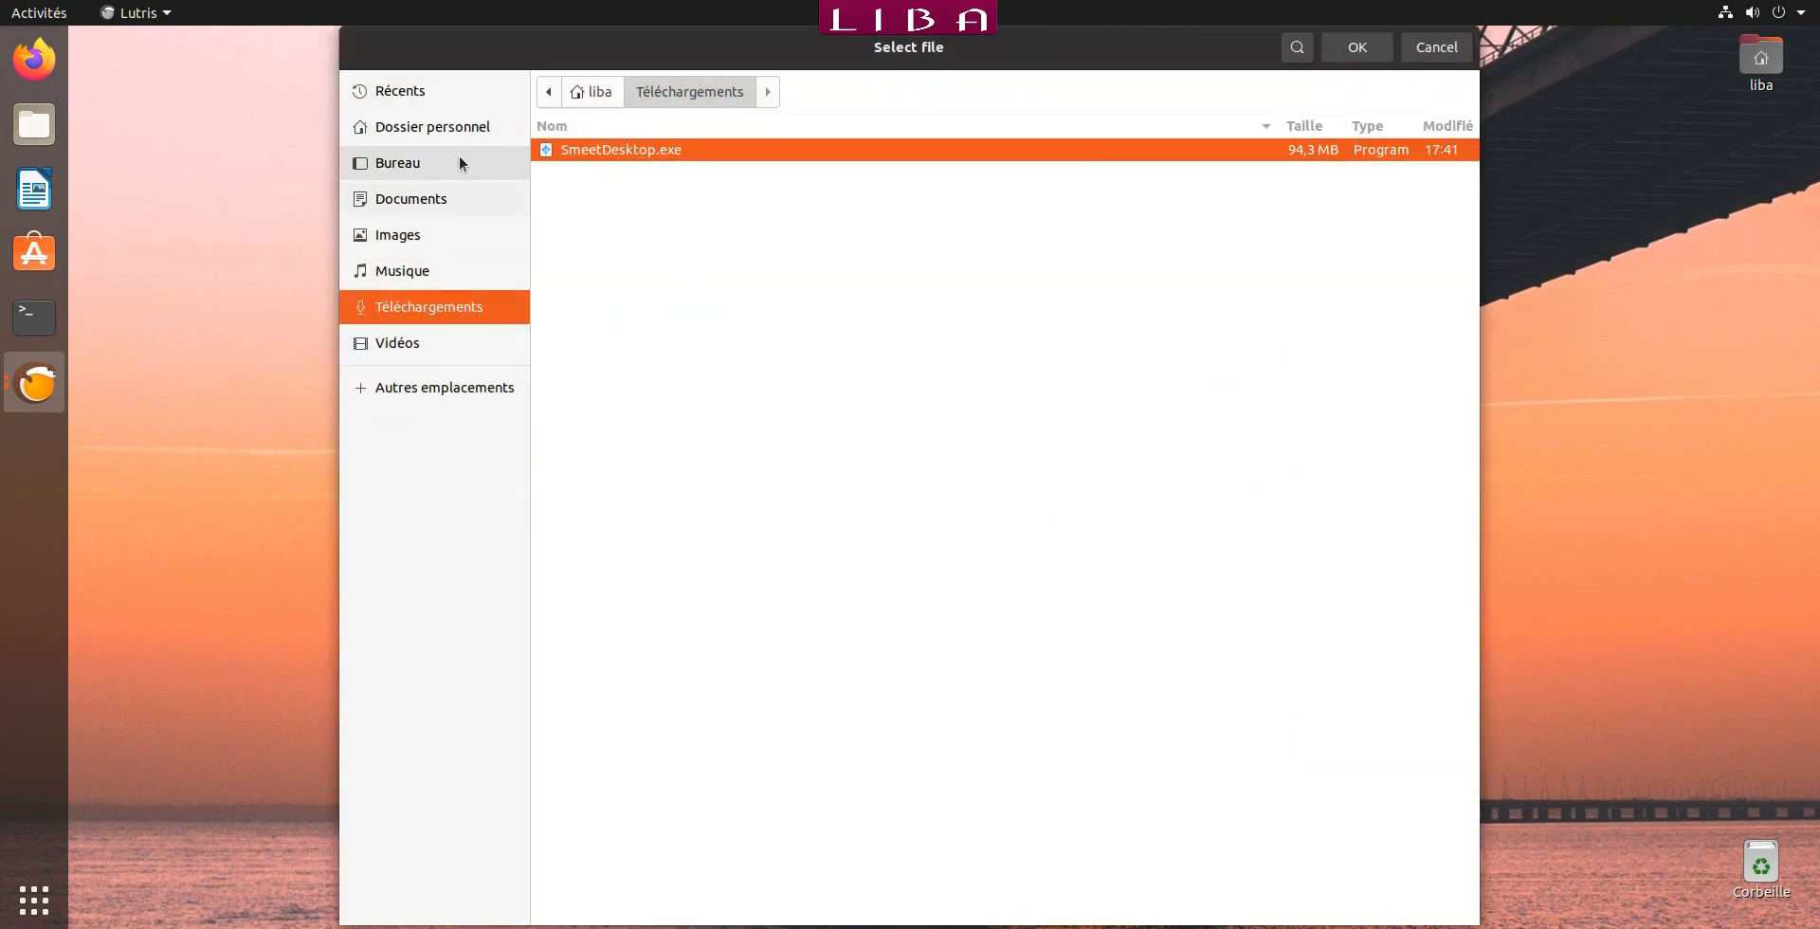
Choose .local/share/wineprefixes/smeetlinux/drive_c/Program Files/sMeet/sMeet.exe as the game's executable and save the configuration.
click(434, 129)
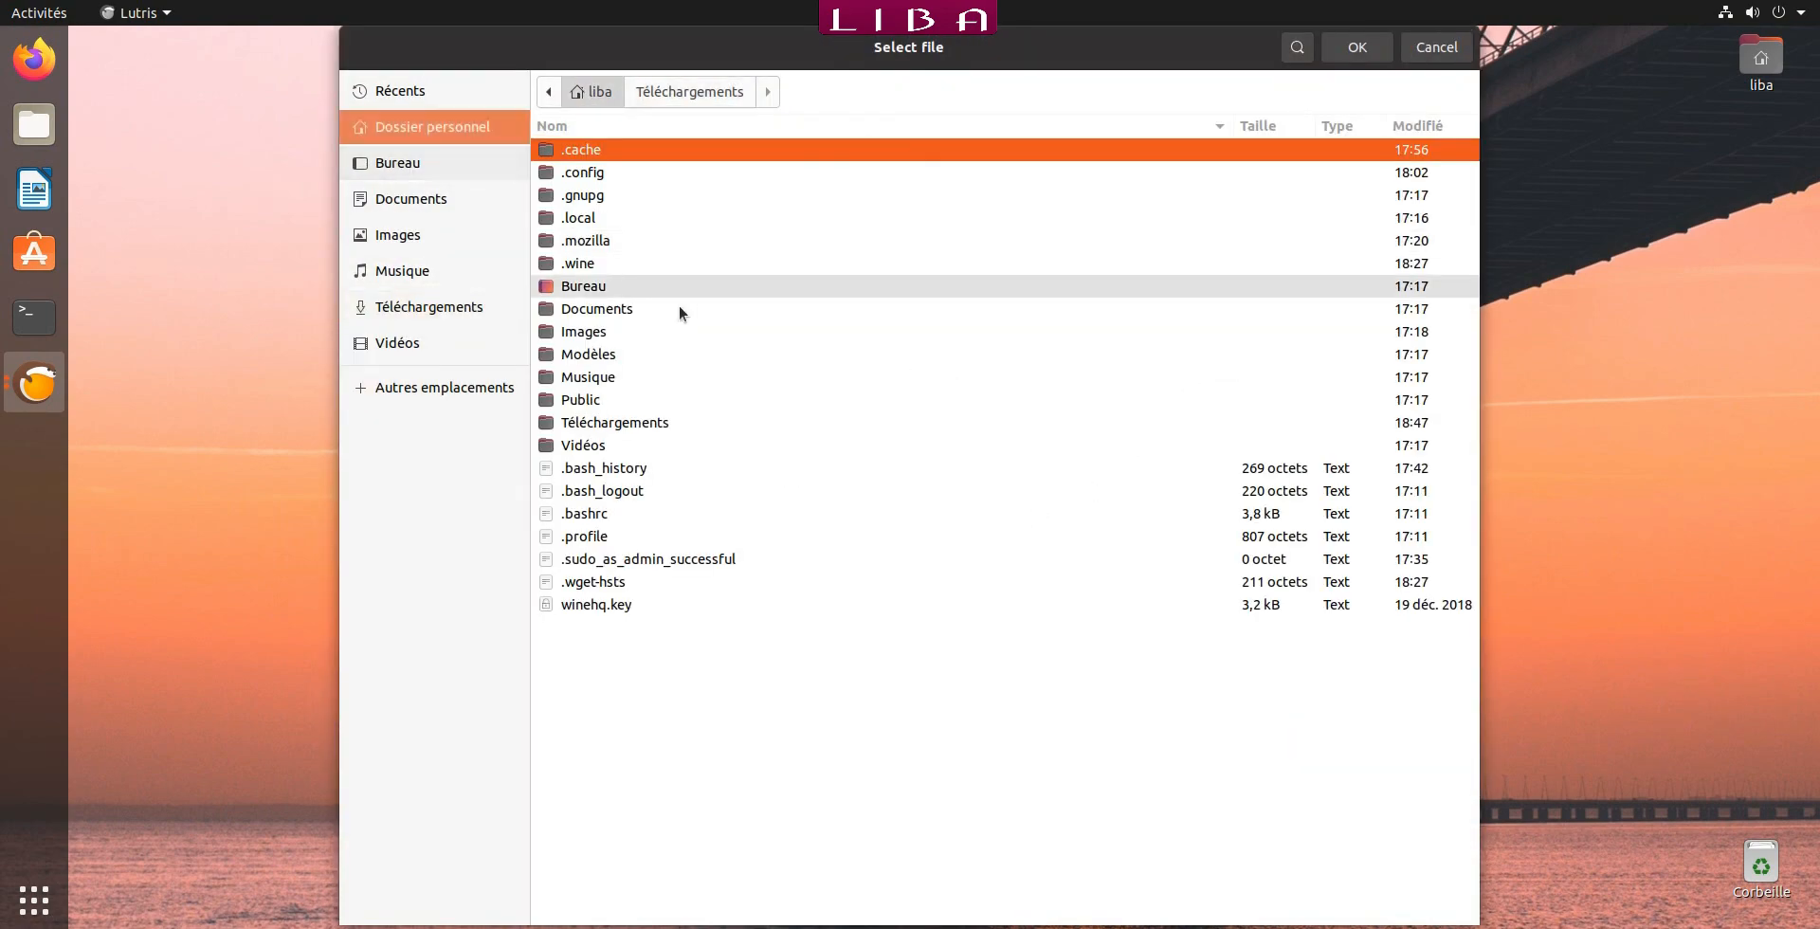
double_click(648, 218)
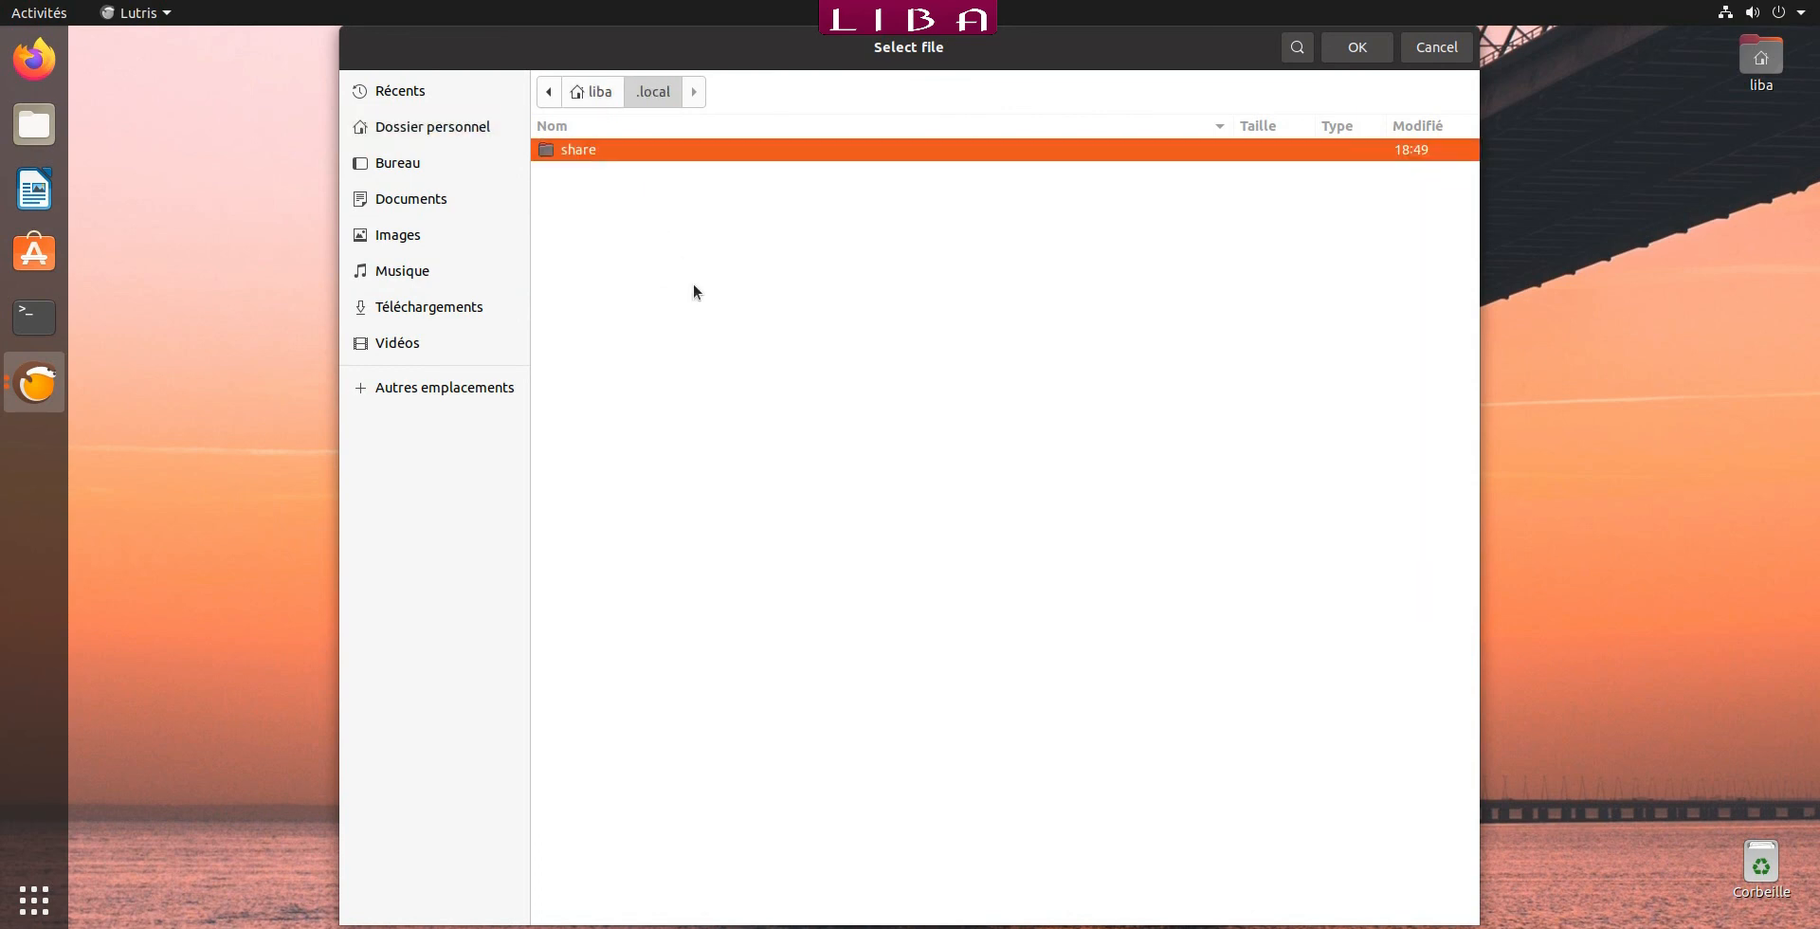
double_click(622, 155)
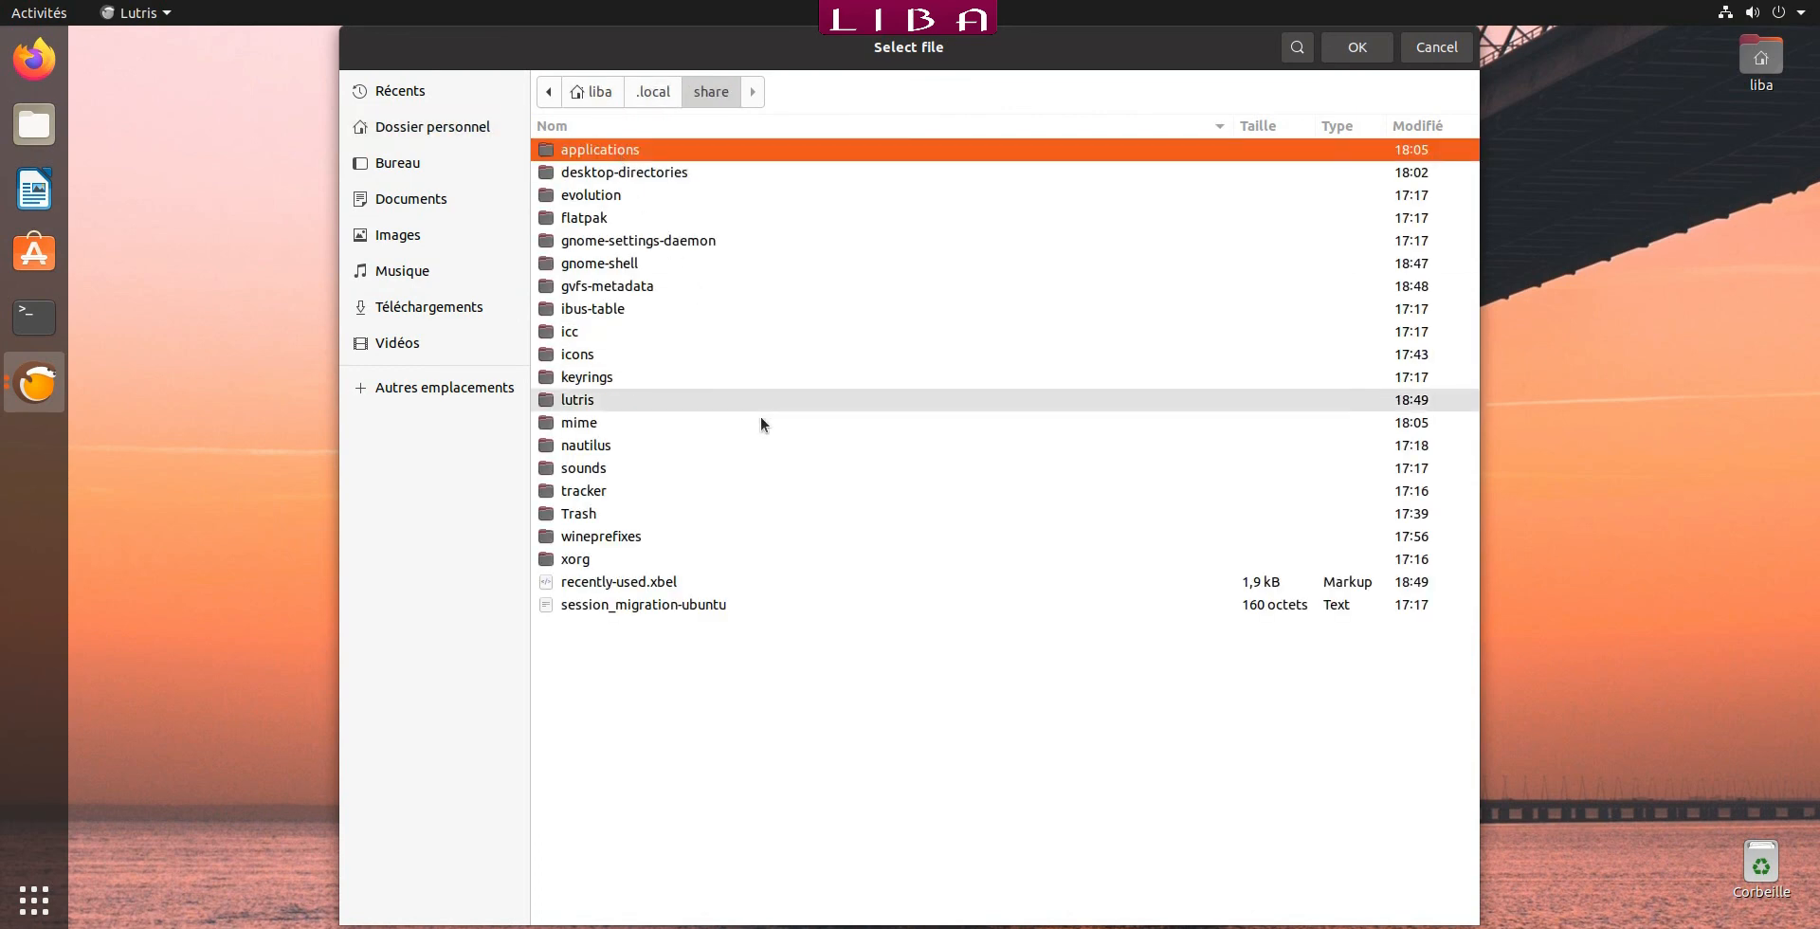
double_click(650, 537)
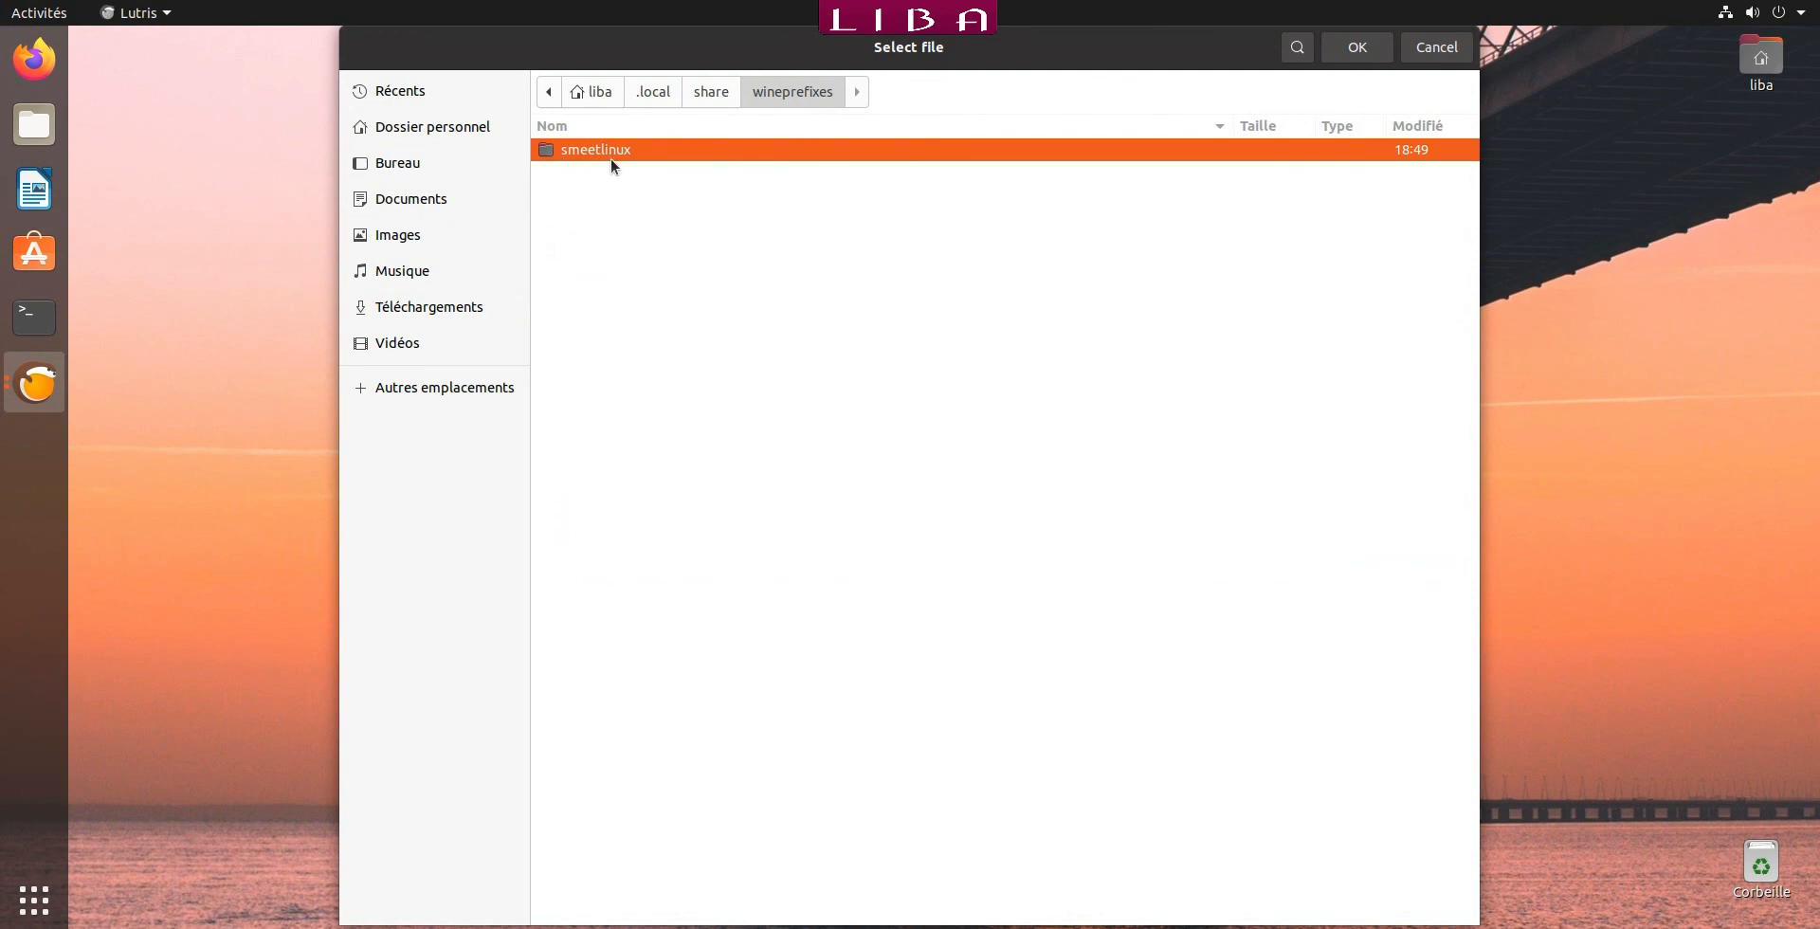
double_click(616, 150)
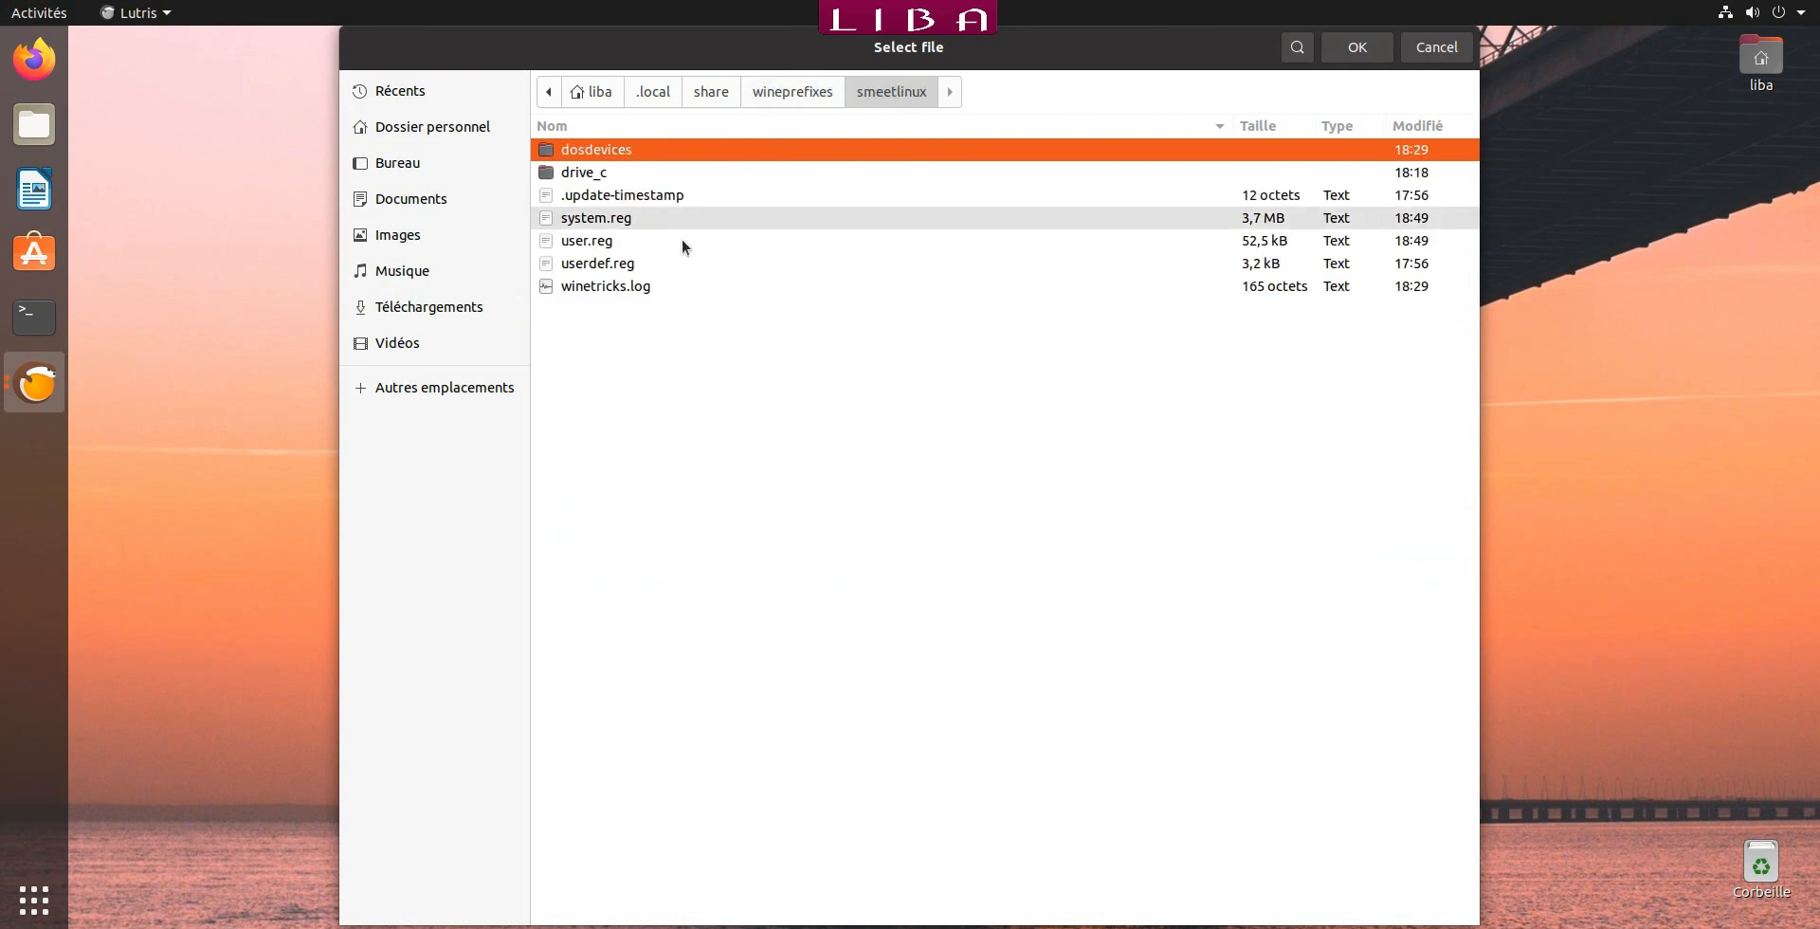
click(630, 175)
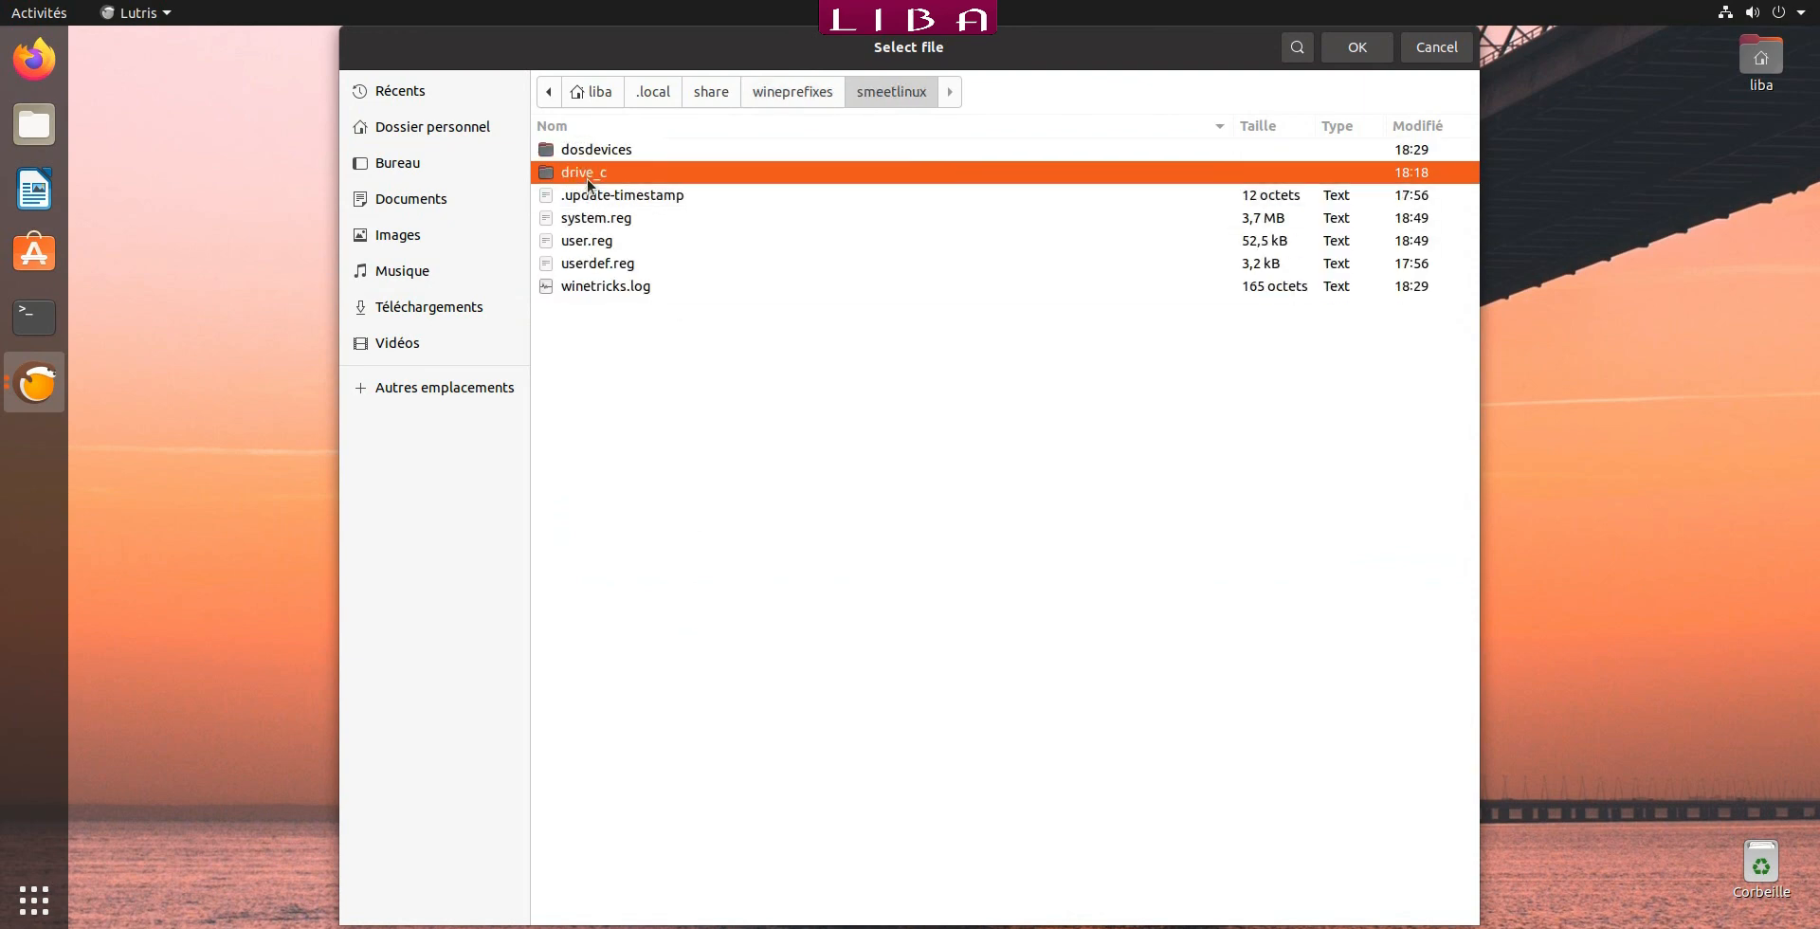
double_click(628, 173)
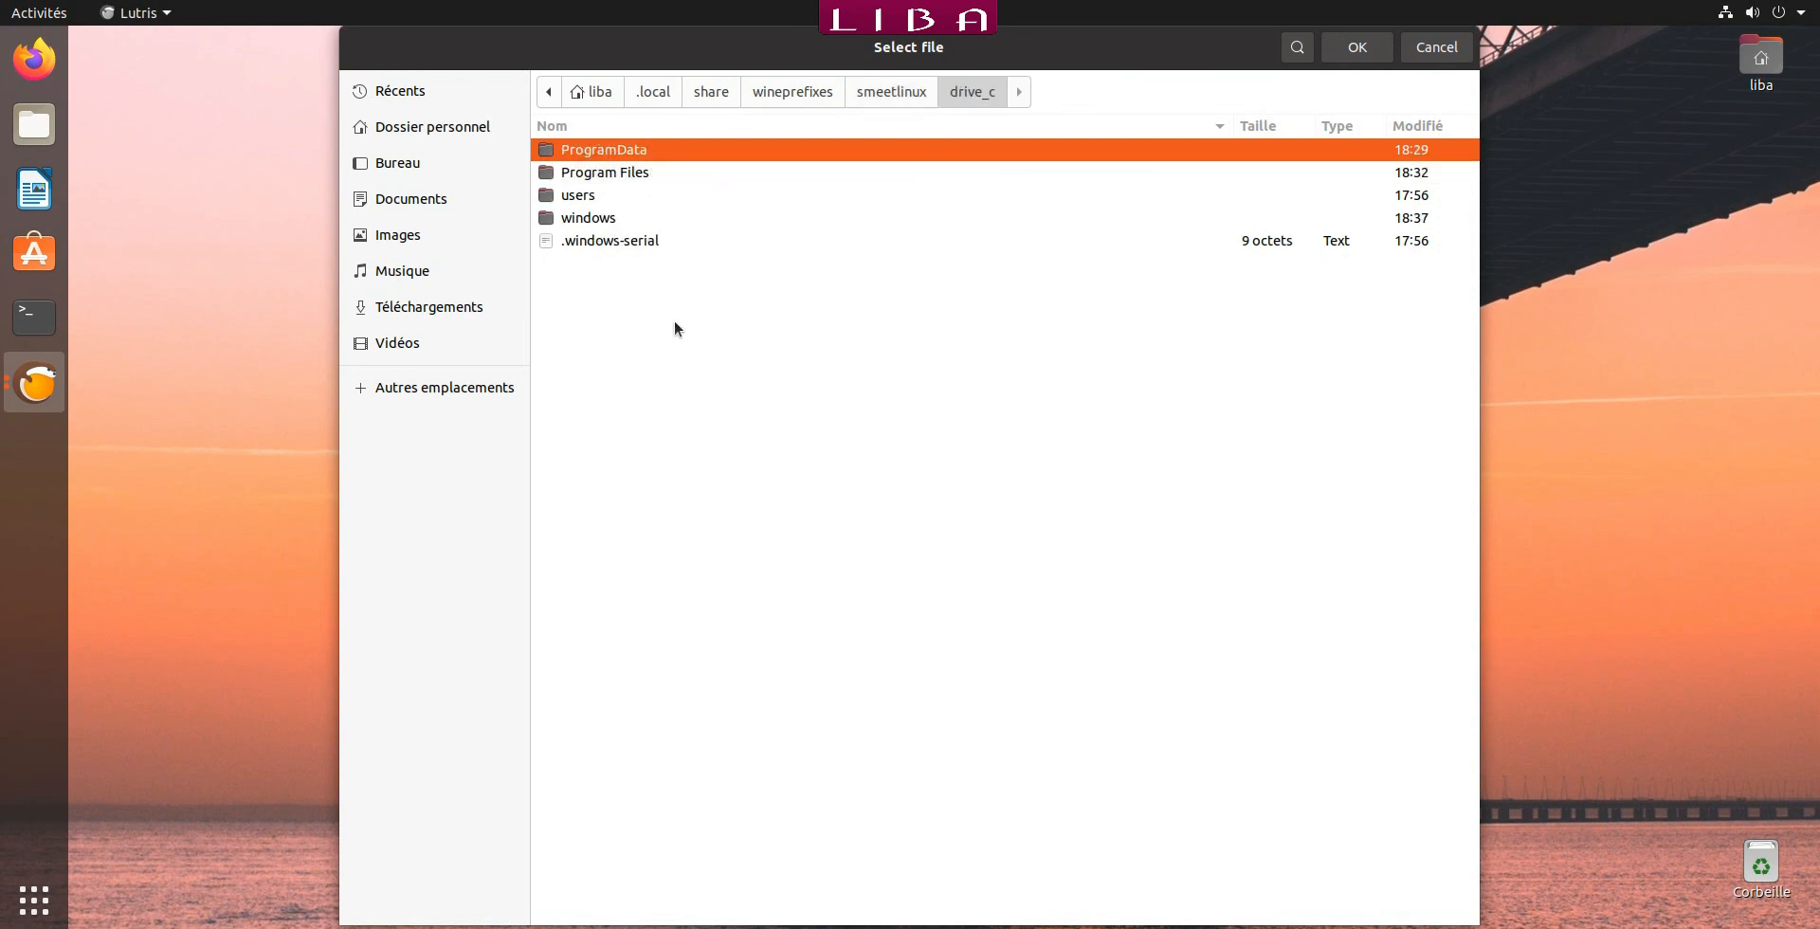
double_click(615, 176)
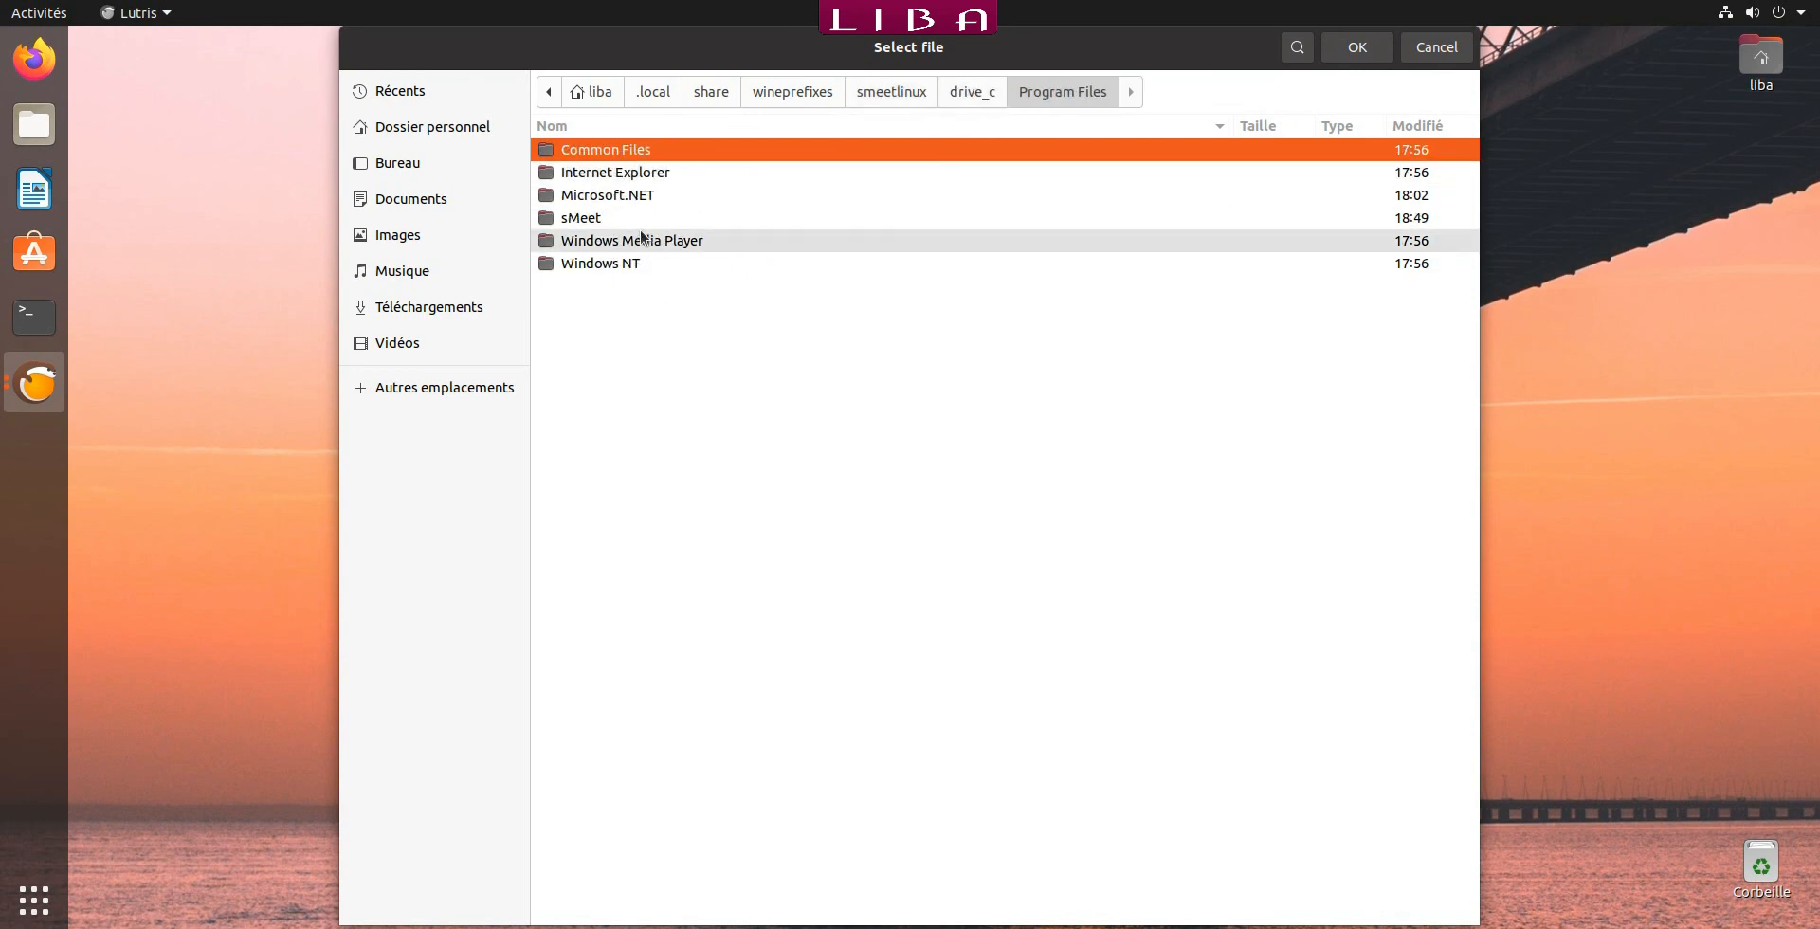
double_click(630, 218)
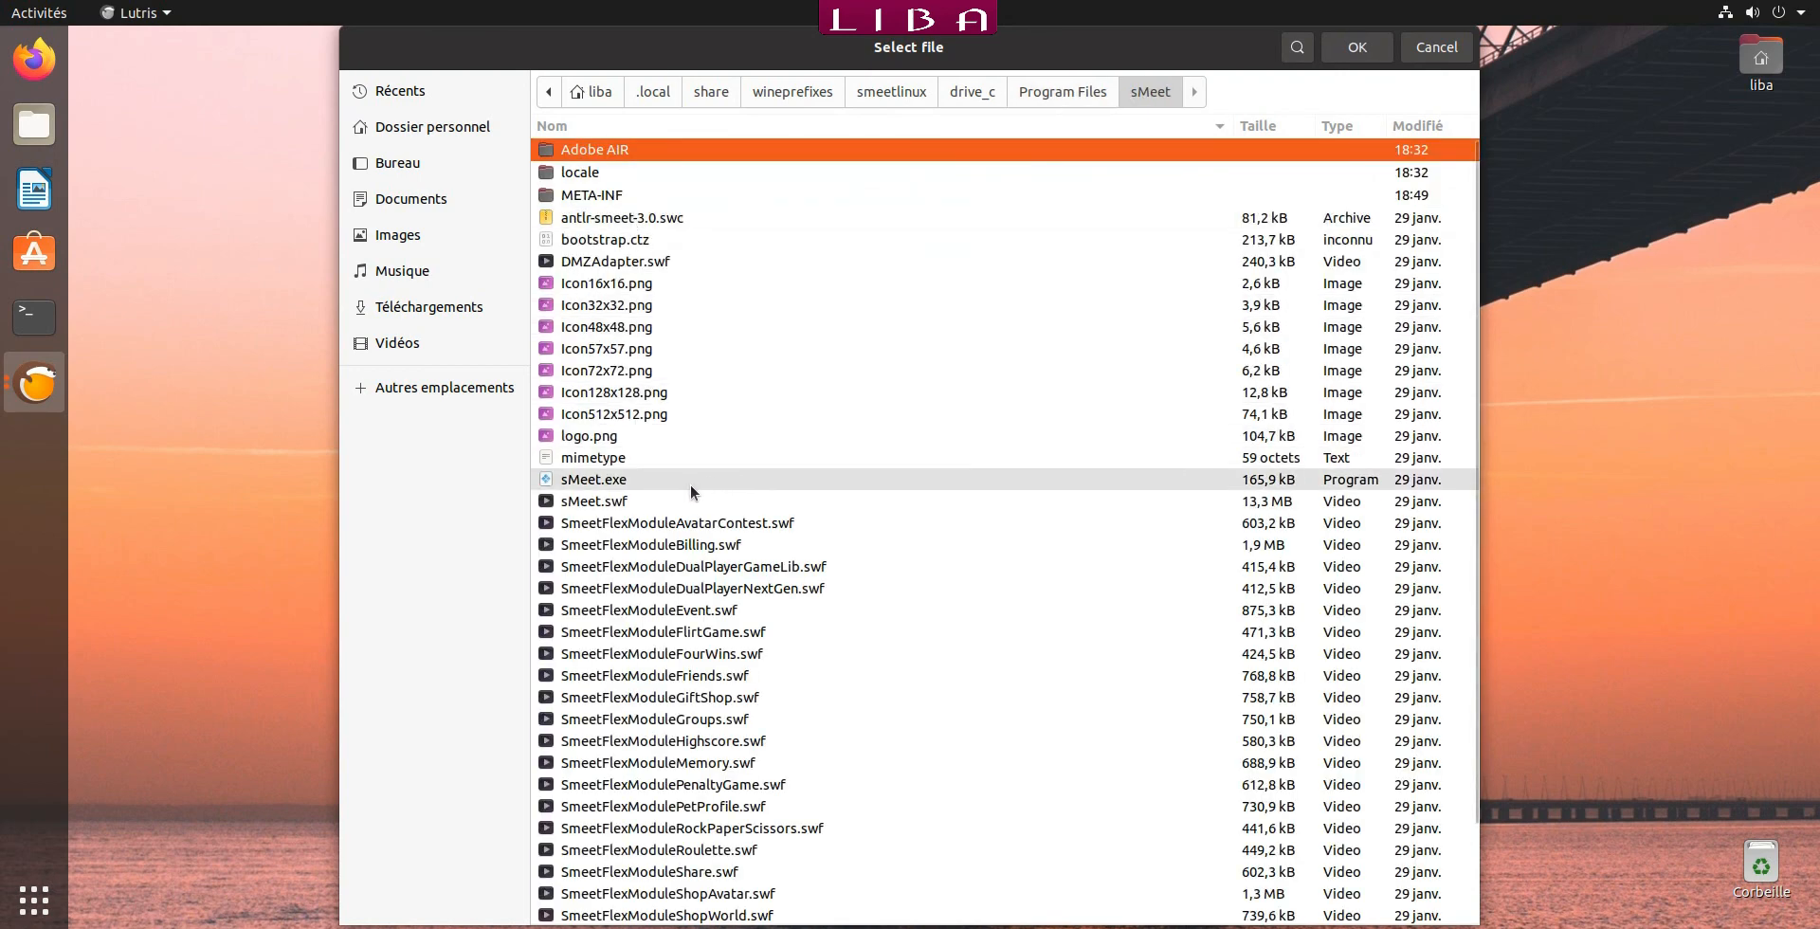
click(628, 480)
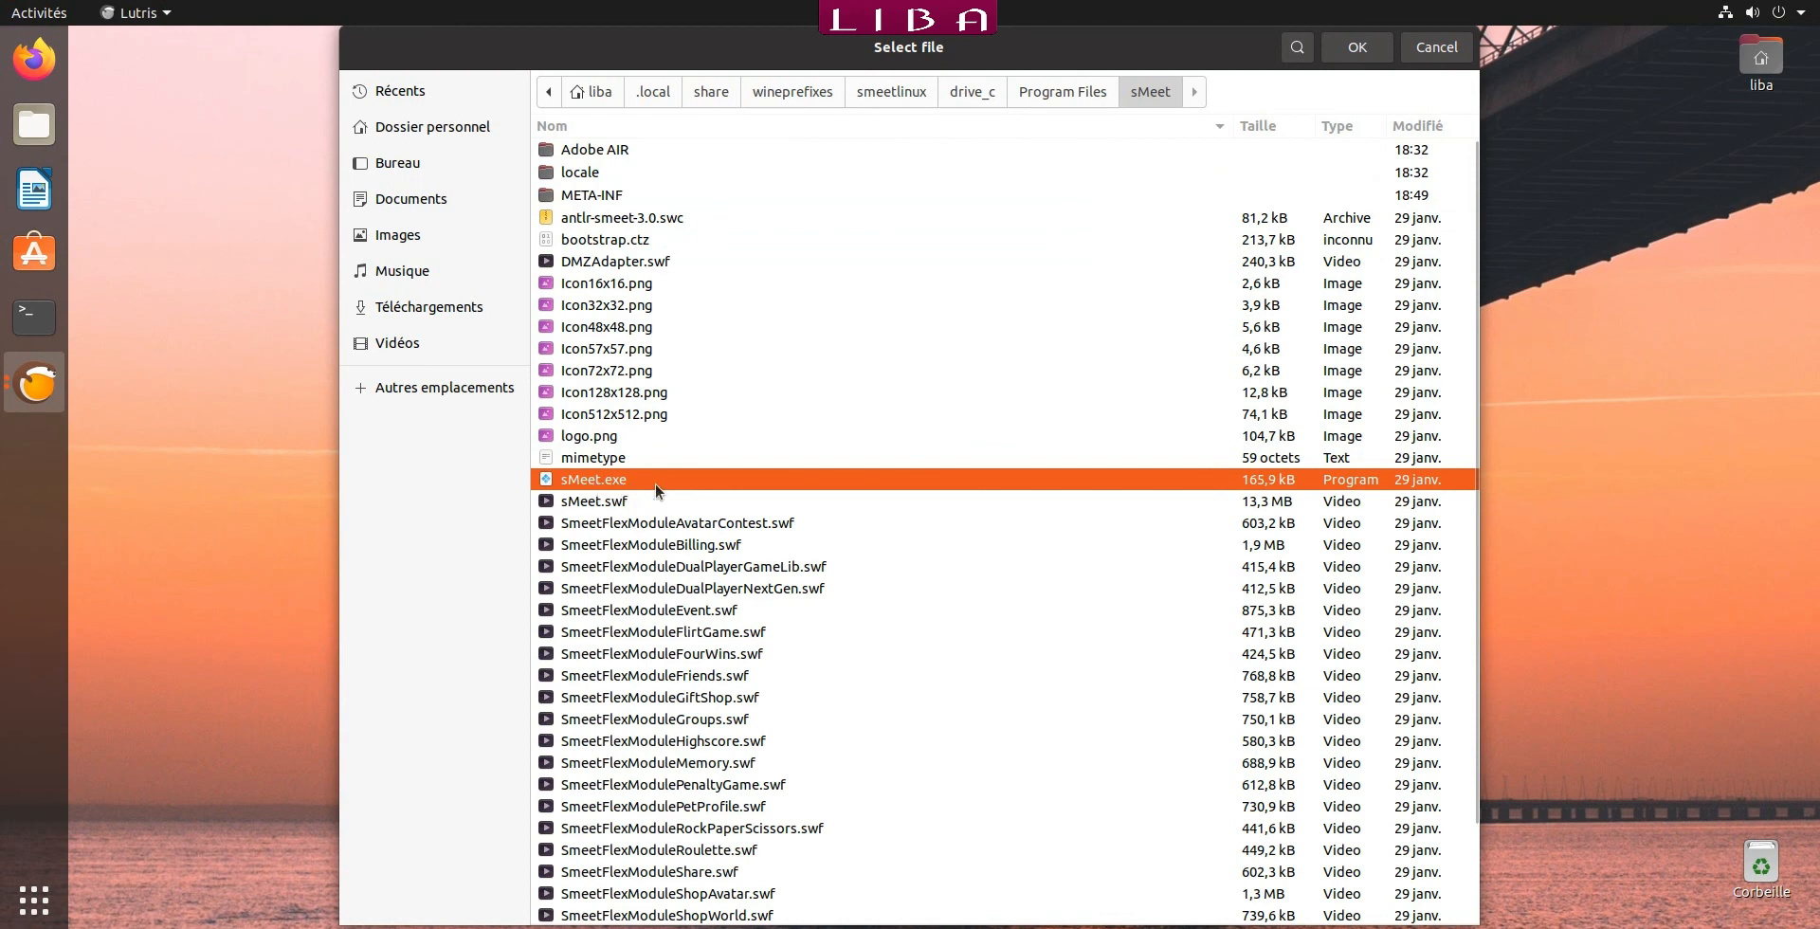
click(1341, 47)
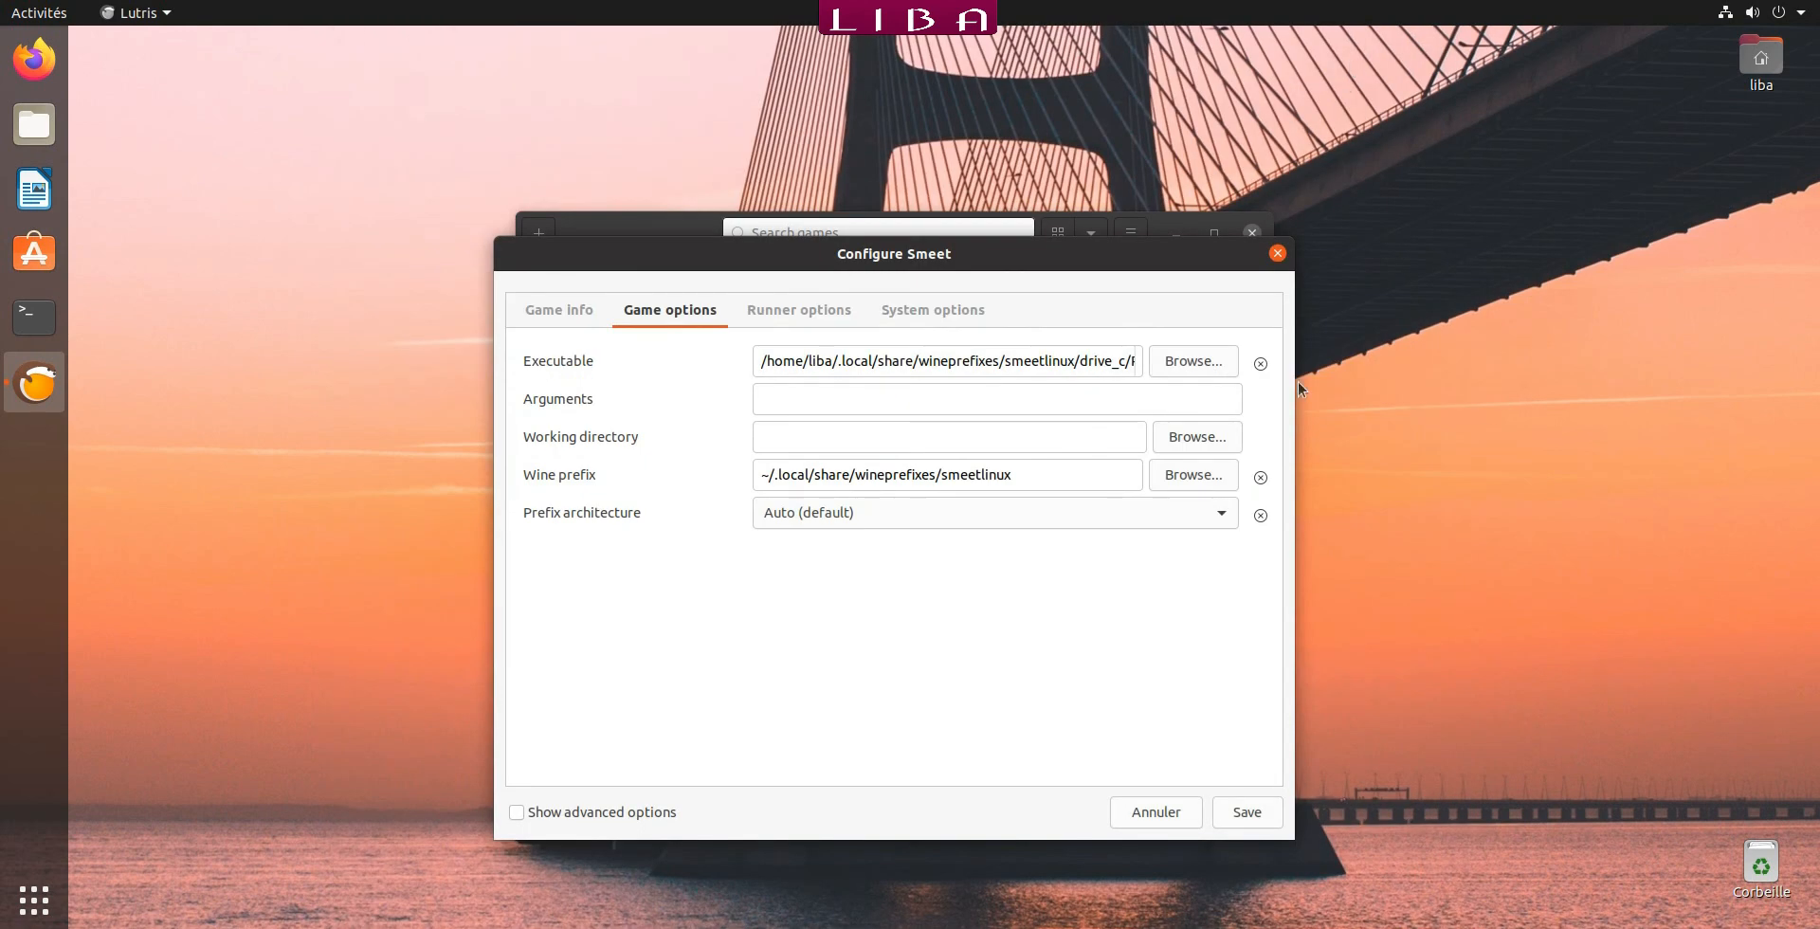
click(1242, 809)
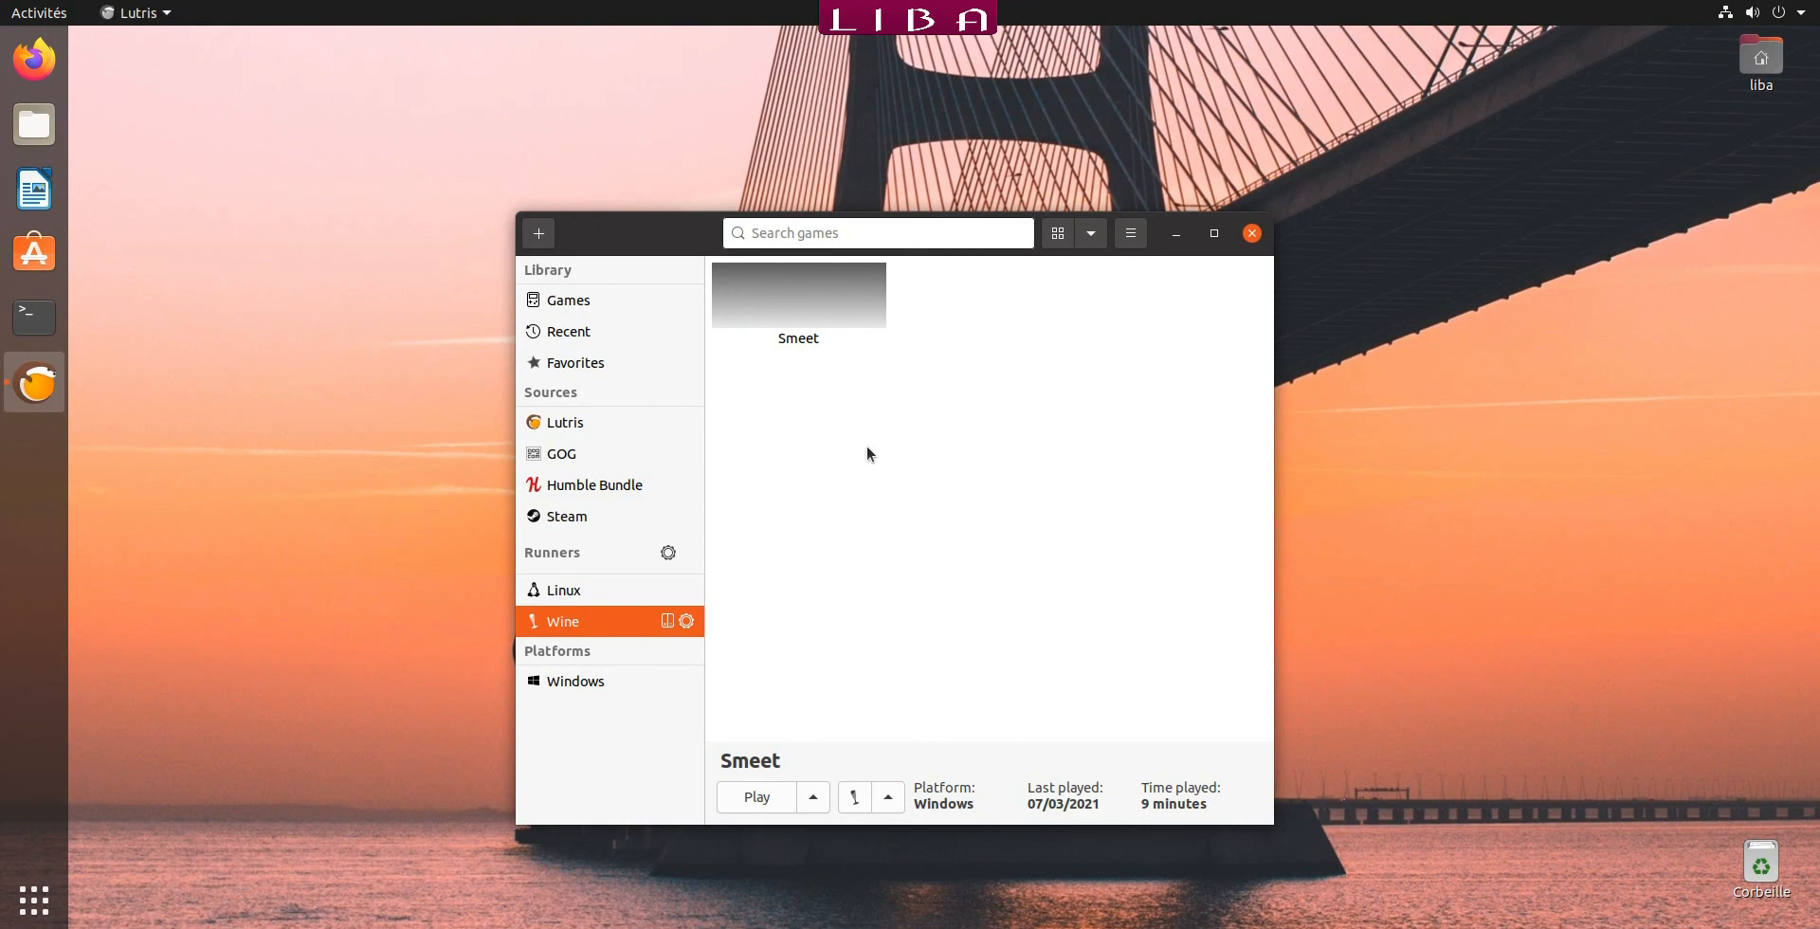
Switch to Firefox, save the Smeet Spring Games image as 17270_SMT_CW15_600x400_NL_cp.jpg in Téléchargements, and minimise the browser.
key(alt+Tab)
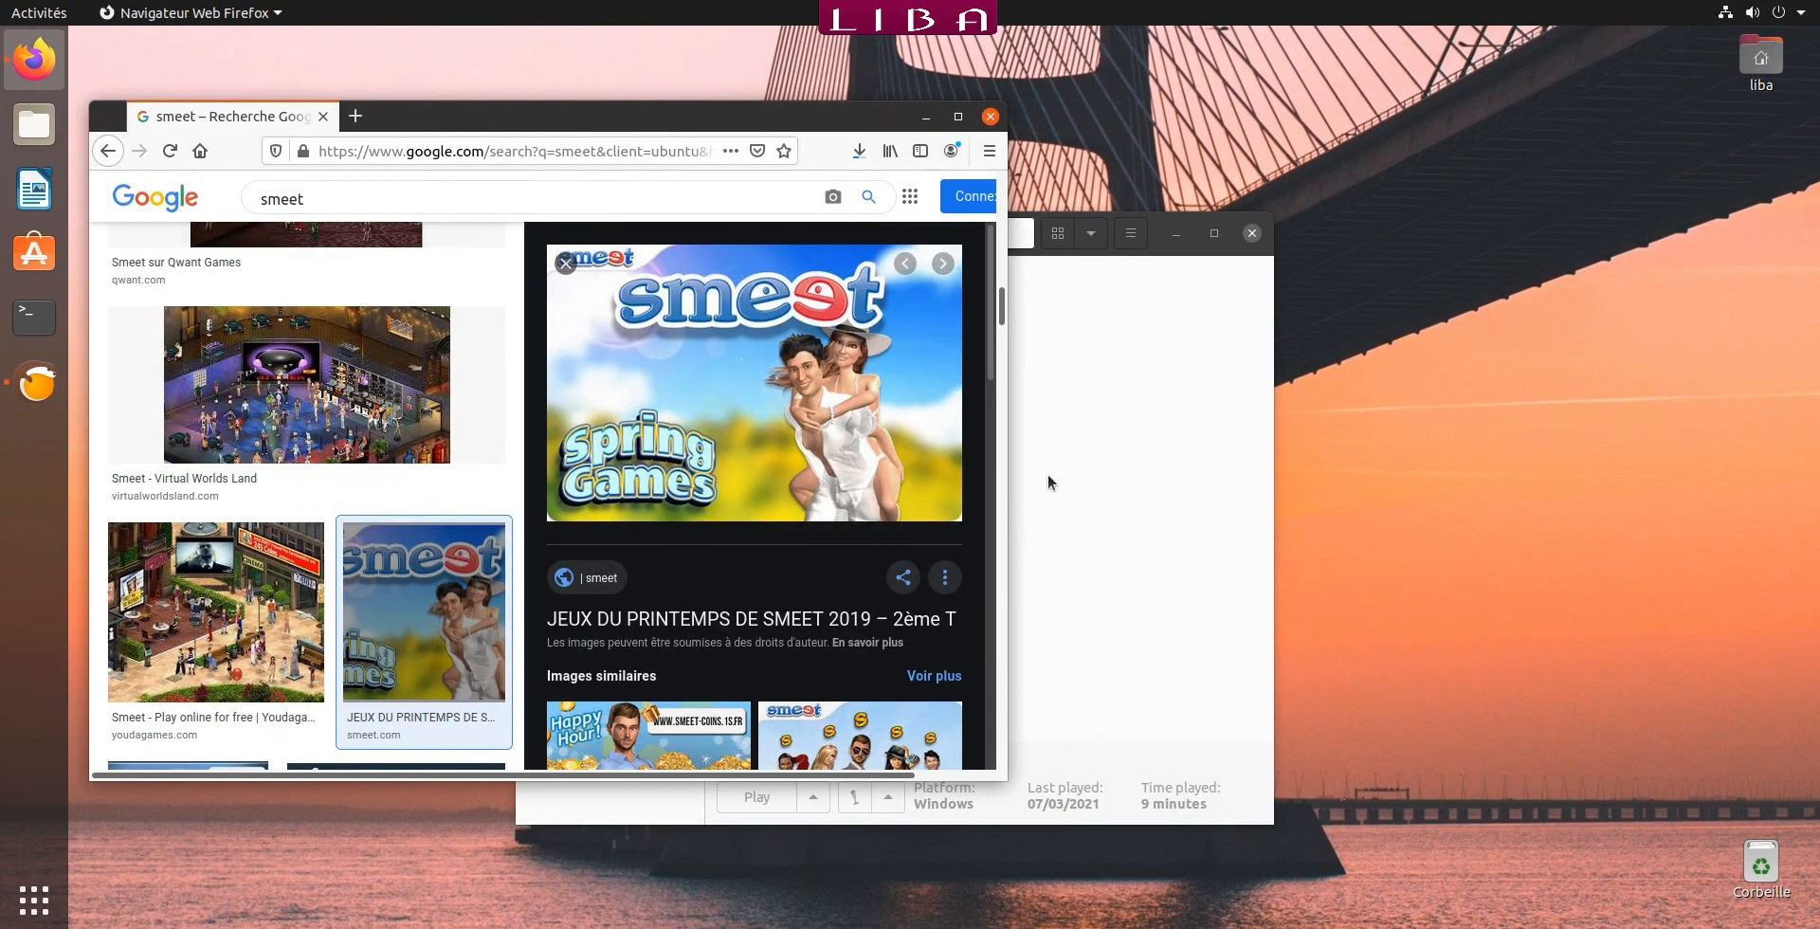
right_click(713, 343)
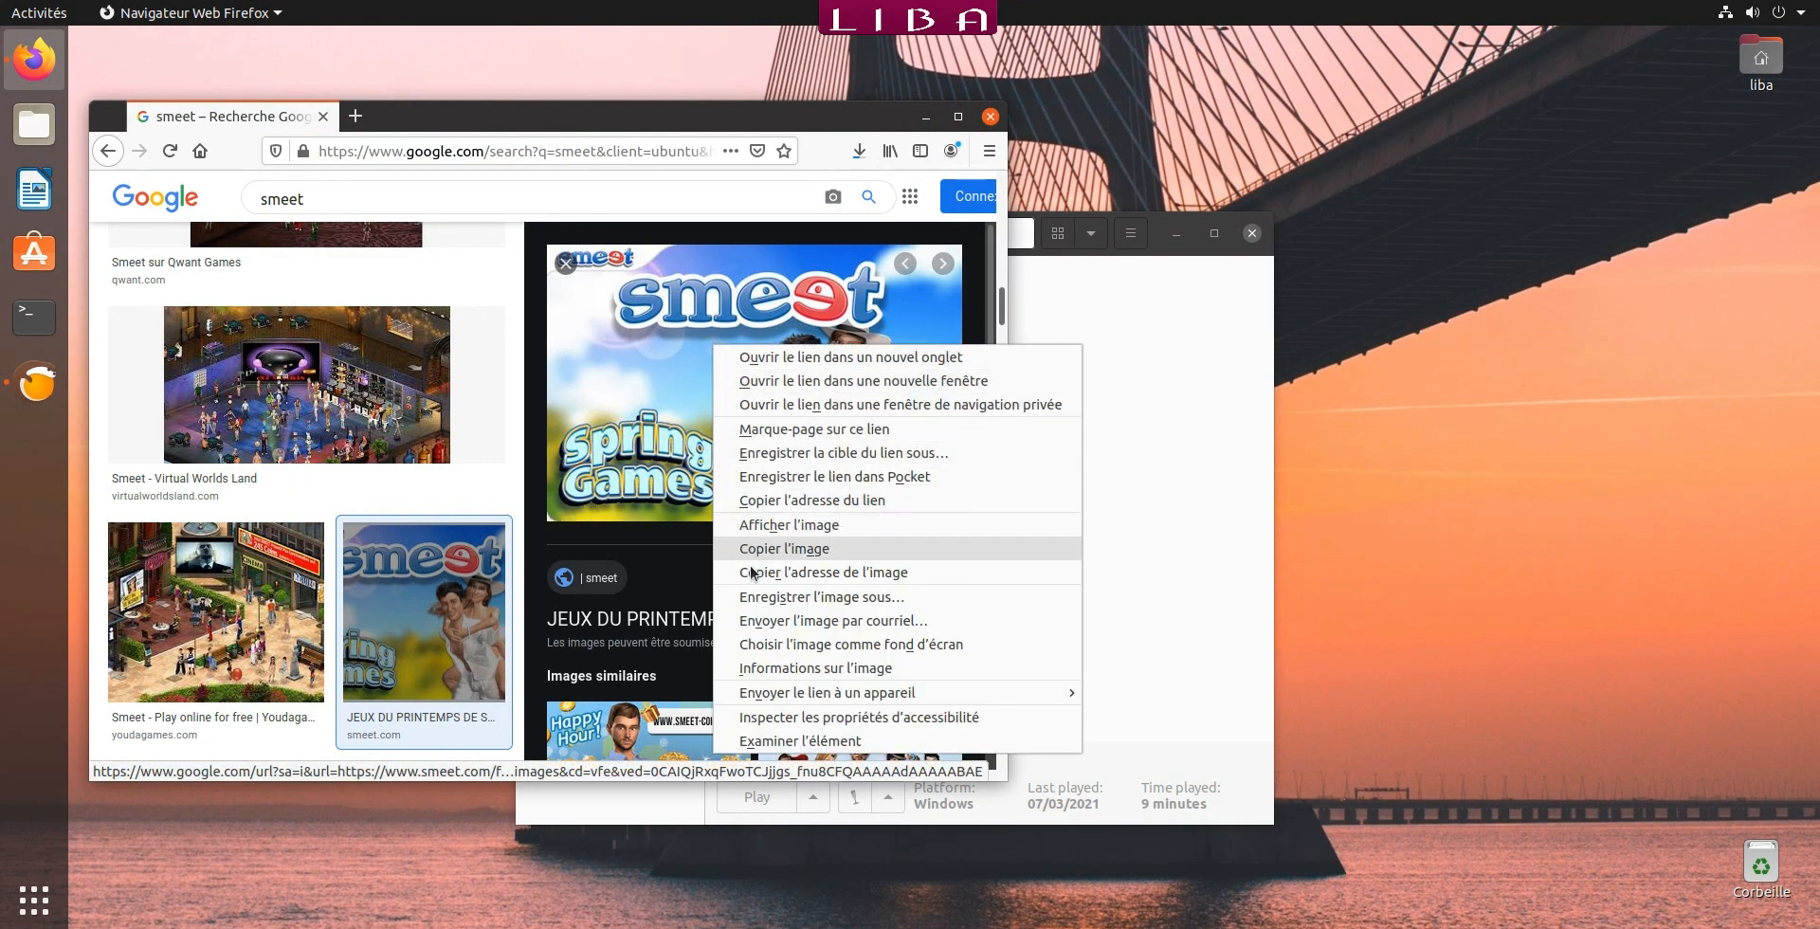
click(768, 596)
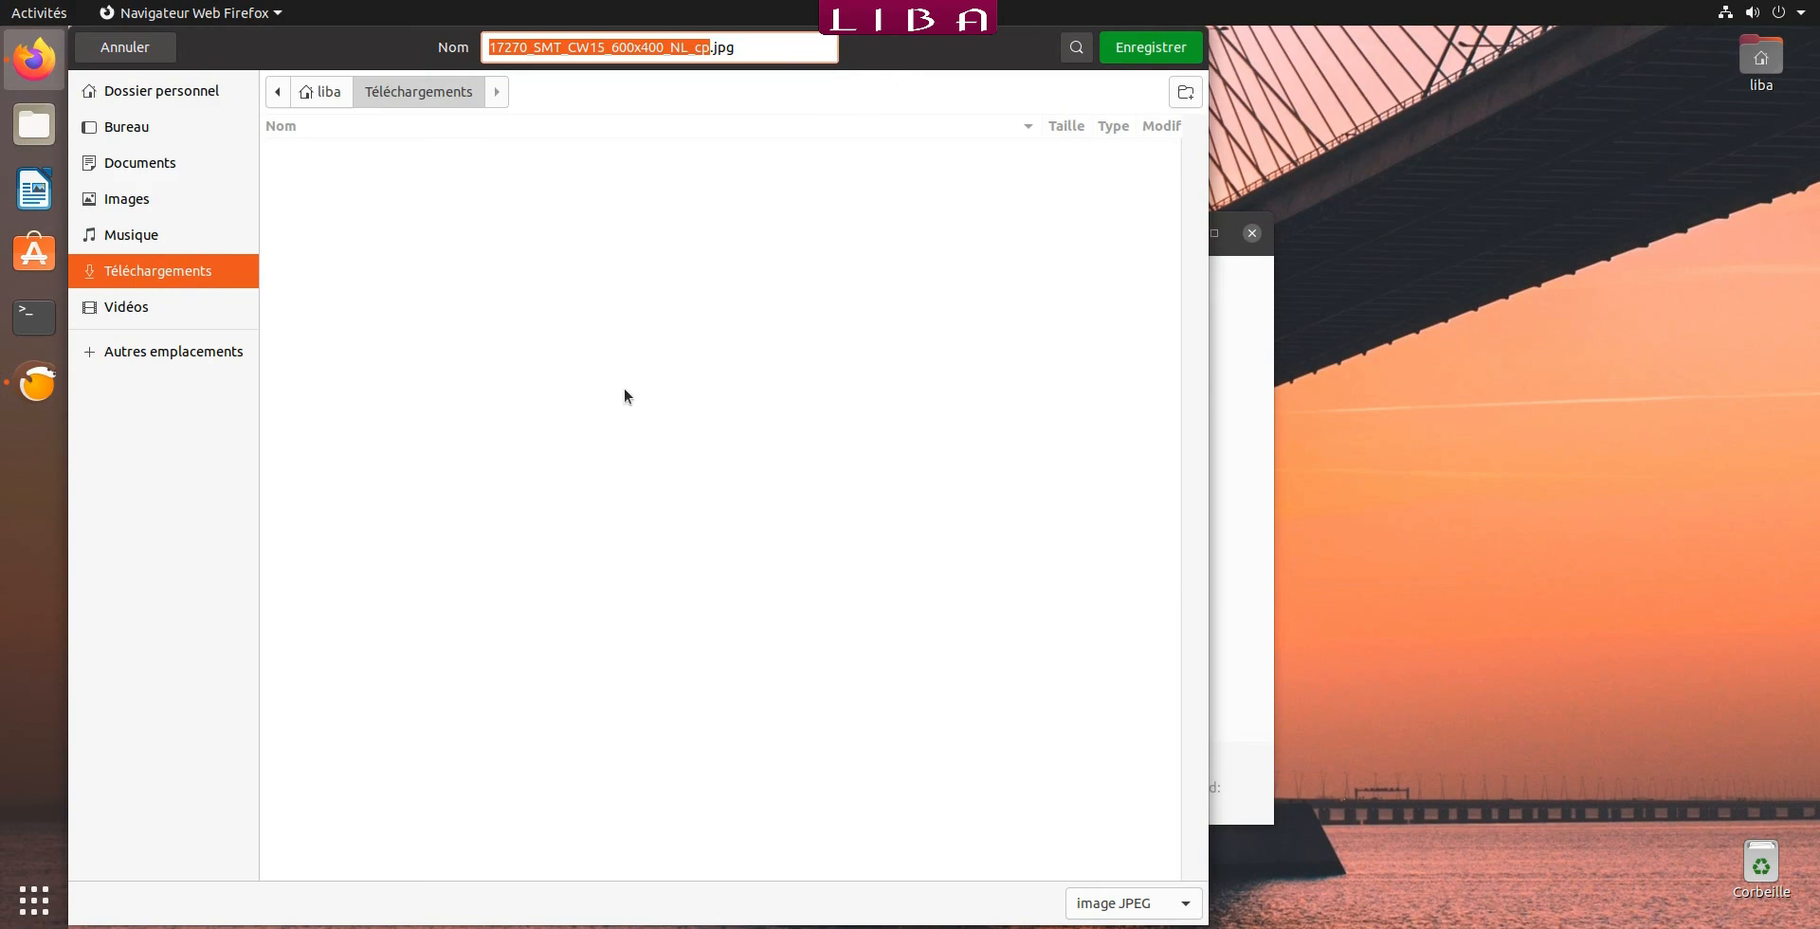
click(1173, 50)
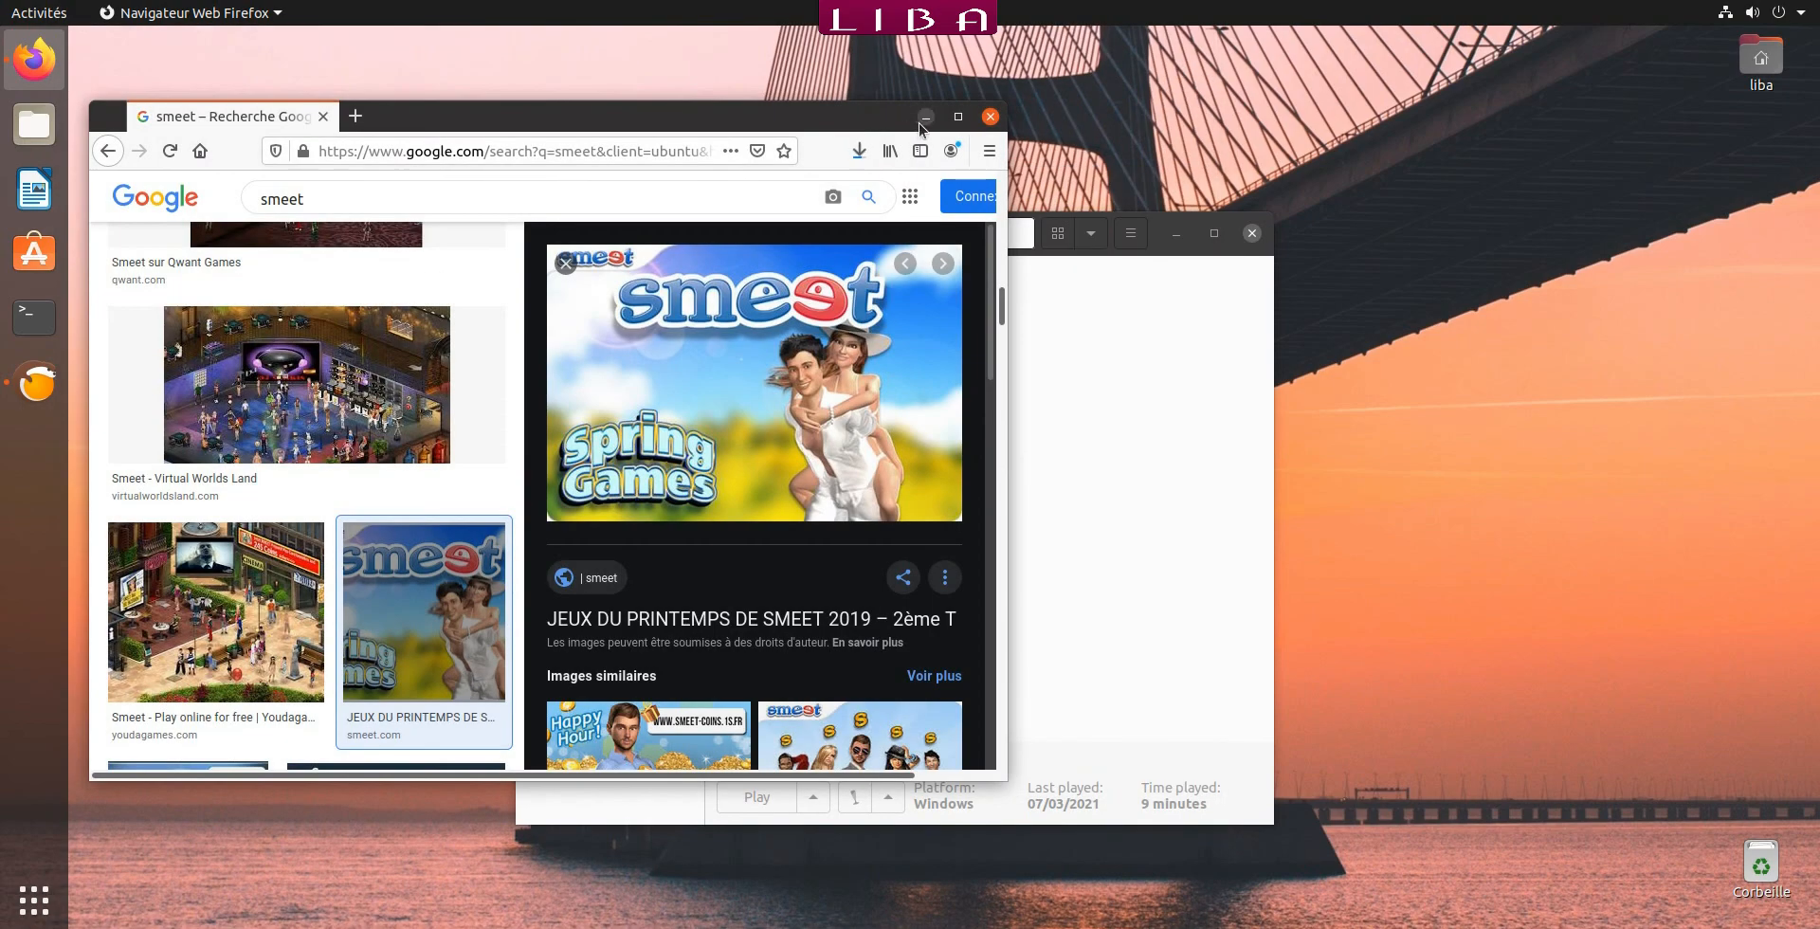
click(926, 115)
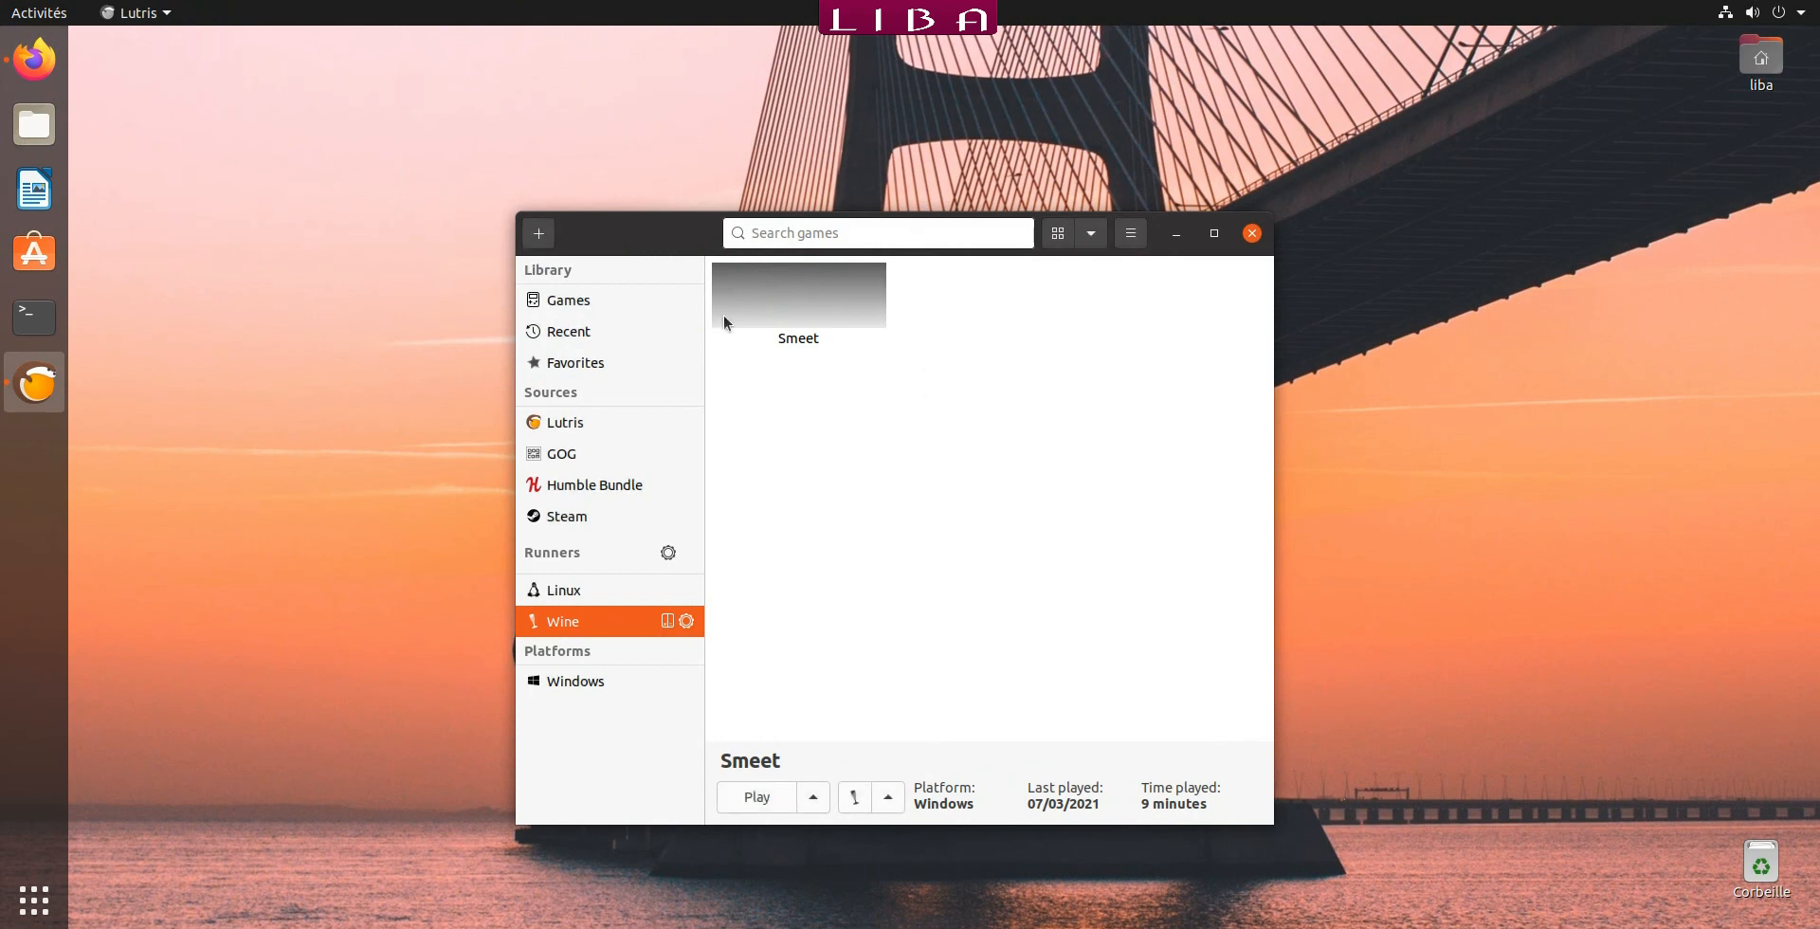
Set 17270_SMT_CW15_600x400_NL_cp.jpg from Téléchargements as the Smeet game's custom banner and save the configuration.
right_click(810, 298)
click(869, 362)
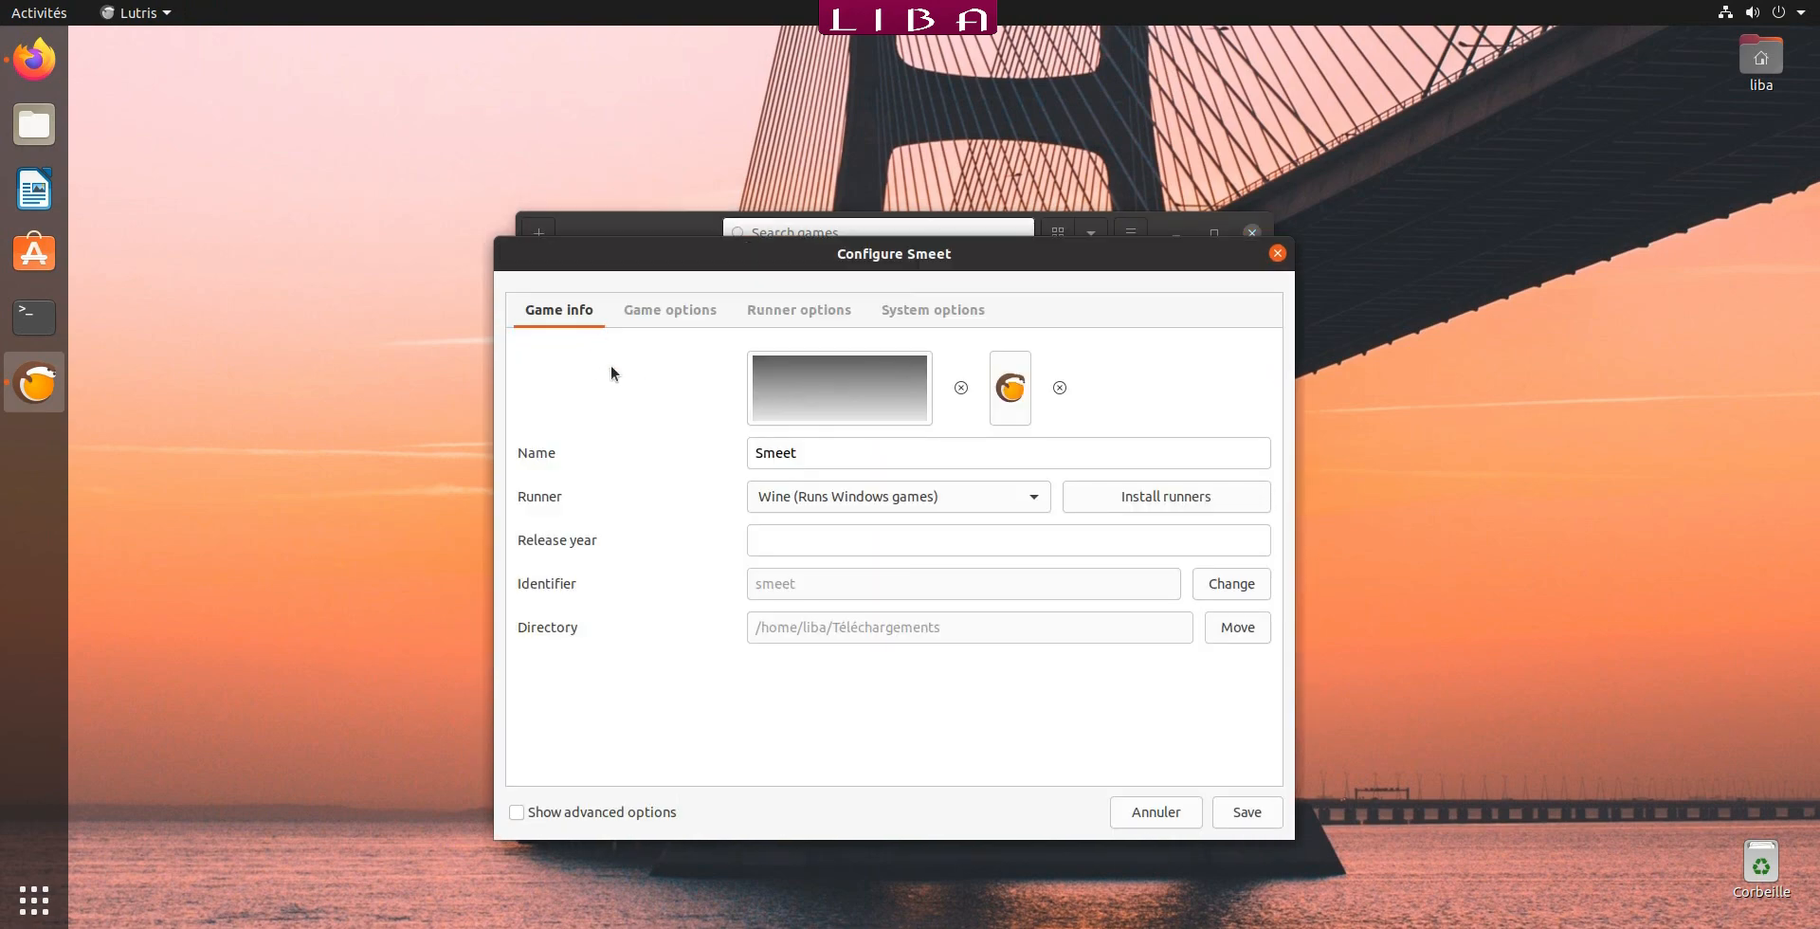
click(870, 410)
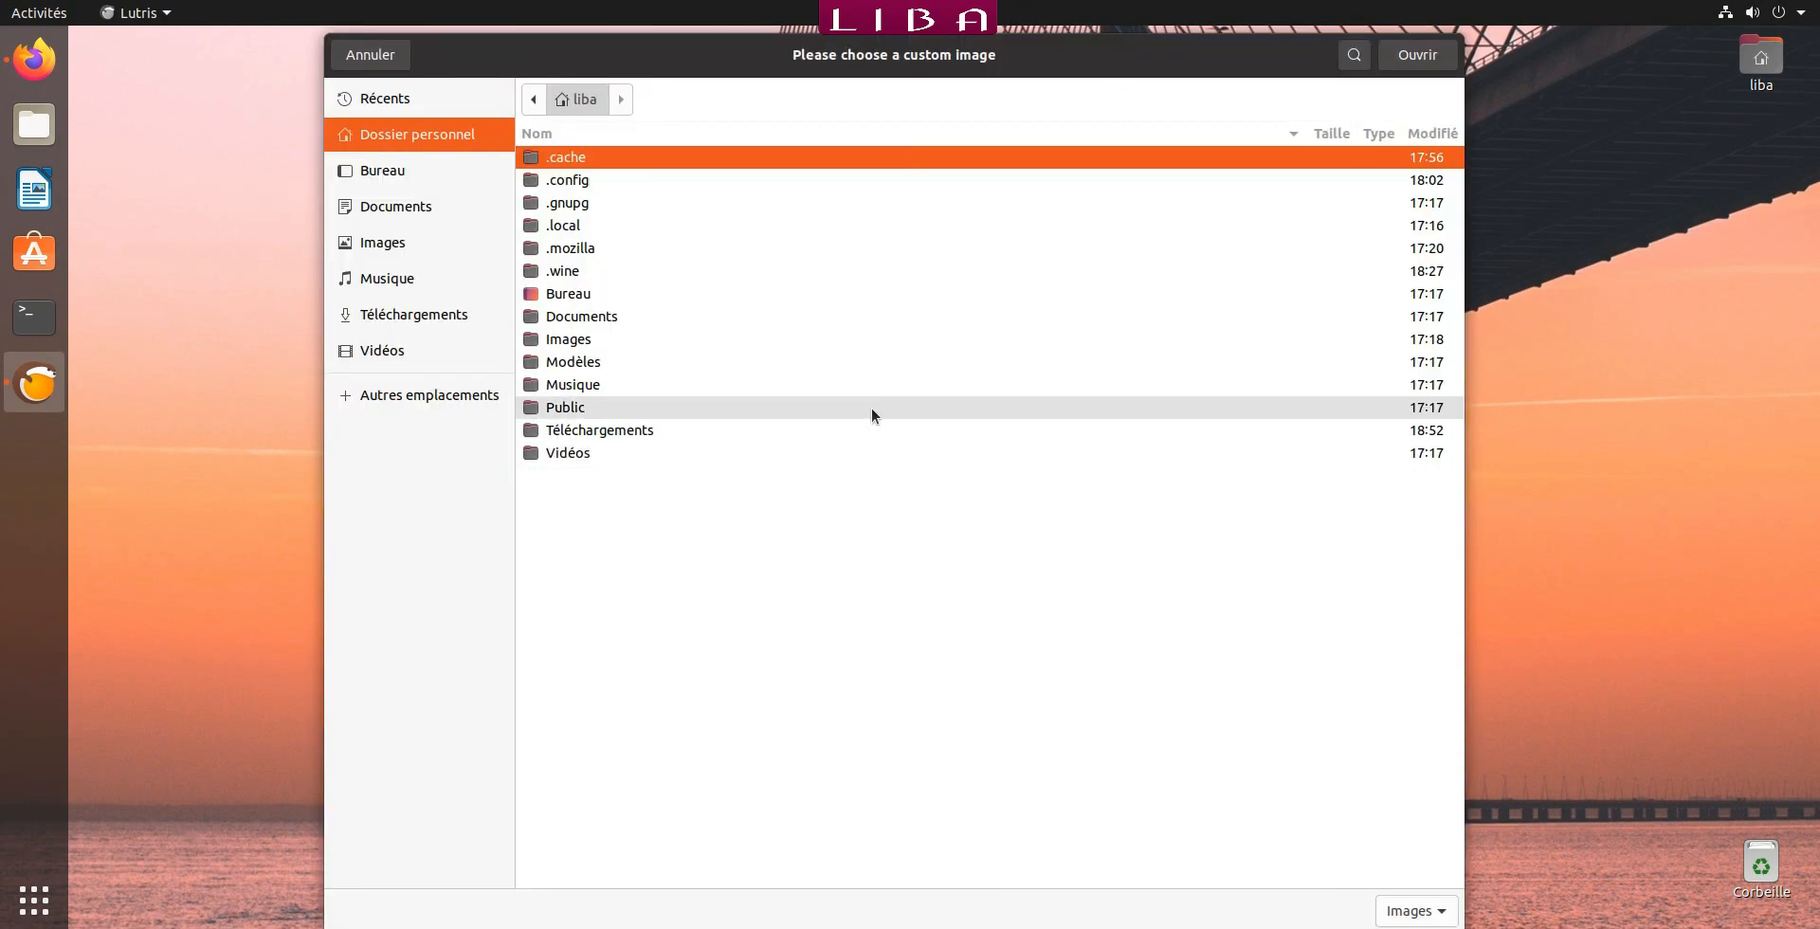
double_click(647, 431)
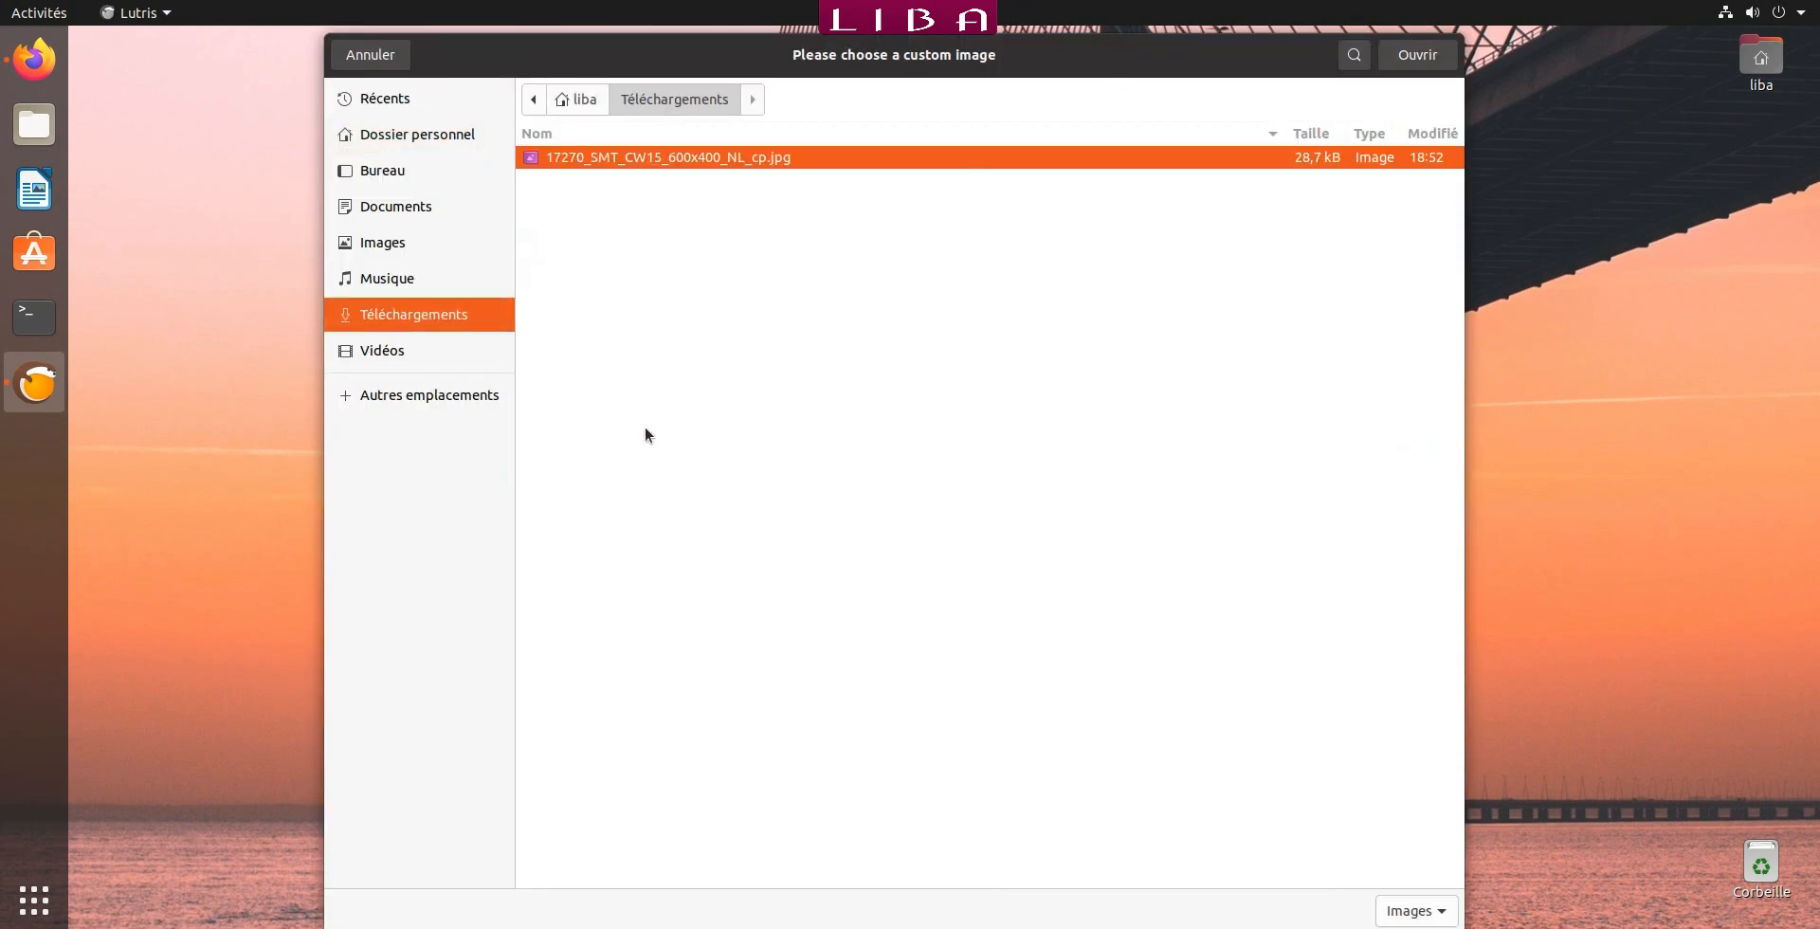
click(1417, 57)
click(1248, 812)
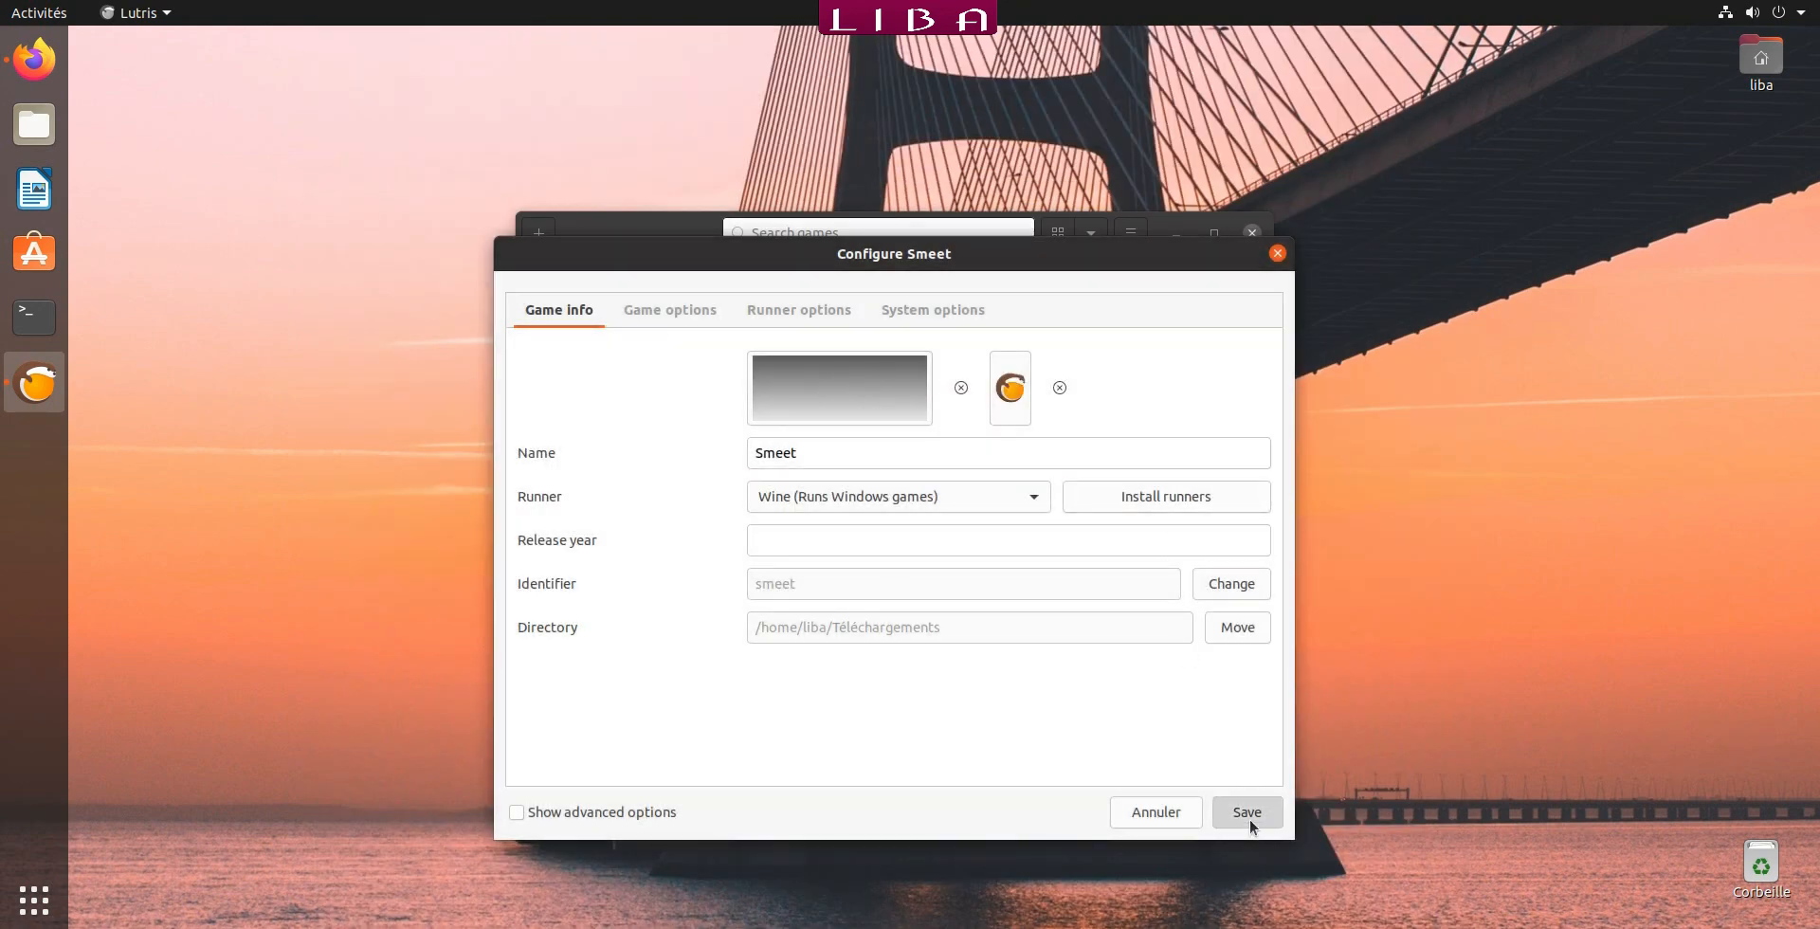